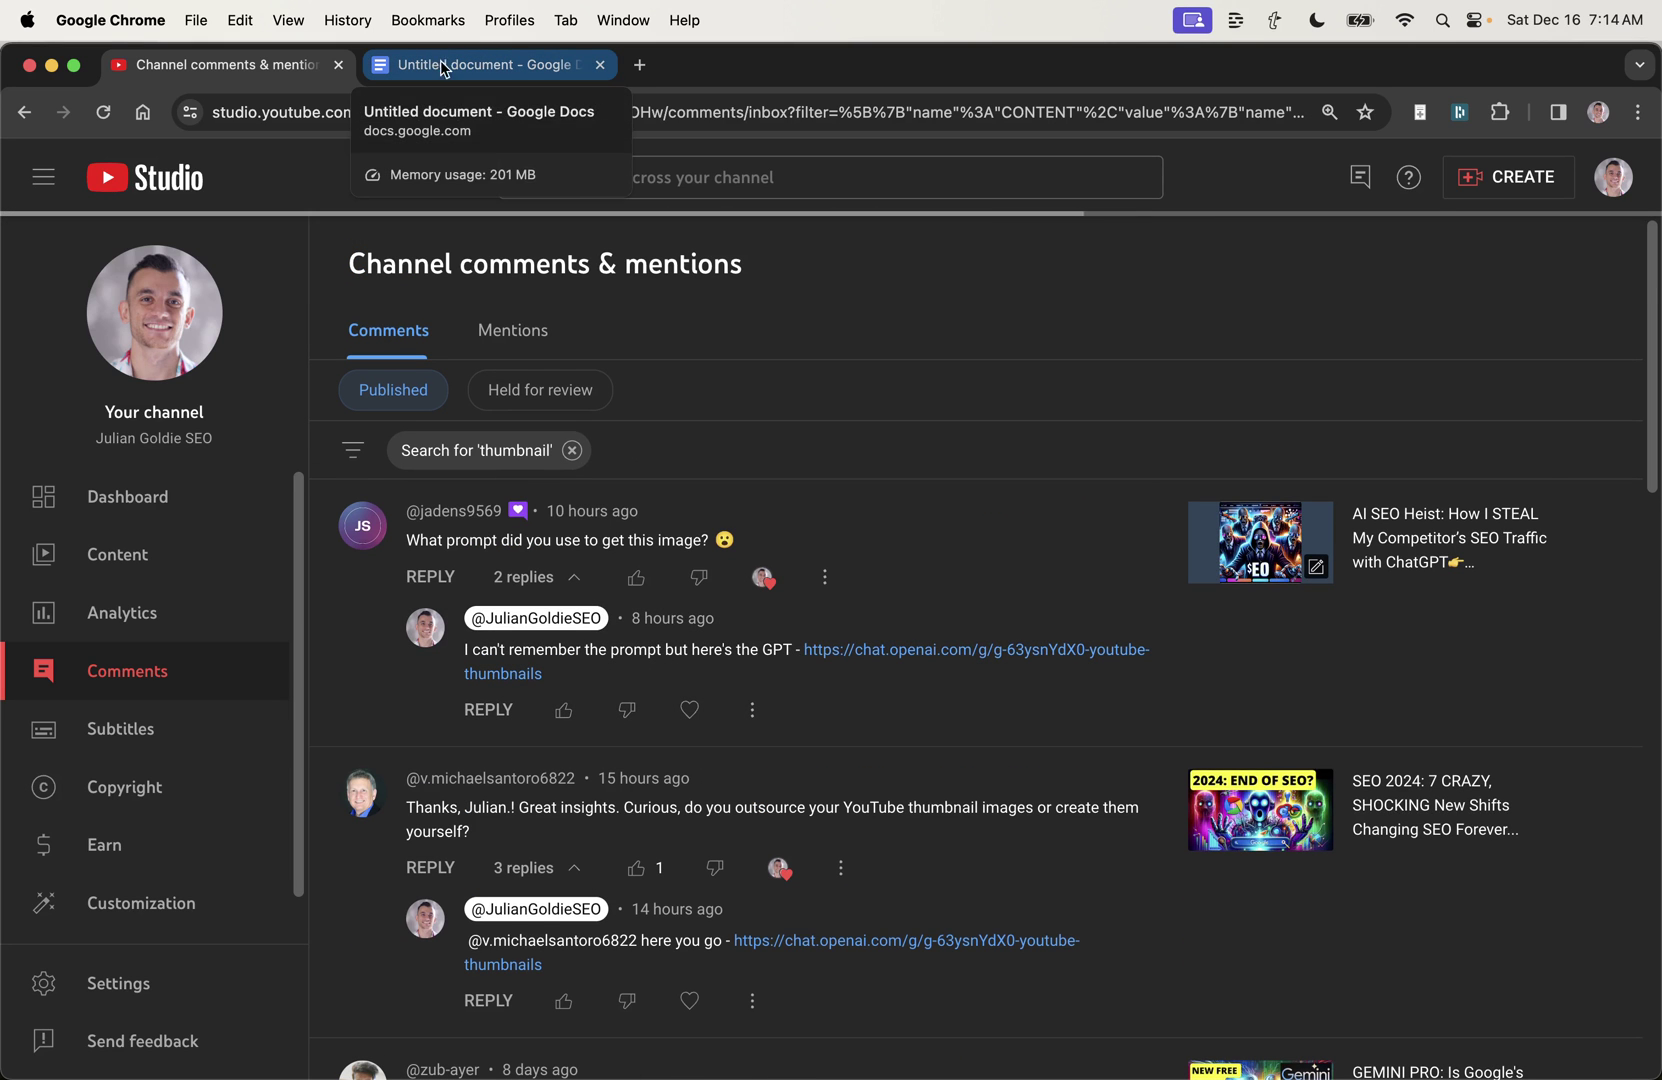
Step: Review the SOP document's first bullet and the preview of its YouTube link
scroll(716, 568, down, 1)
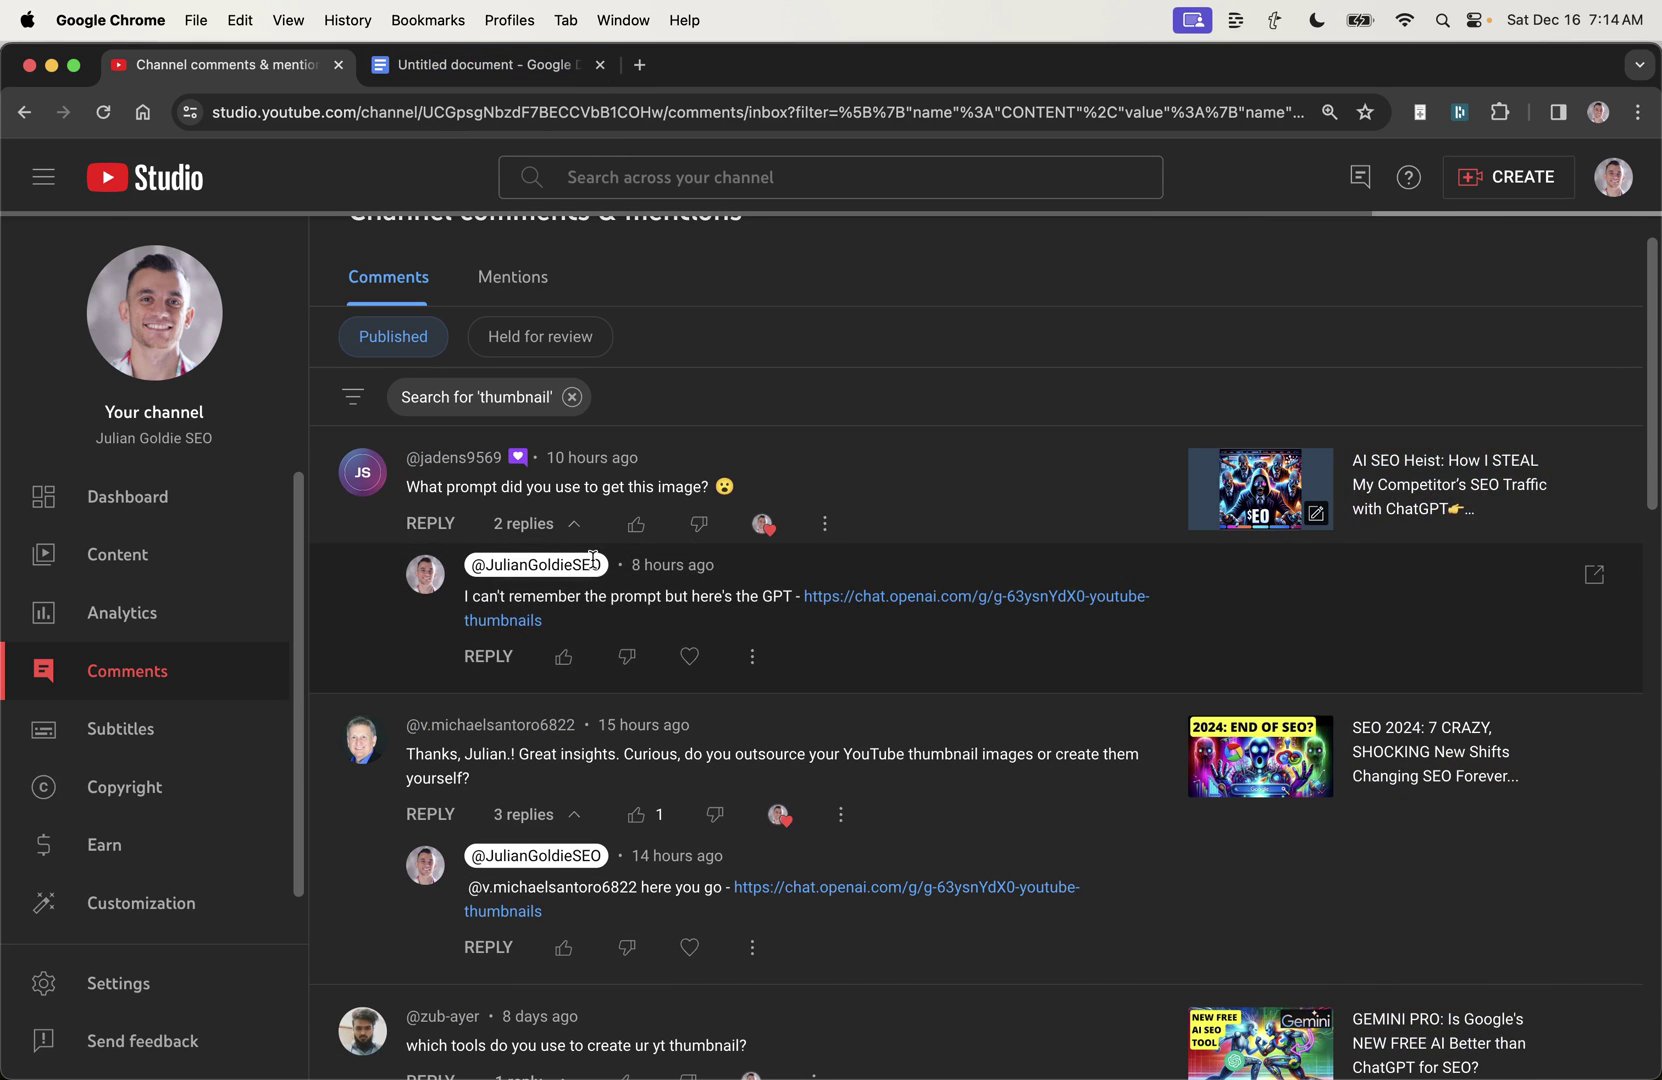
click(480, 64)
drag(367, 476, 1389, 552)
click(530, 676)
Step: Return to the Studio comments filtered by 'thumbnail' and scroll through them
key(ctrl+shift+Tab)
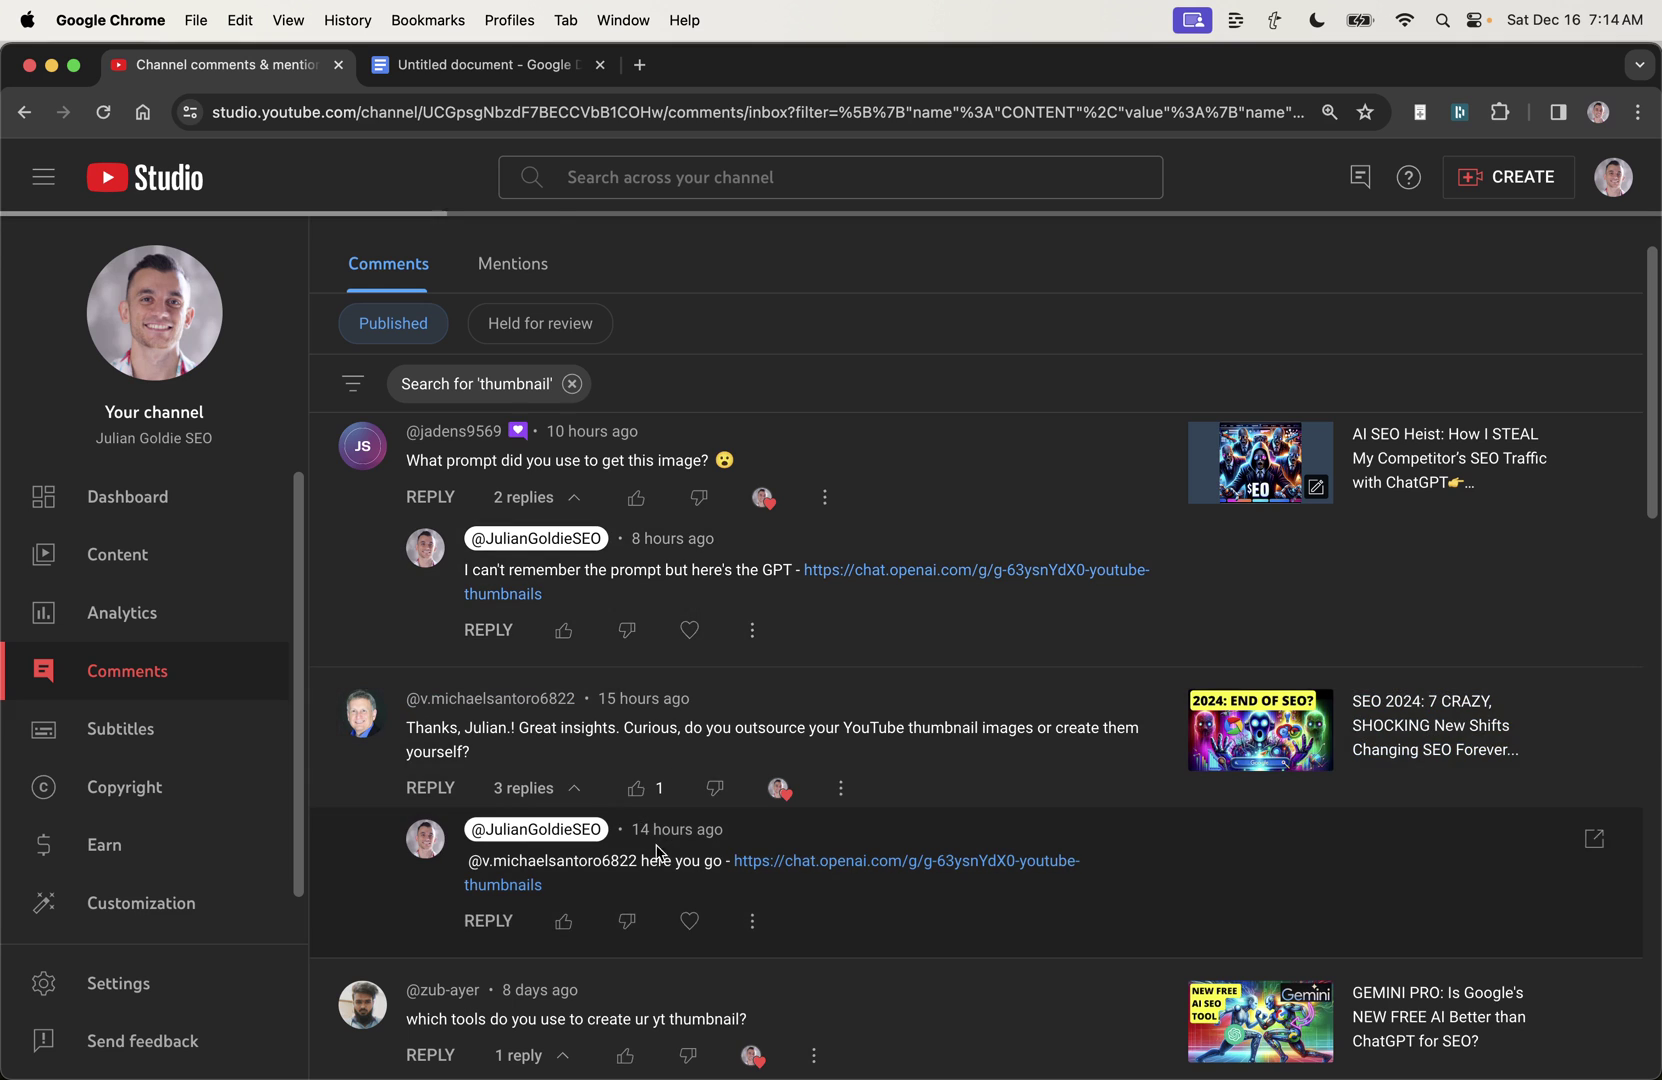
scroll(688, 752, down, 1)
scroll(710, 640, up, 1)
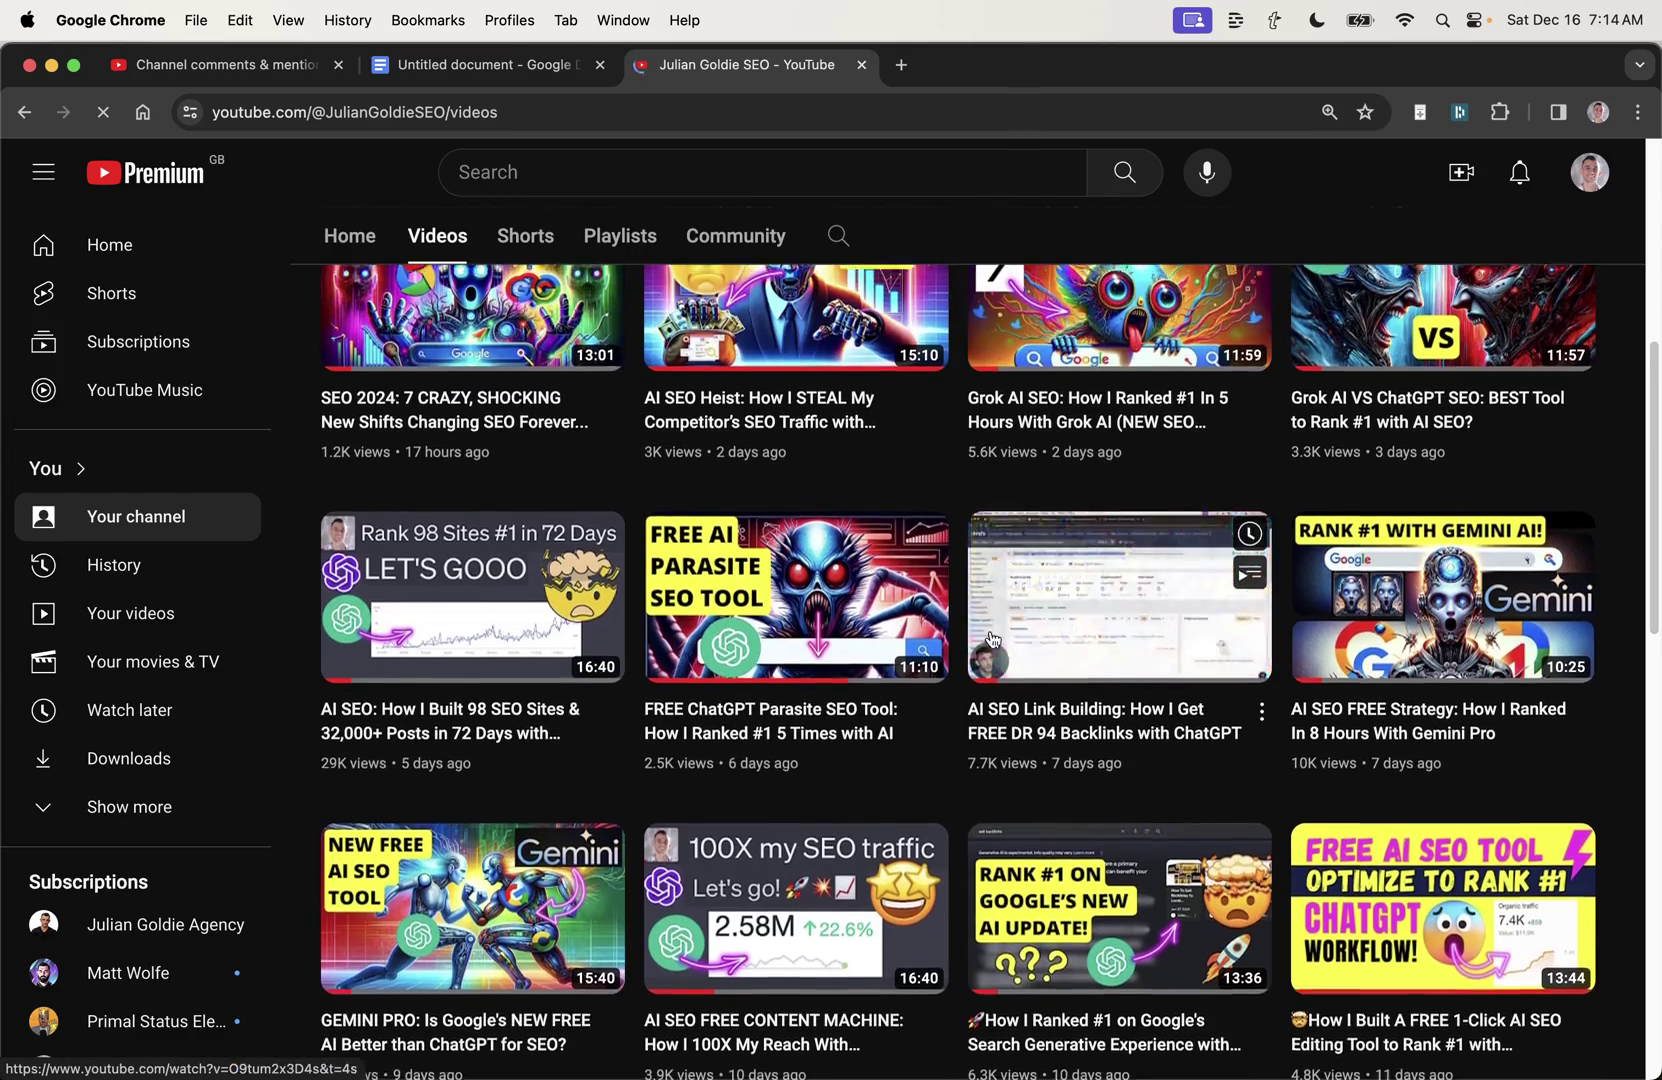
scroll(955, 500, up, 2)
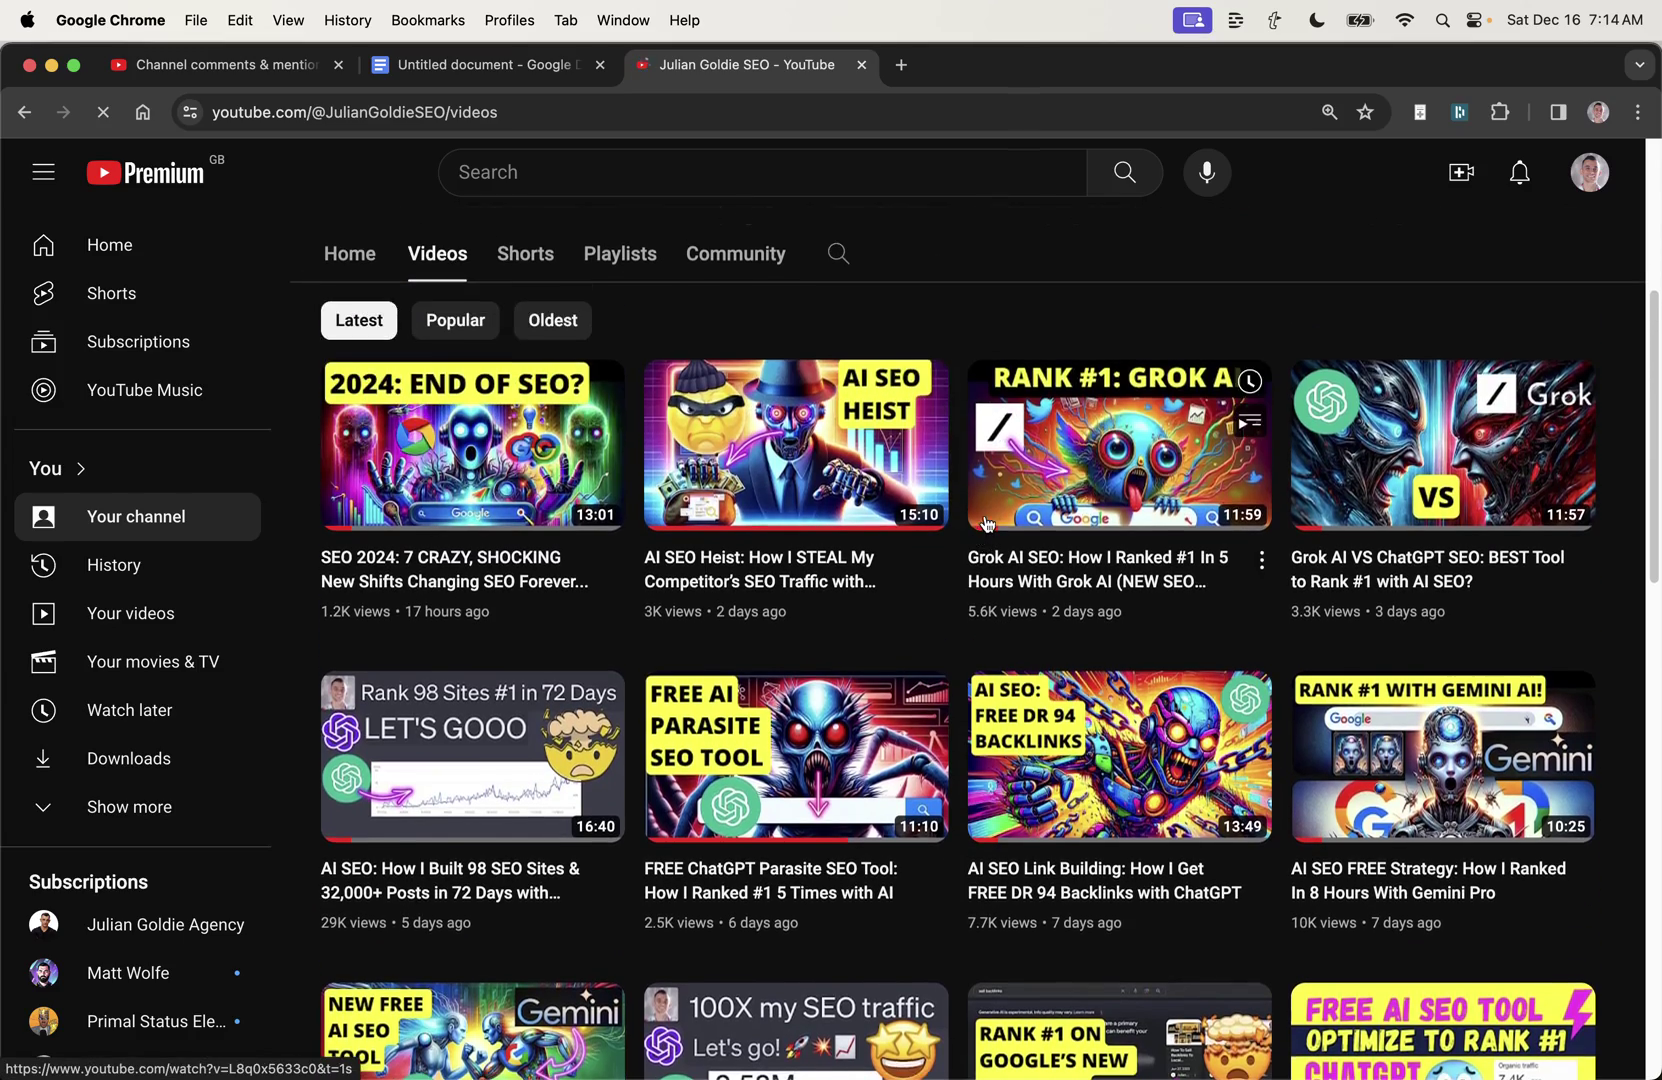
scroll(955, 500, down, 2)
scroll(930, 550, up, 2)
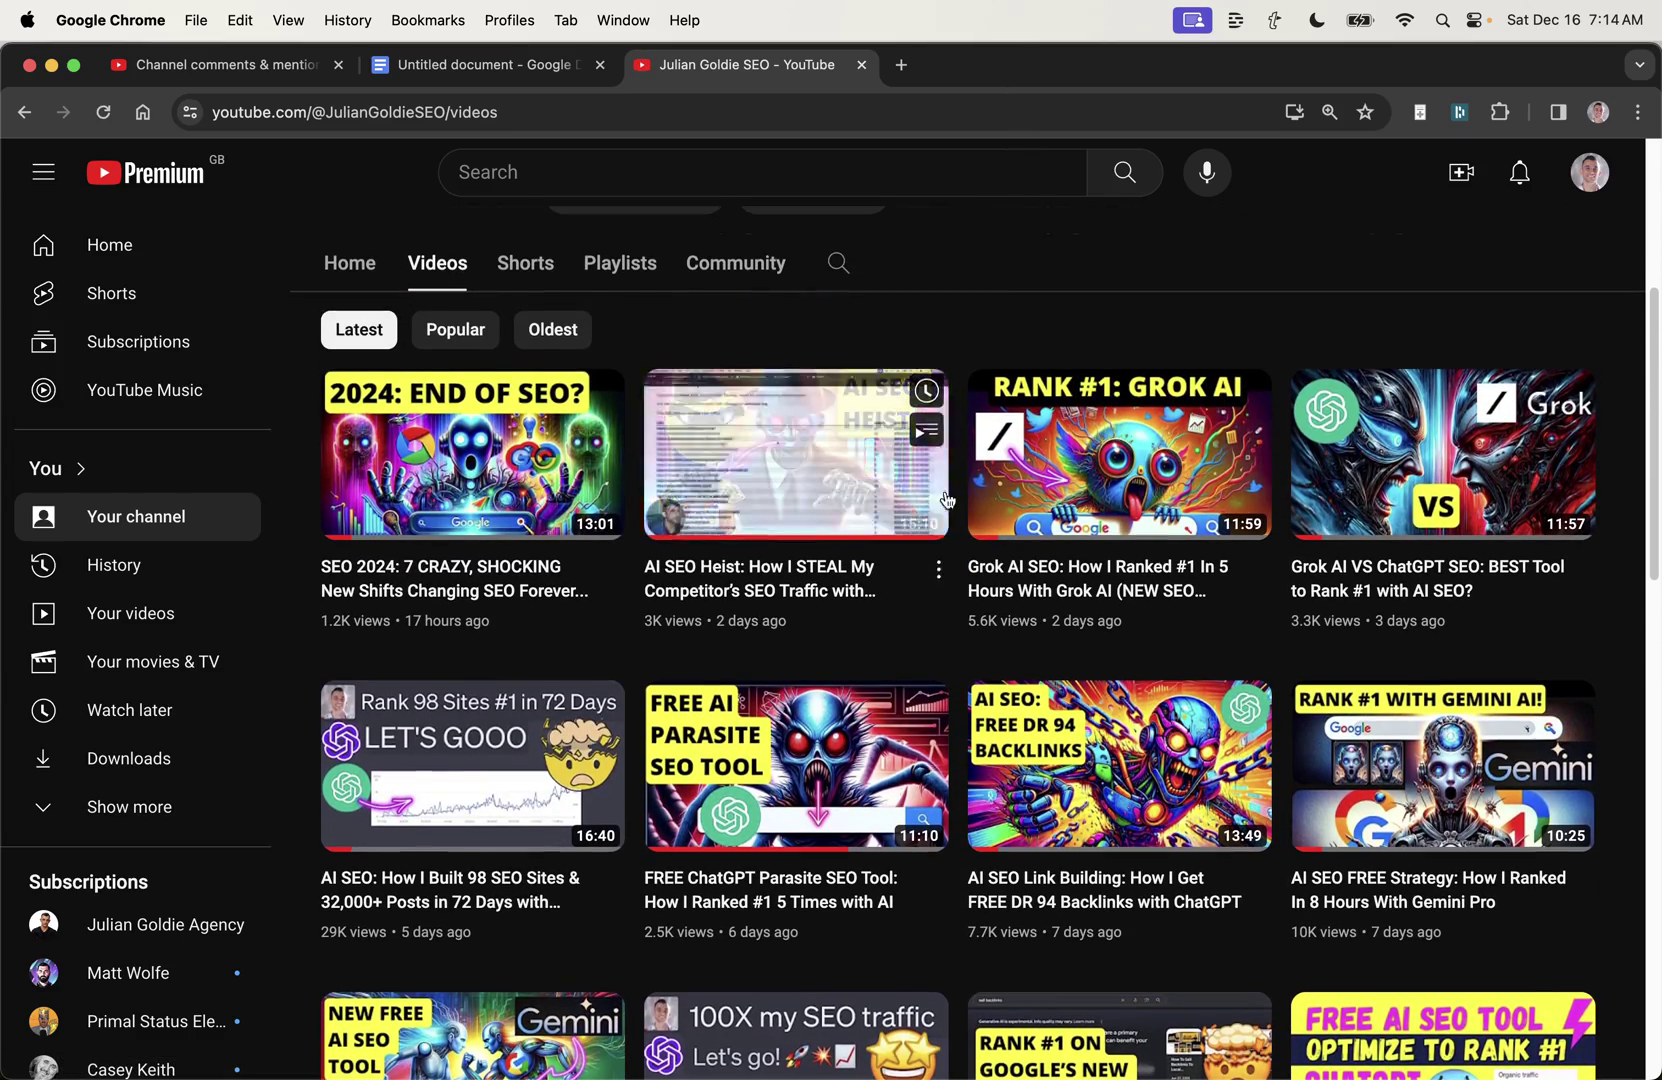
scroll(1200, 400, down, 1)
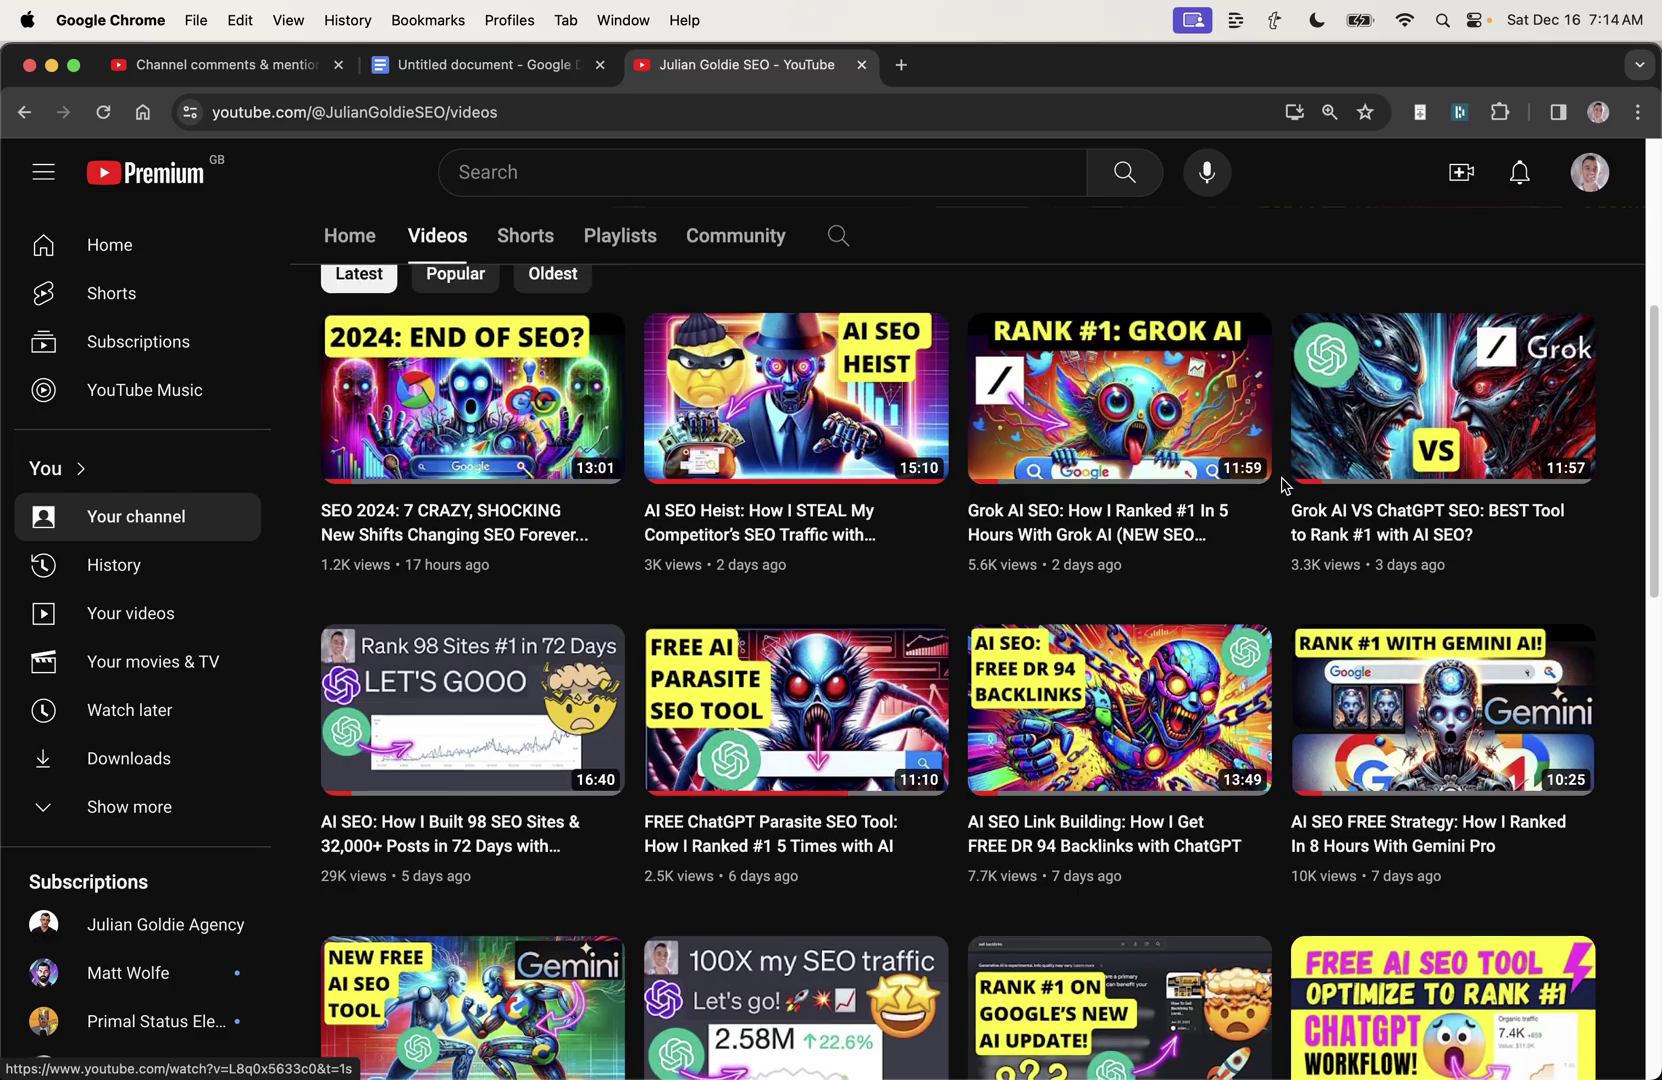
scroll(1283, 500, down, 5)
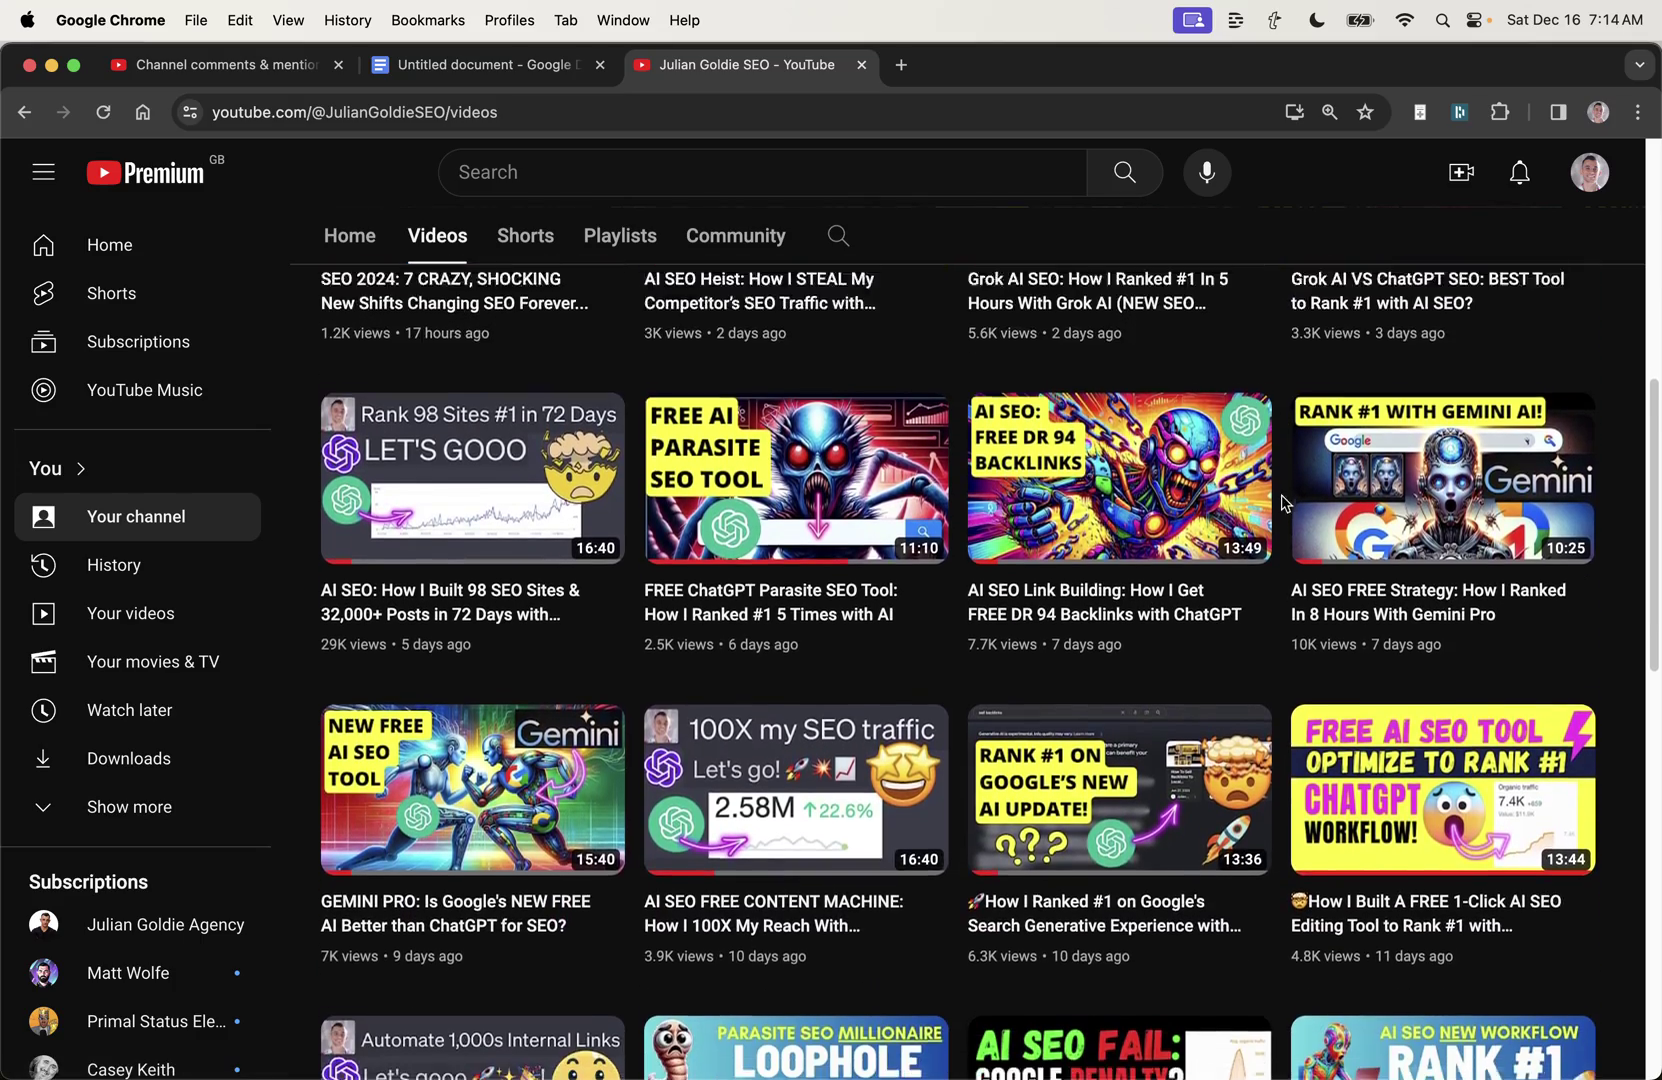
scroll(1283, 530, down, 6)
Step: Select the Better Images sub-bullet and open its youtu.be ROLEX video link in a new tab
key(ctrl+shift+Tab)
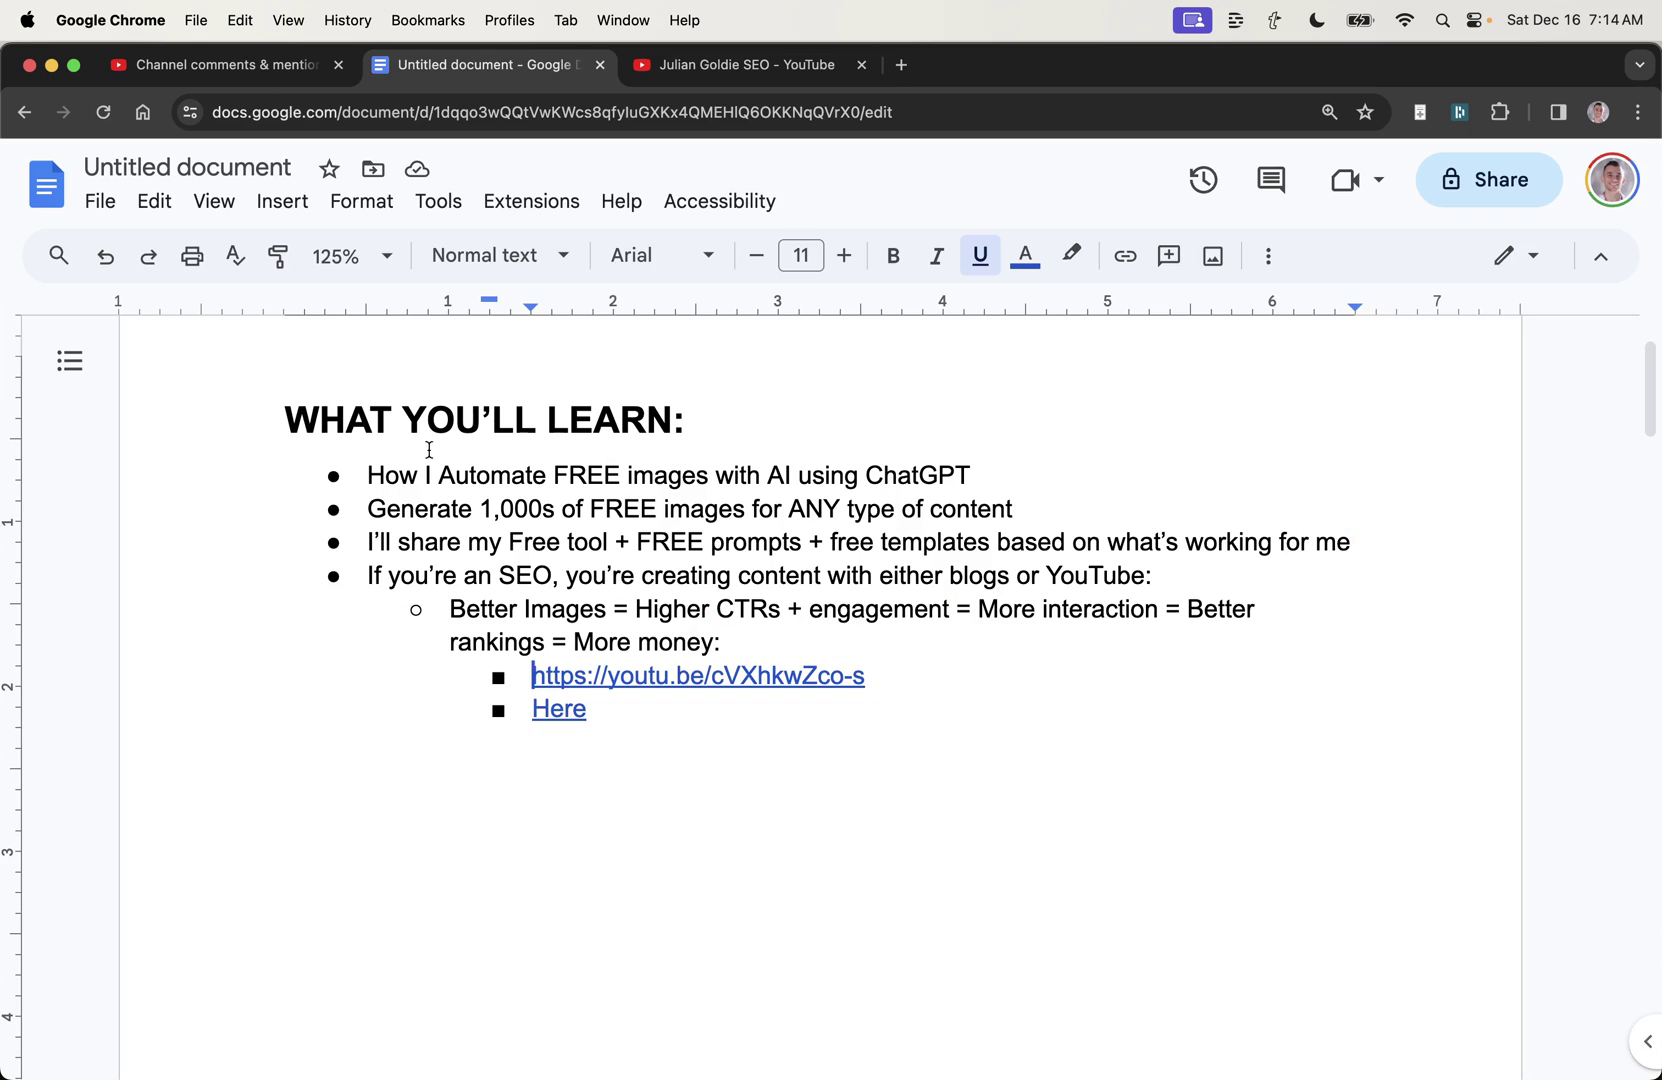
drag(367, 574, 1176, 575)
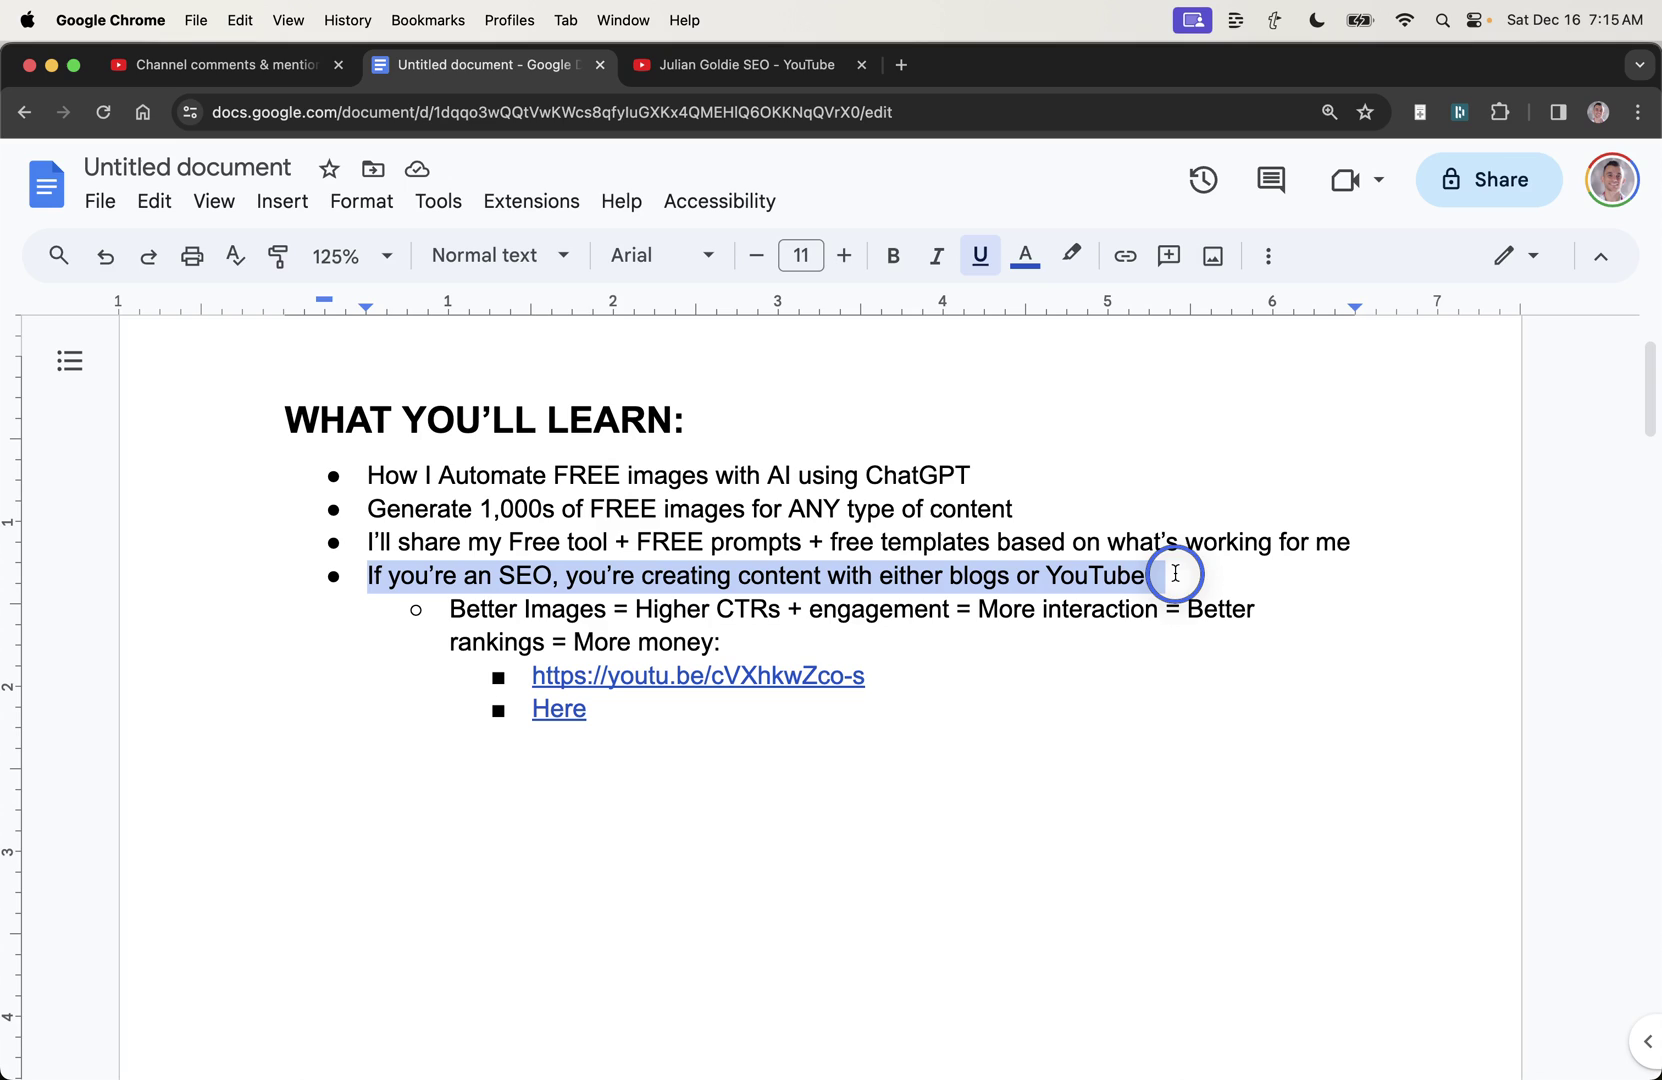
click(1181, 565)
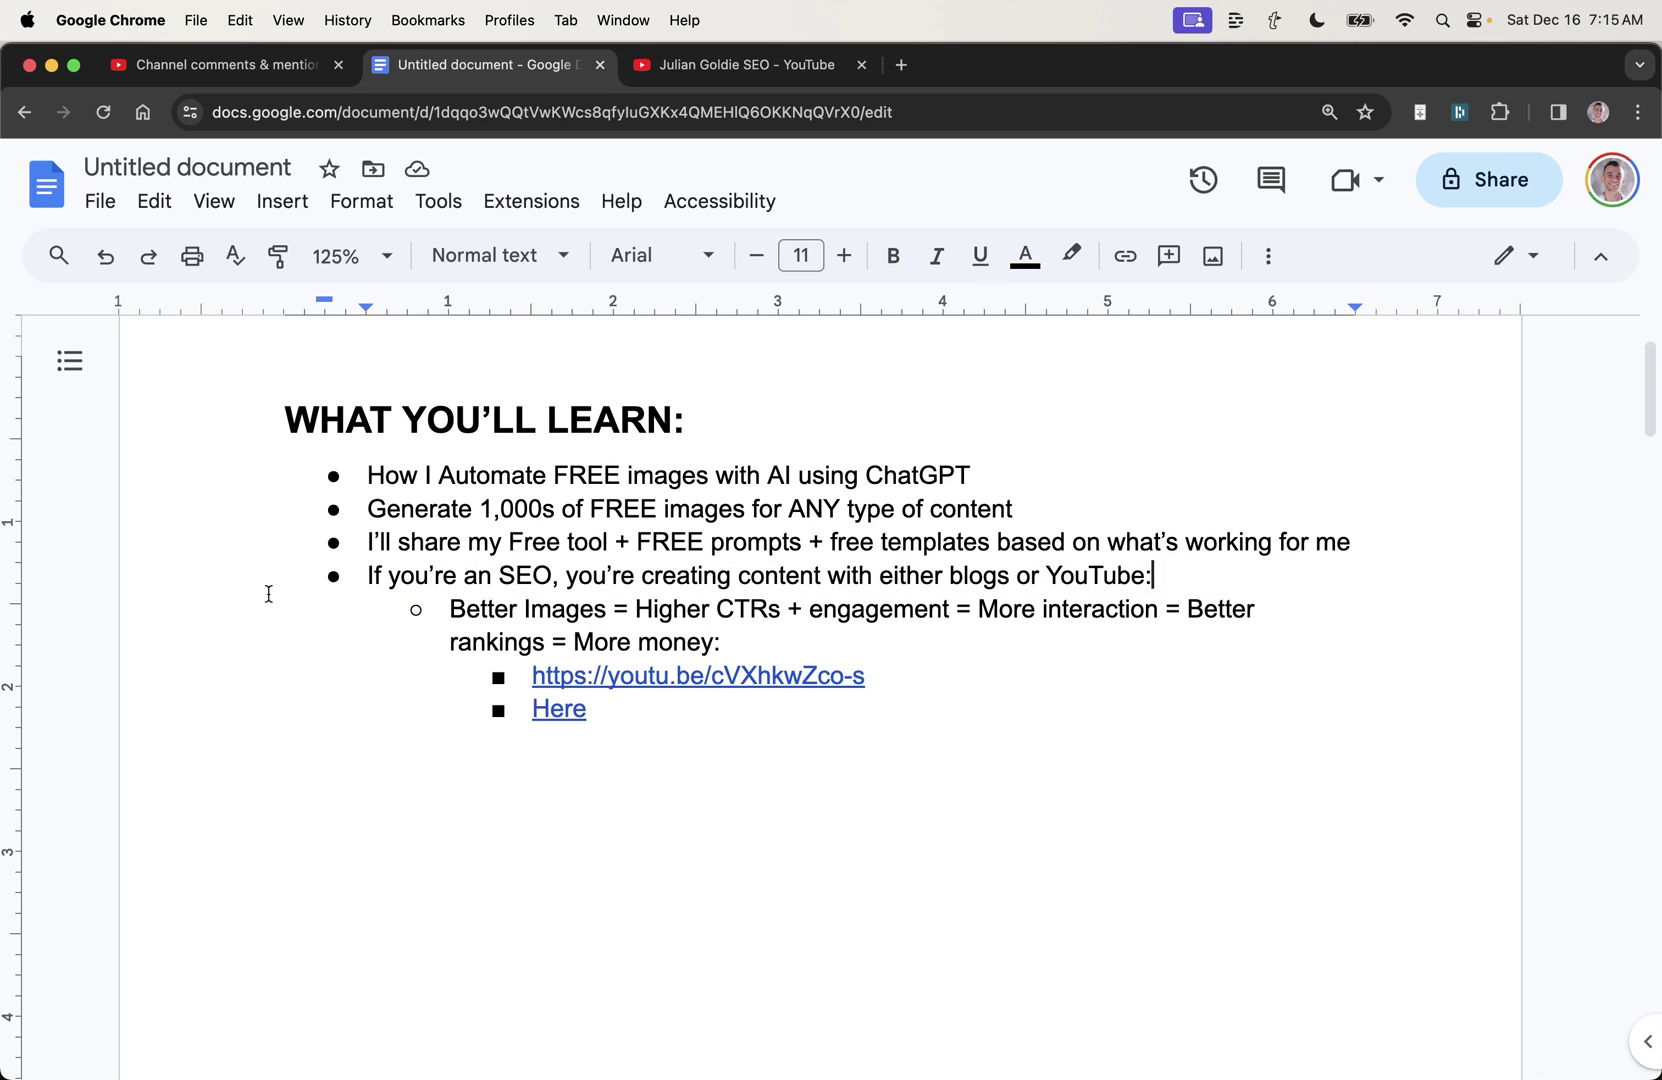
drag(455, 607, 1072, 631)
click(731, 677)
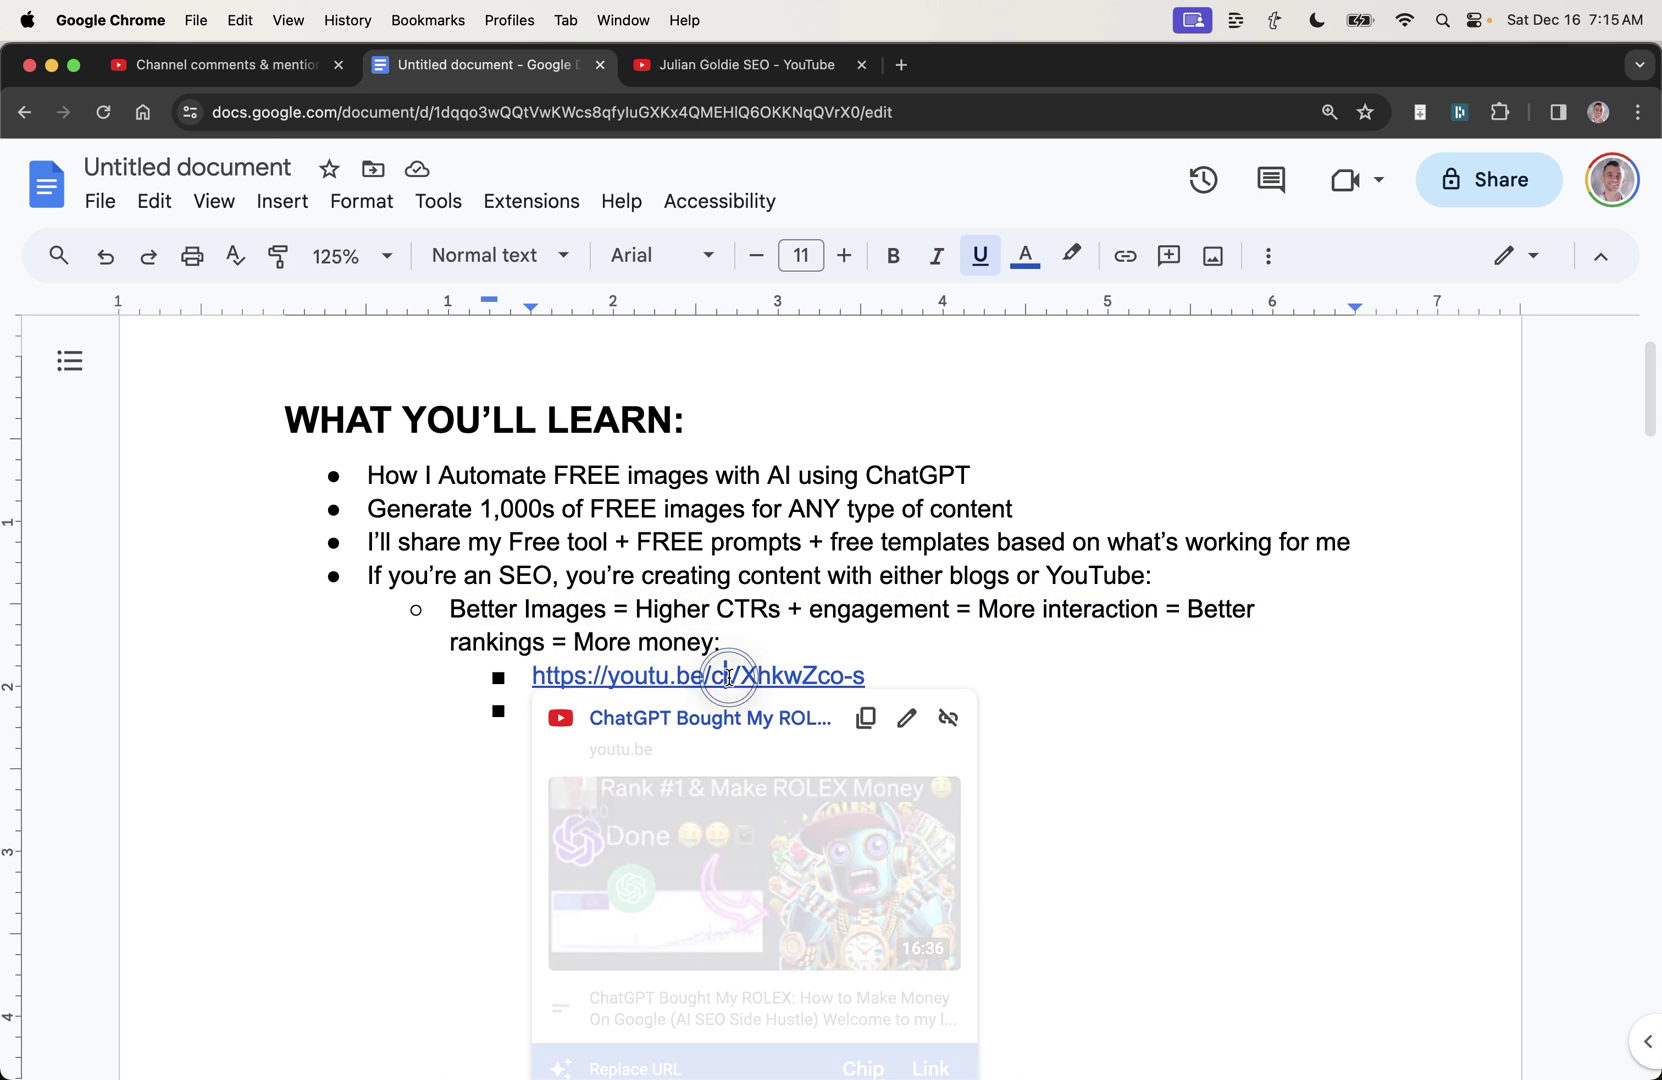
key(alt+Return)
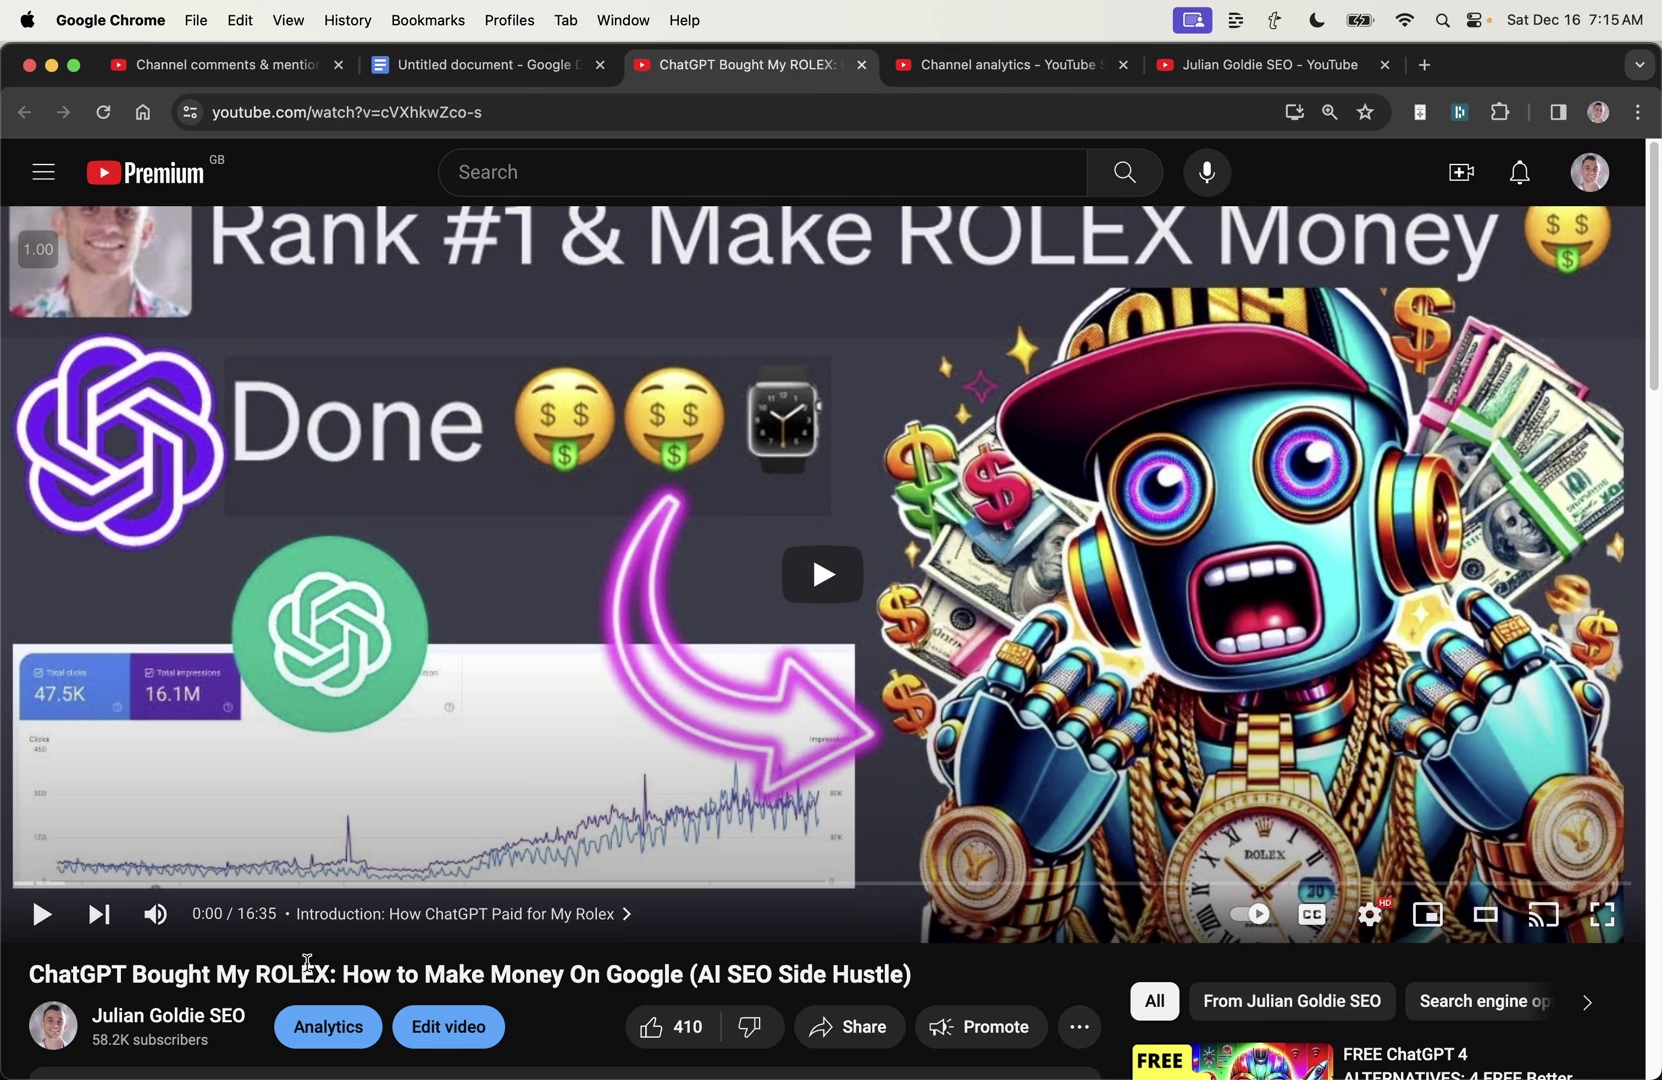
Step: Close the ROLEX video tab and scroll through the channel's public Videos grid
double_click(320, 968)
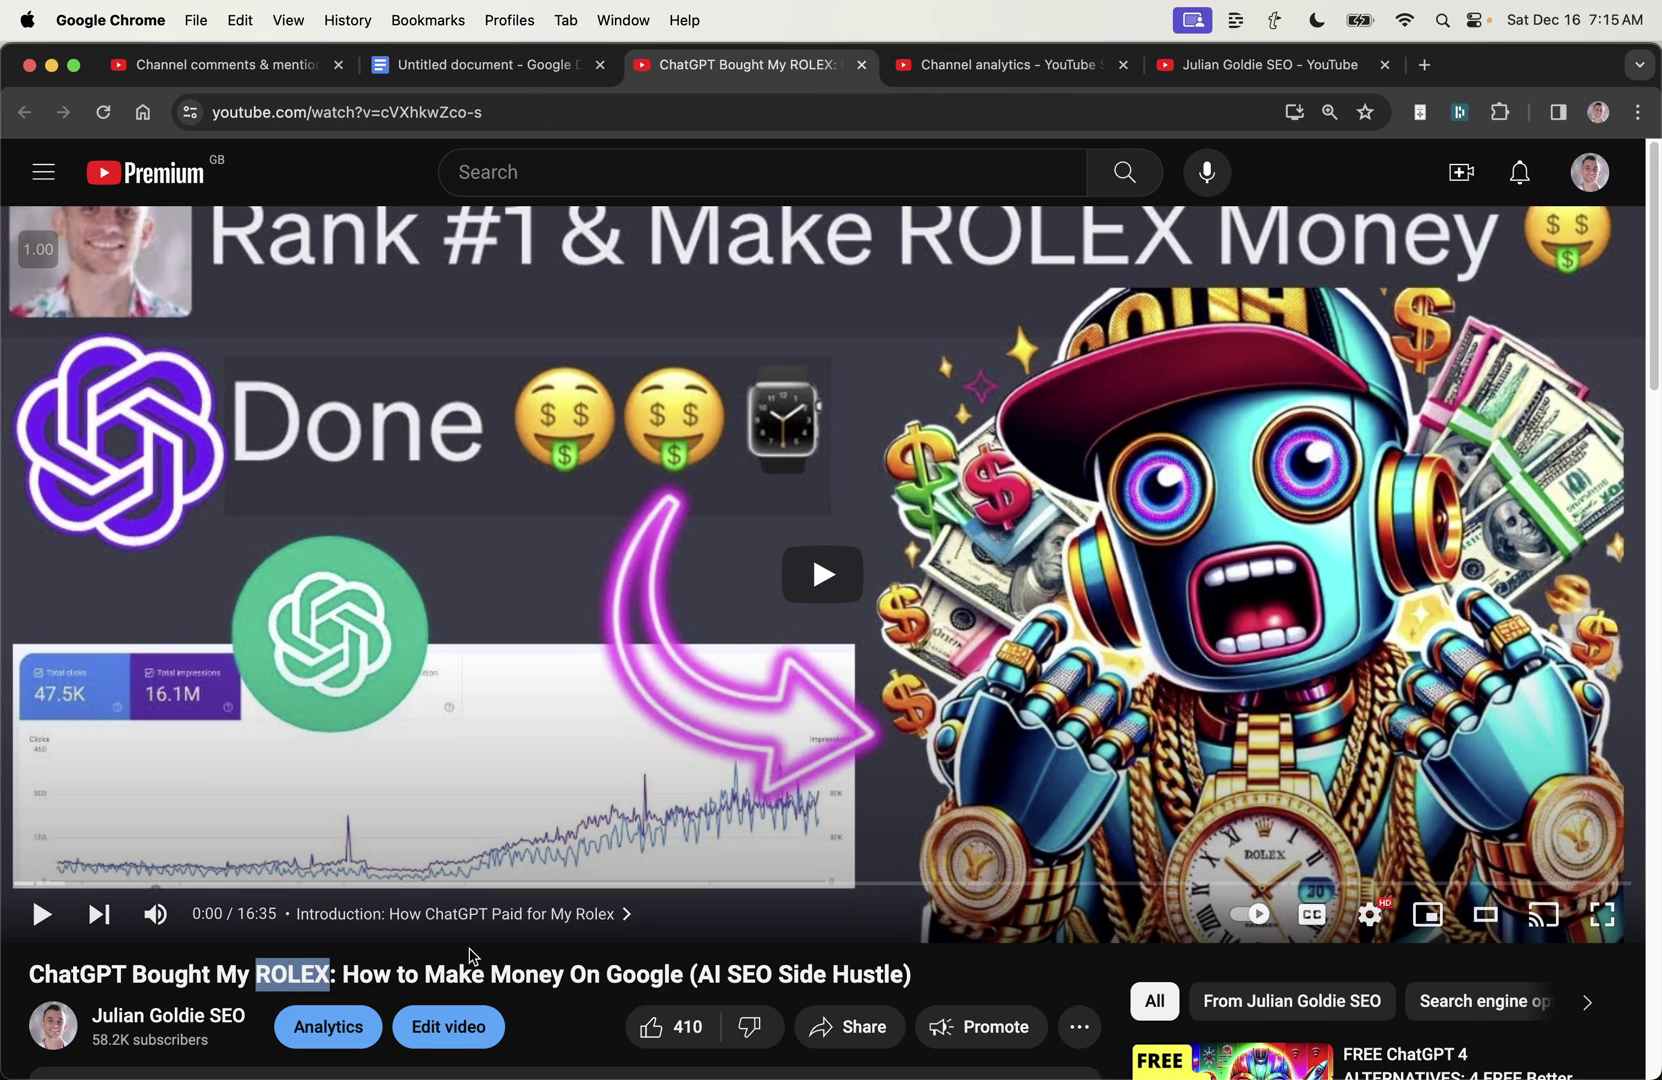
key(super+w)
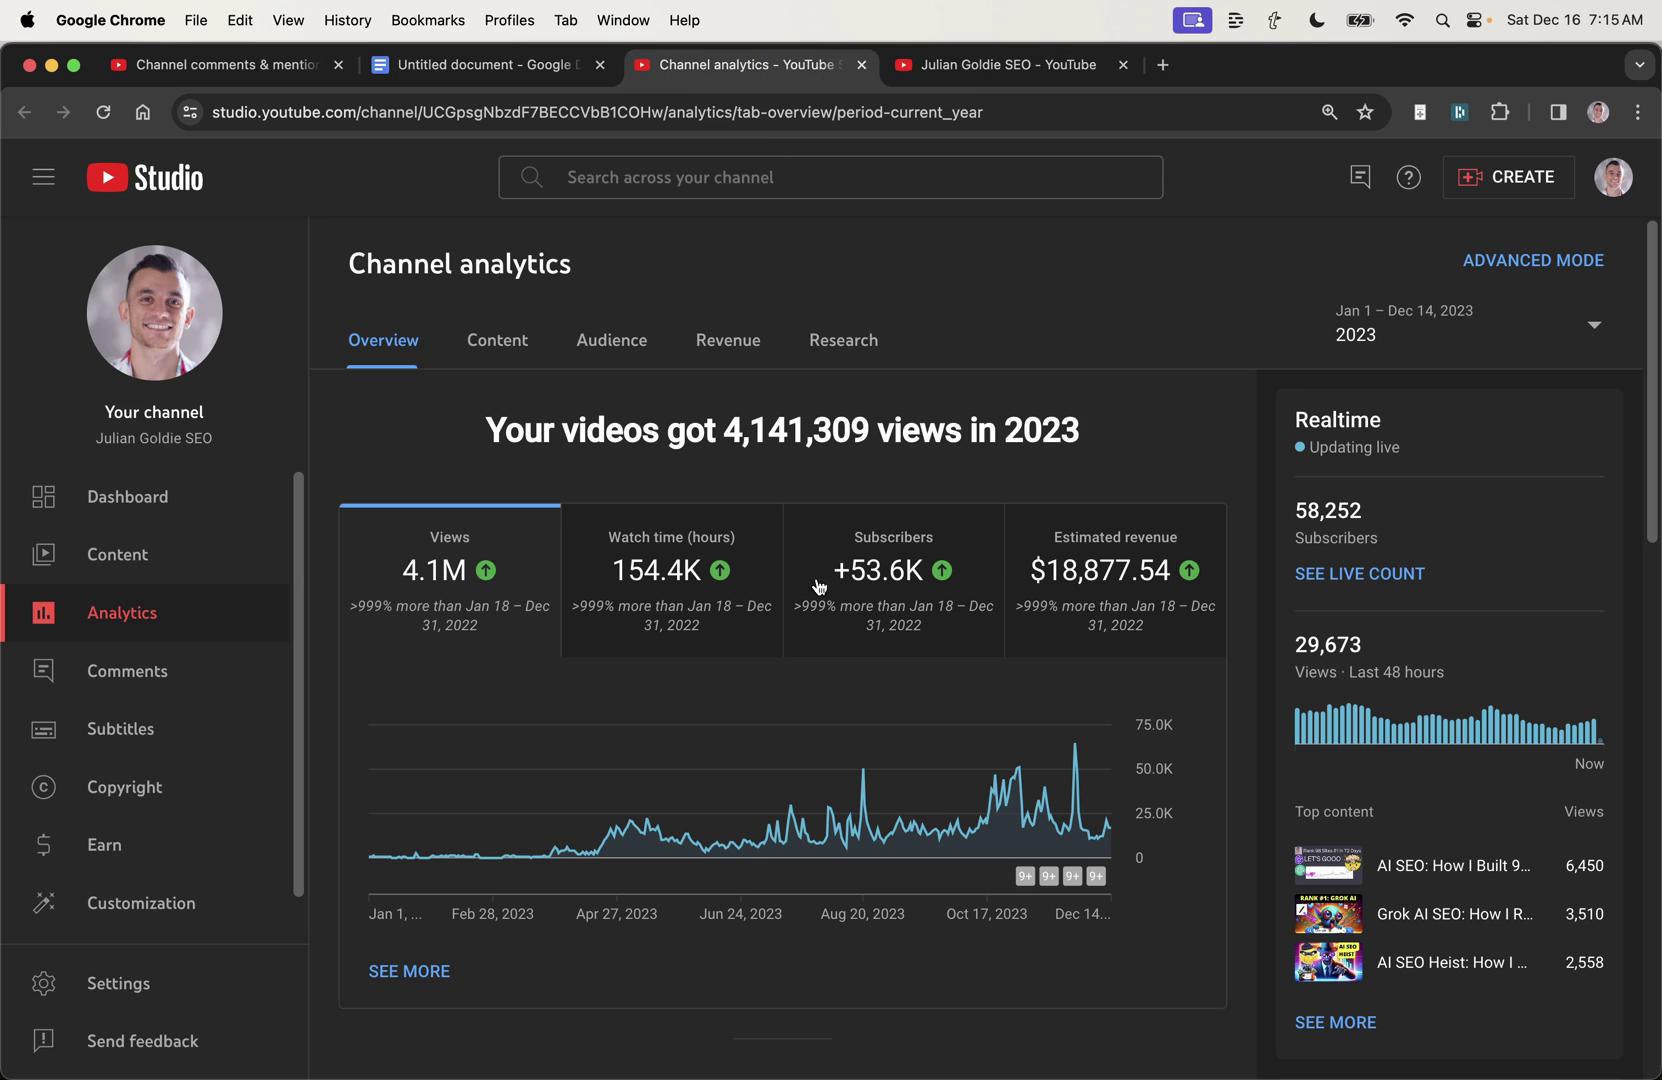
click(927, 58)
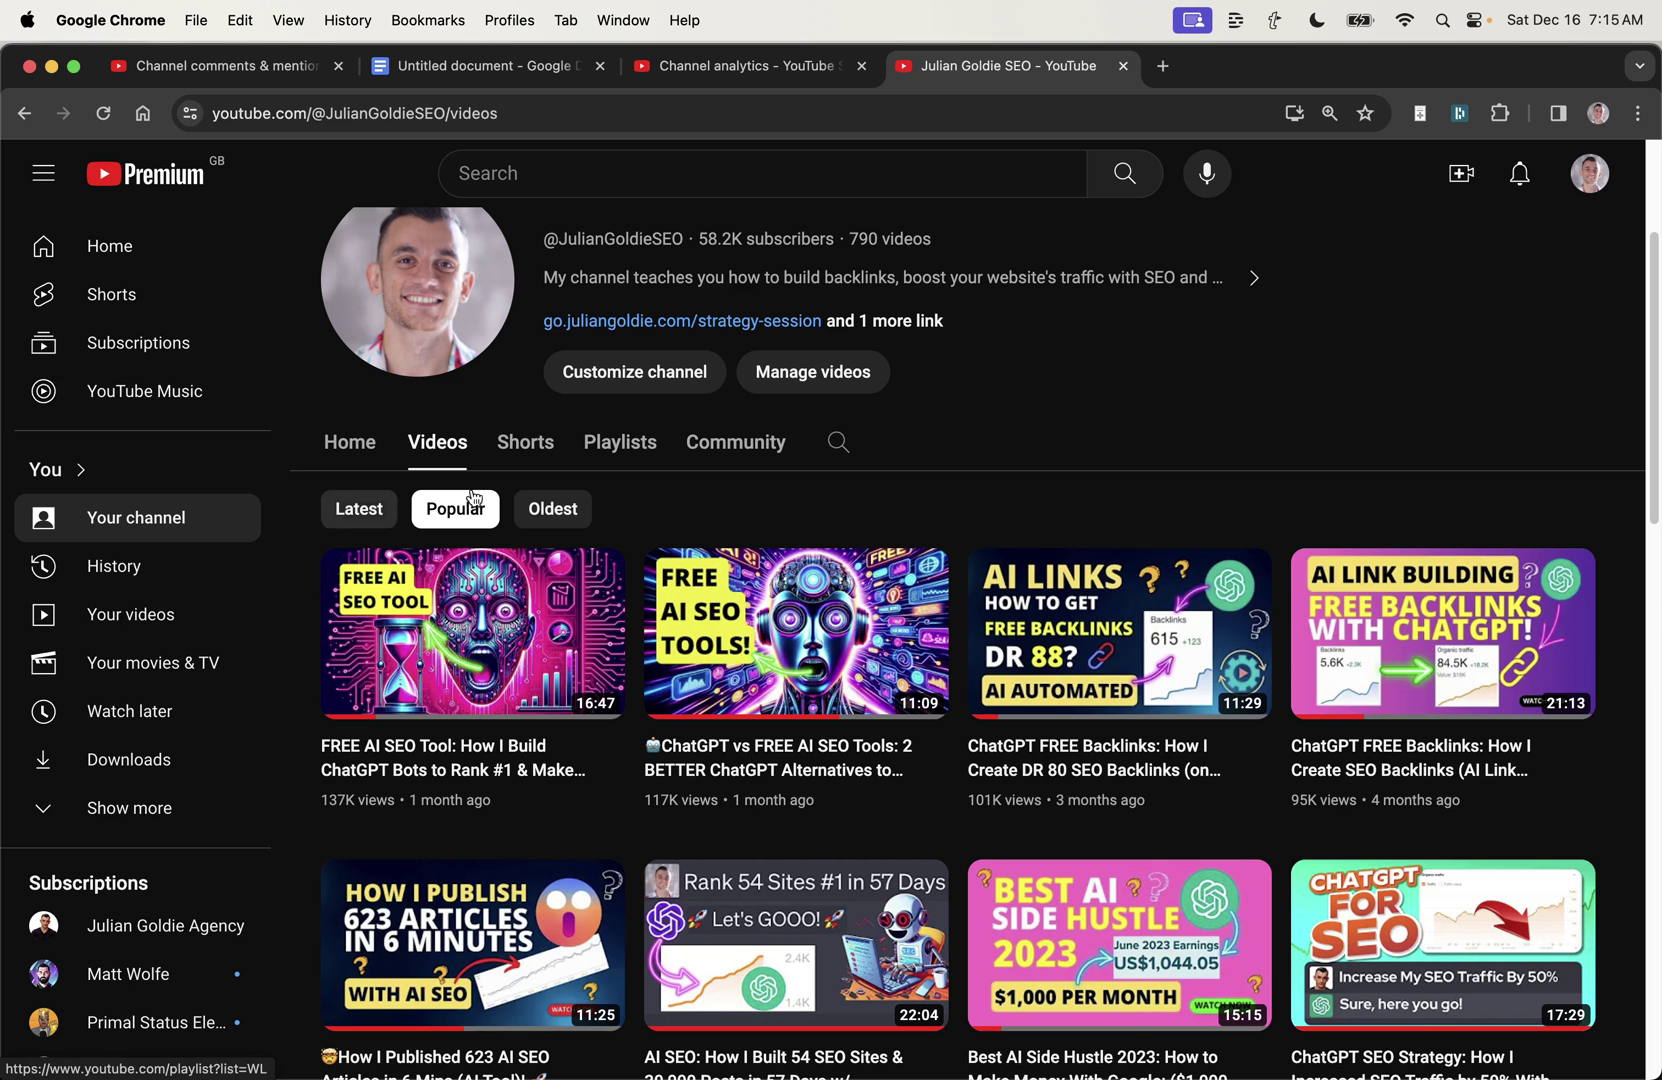
scroll(978, 657, down, 5)
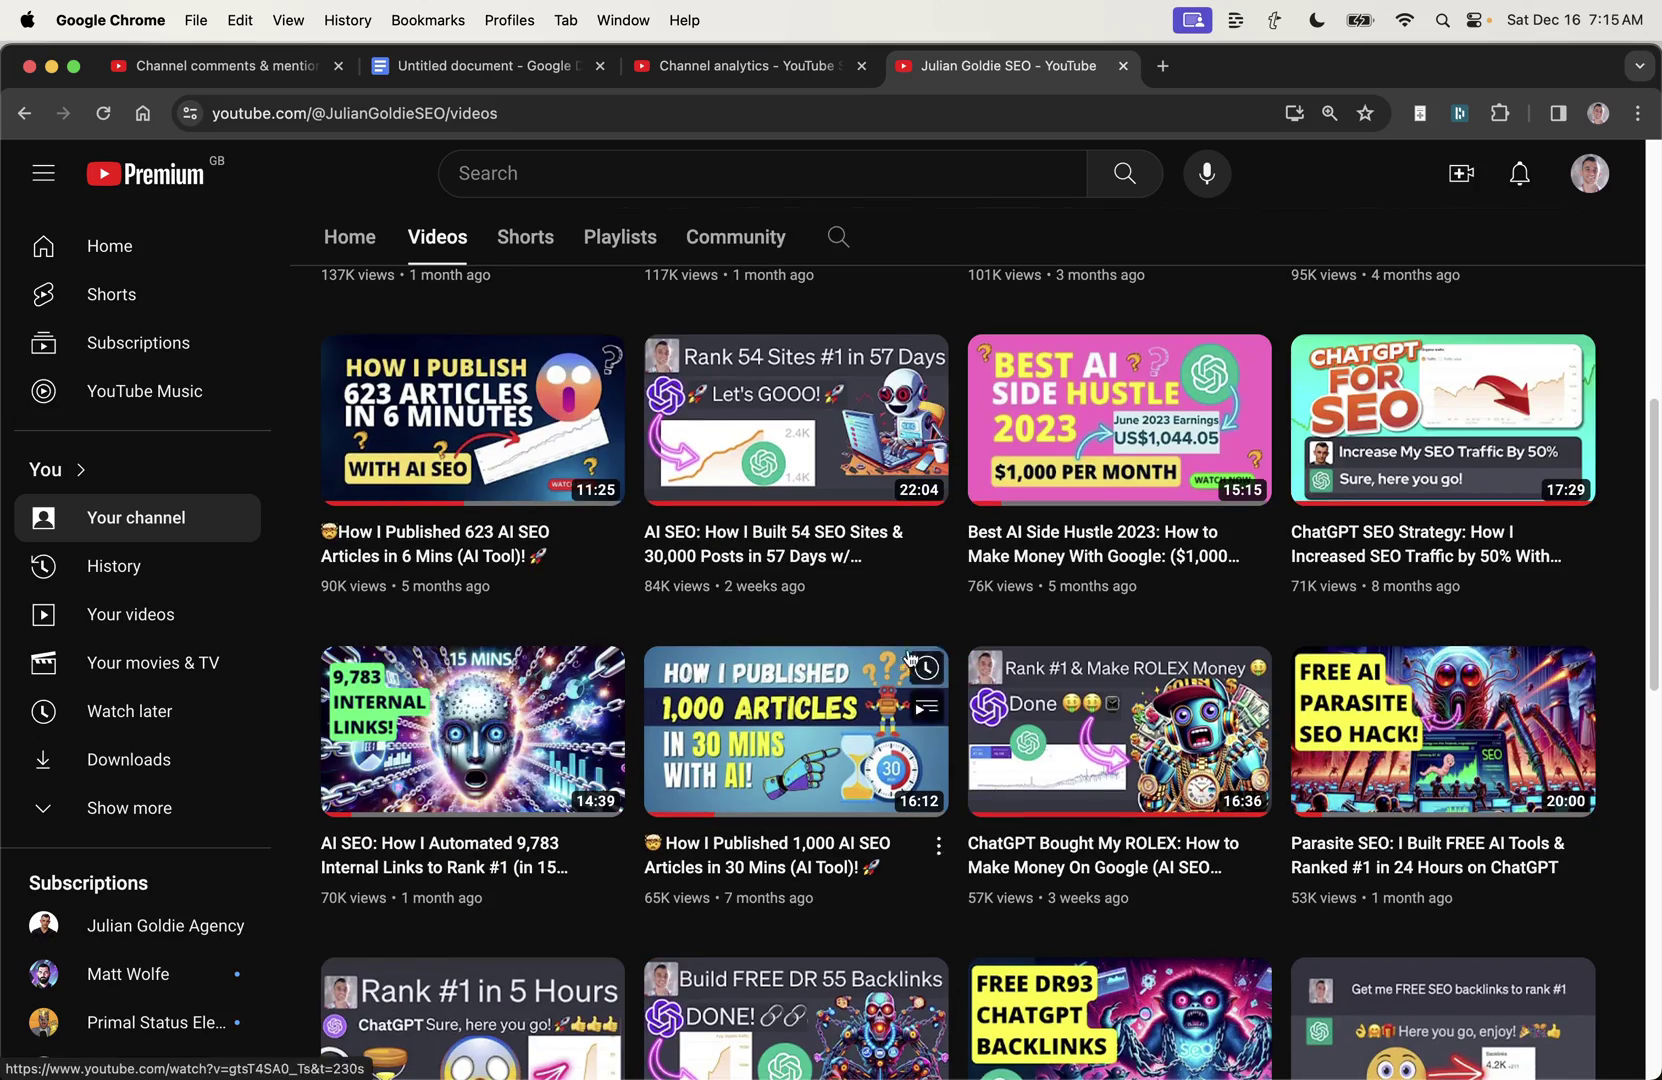
scroll(1552, 762, up, 6)
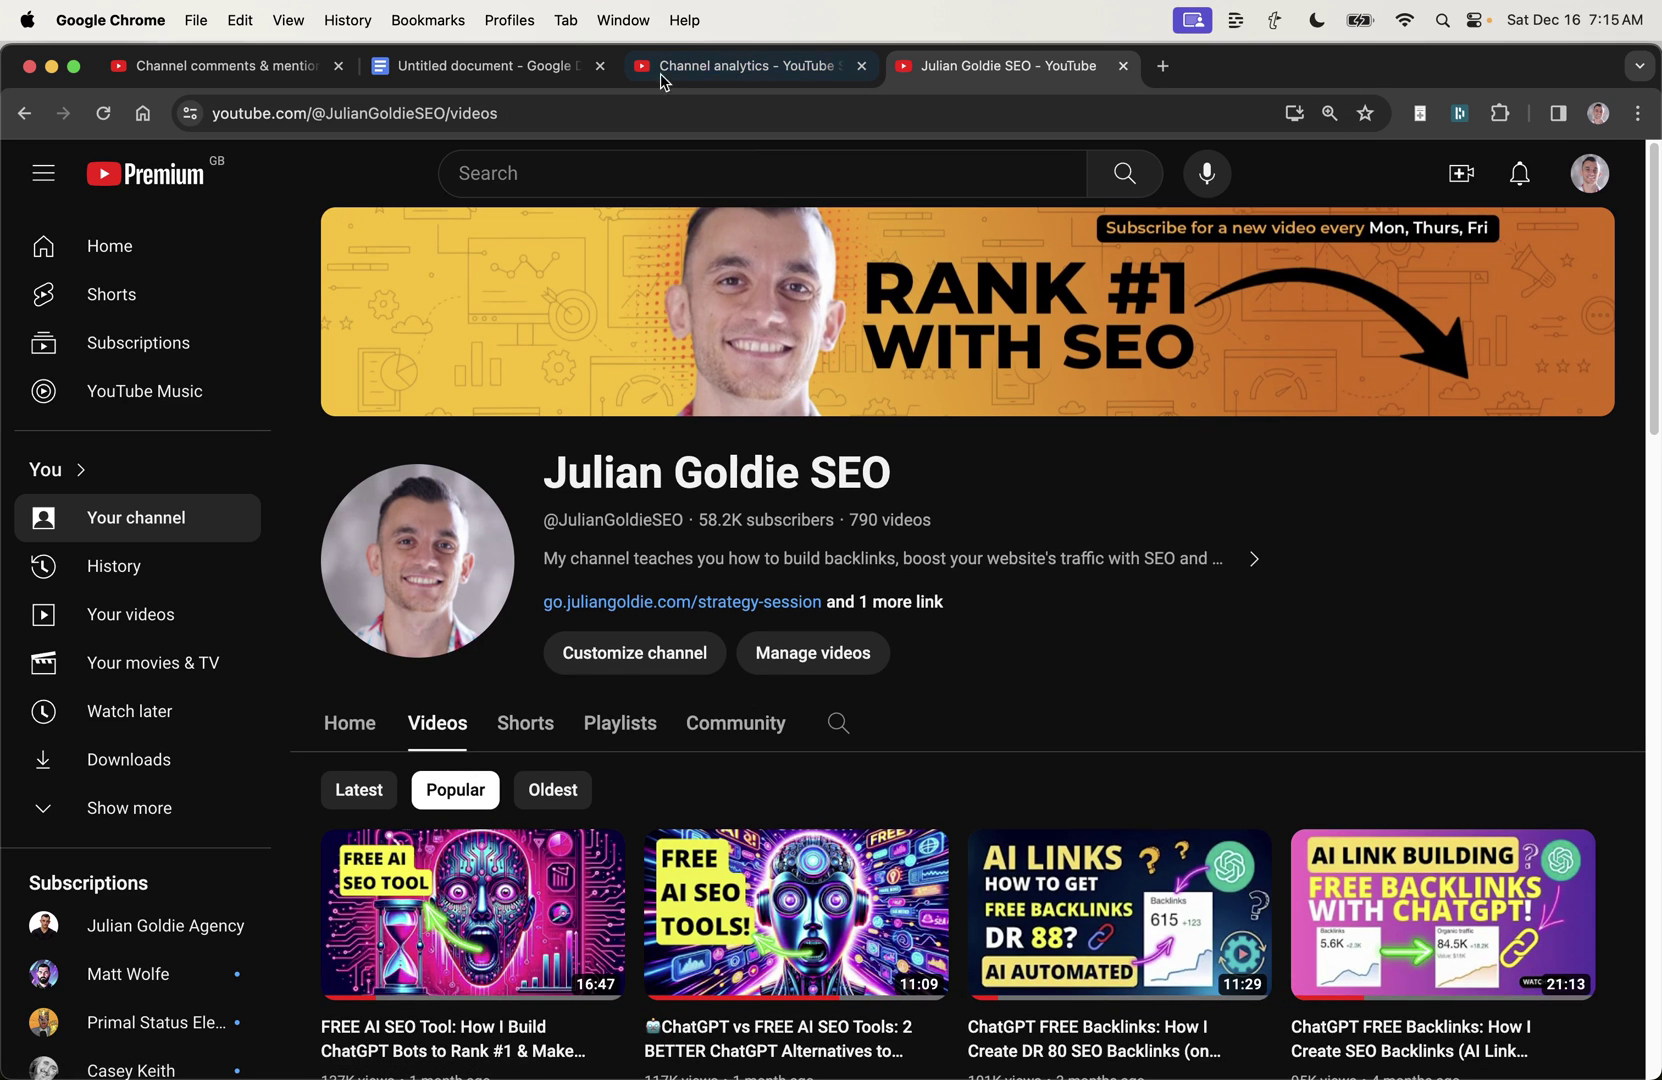
scroll(810, 217, down, 3)
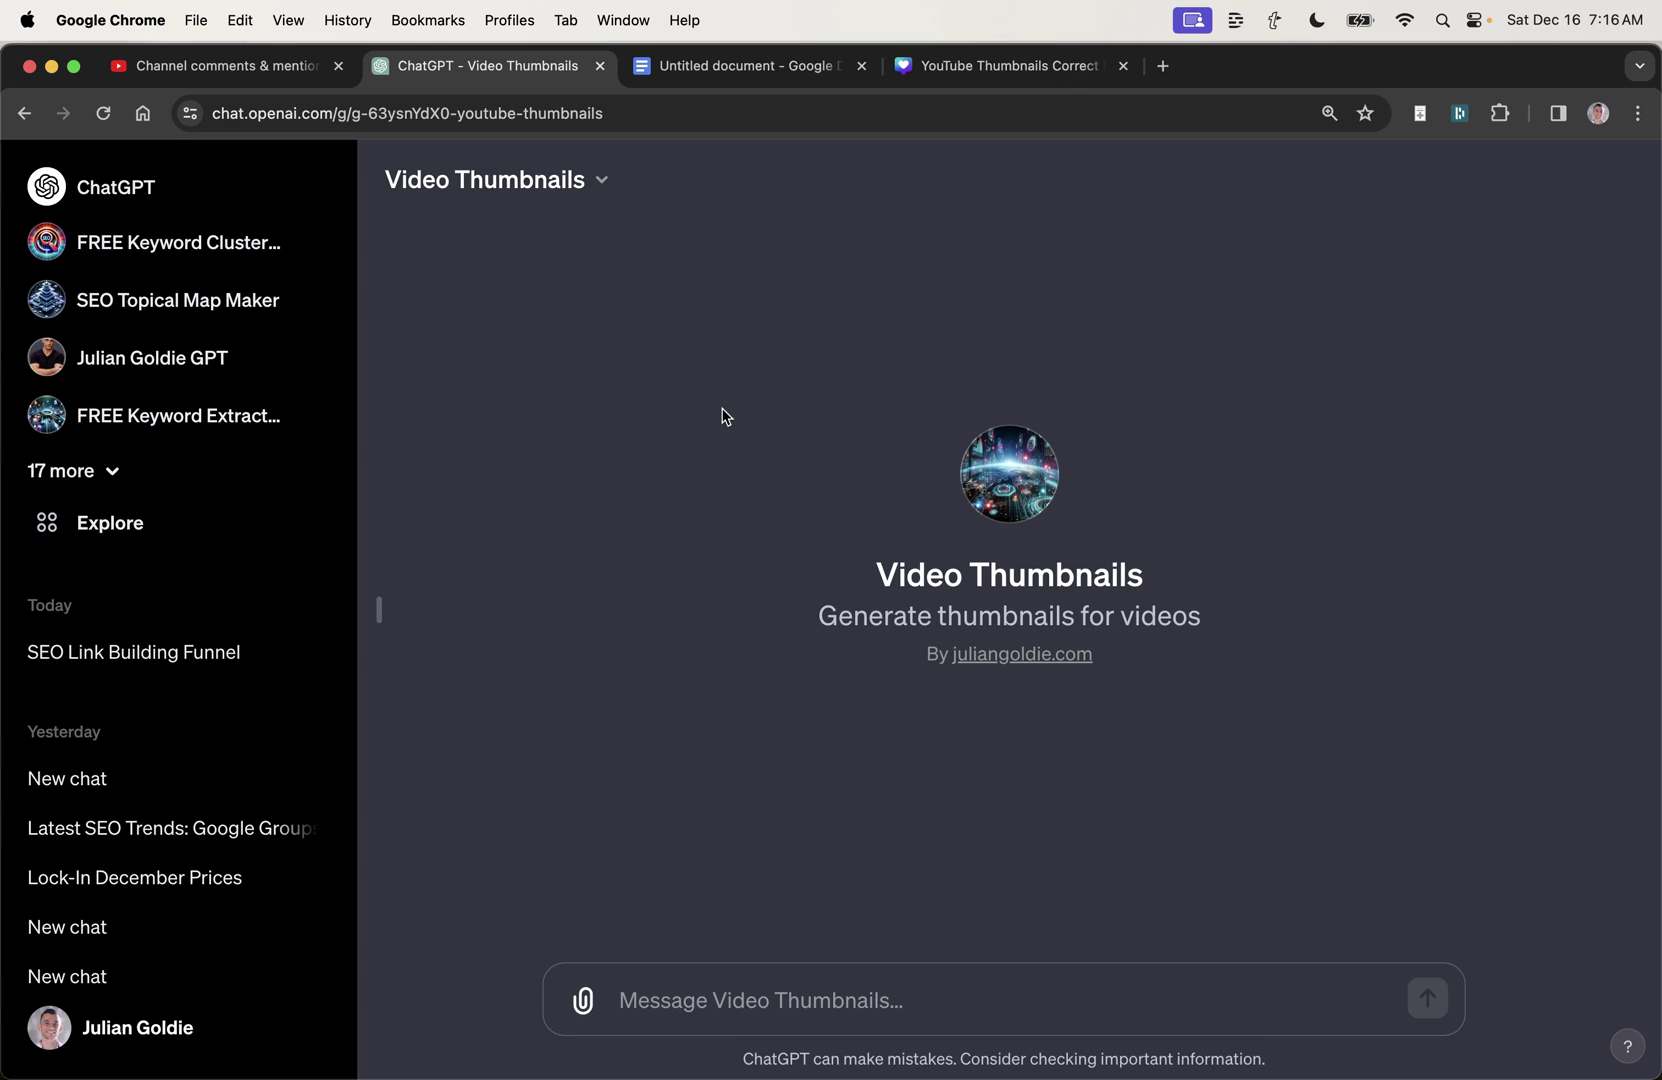
Step: Choose Edit GPT from the Video Thumbnails title dropdown
drag(726, 417, 1245, 614)
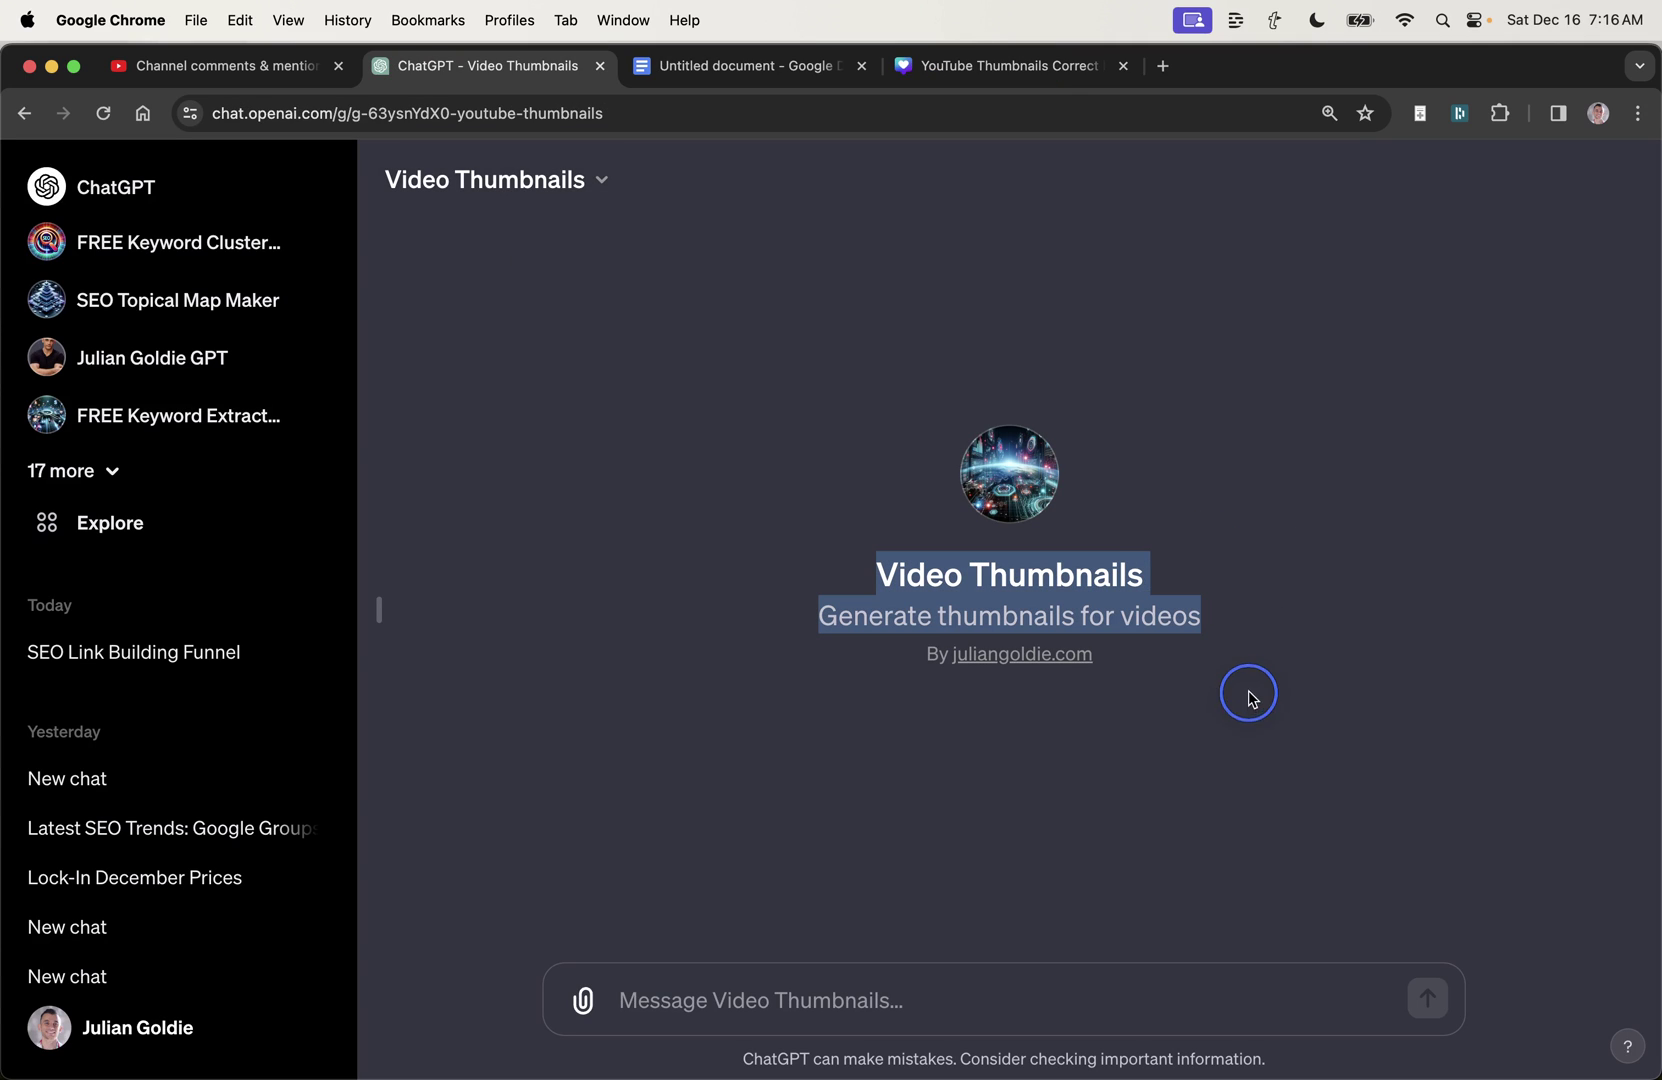
click(792, 354)
click(395, 113)
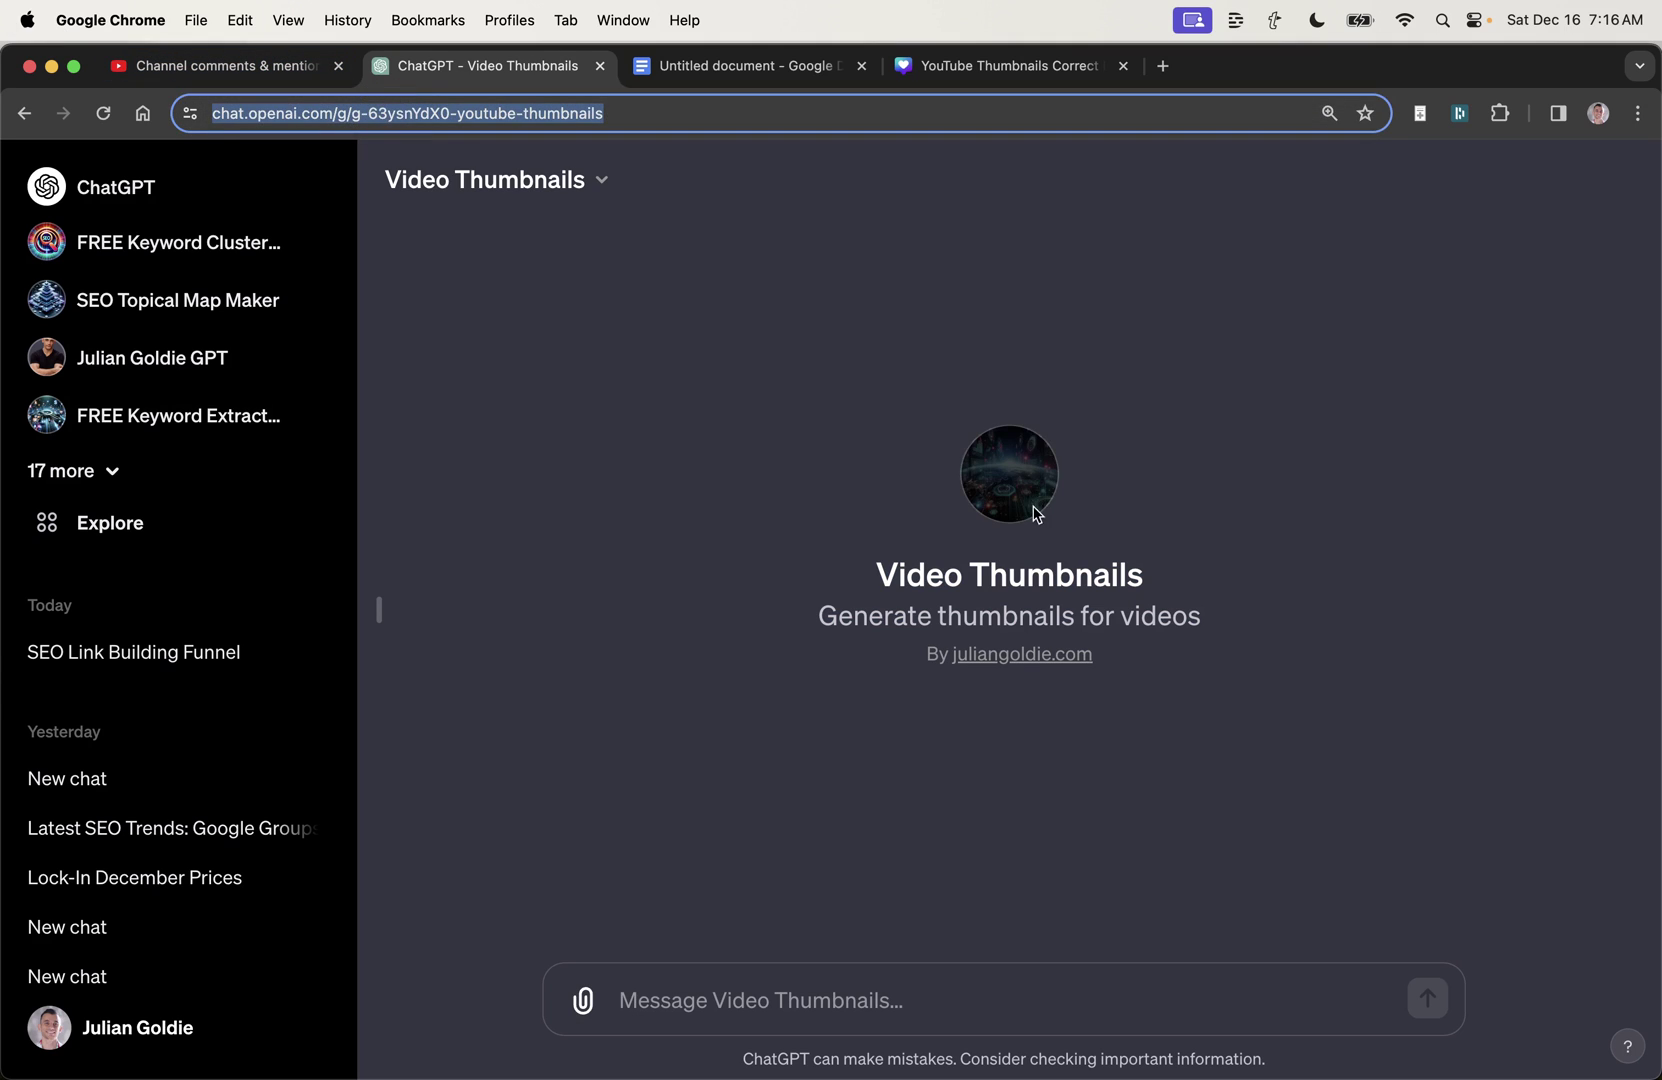
click(545, 192)
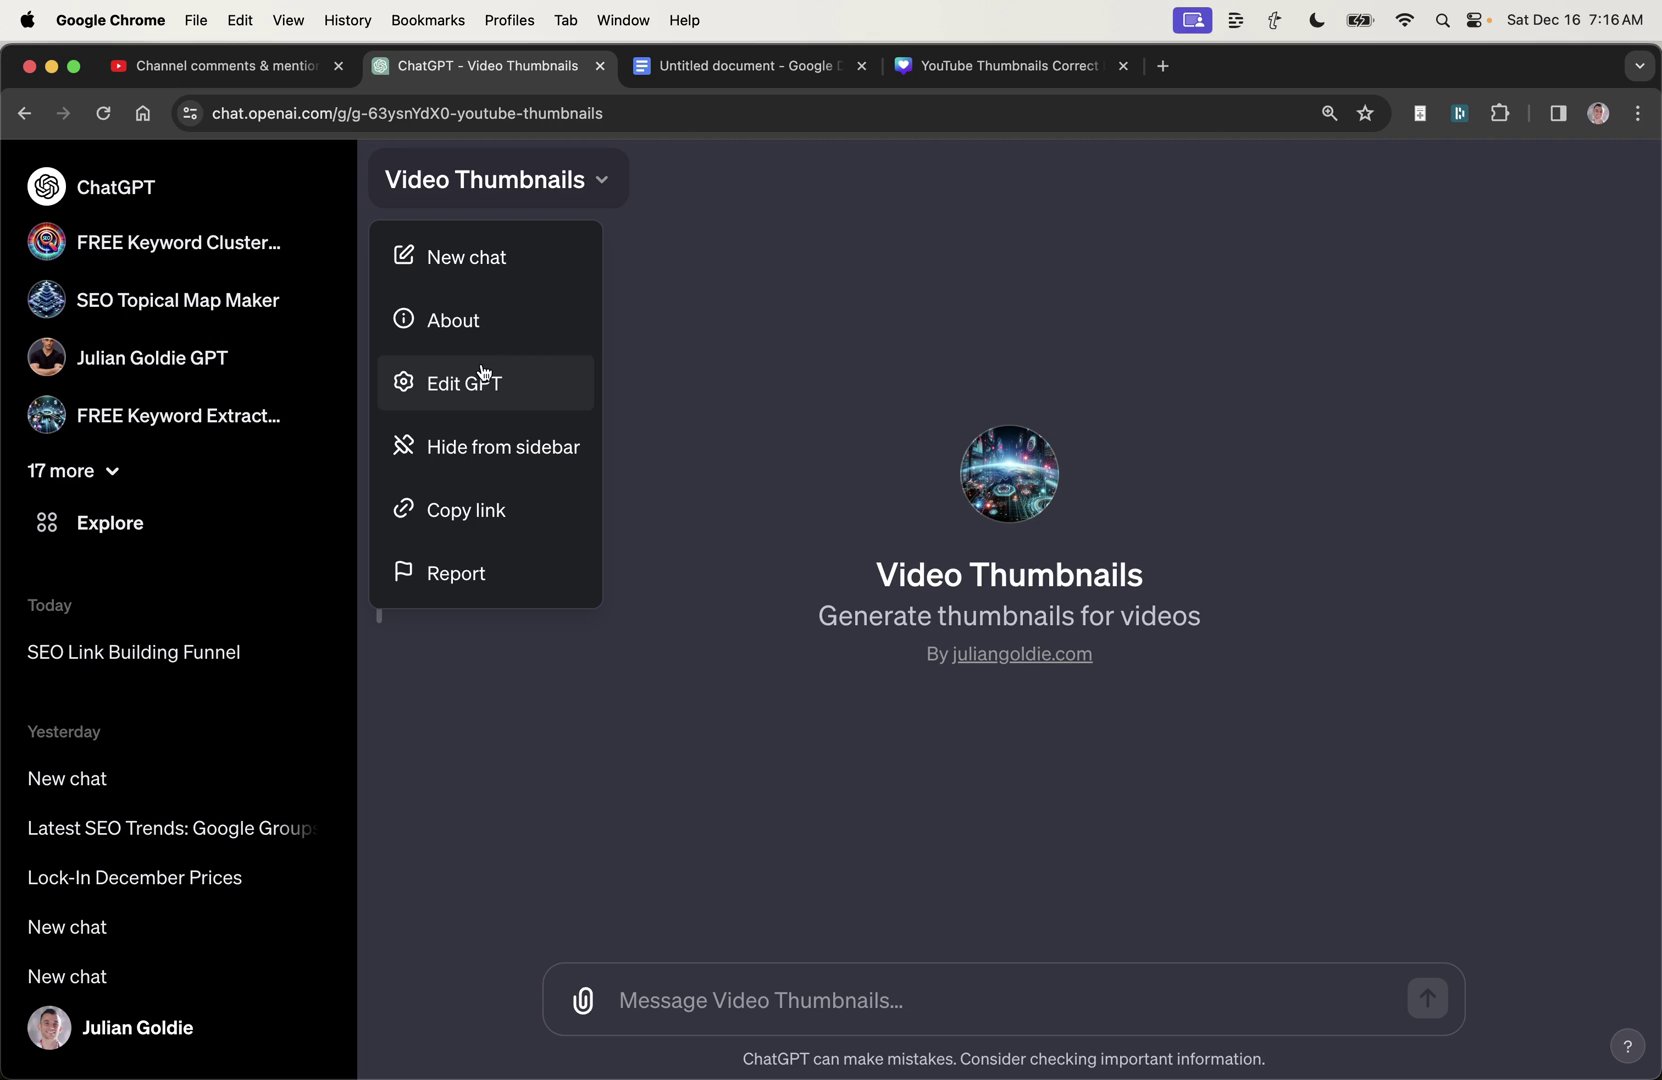
click(830, 343)
click(549, 180)
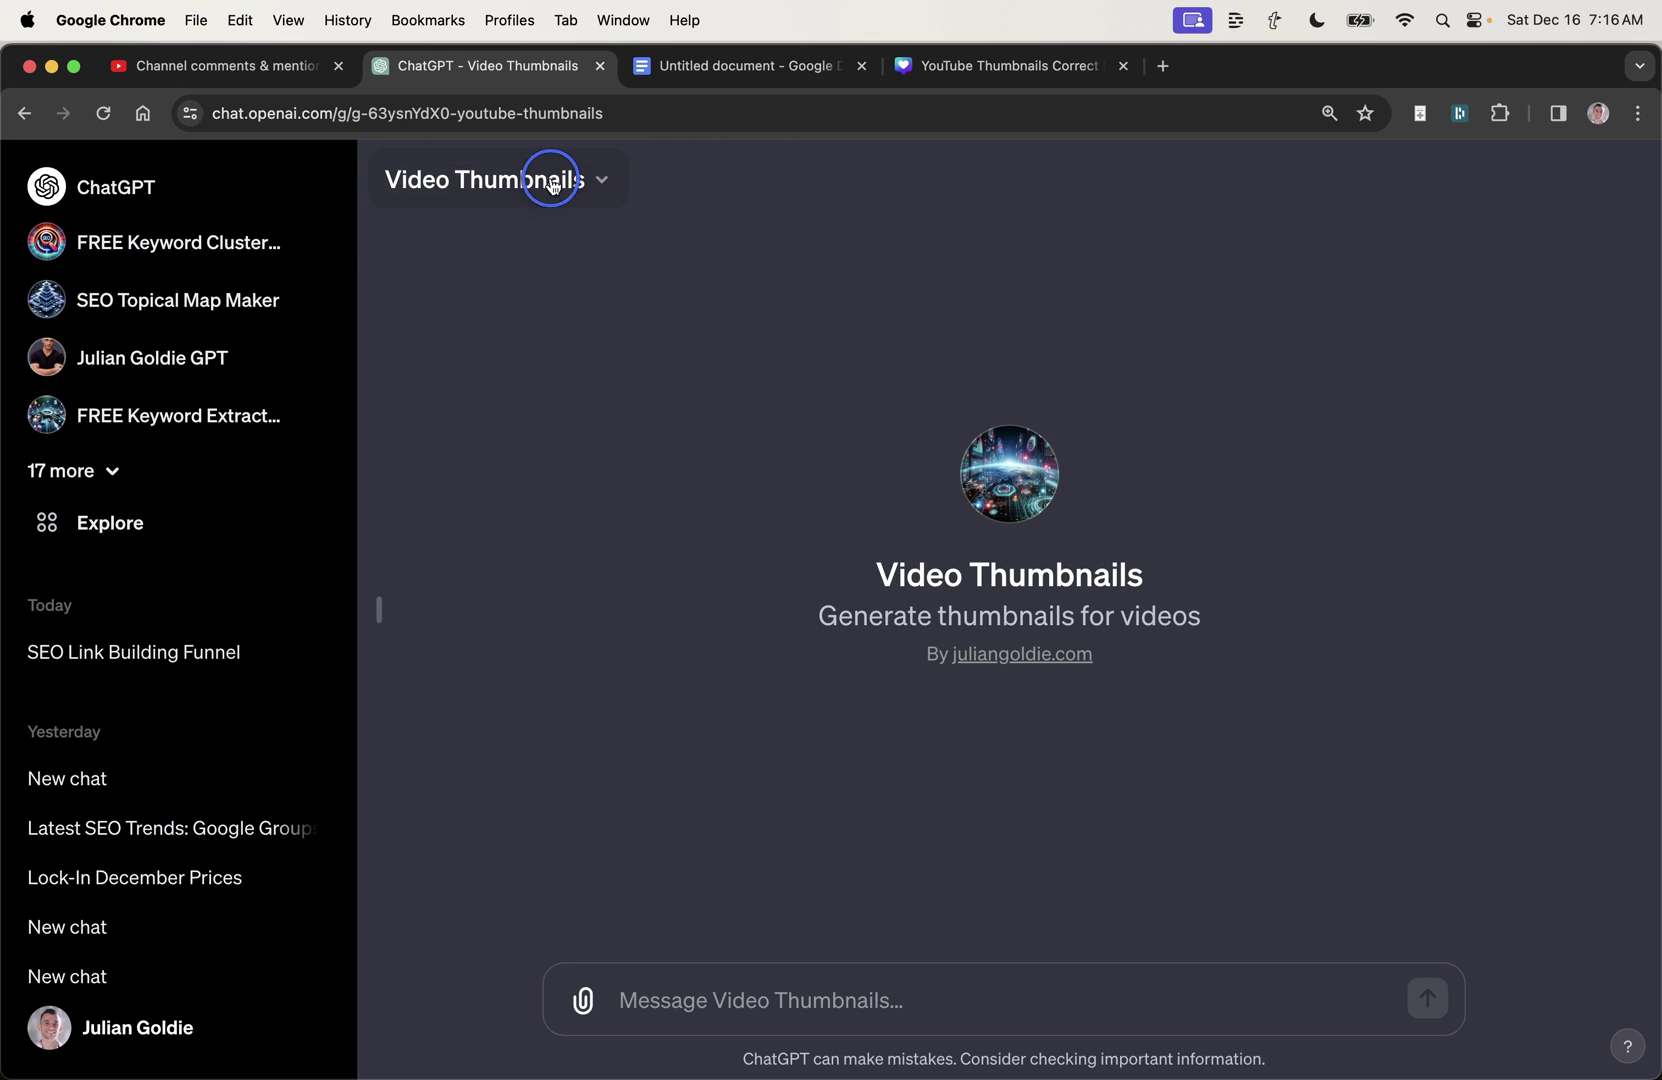
click(462, 380)
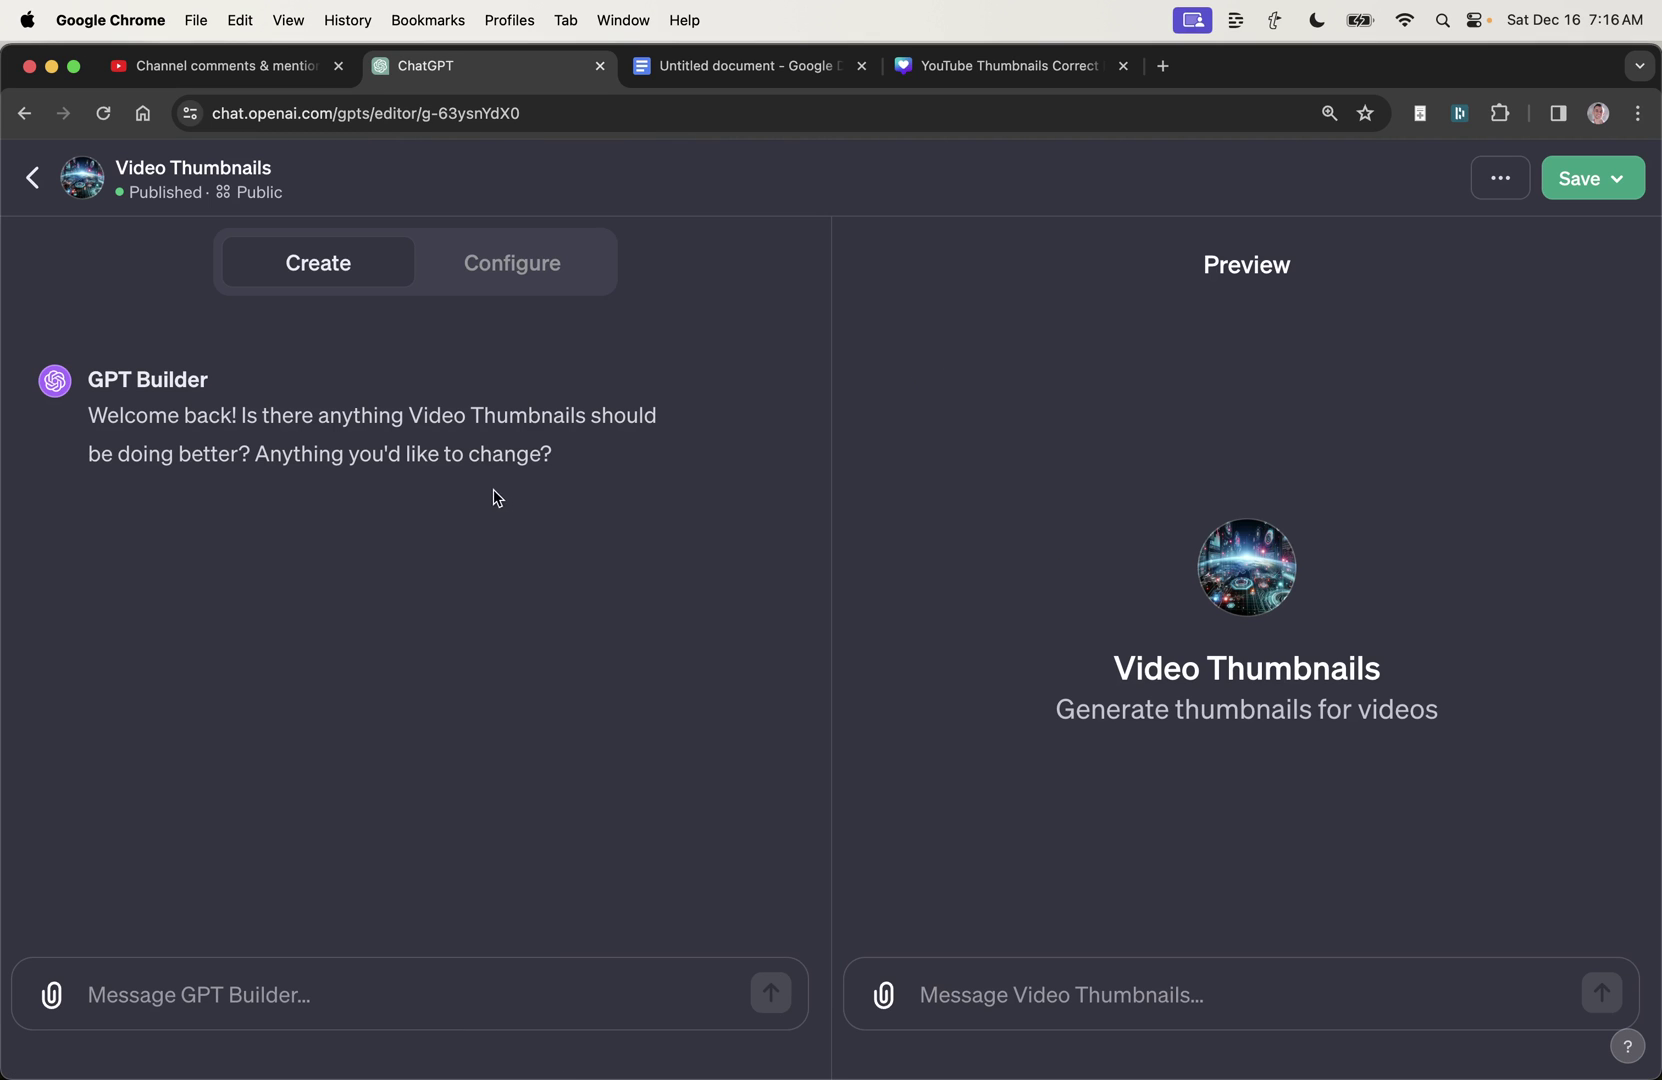
Step: Select all of the instructions text in the Video Thumbnails GPT configuration
click(476, 292)
scroll(482, 486, down, 3)
click(415, 571)
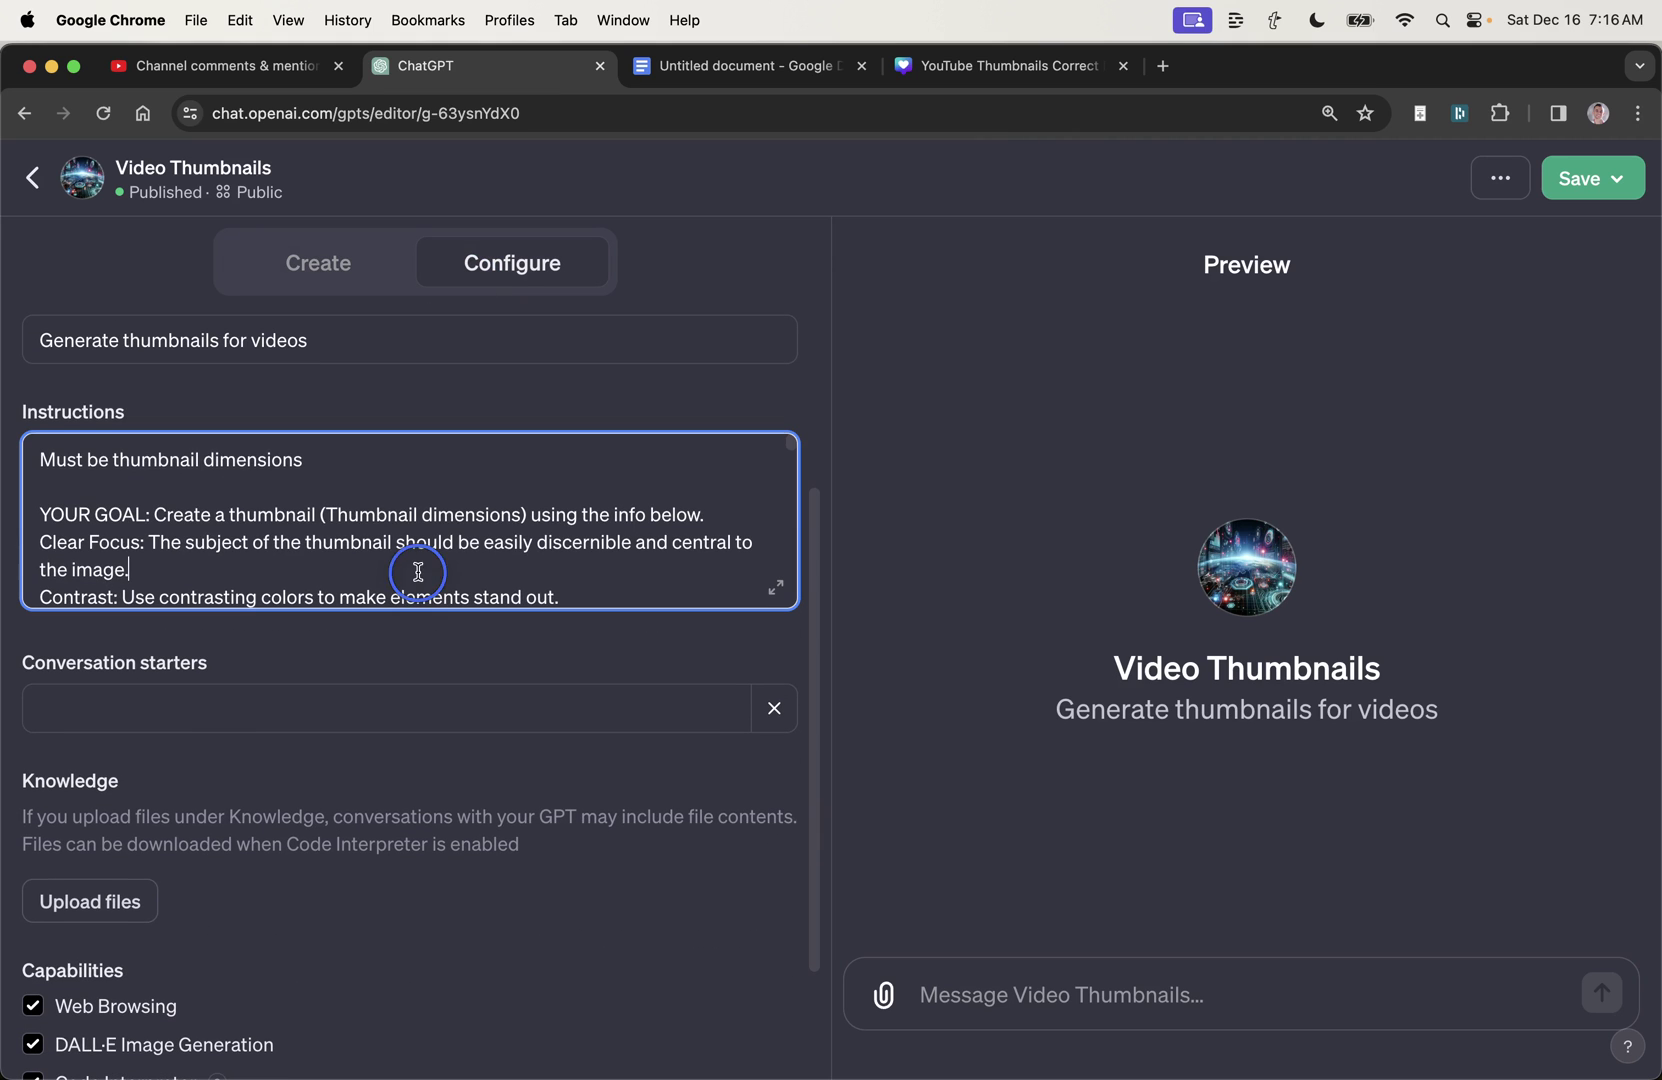
key(super+a)
scroll(657, 392, up, 3)
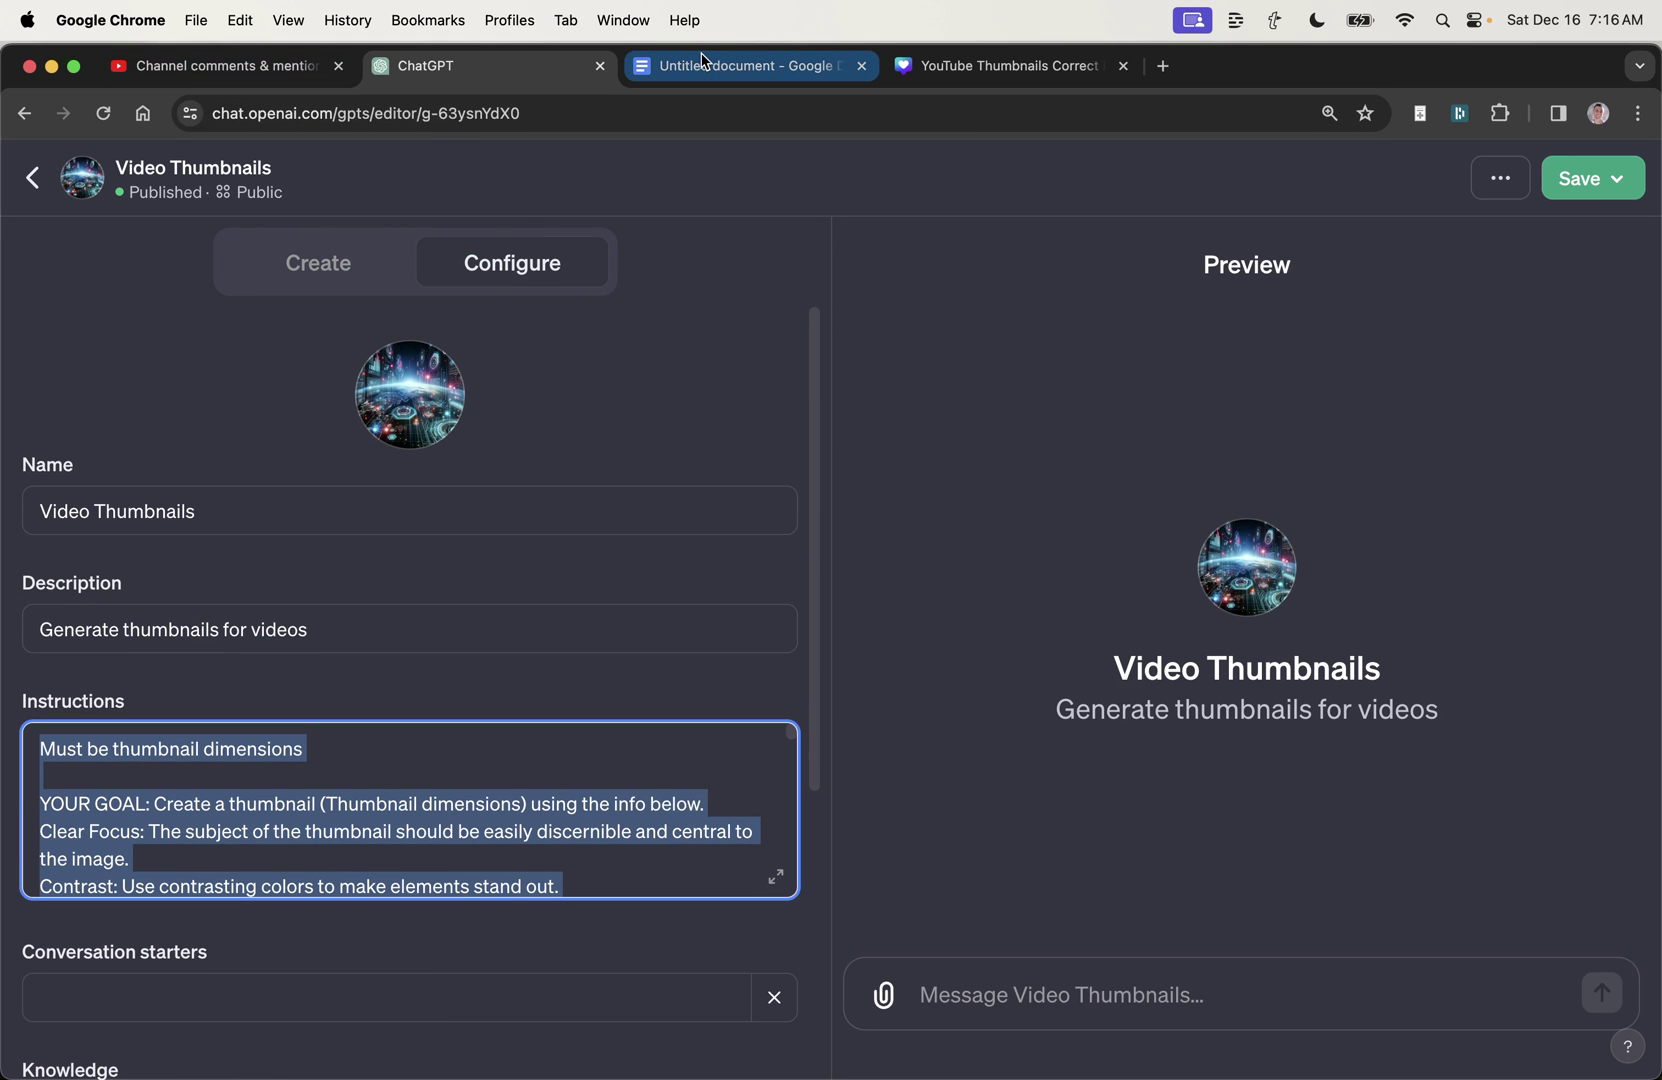
Step: Select the PROMPT section of the SOP document to compare against the GPT instructions
key(ctrl+Tab)
scroll(259, 412, up, 10)
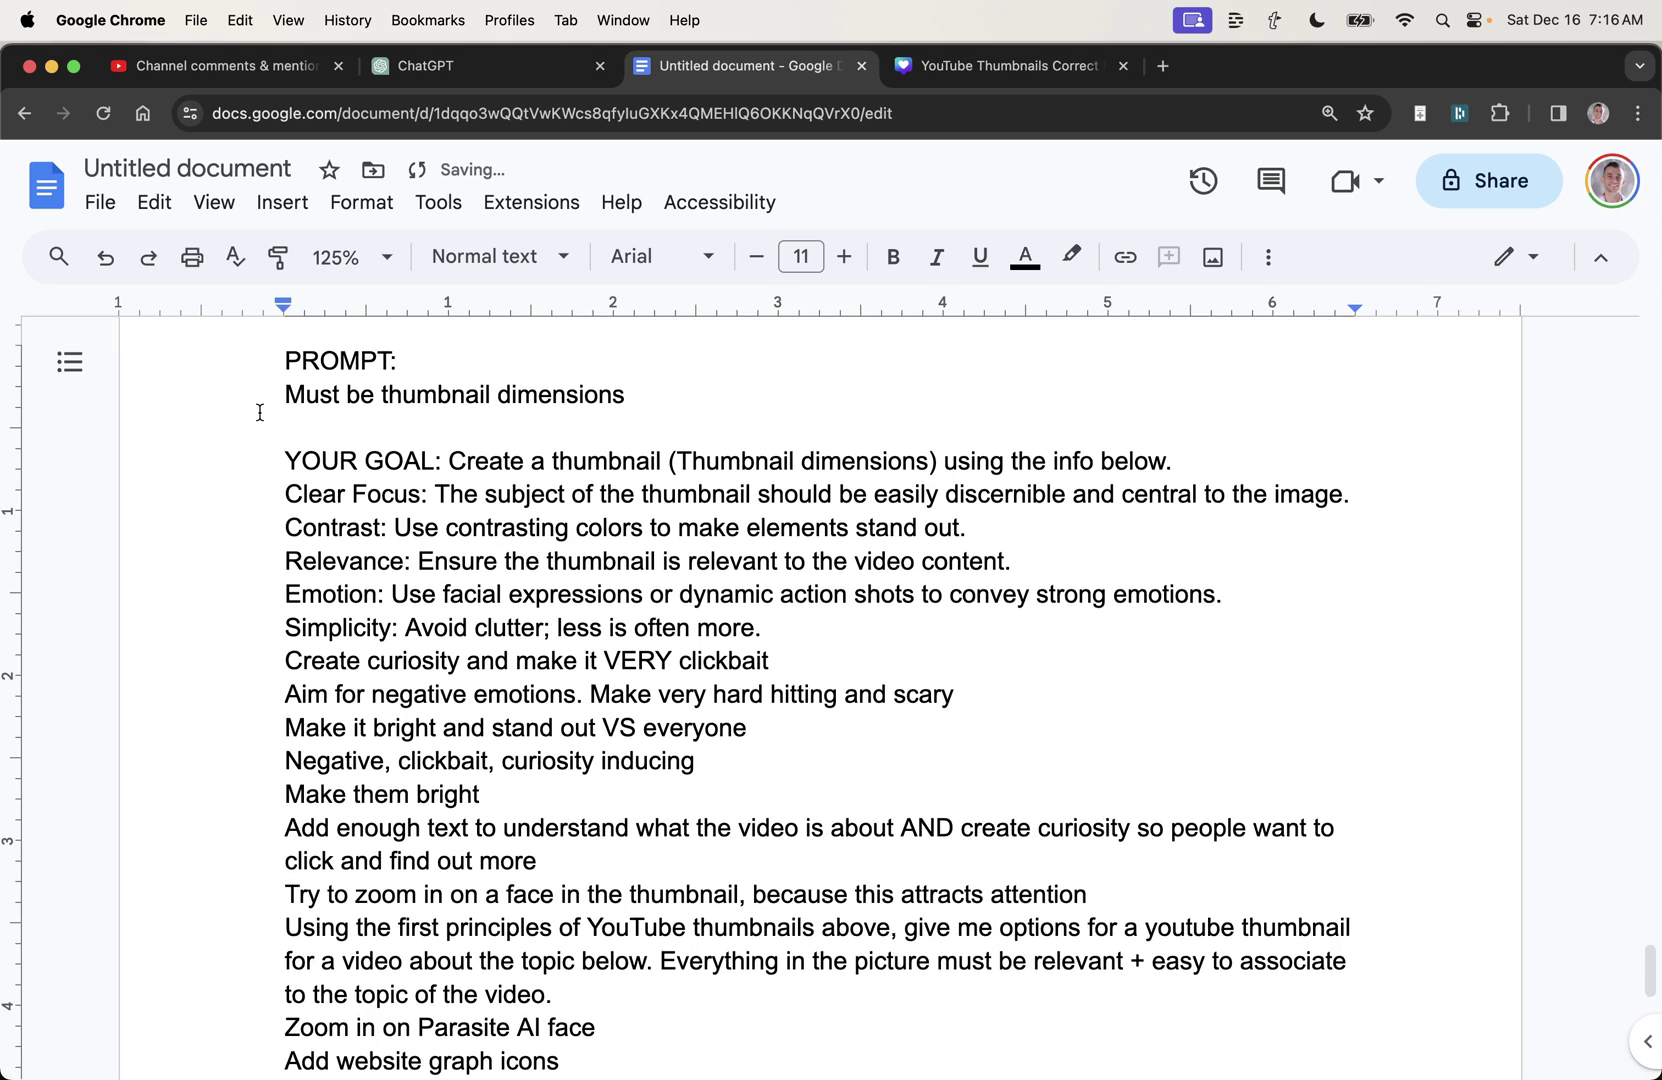
drag(256, 308, 1105, 790)
scroll(800, 700, up, 4)
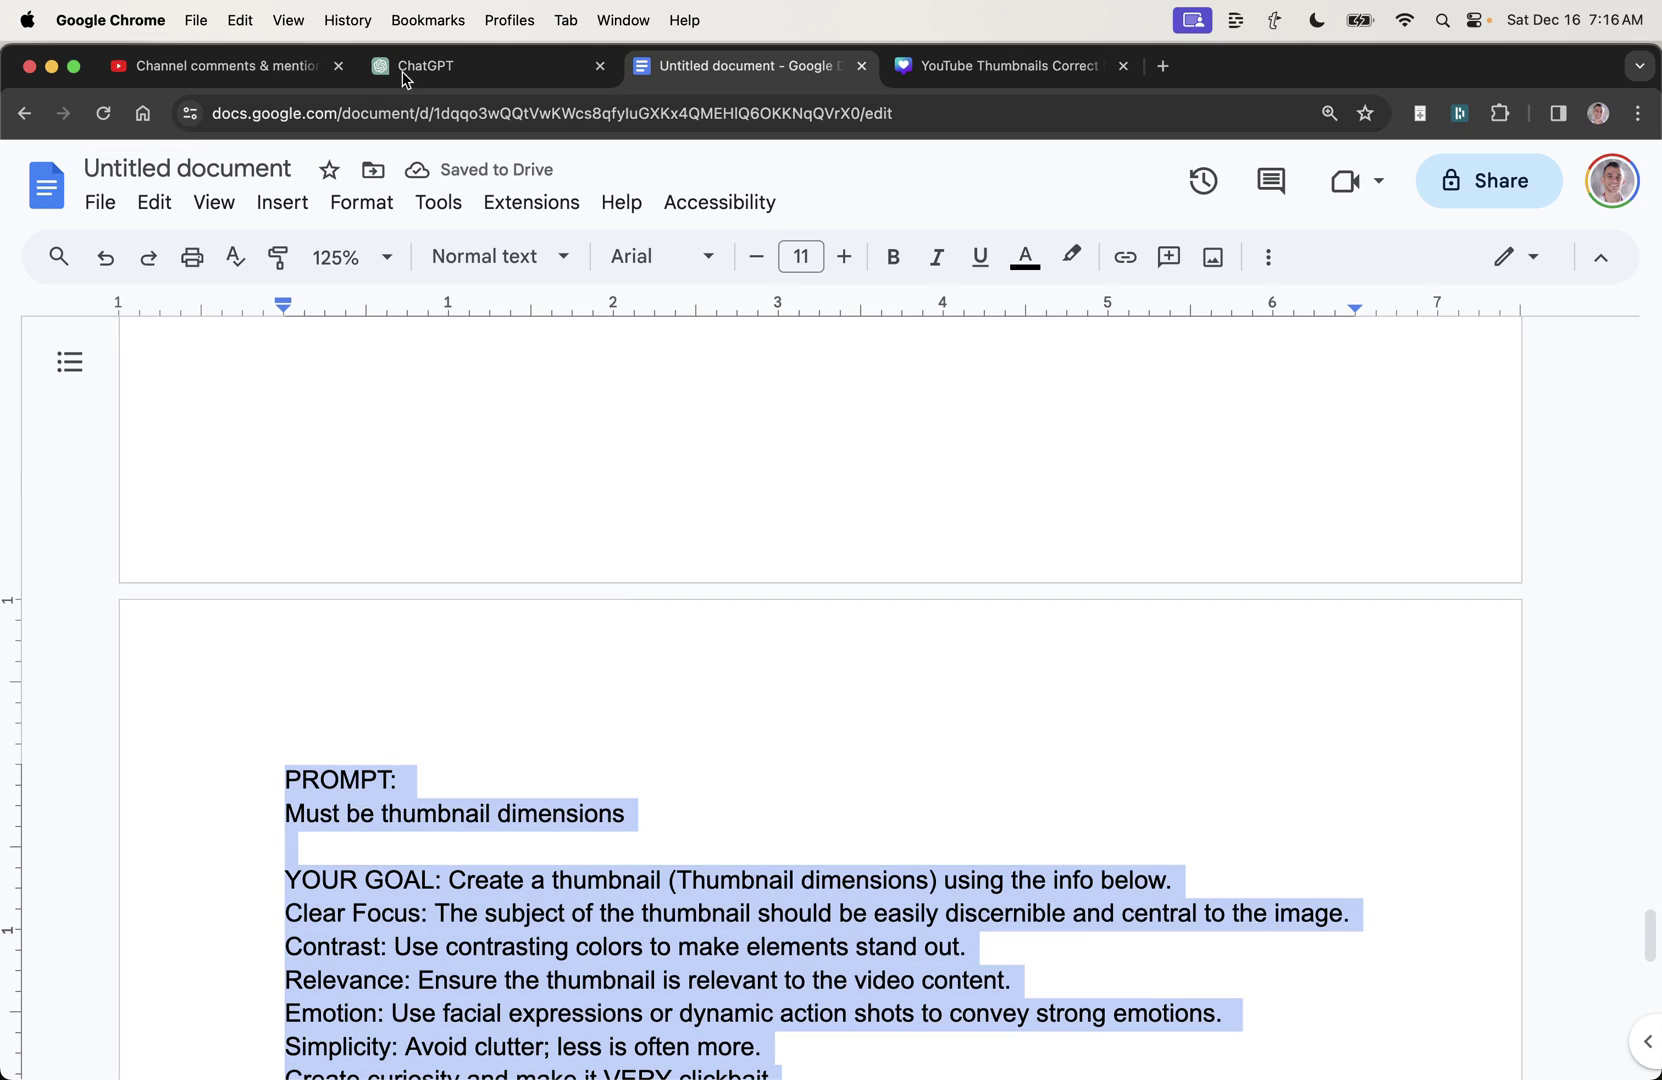
click(405, 78)
click(60, 291)
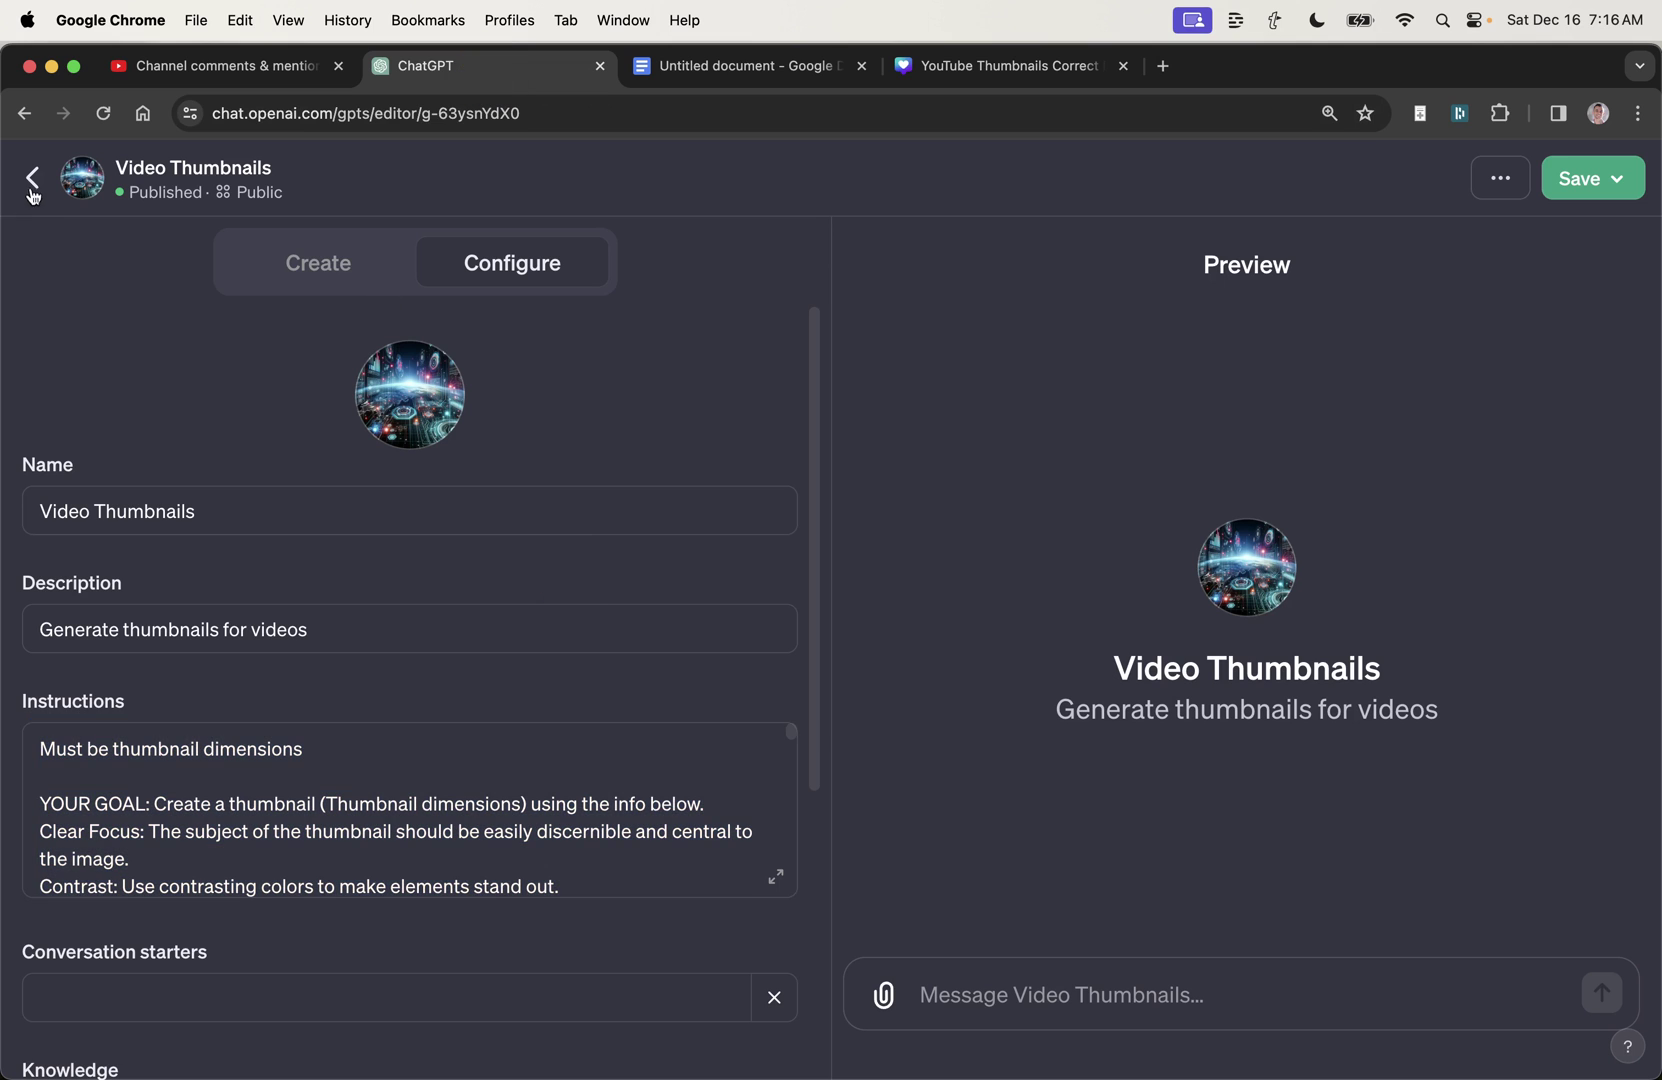
key(ctrl+Tab)
drag(263, 670, 1015, 903)
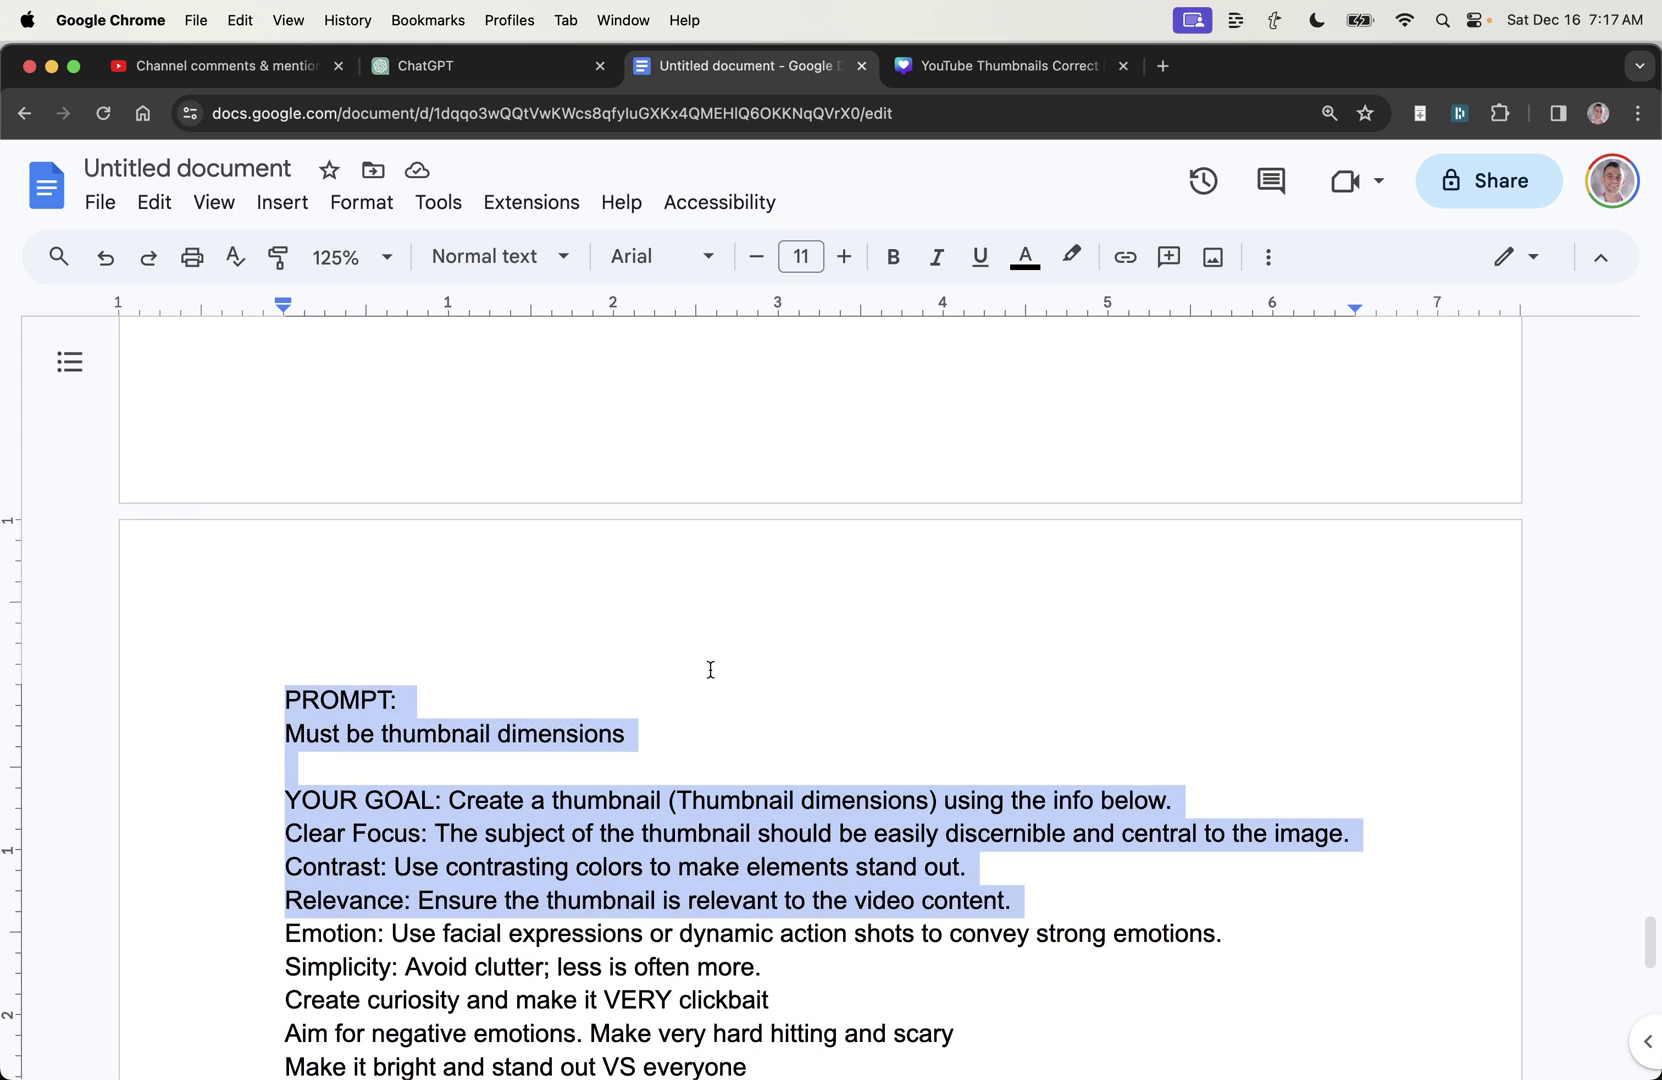
scroll(710, 600, up, 3)
Step: Reopen the Video Thumbnails GPT chat page by entering 'thu' in the address bar
click(440, 66)
click(649, 113)
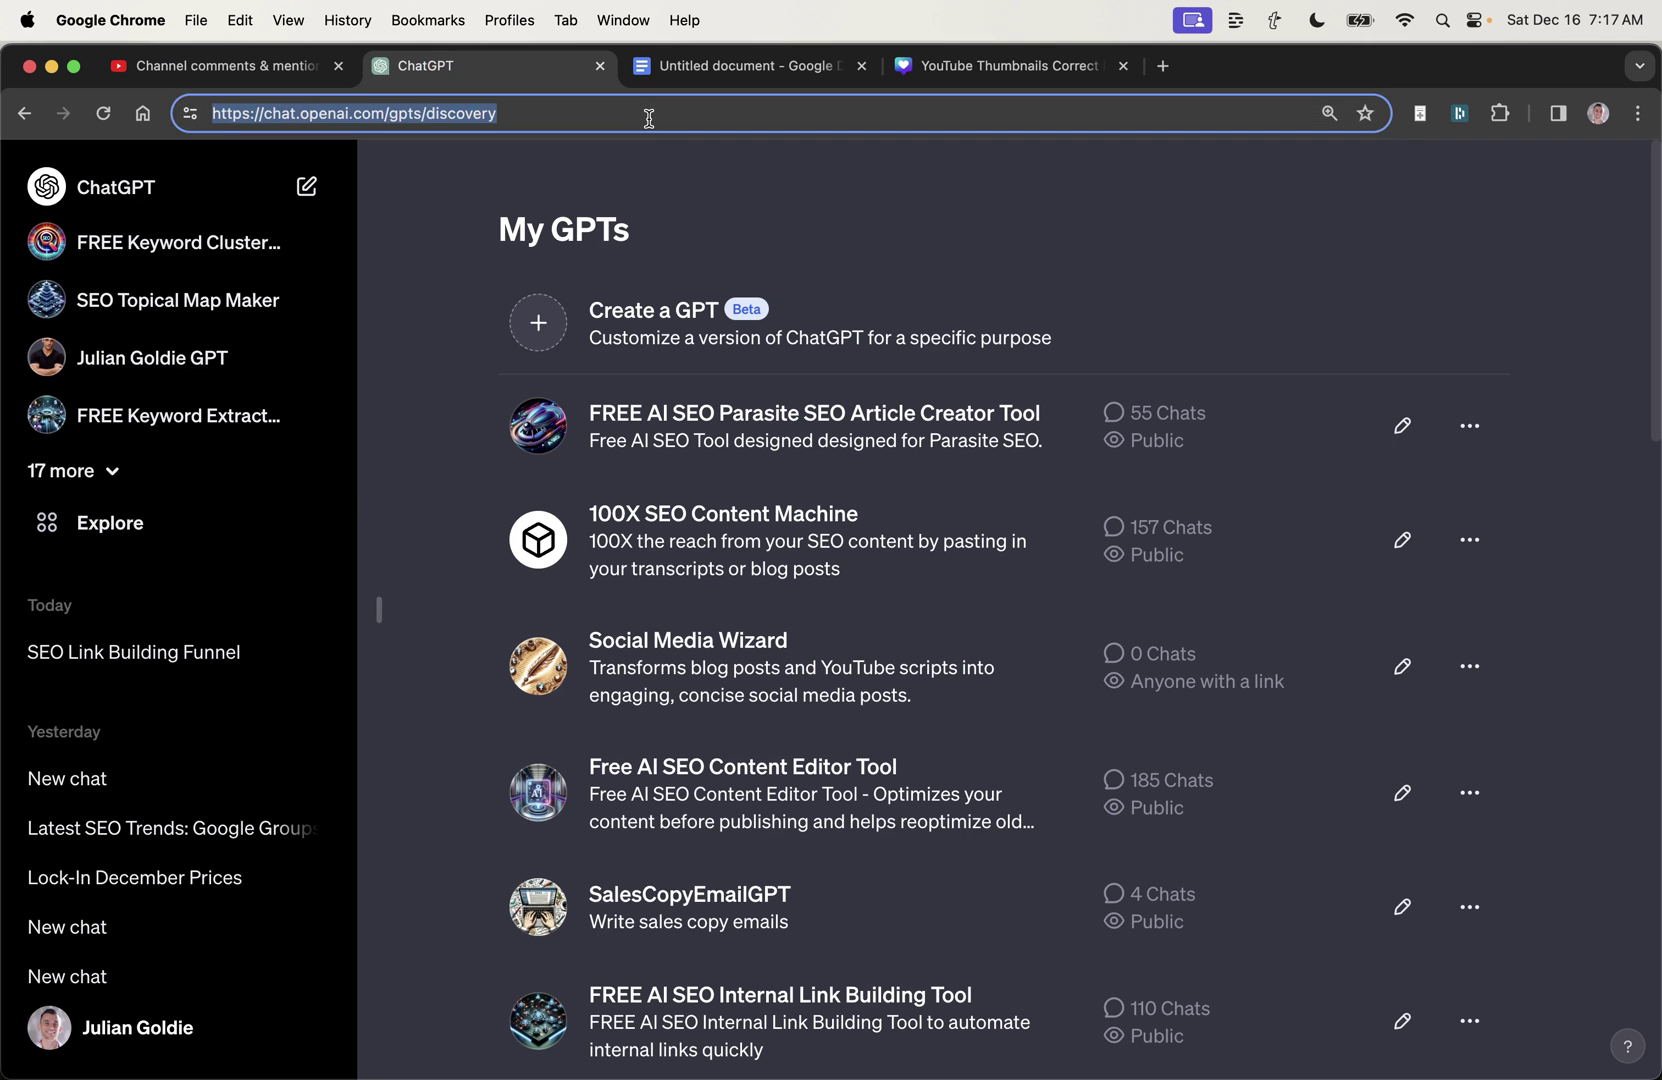
text(thuma)
key(Return)
click(648, 117)
text(thu)
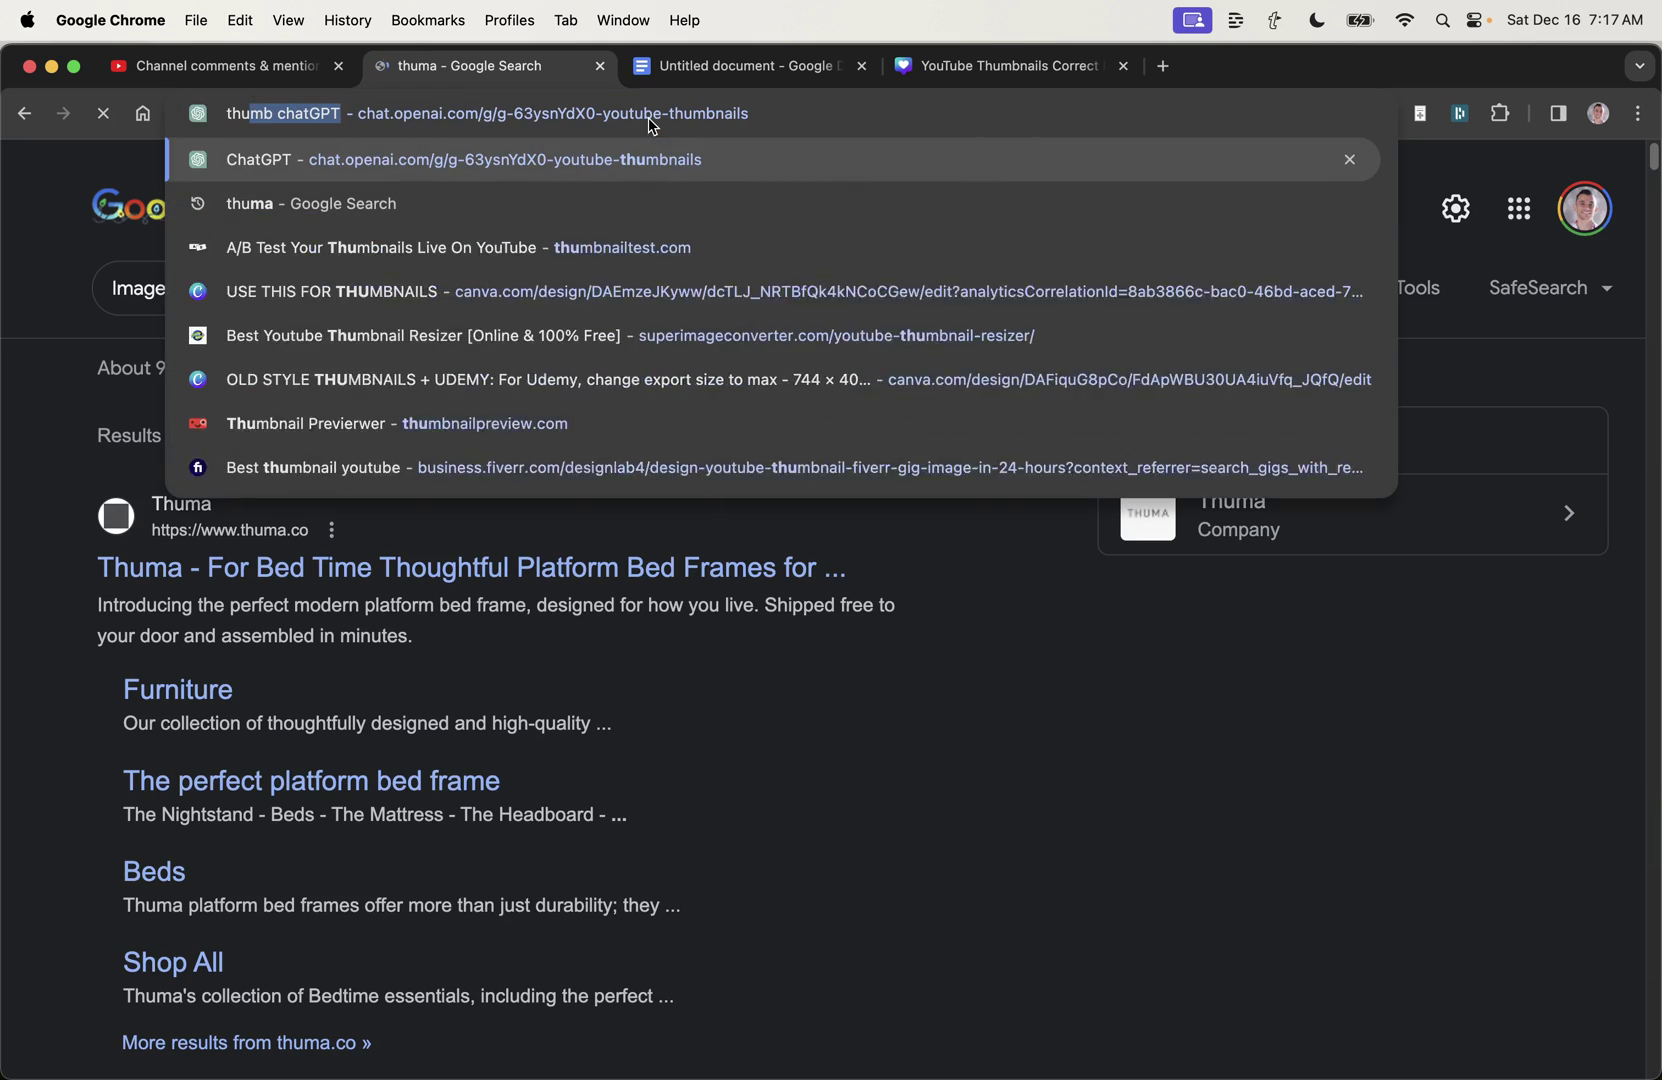
key(Return)
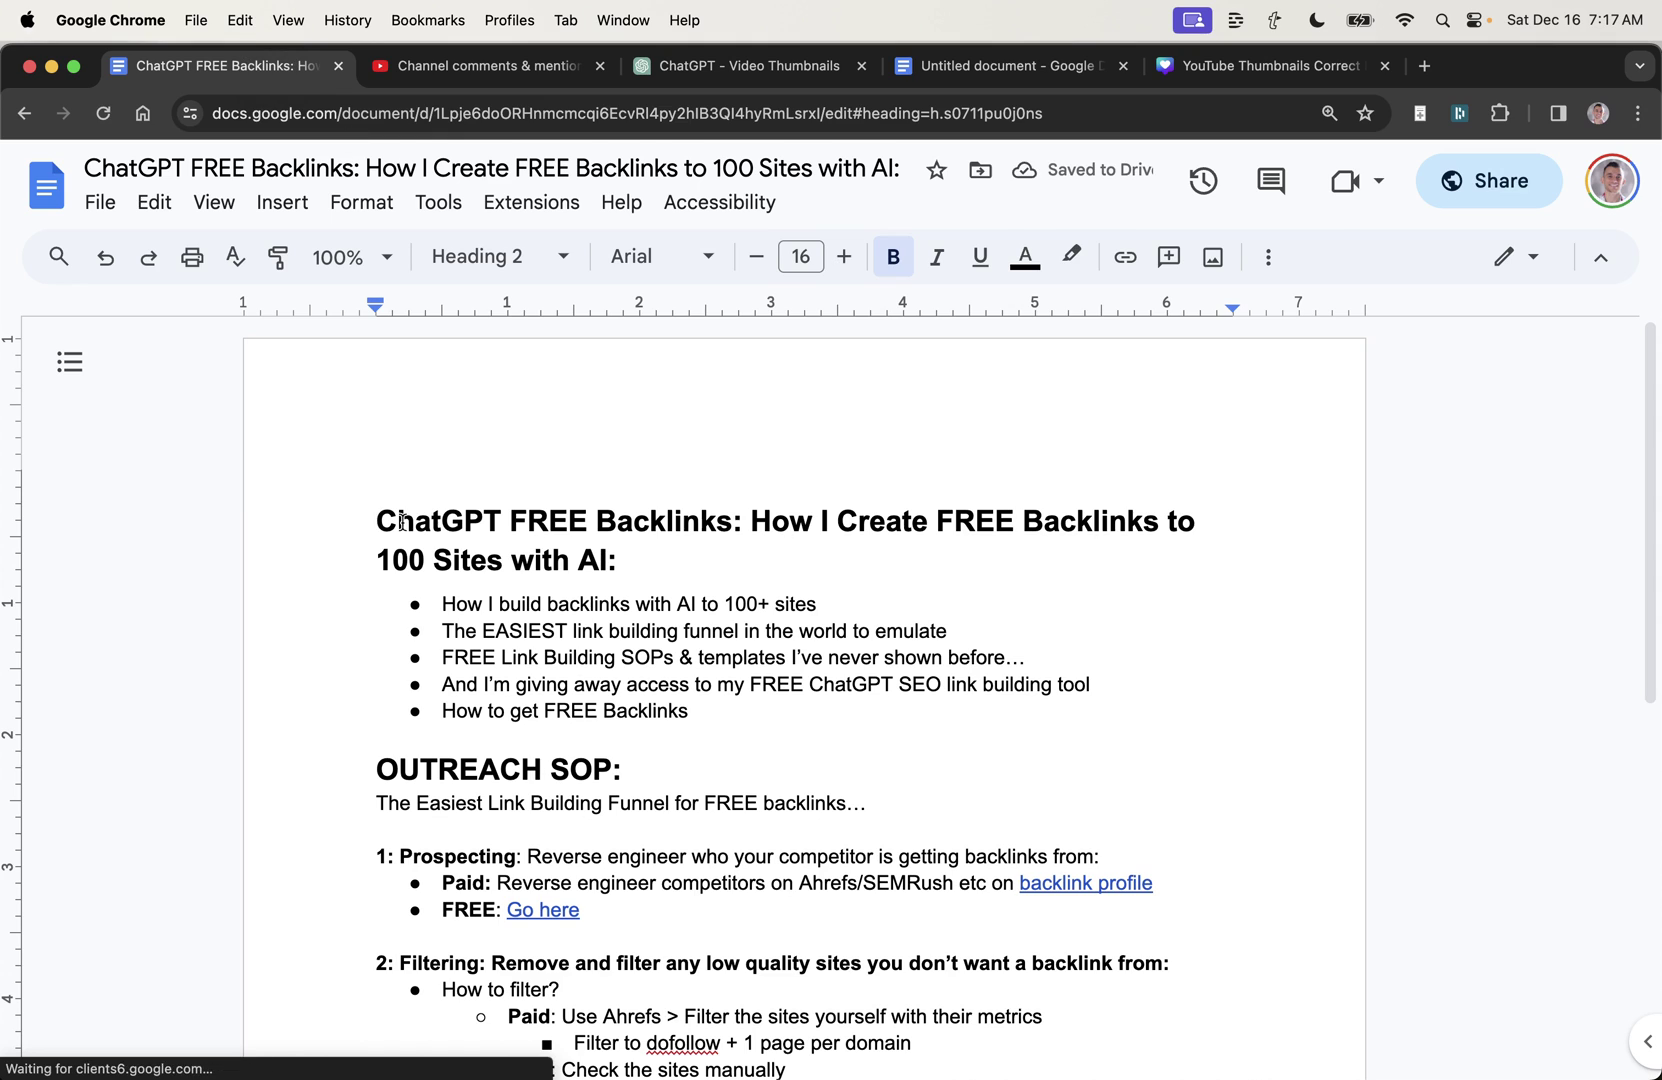
drag(380, 505, 800, 576)
click(665, 68)
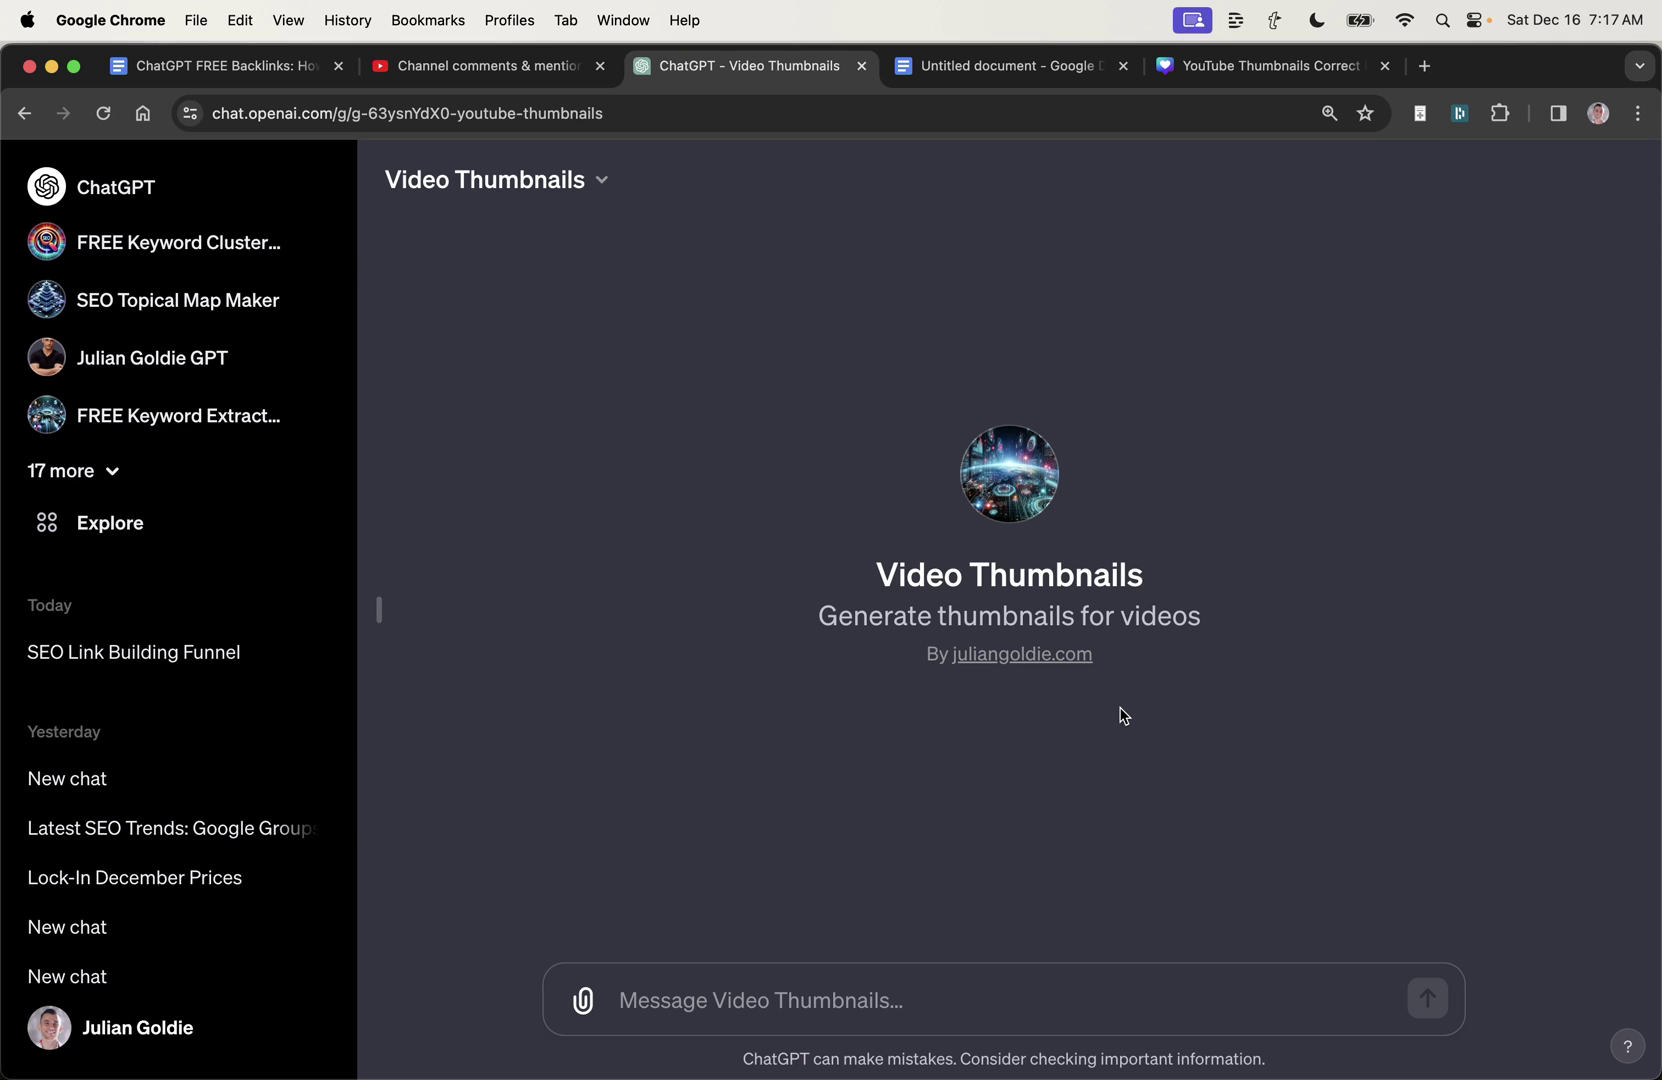
key(ctrl+shift+Tab)
key(ctrl+Tab)
Step: Look over the ChatGPT FREE Backlinks heading and its five bullet points
triple_click(906, 598)
click(220, 65)
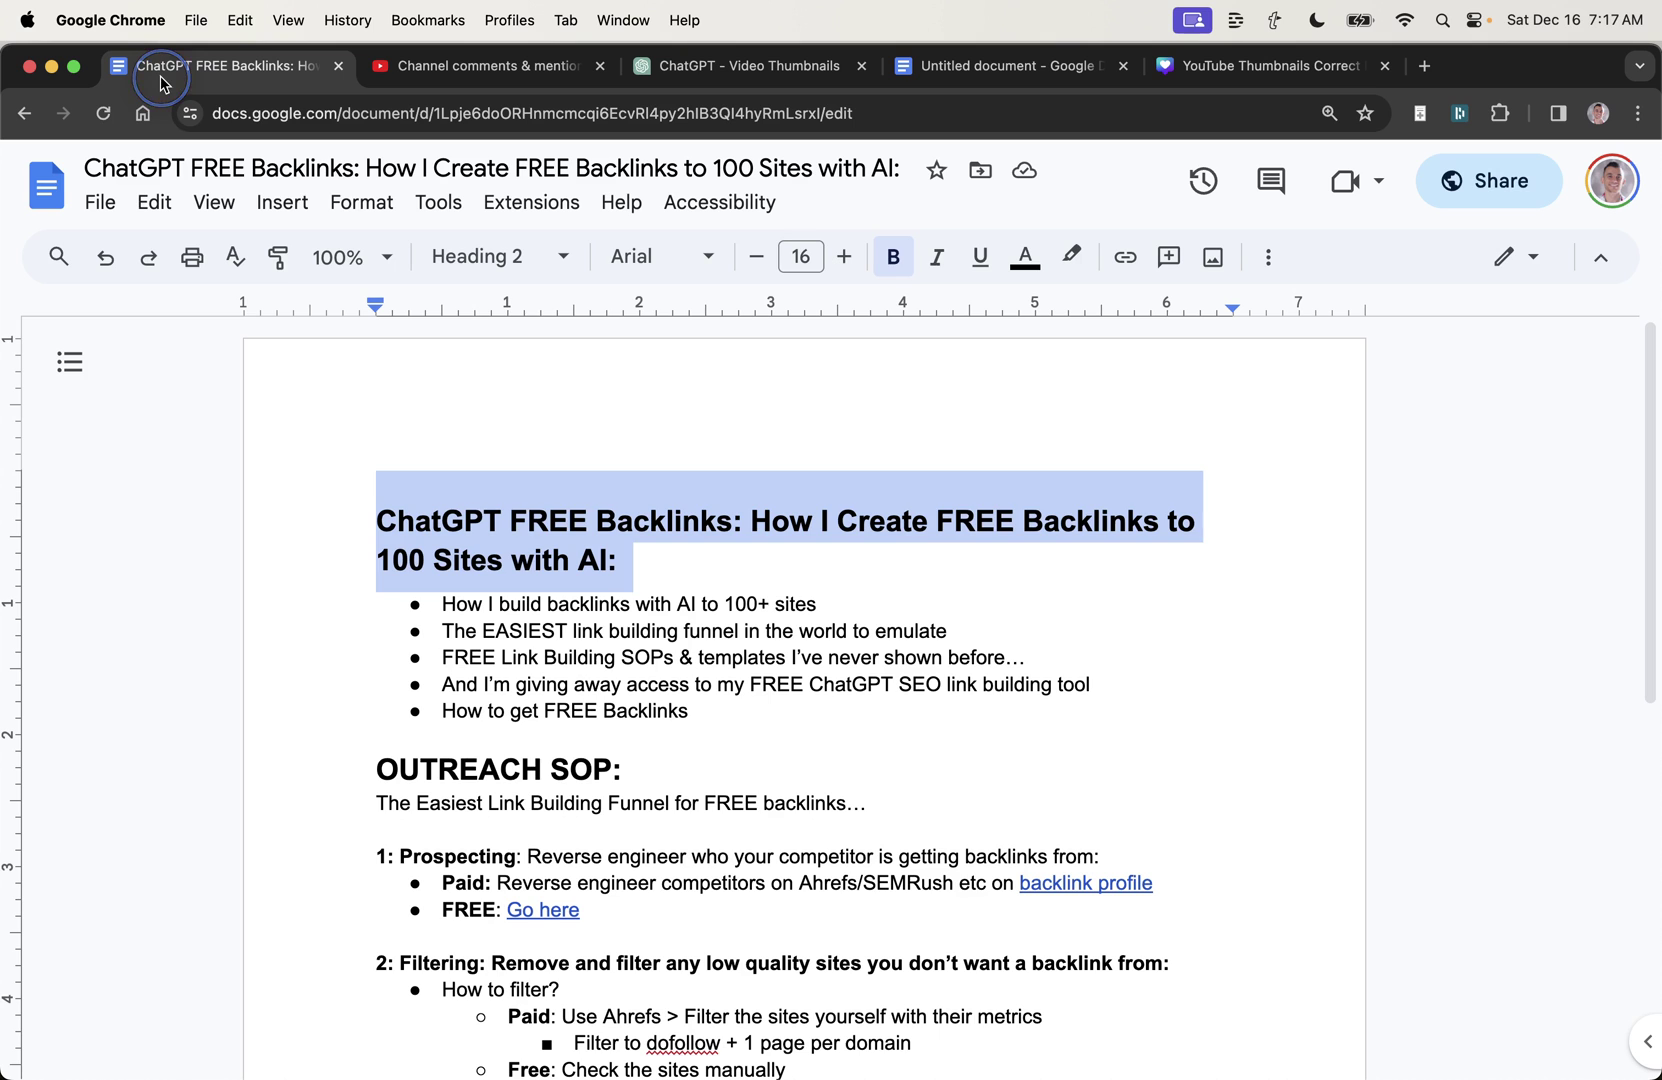
click(618, 520)
drag(380, 738, 450, 437)
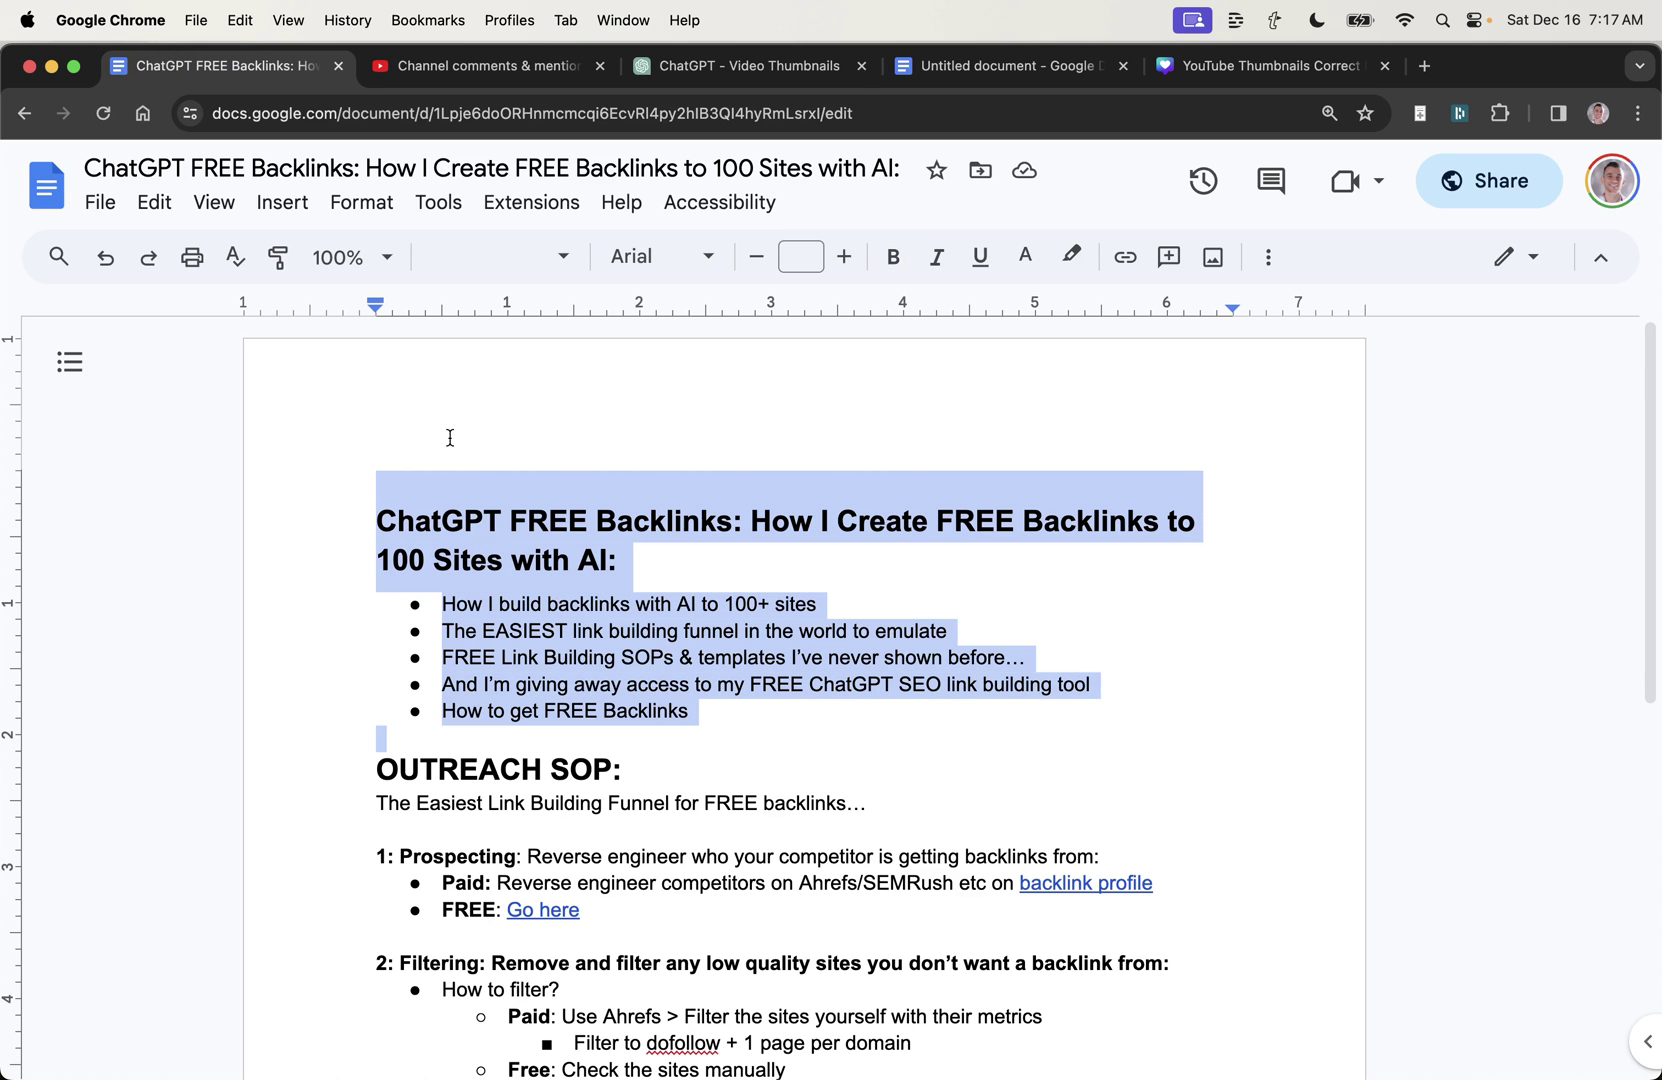
click(675, 525)
click(490, 520)
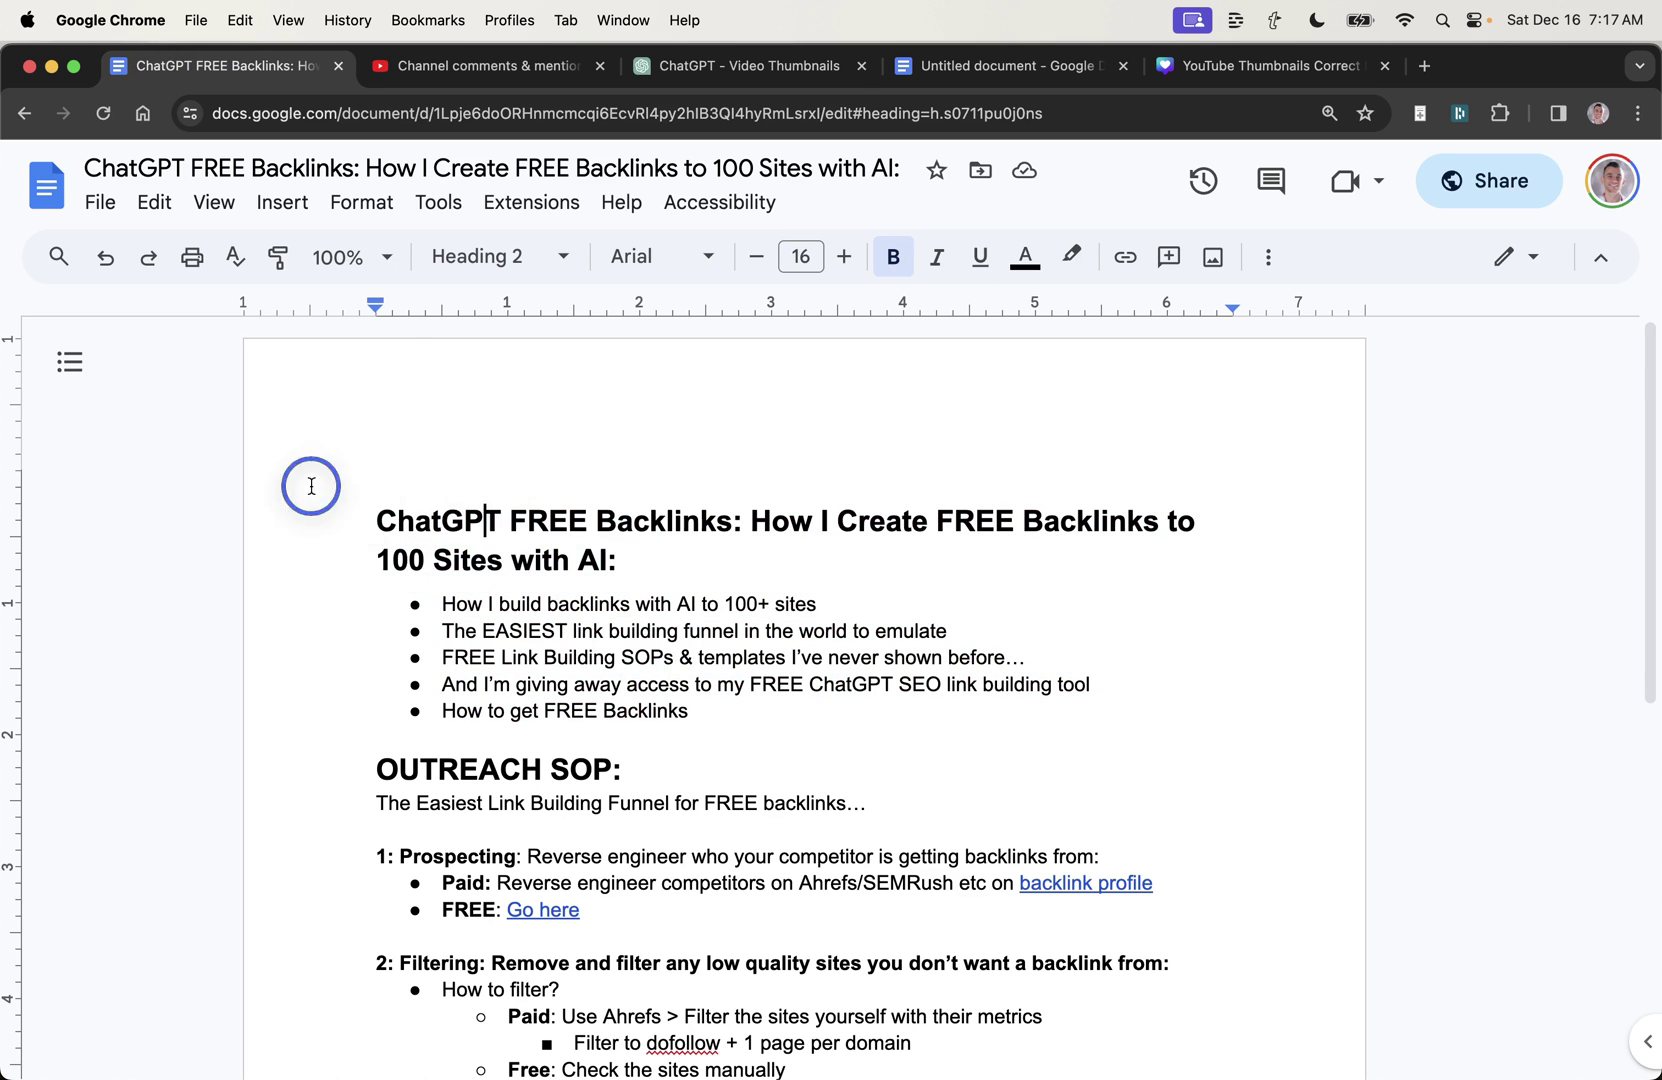
scroll(742, 761, down, 5)
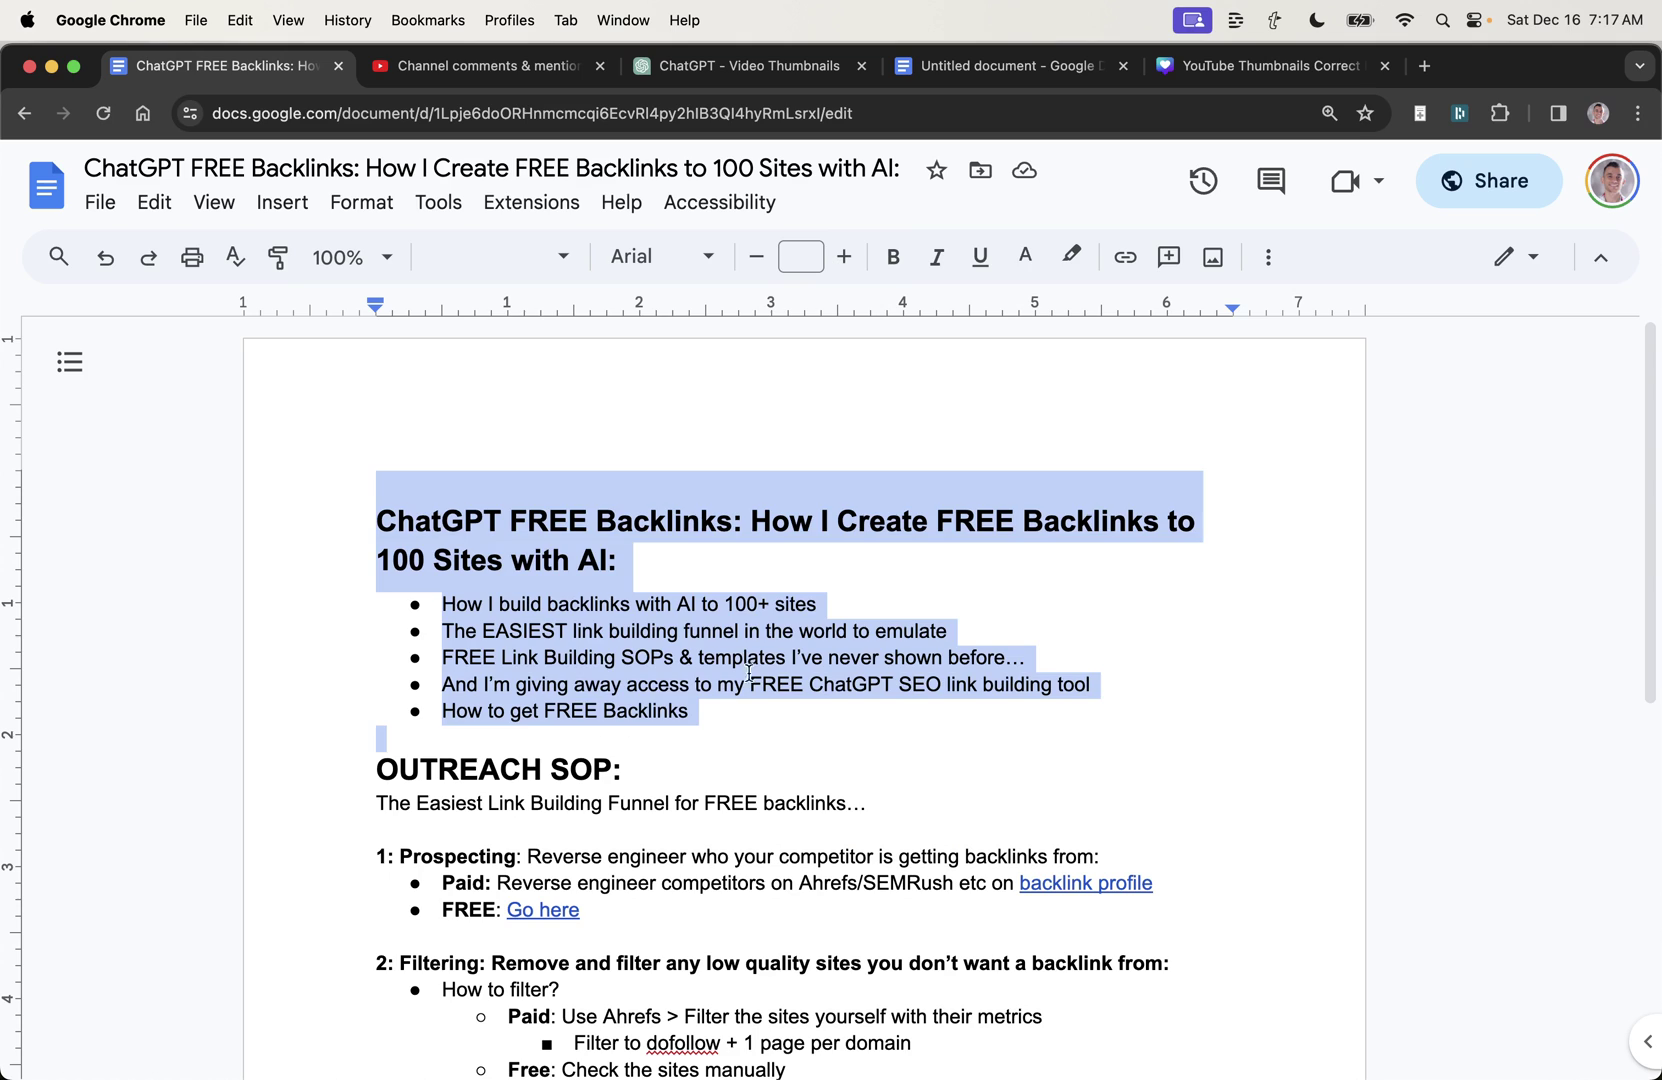
click(631, 525)
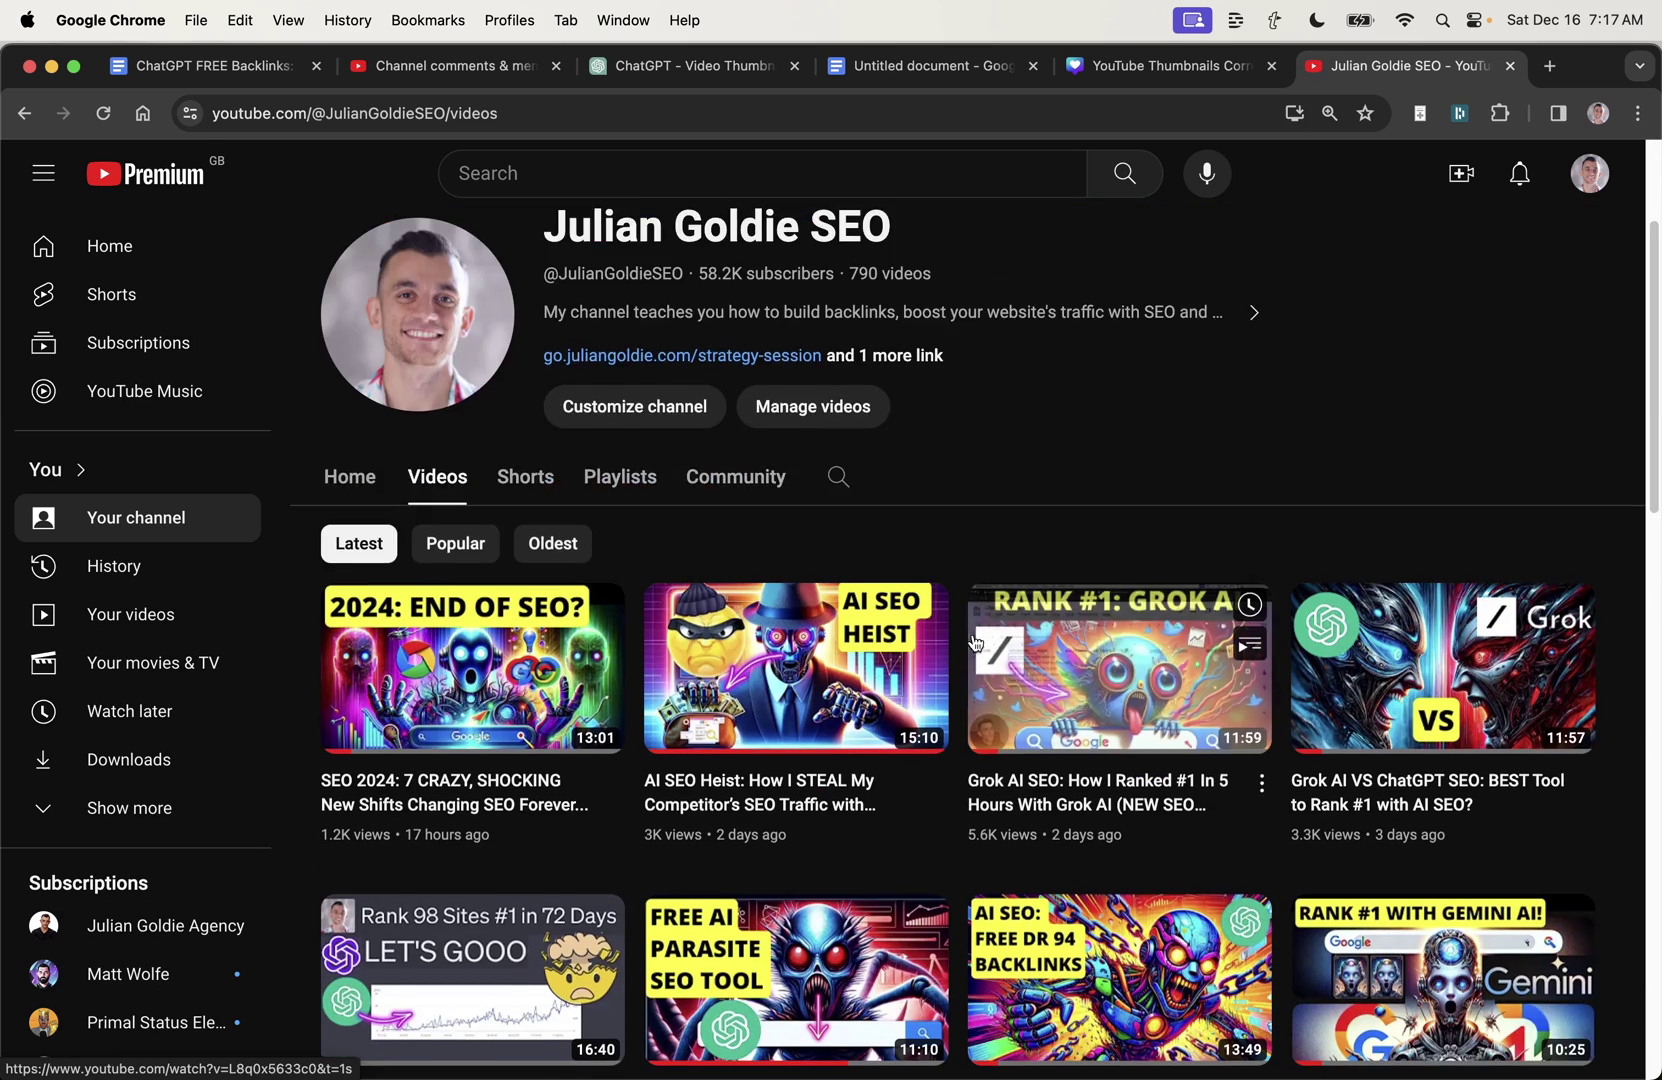
scroll(1000, 712, down, 3)
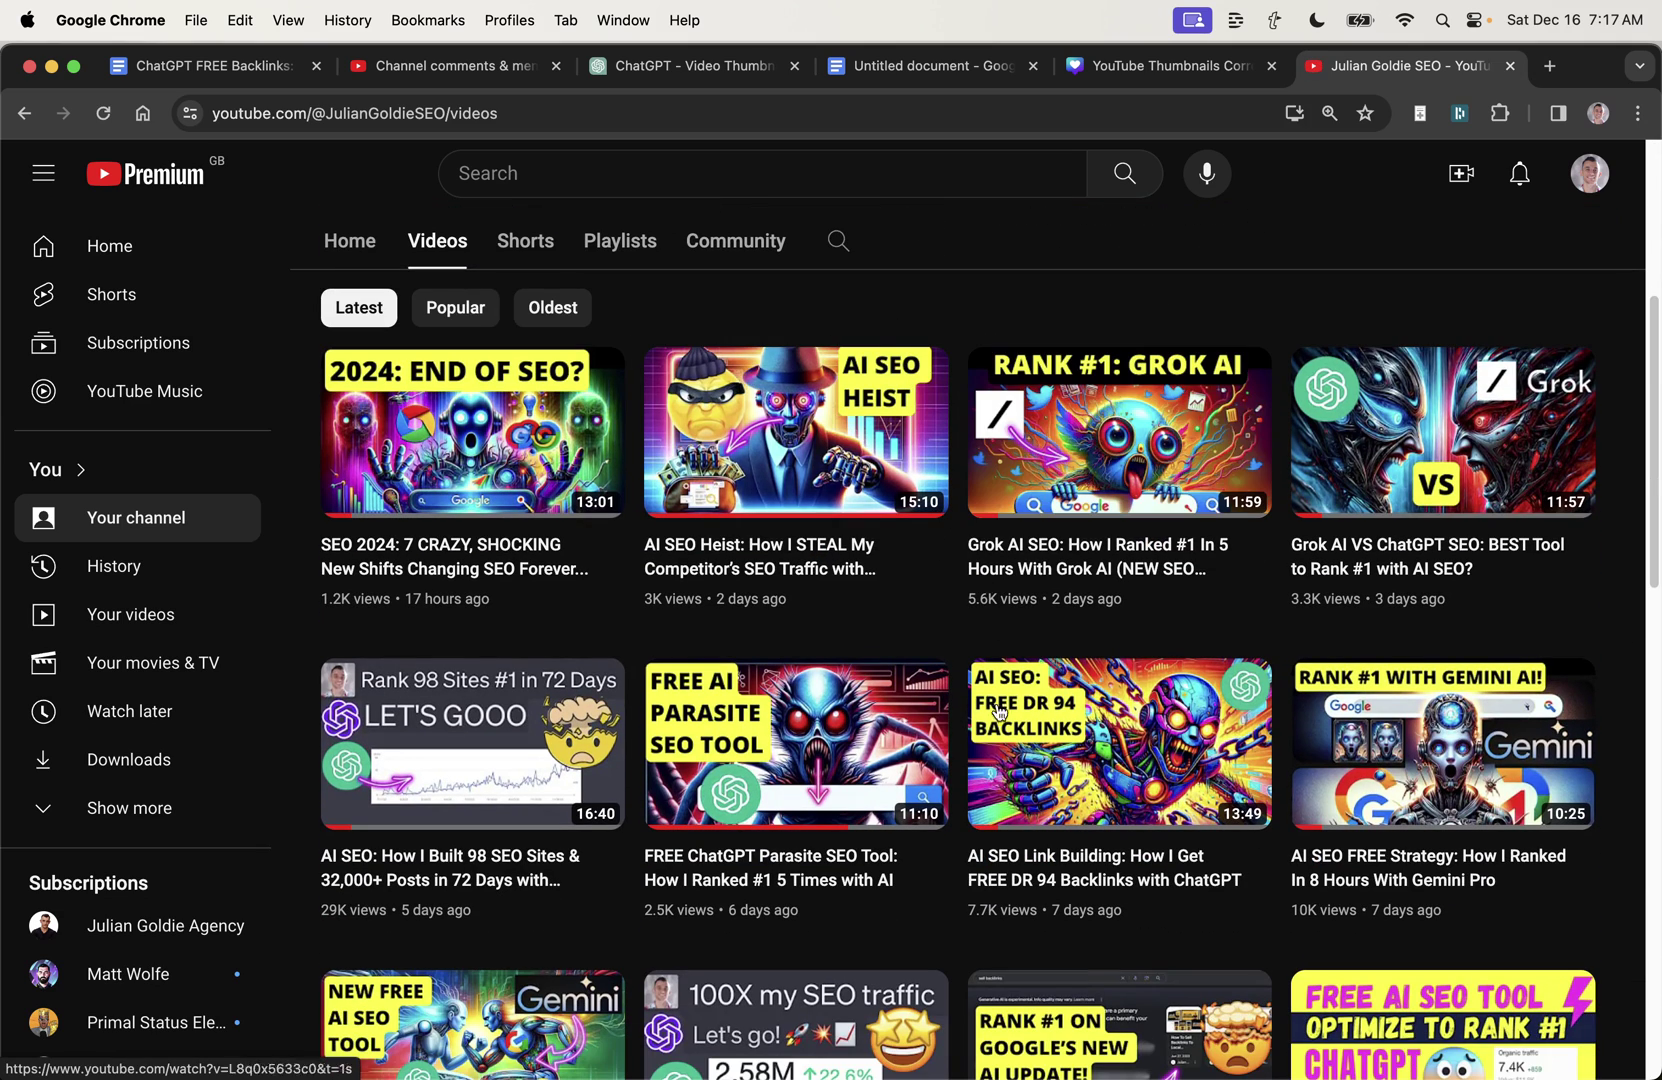
Step: Open the AI SEO Link Building video's analytics and show its impressions CTR chart
mouse_move(998, 715)
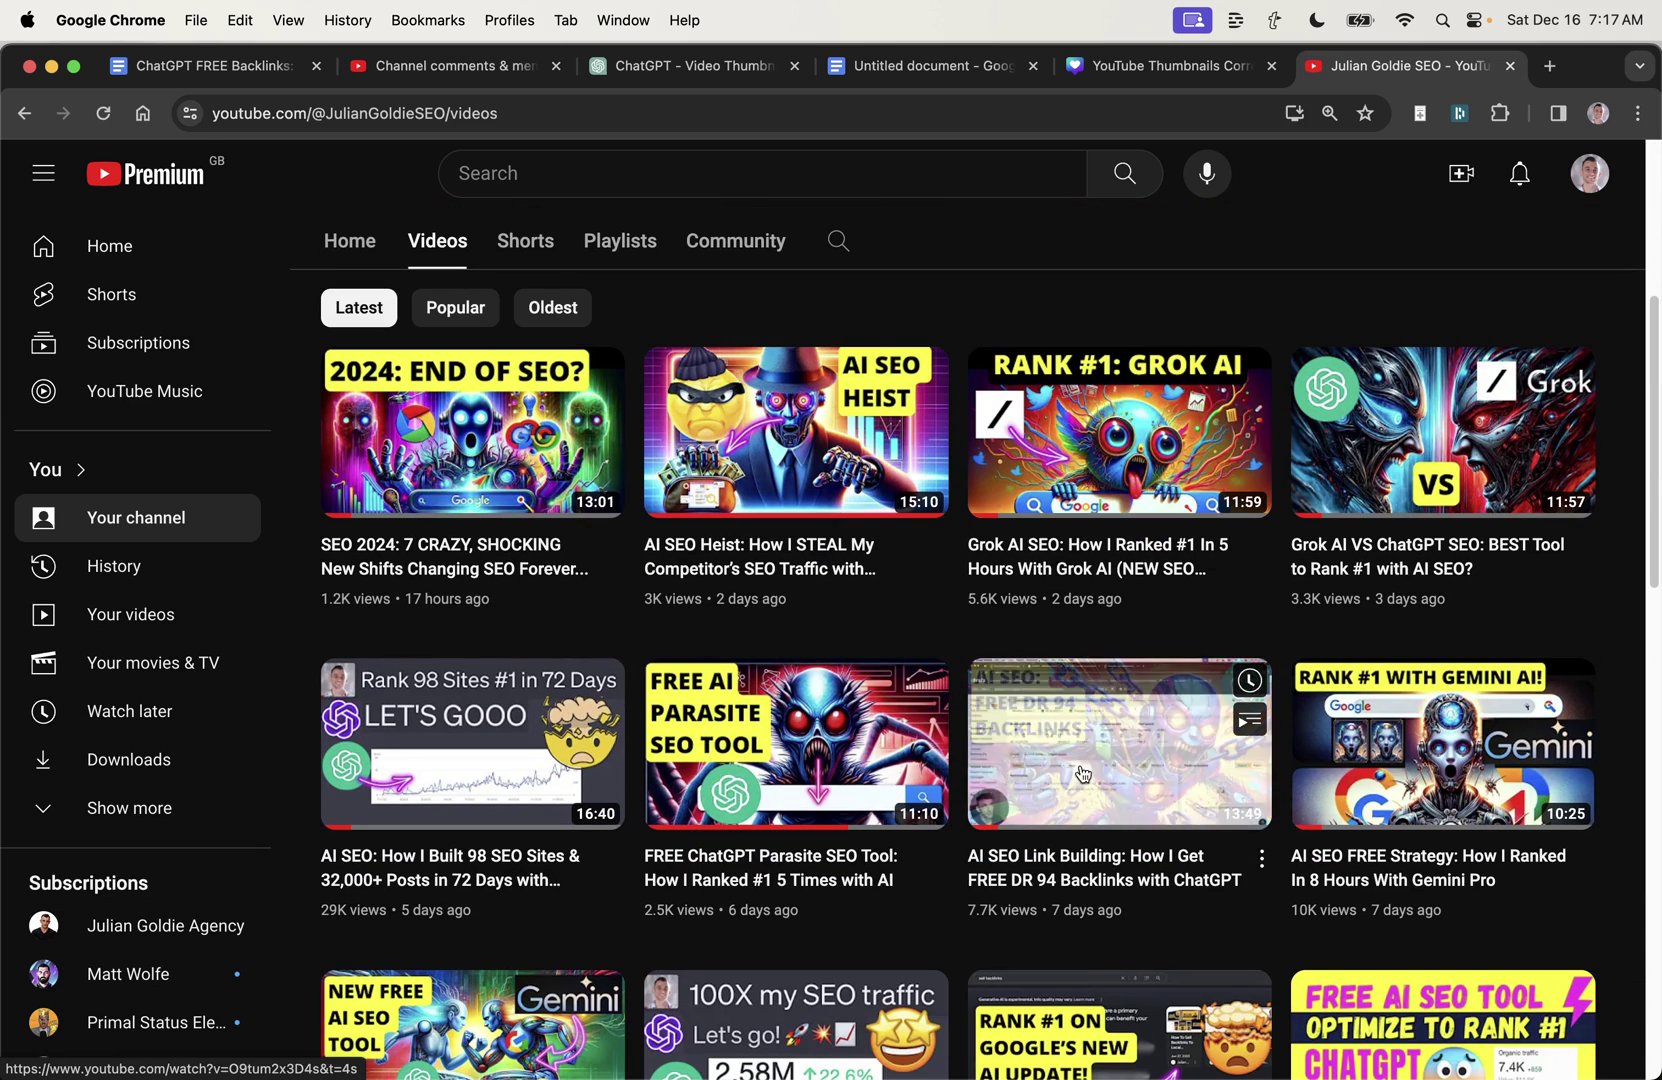
click(986, 782)
click(328, 580)
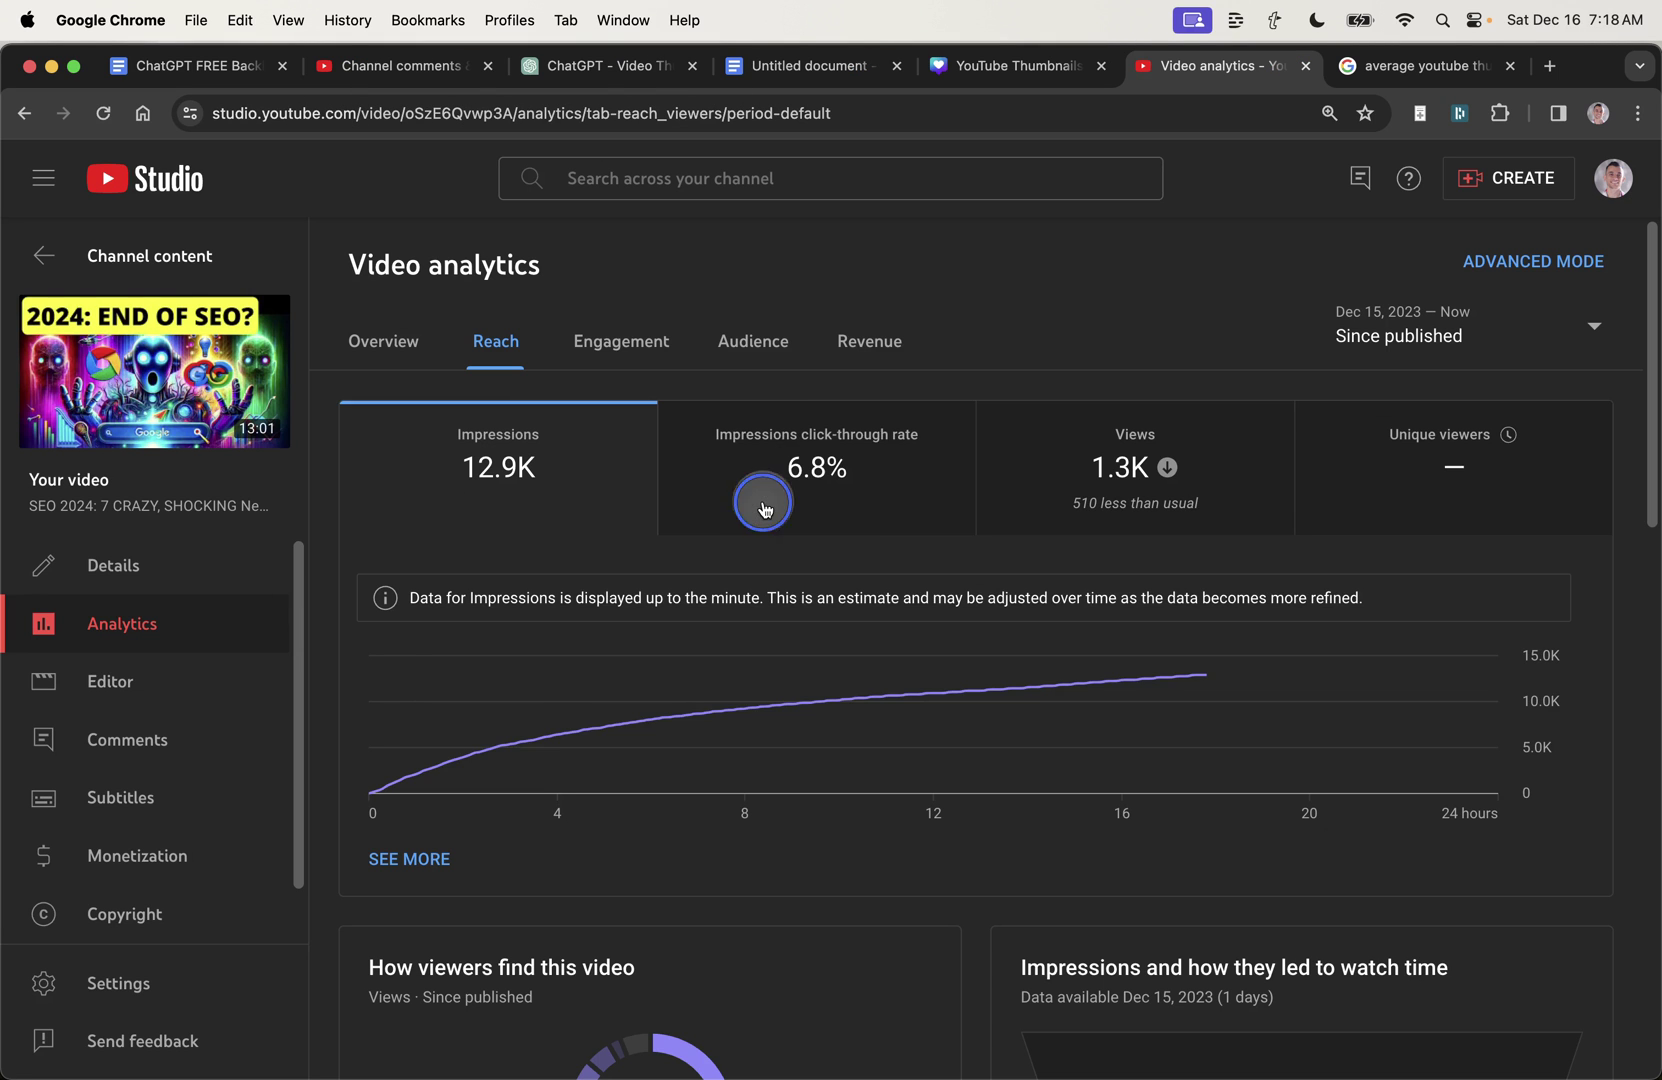
click(760, 500)
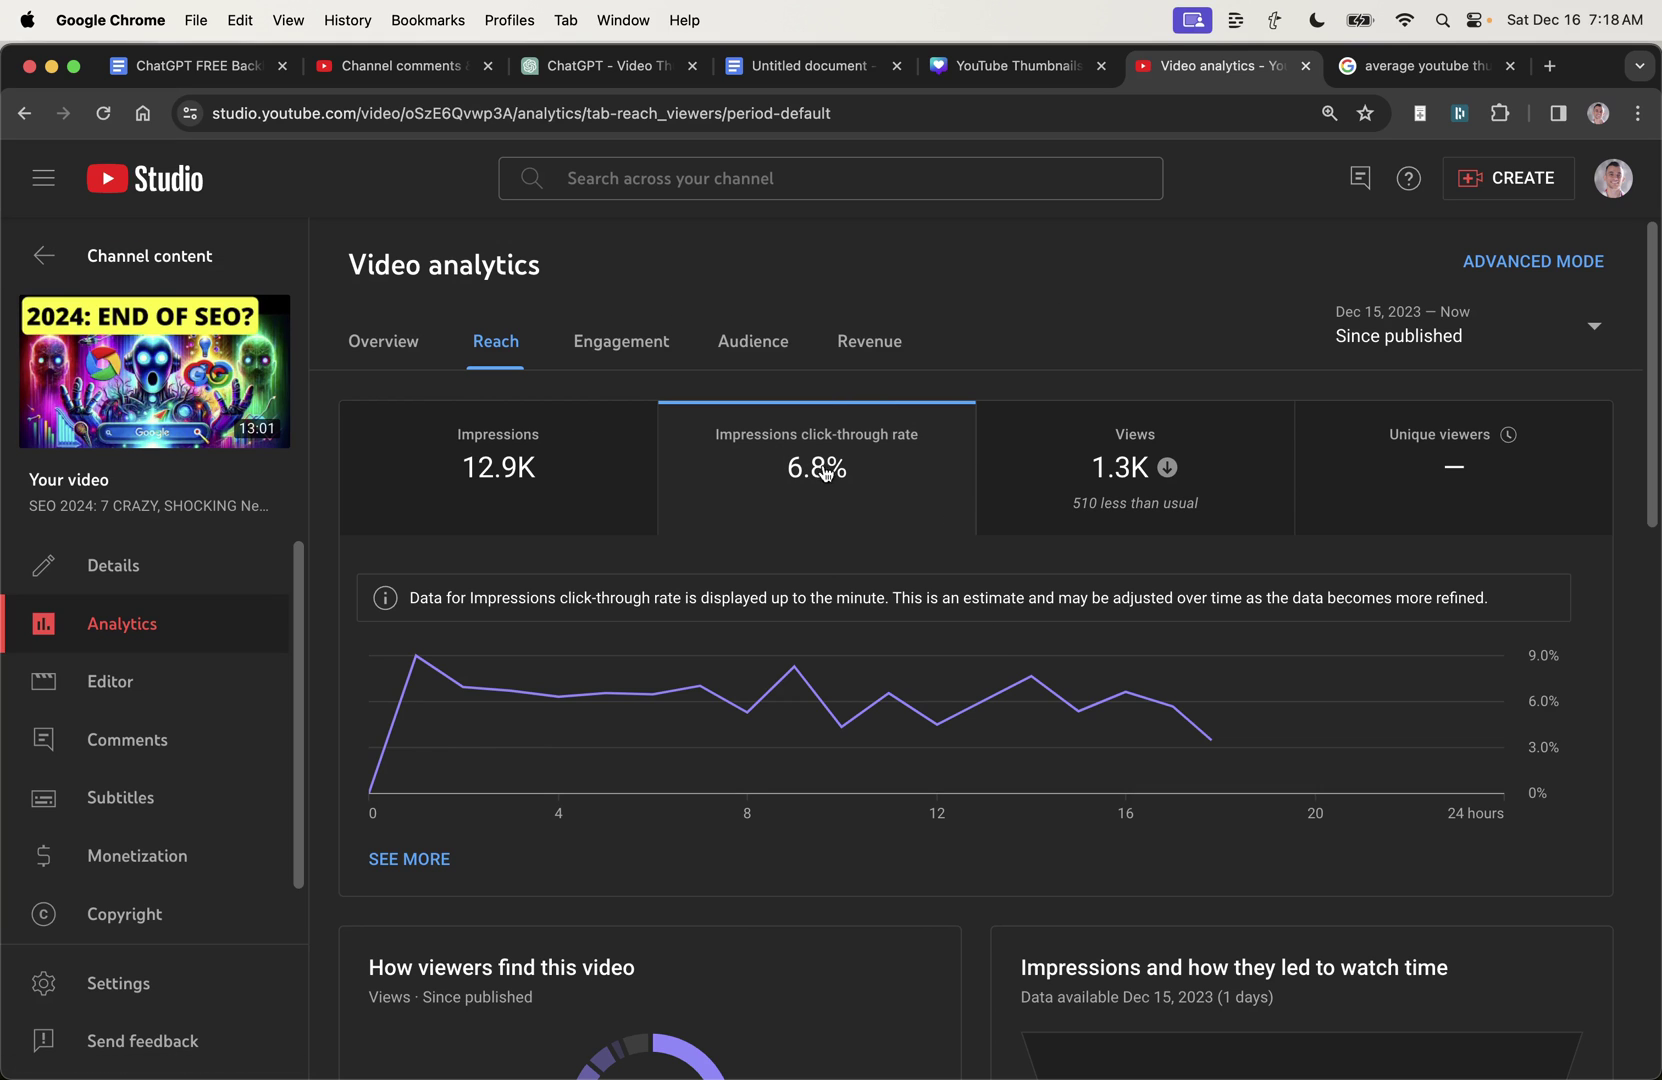
Step: Compare the 6.8% CTR with the typical 2%–10% range, then close the search tab
click(1440, 65)
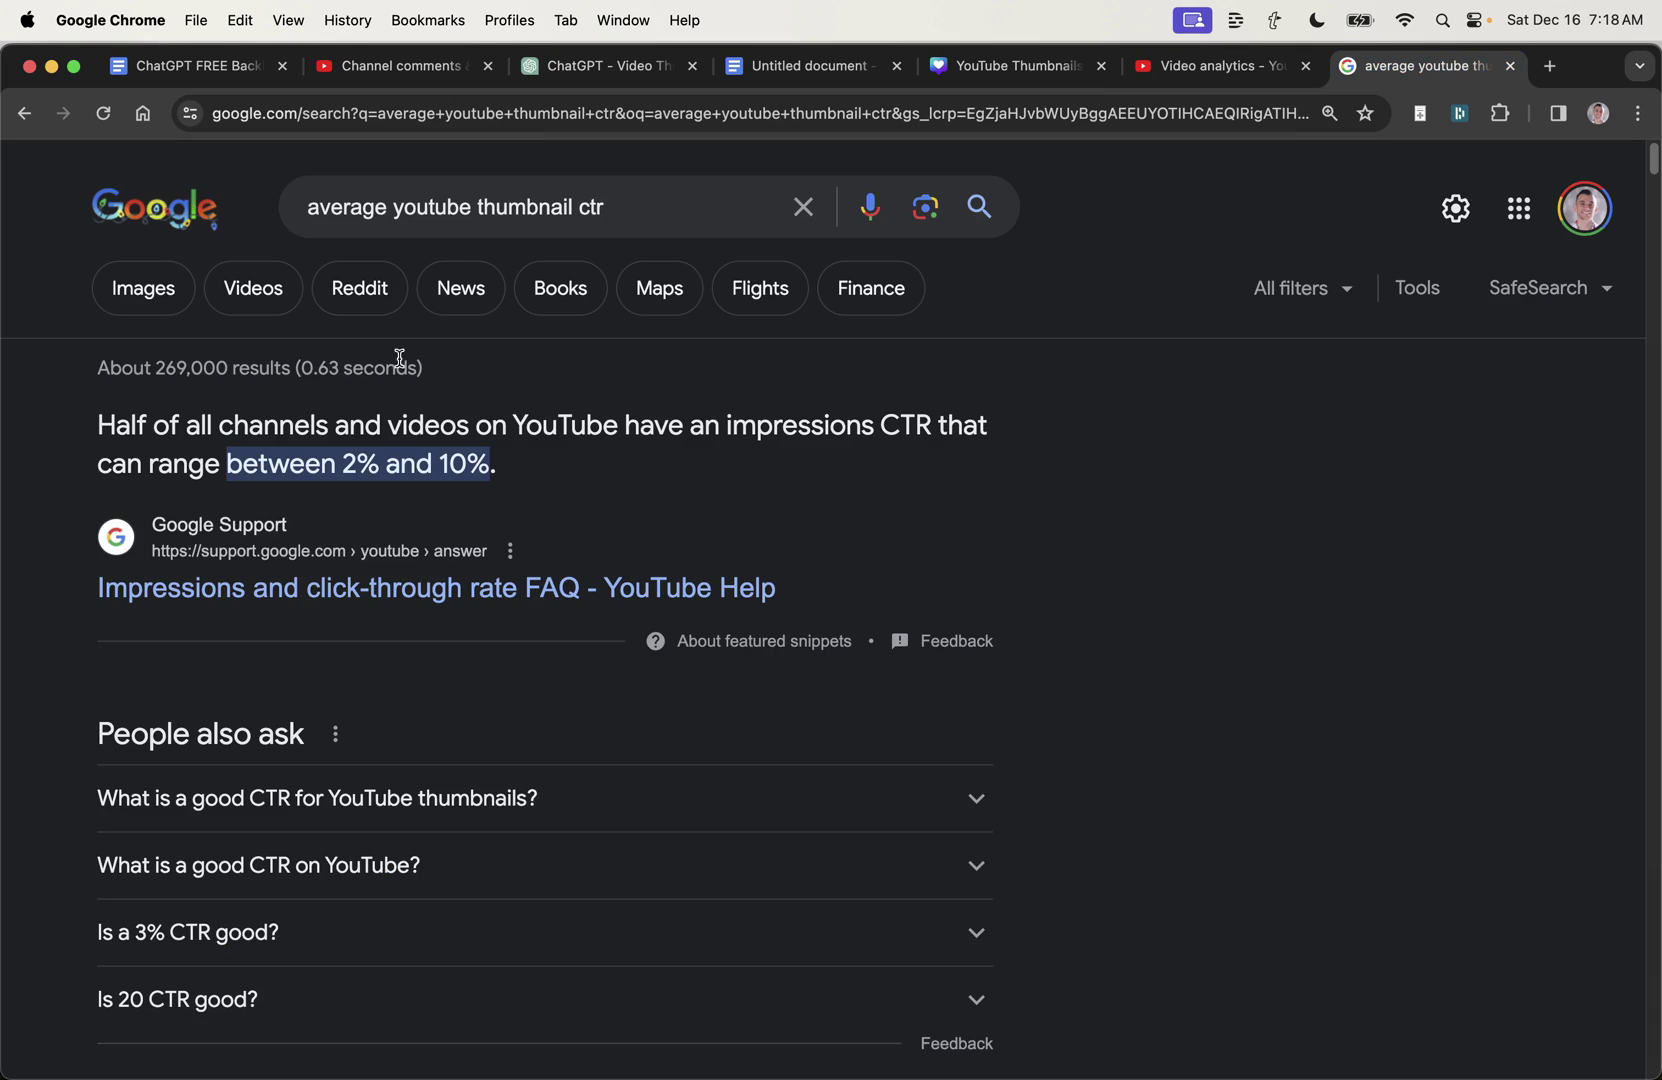
drag(57, 404, 226, 450)
click(440, 490)
click(1215, 65)
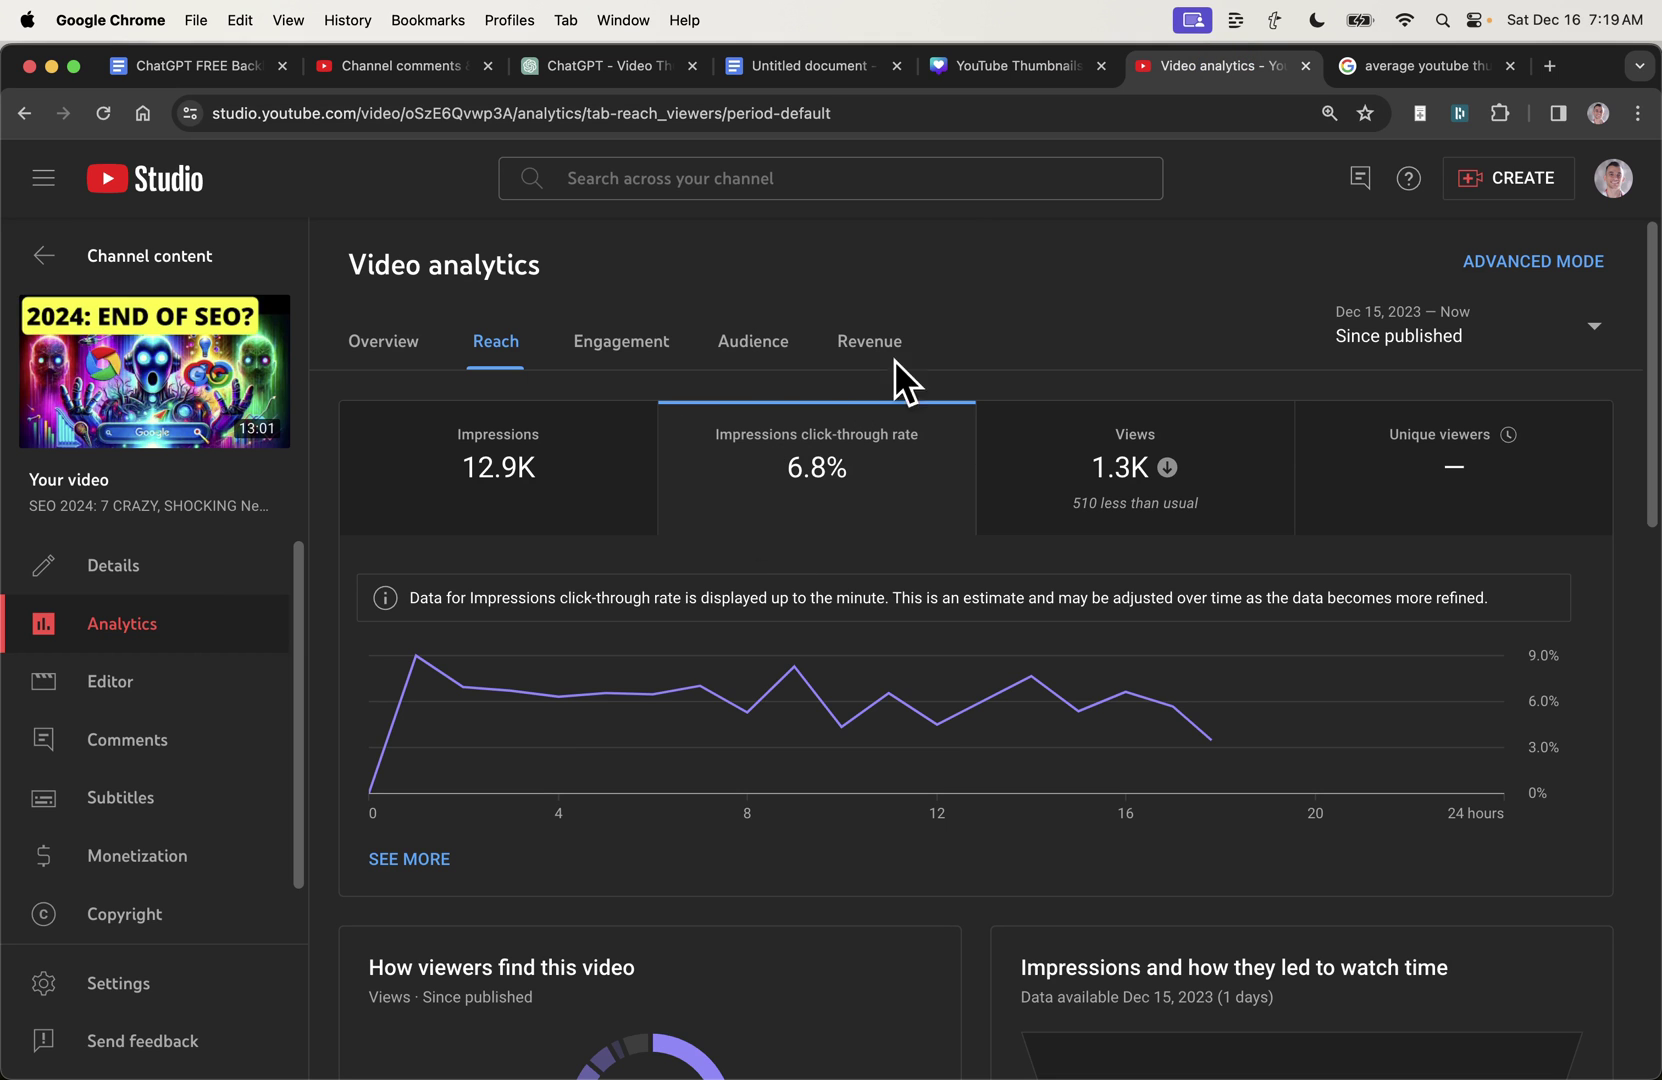
click(1395, 65)
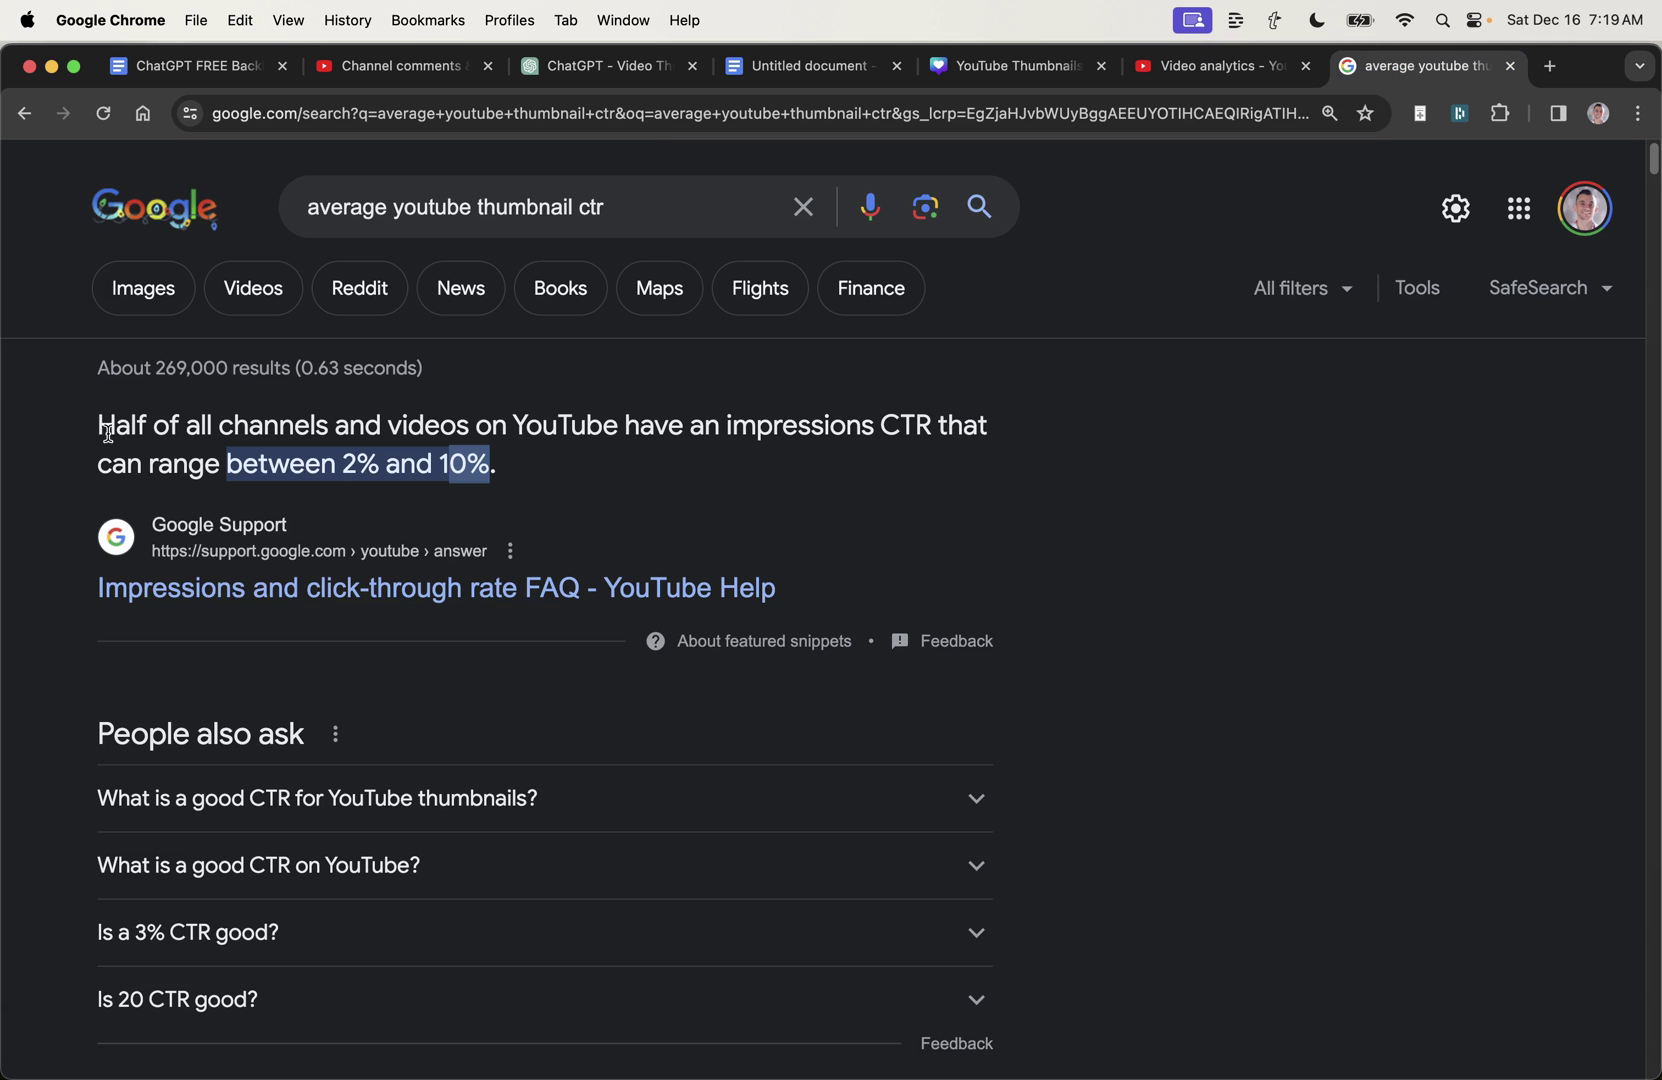
drag(37, 406, 530, 475)
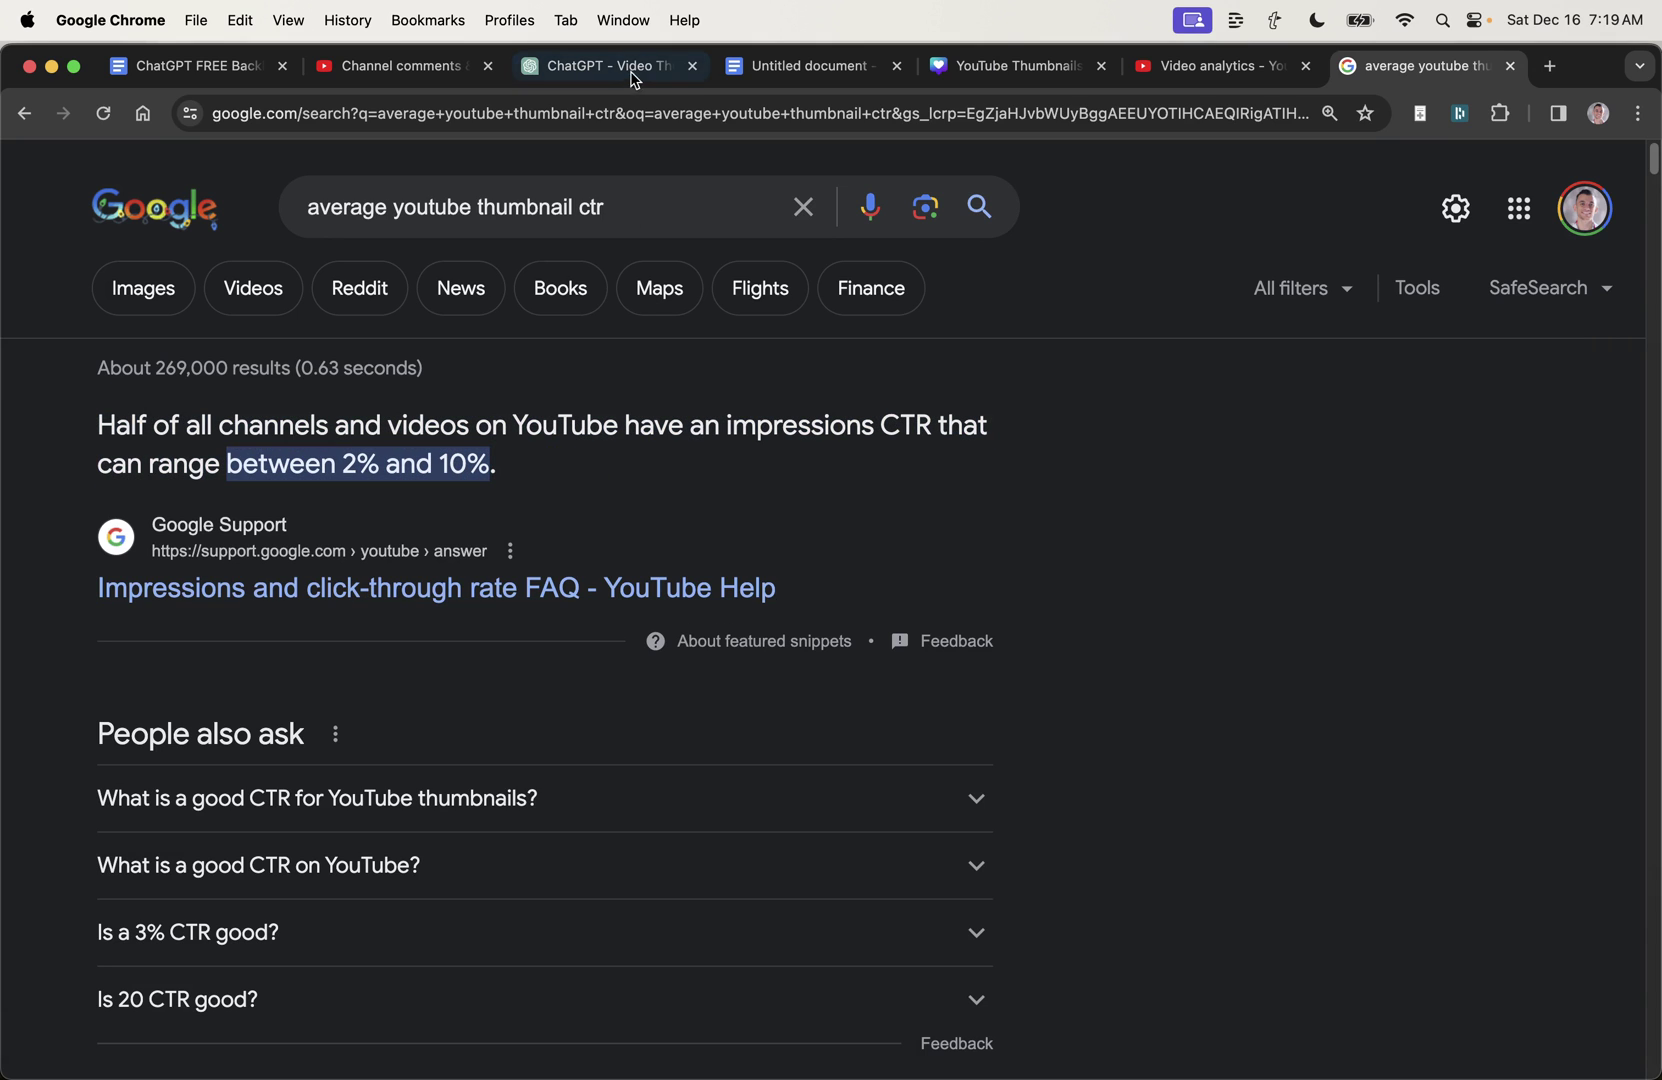
click(1180, 66)
click(1510, 65)
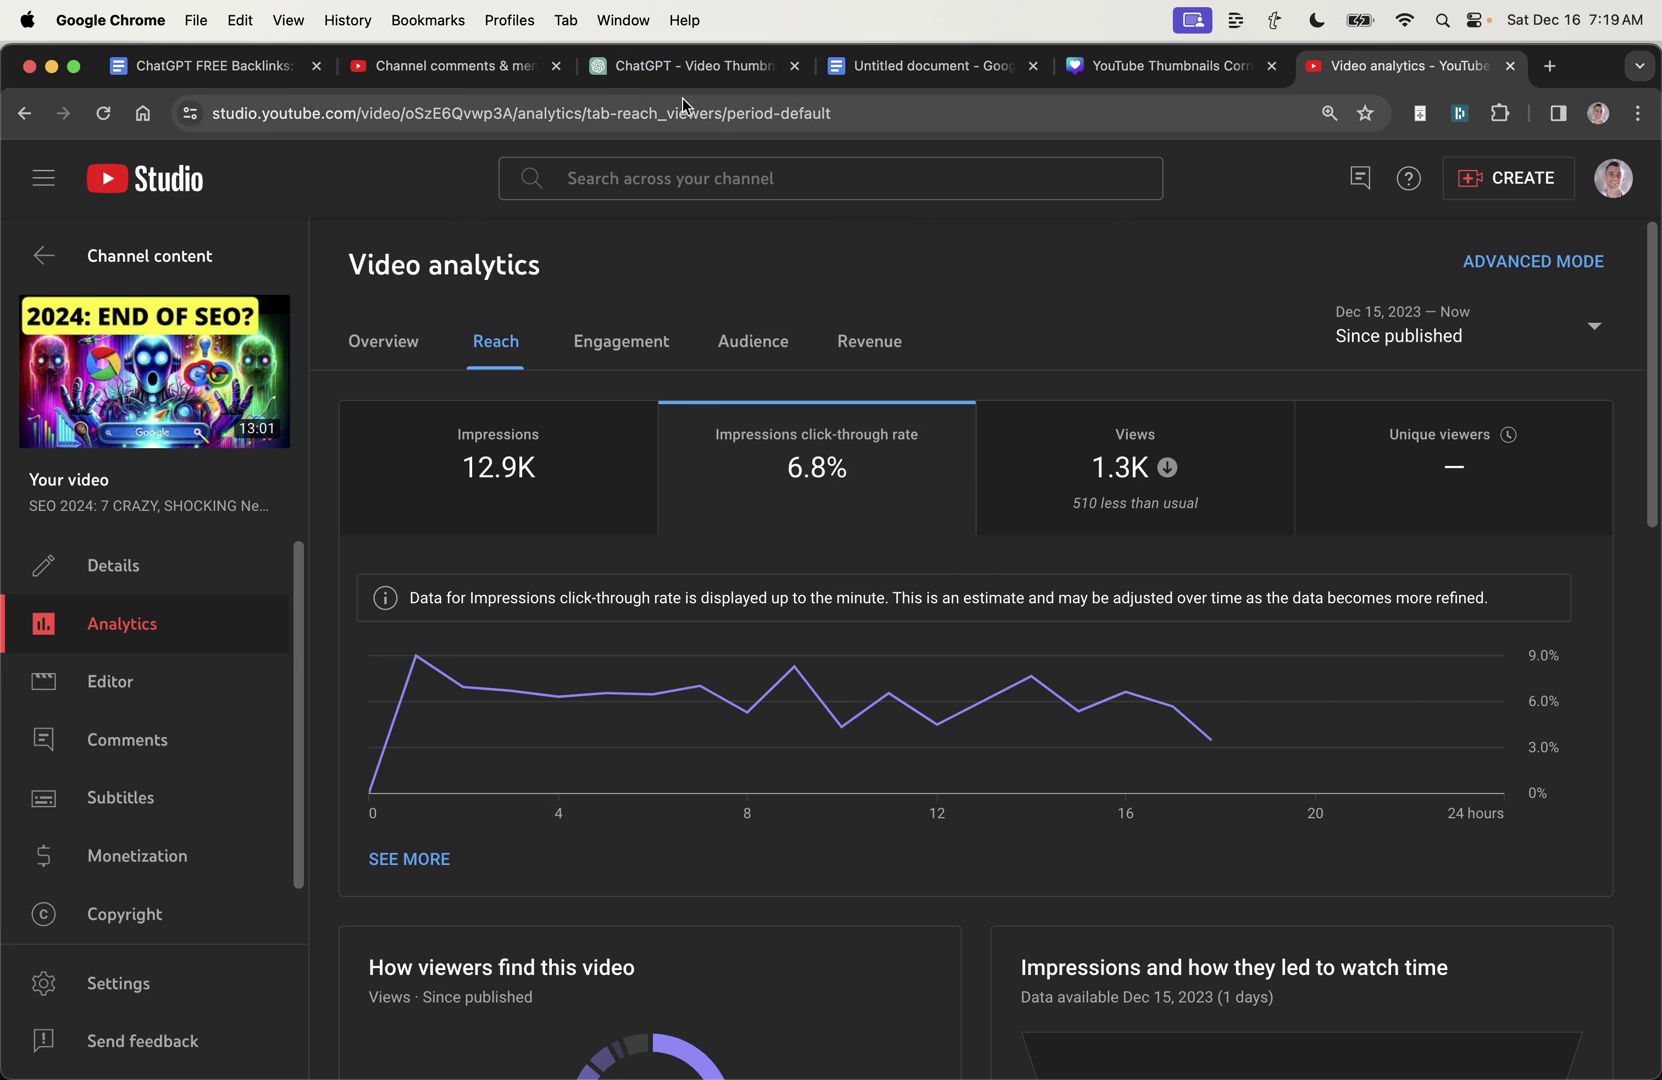
Step: Send the drafted backlink monster thumbnail prompt to the Video Thumbnails GPT
click(690, 66)
click(831, 969)
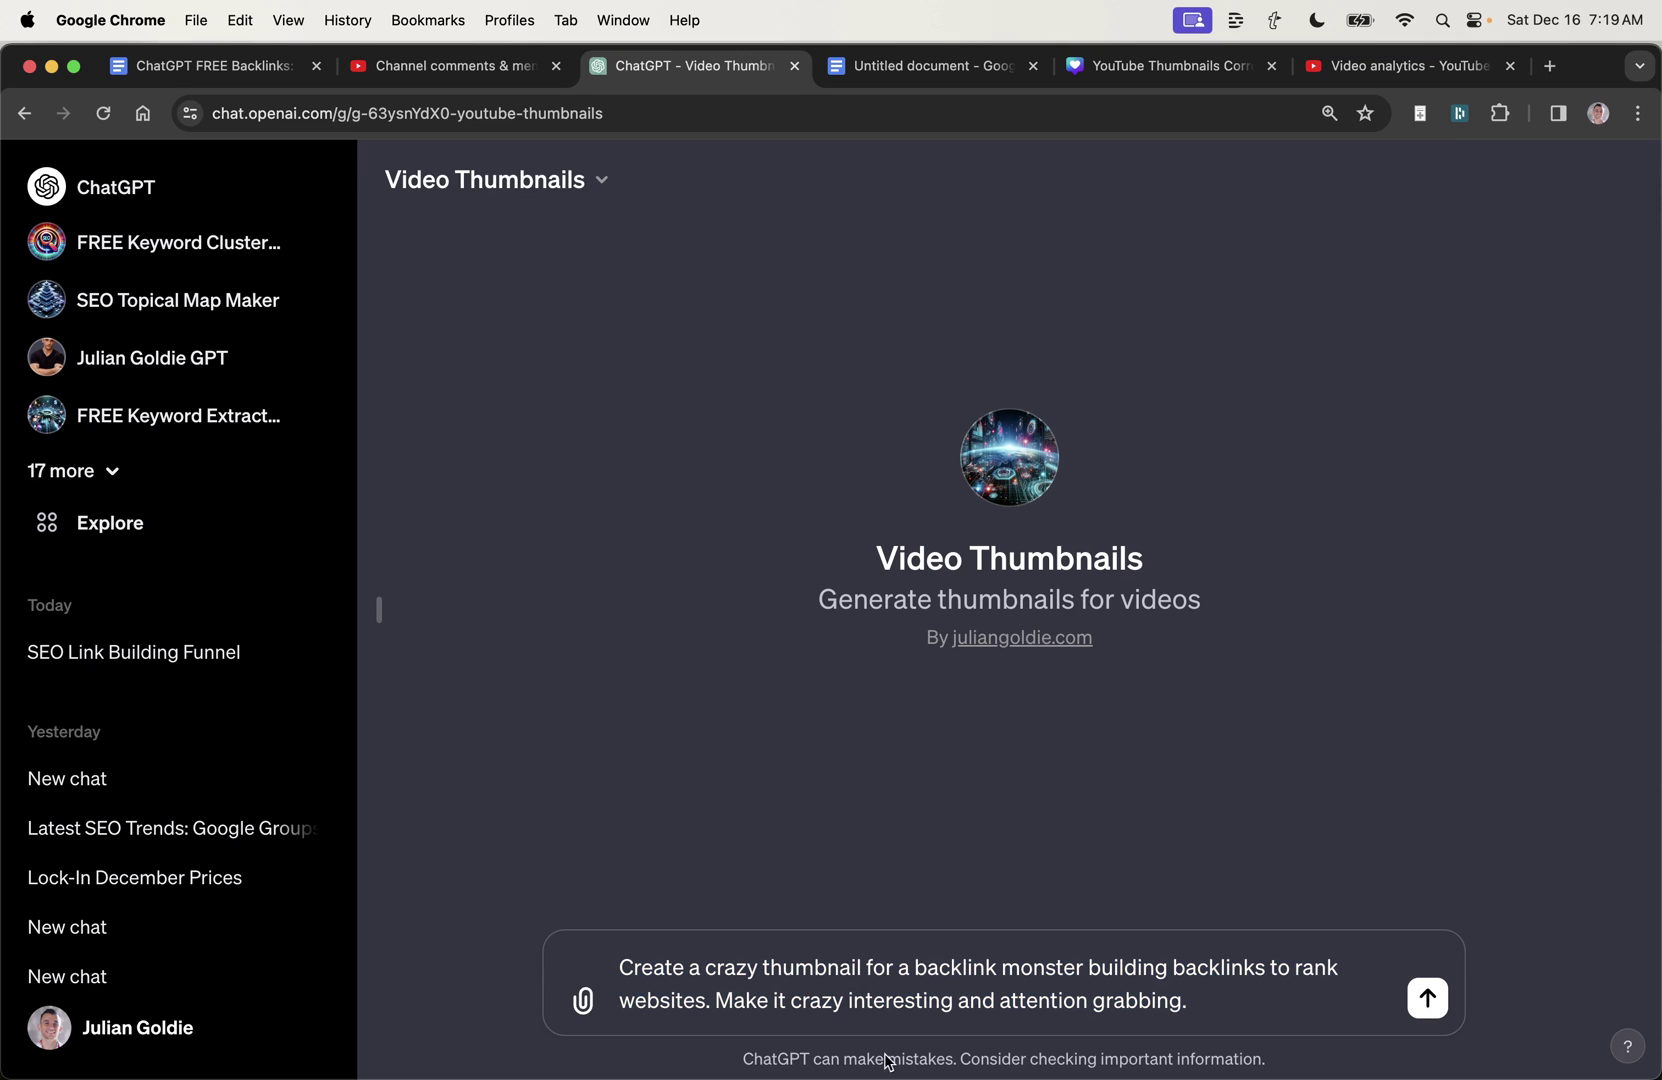
drag(619, 964, 1228, 987)
click(1228, 987)
key(super+a)
key(super+c)
key(Return)
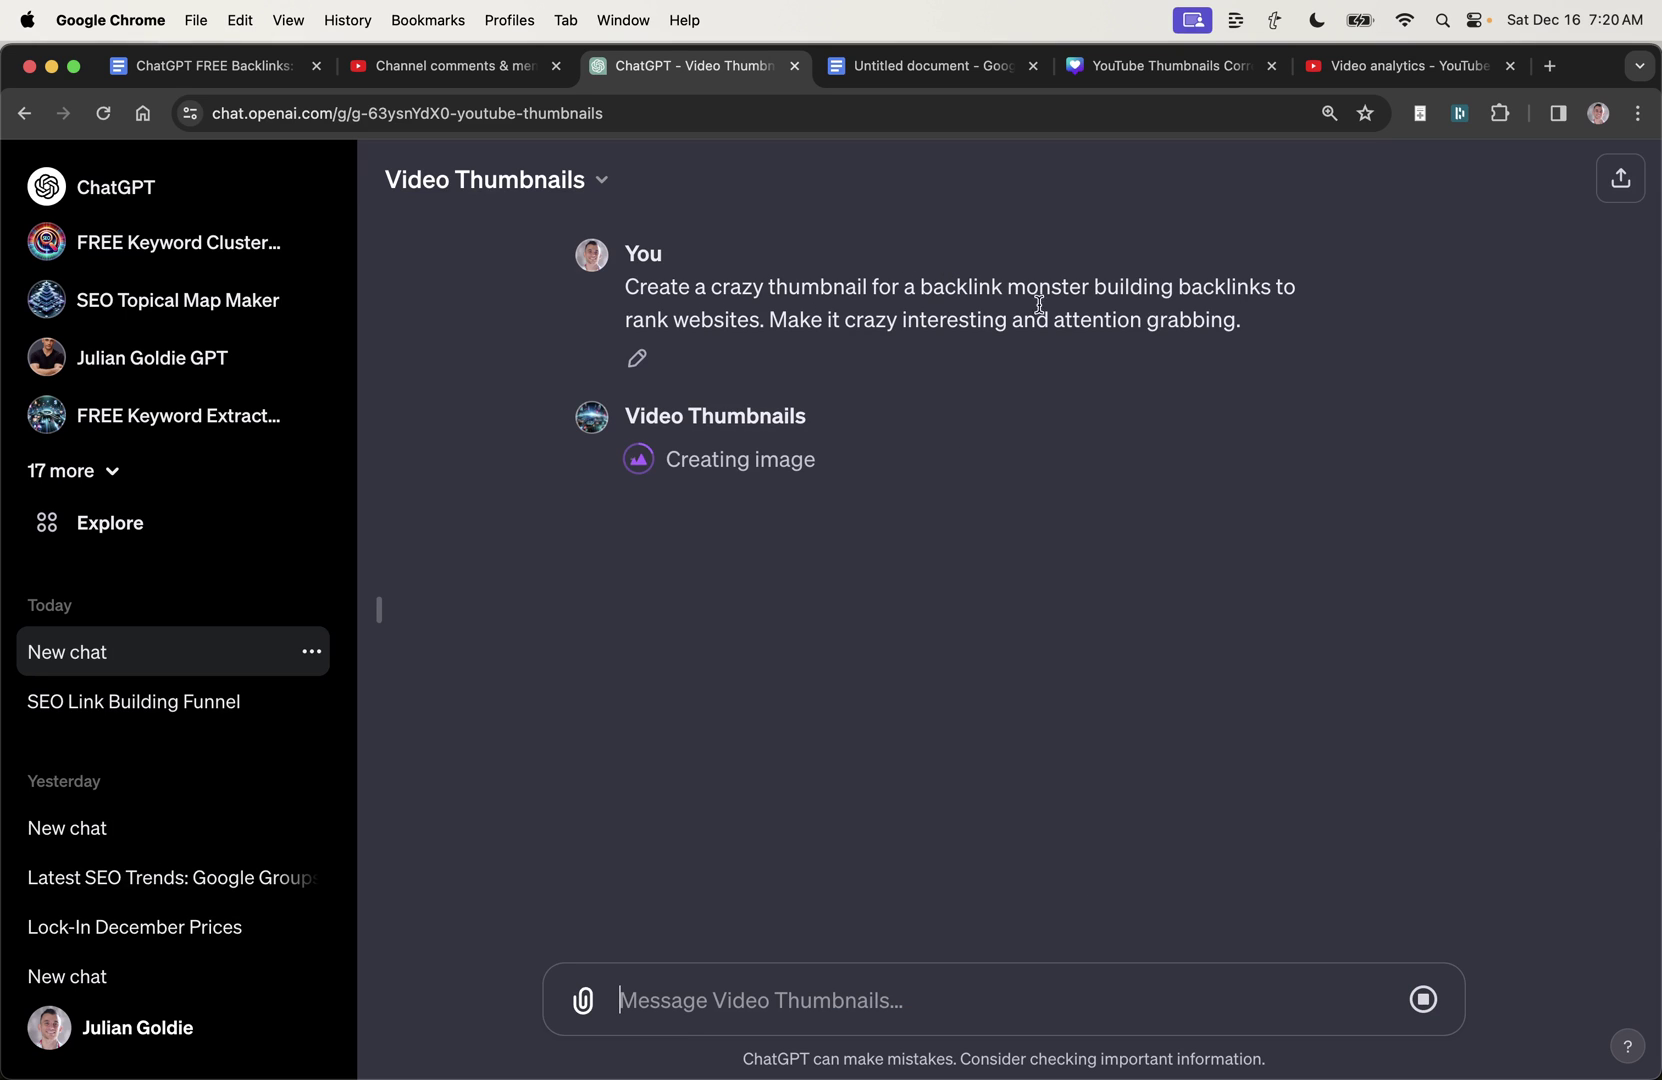
drag(1266, 326, 810, 307)
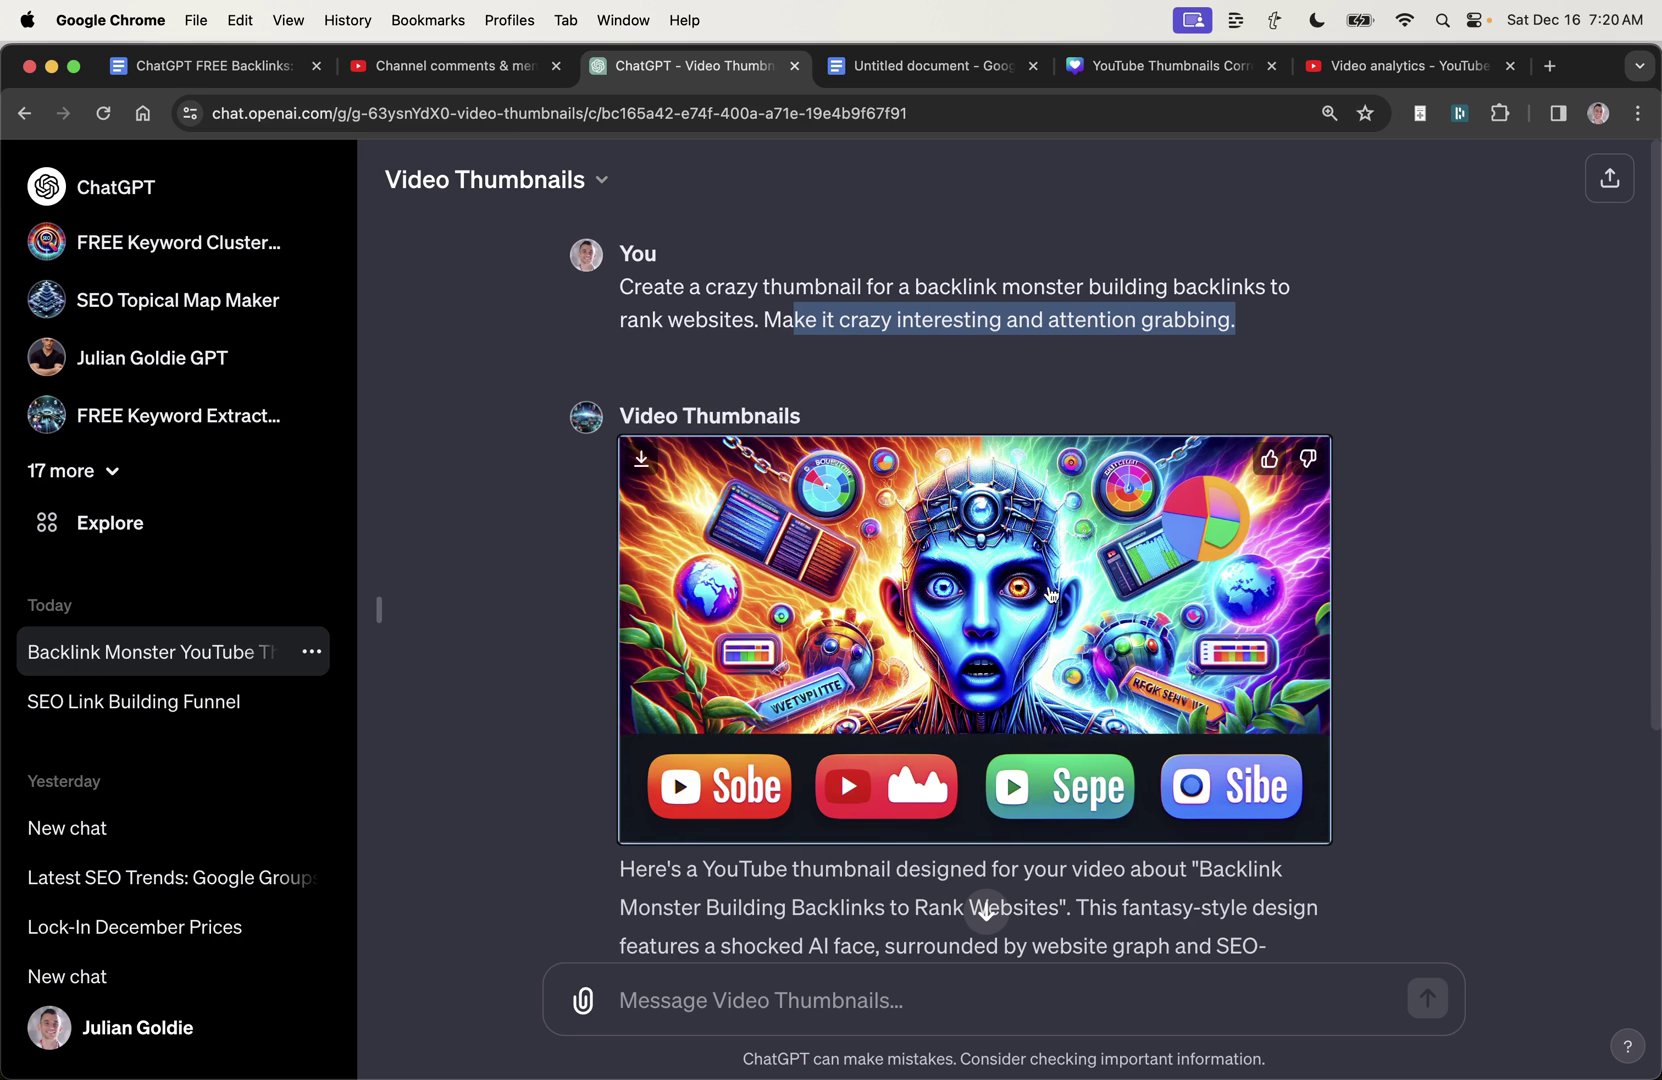
click(1432, 672)
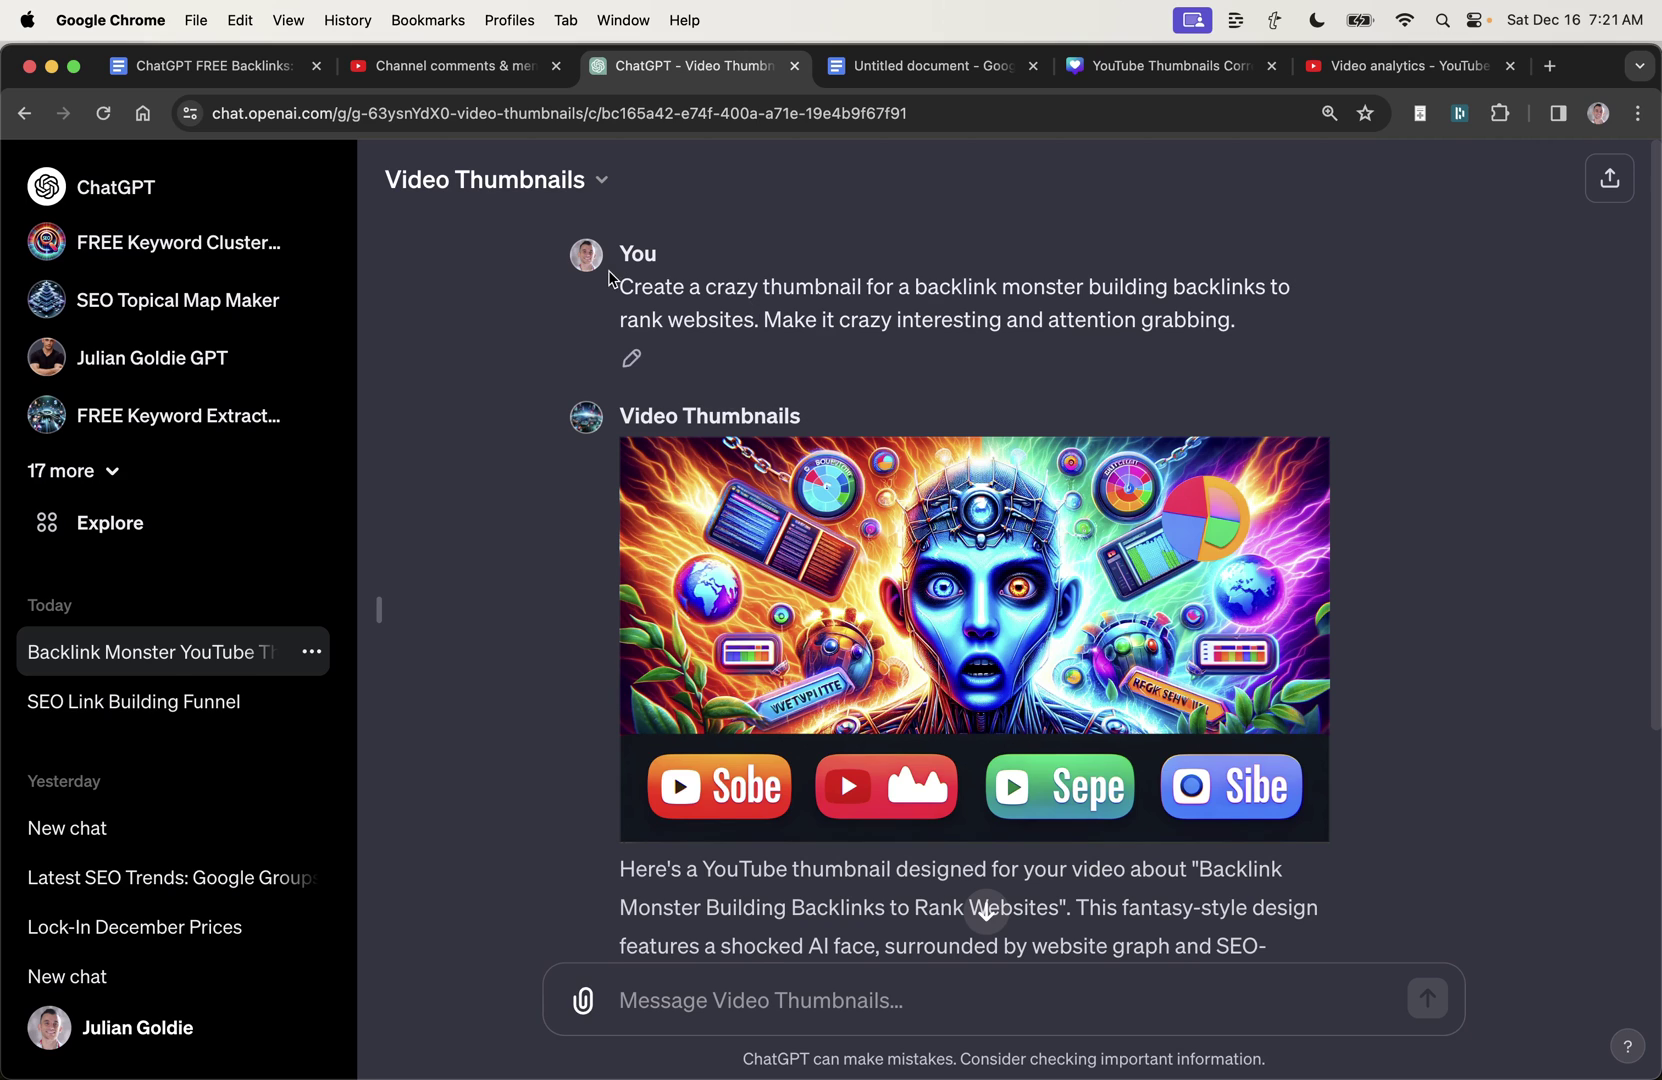
Step: Send the fantasy prompt of an evil link-building genius commanding a fairy army
key(super+v)
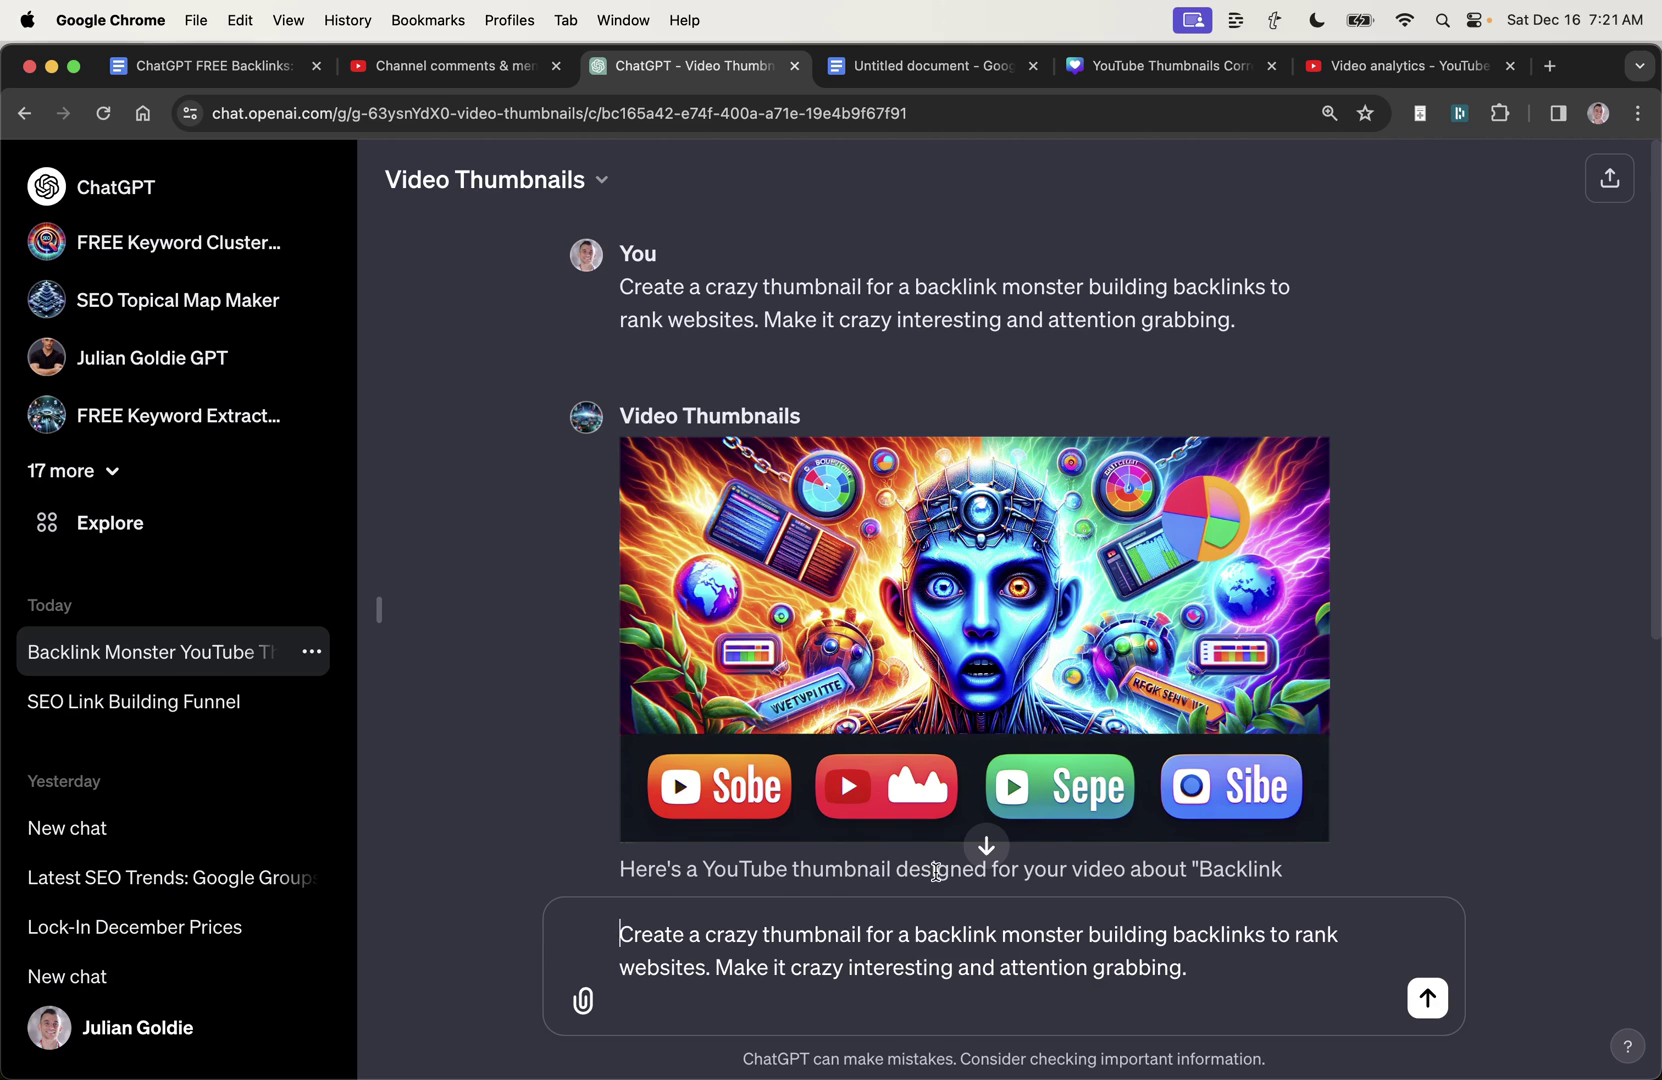
key(super+a)
text(Create a crazy evil link building genius controlling his army of link building fairies building backlinks to rank websites.  Make it crazy interesting and attention grabbing.  Make it fantasy style.)
key(super+a)
click(772, 876)
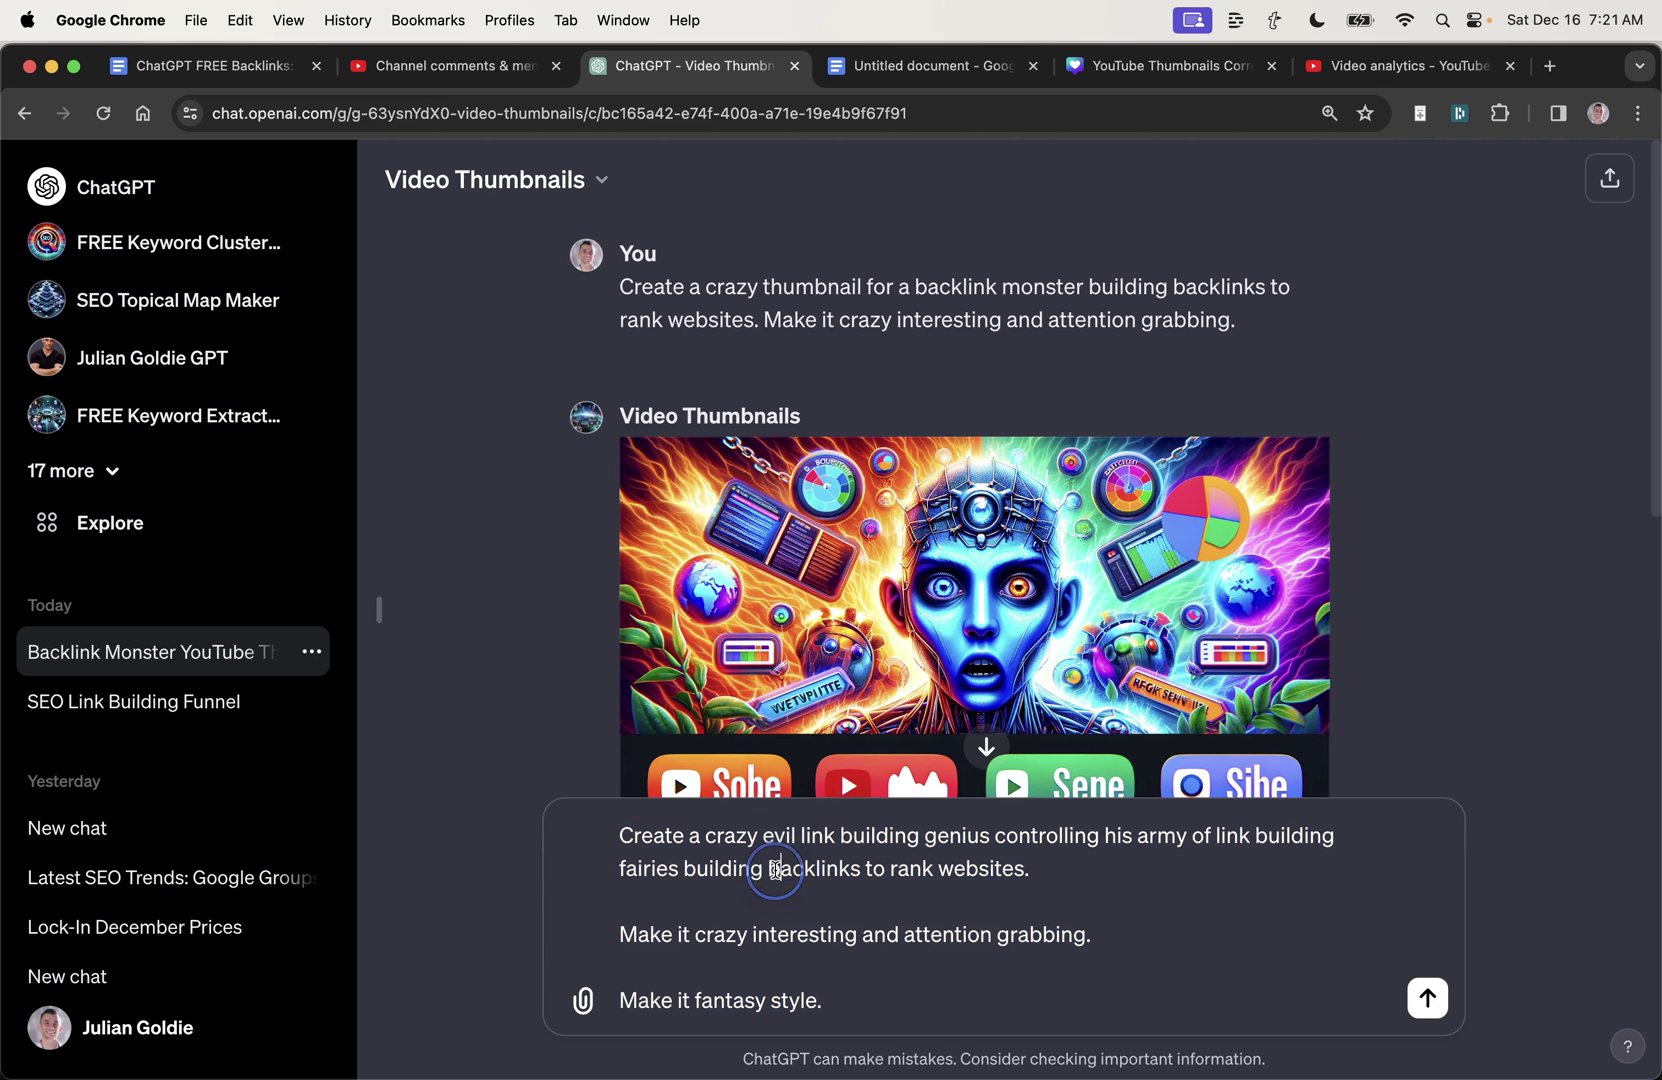
key(Return)
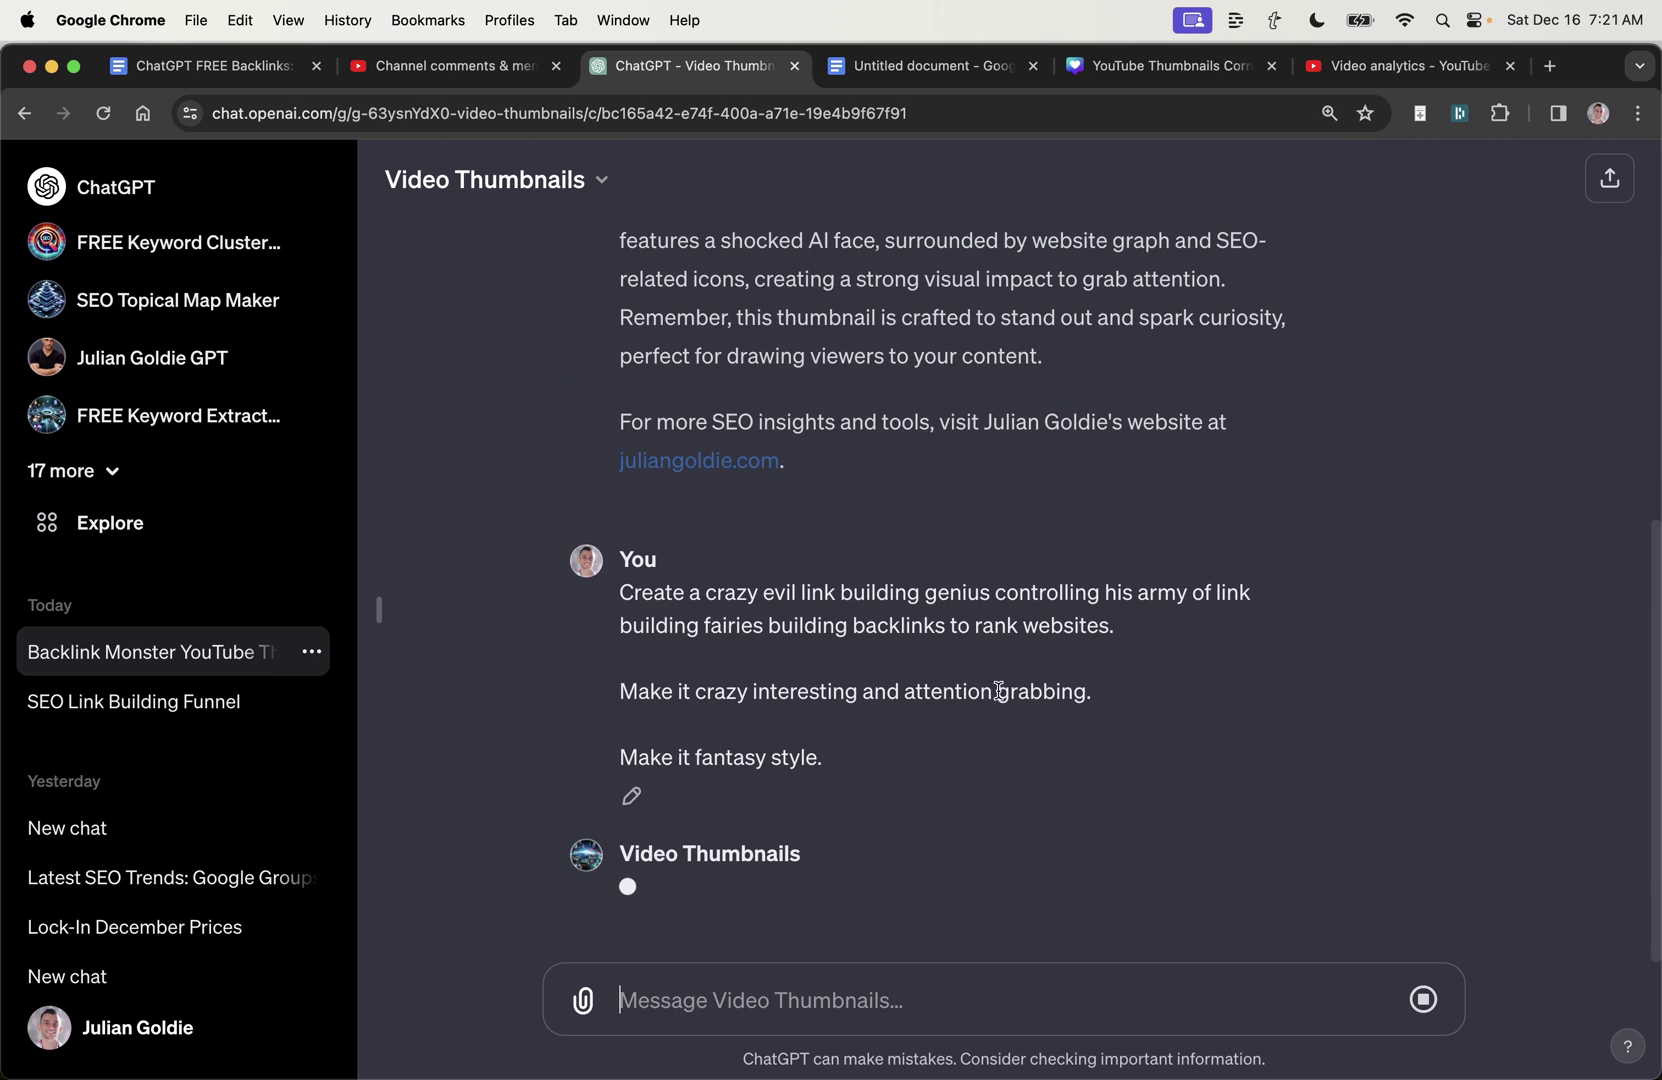
Step: View the first generated fairy-army thumbnail at full size, then scroll through the results
scroll(1027, 545, up, 10)
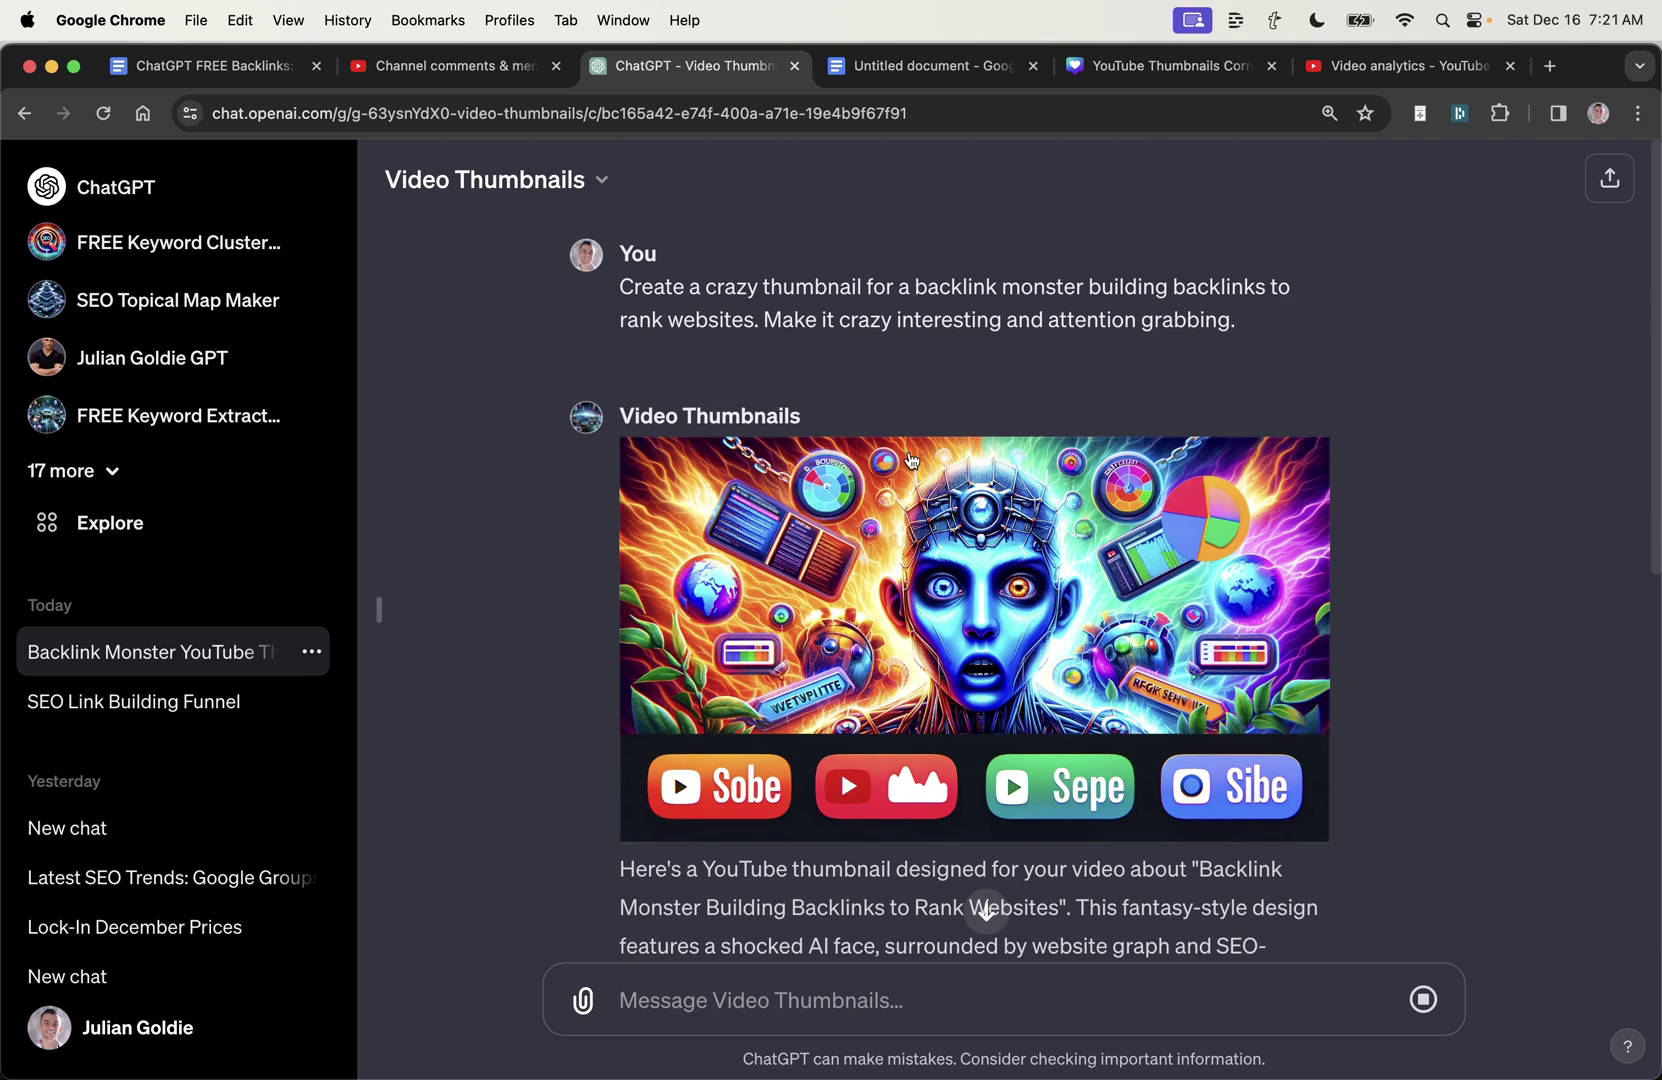
click(1027, 545)
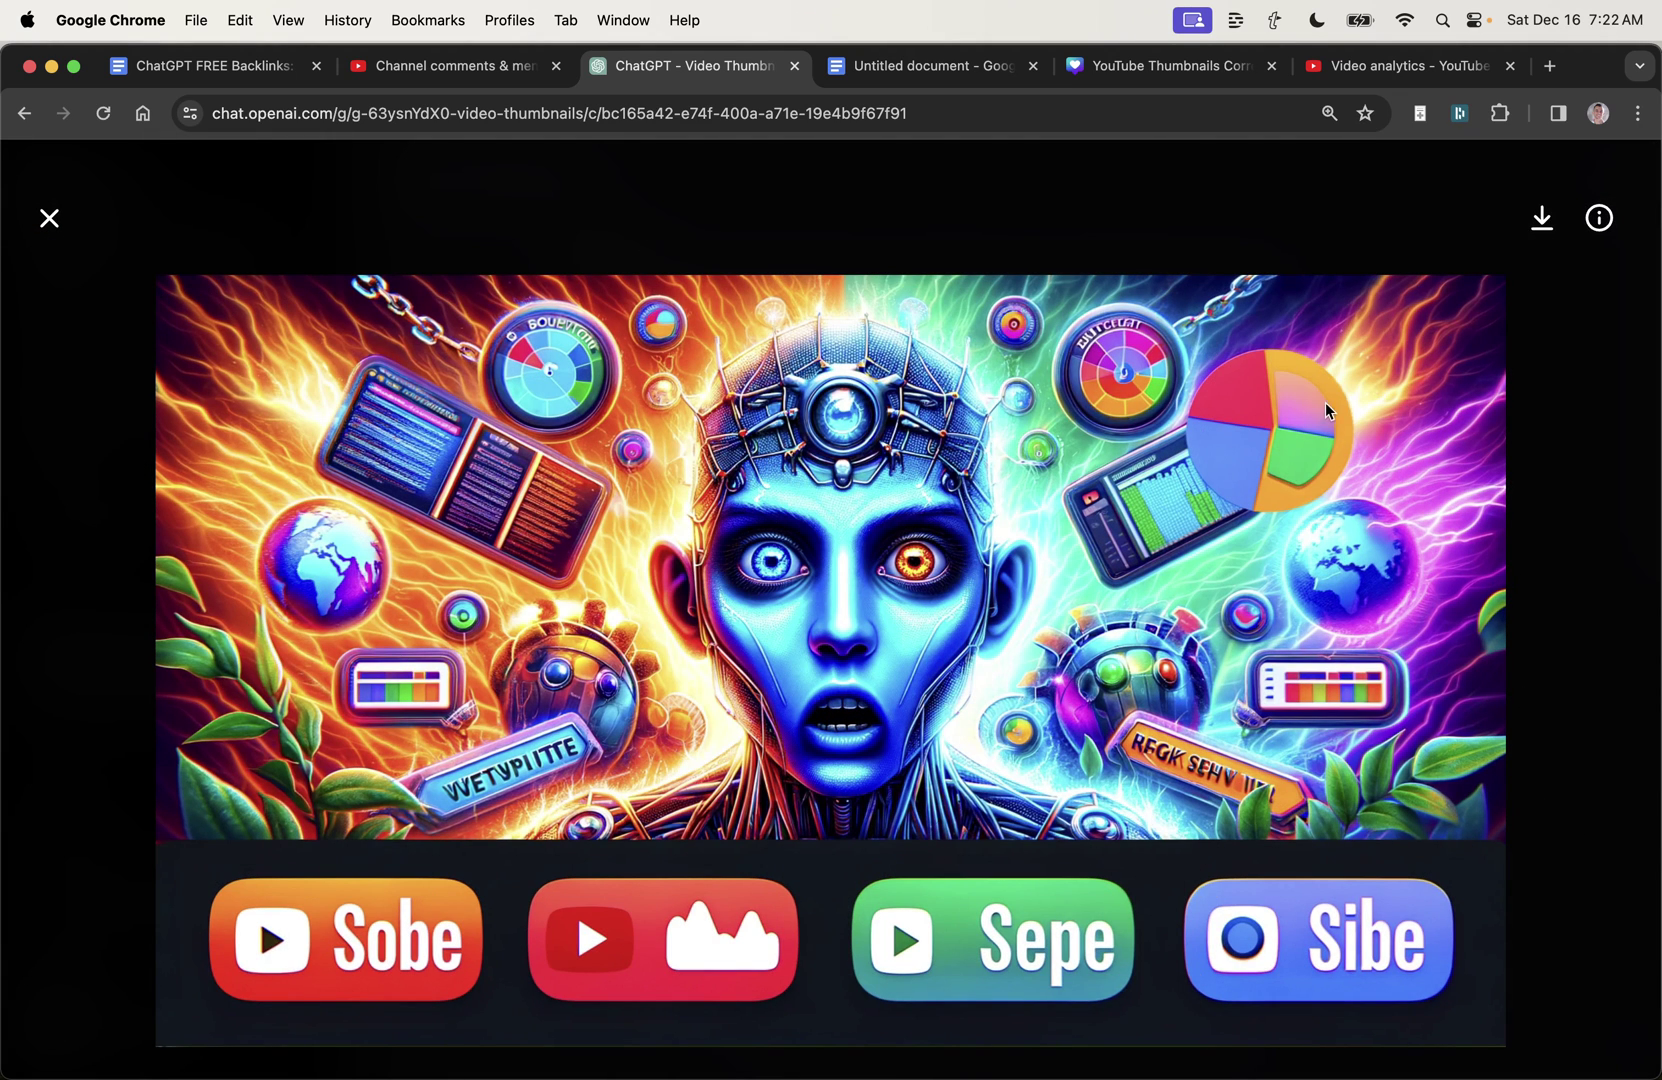
click(49, 218)
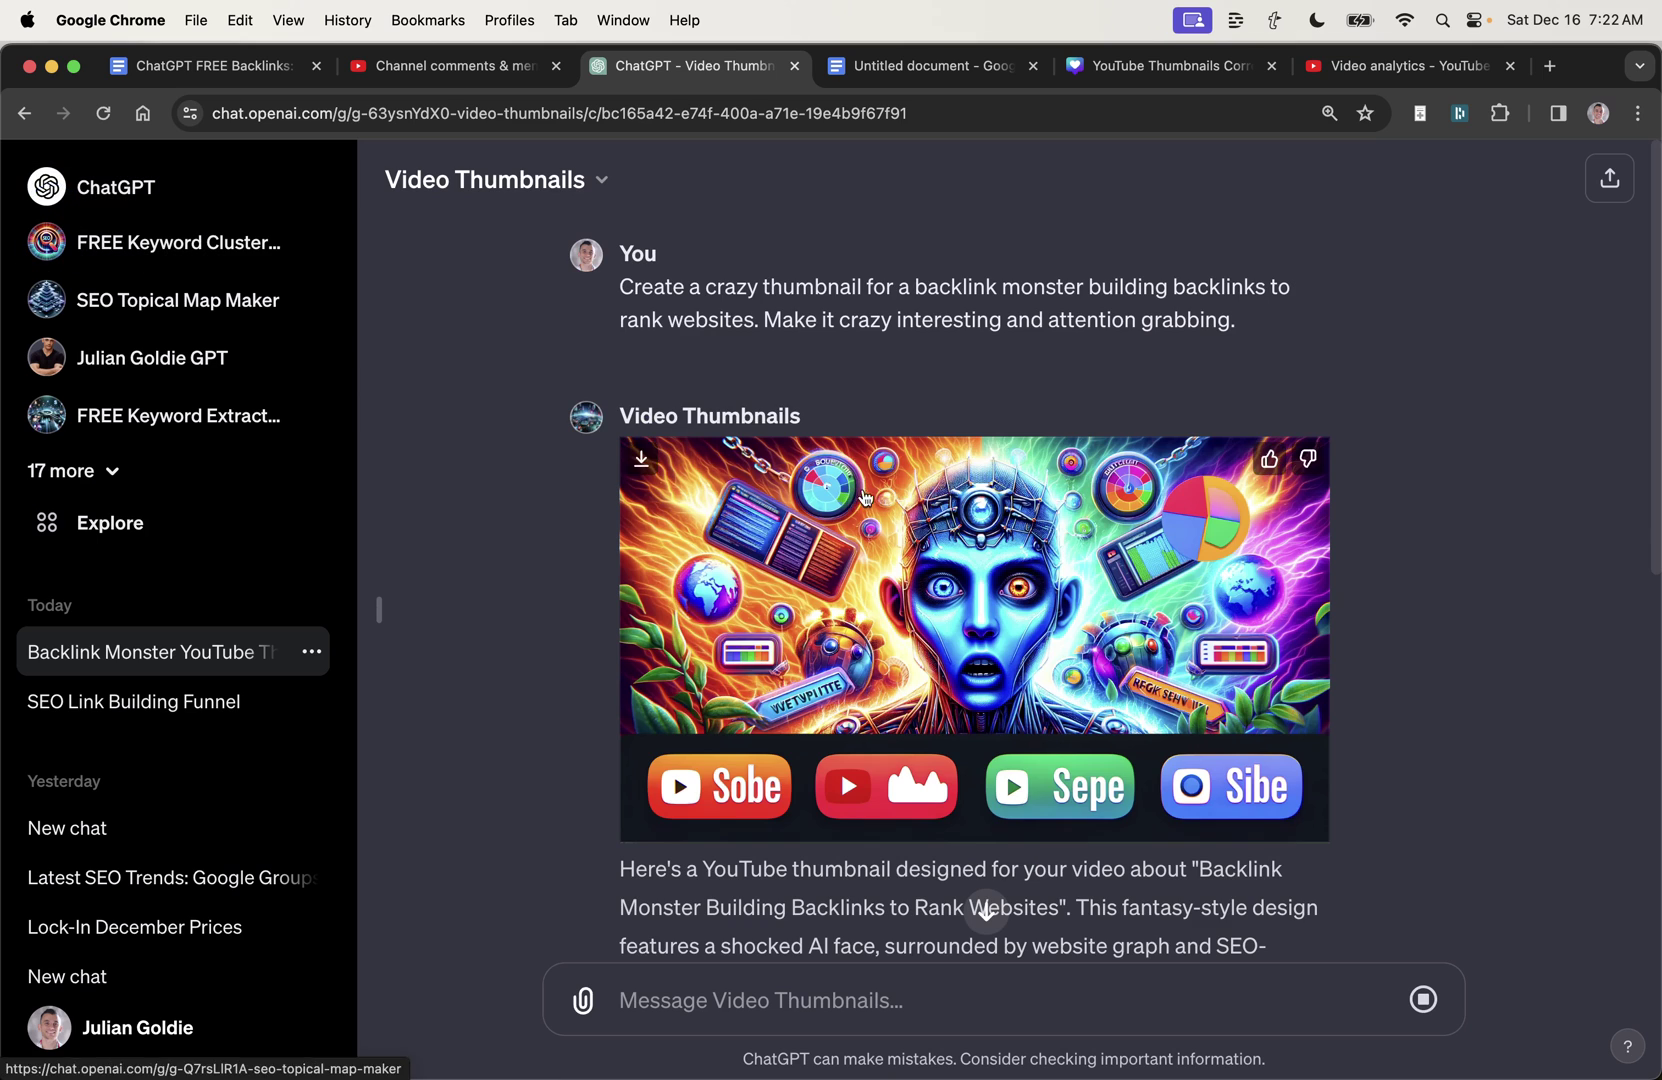
scroll(920, 700, down, 10)
scroll(868, 508, up, 7)
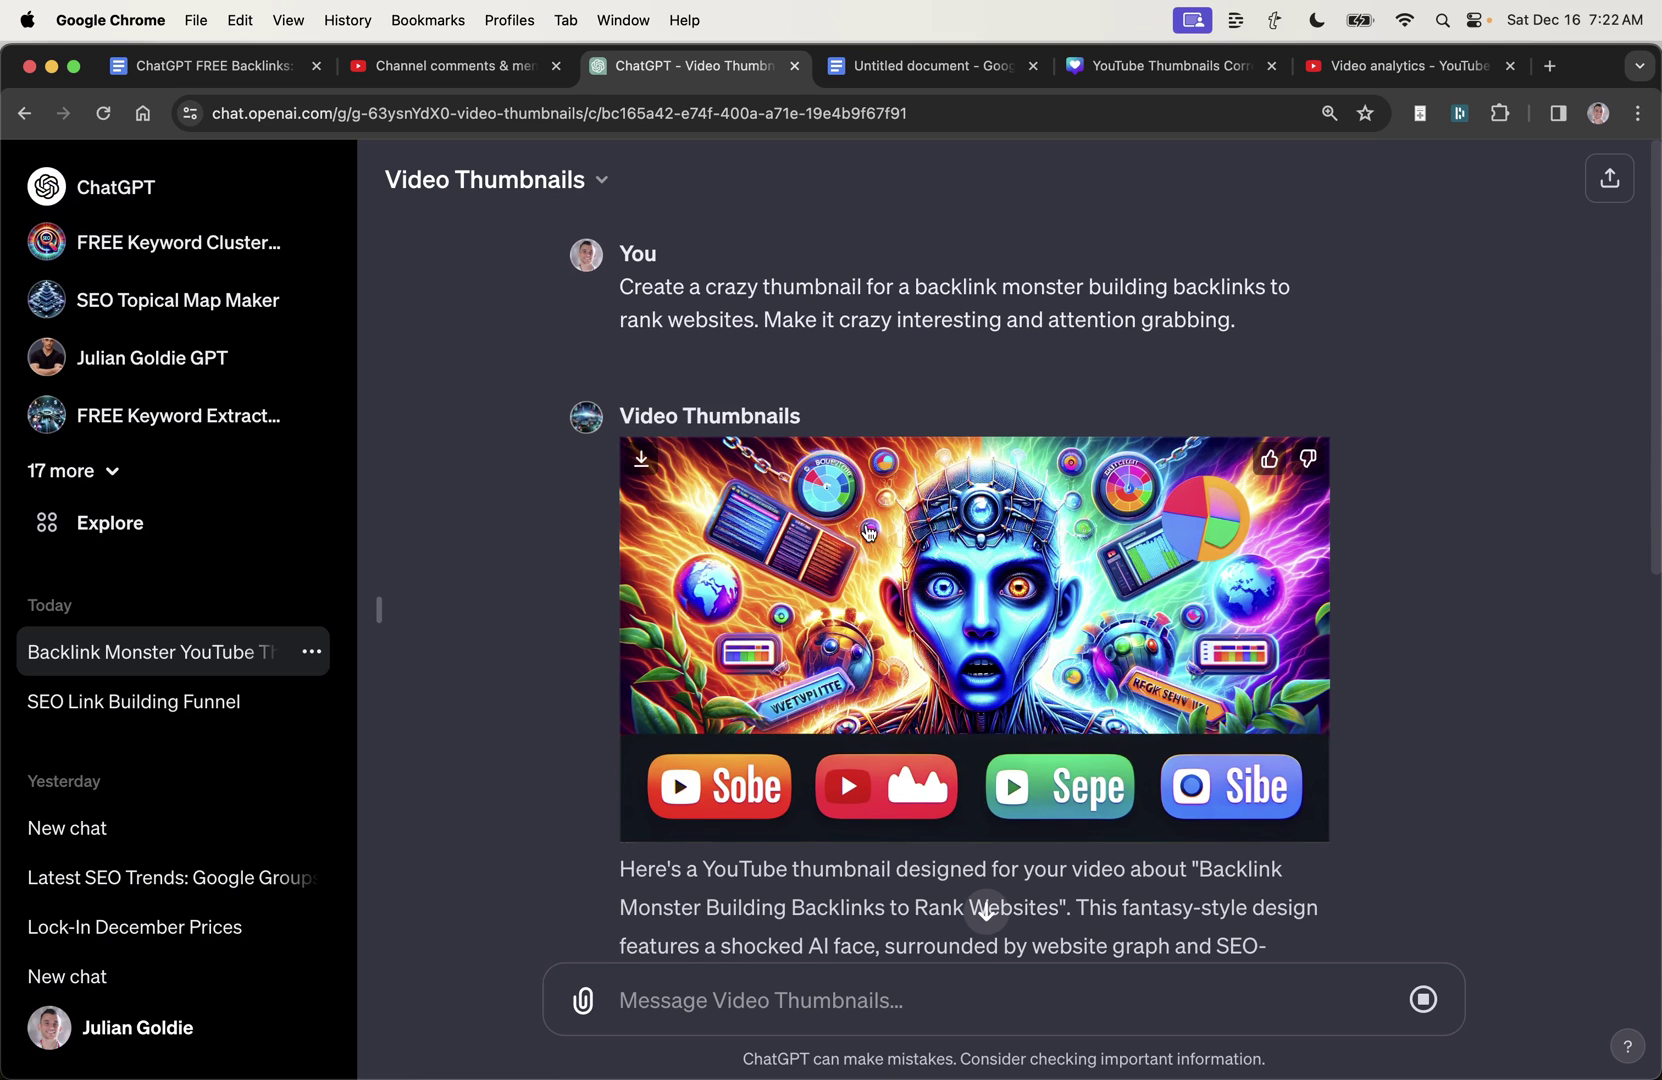
scroll(925, 590, down, 3)
scroll(925, 588, up, 2)
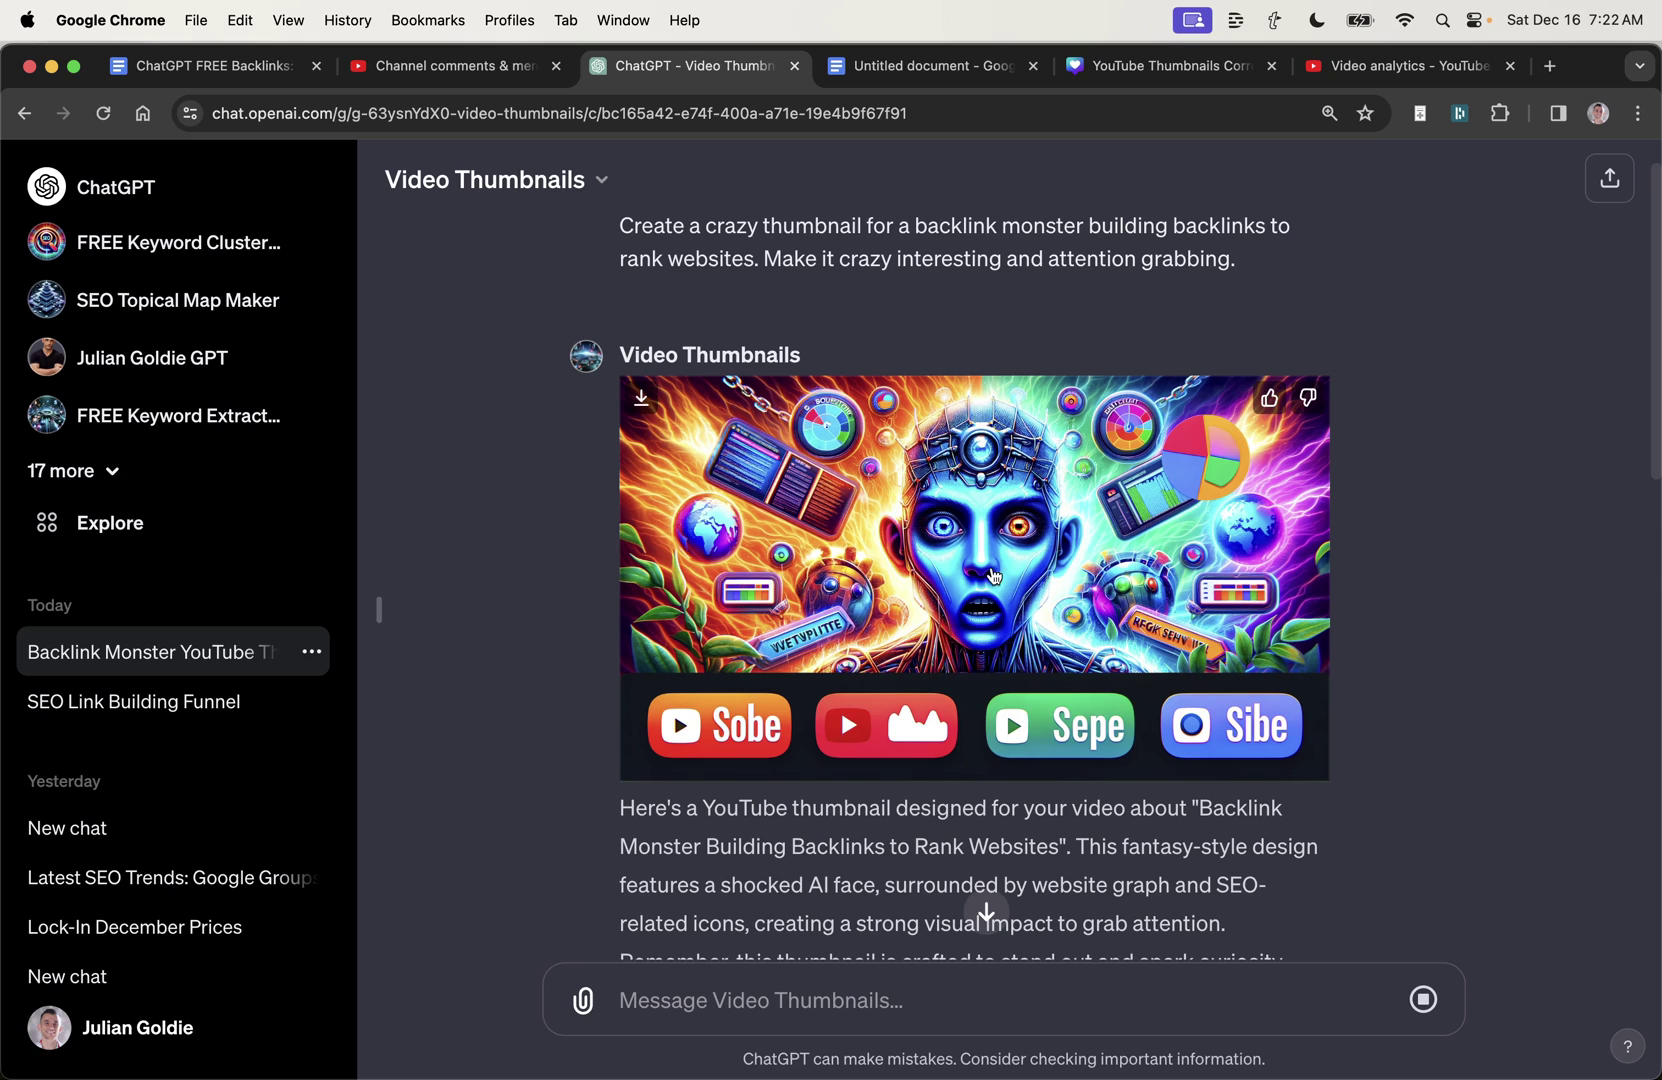
scroll(1021, 582, down, 6)
scroll(1021, 582, down, 6)
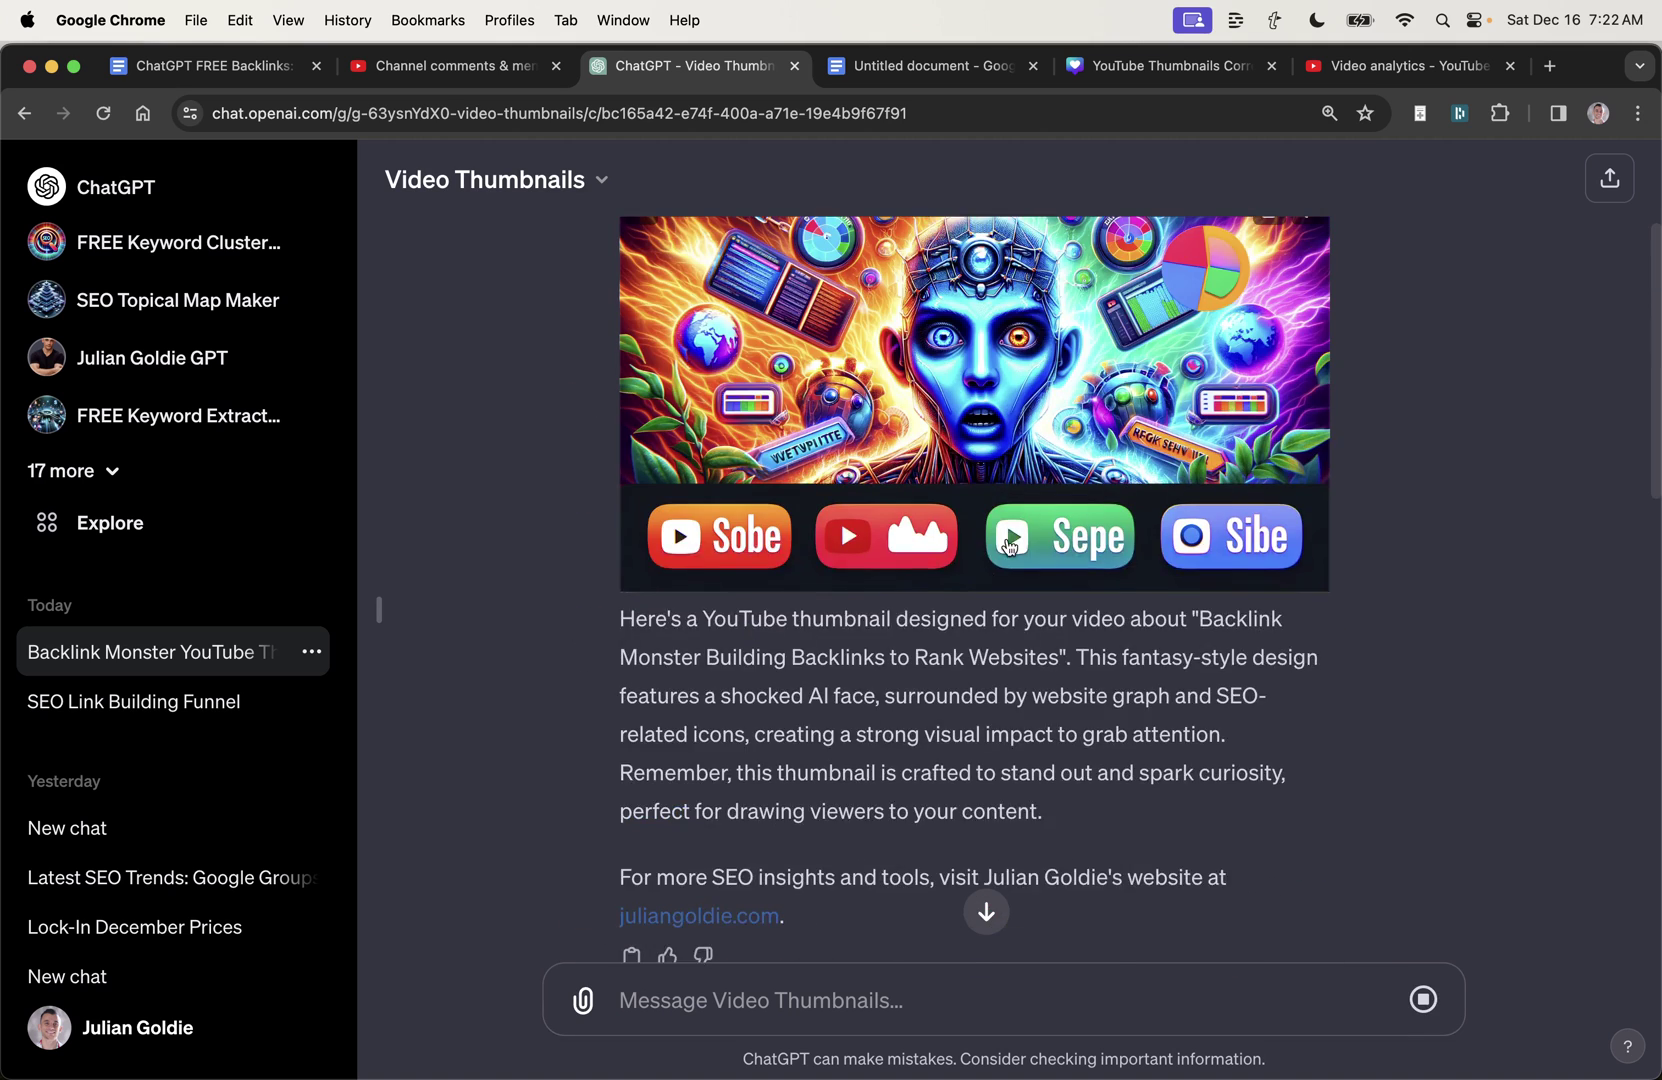
scroll(840, 517, up, 1)
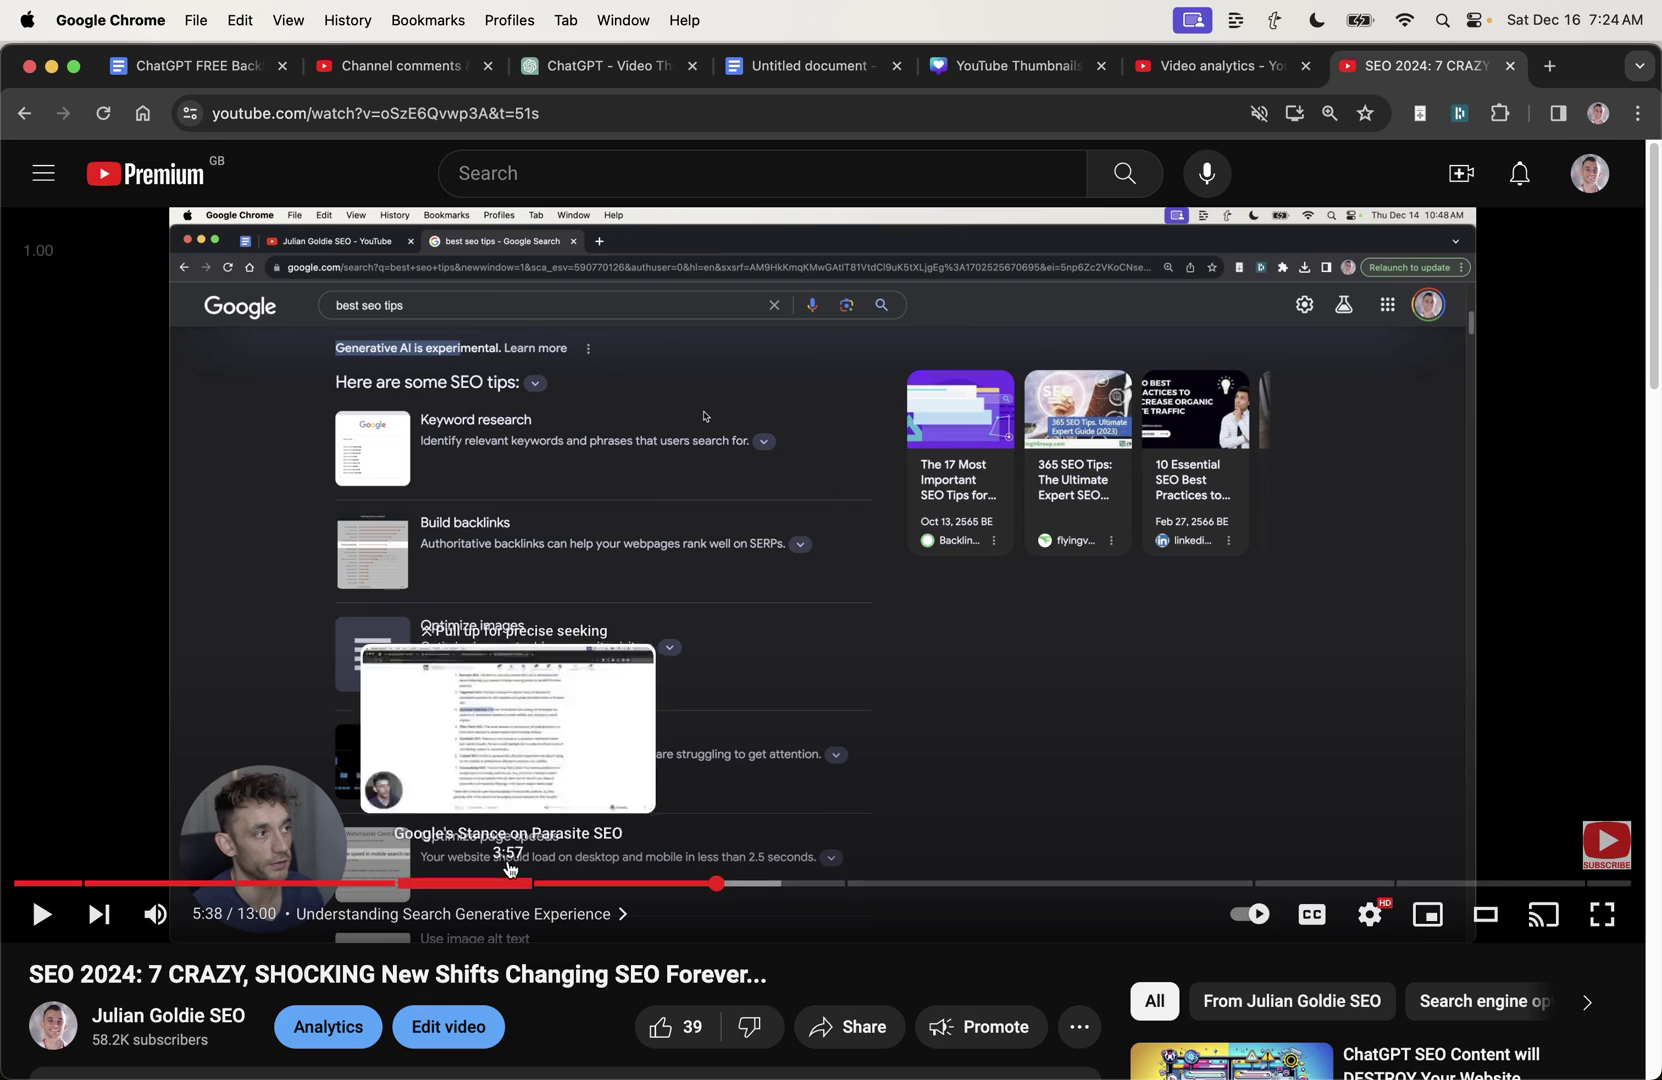
drag(768, 975, 634, 972)
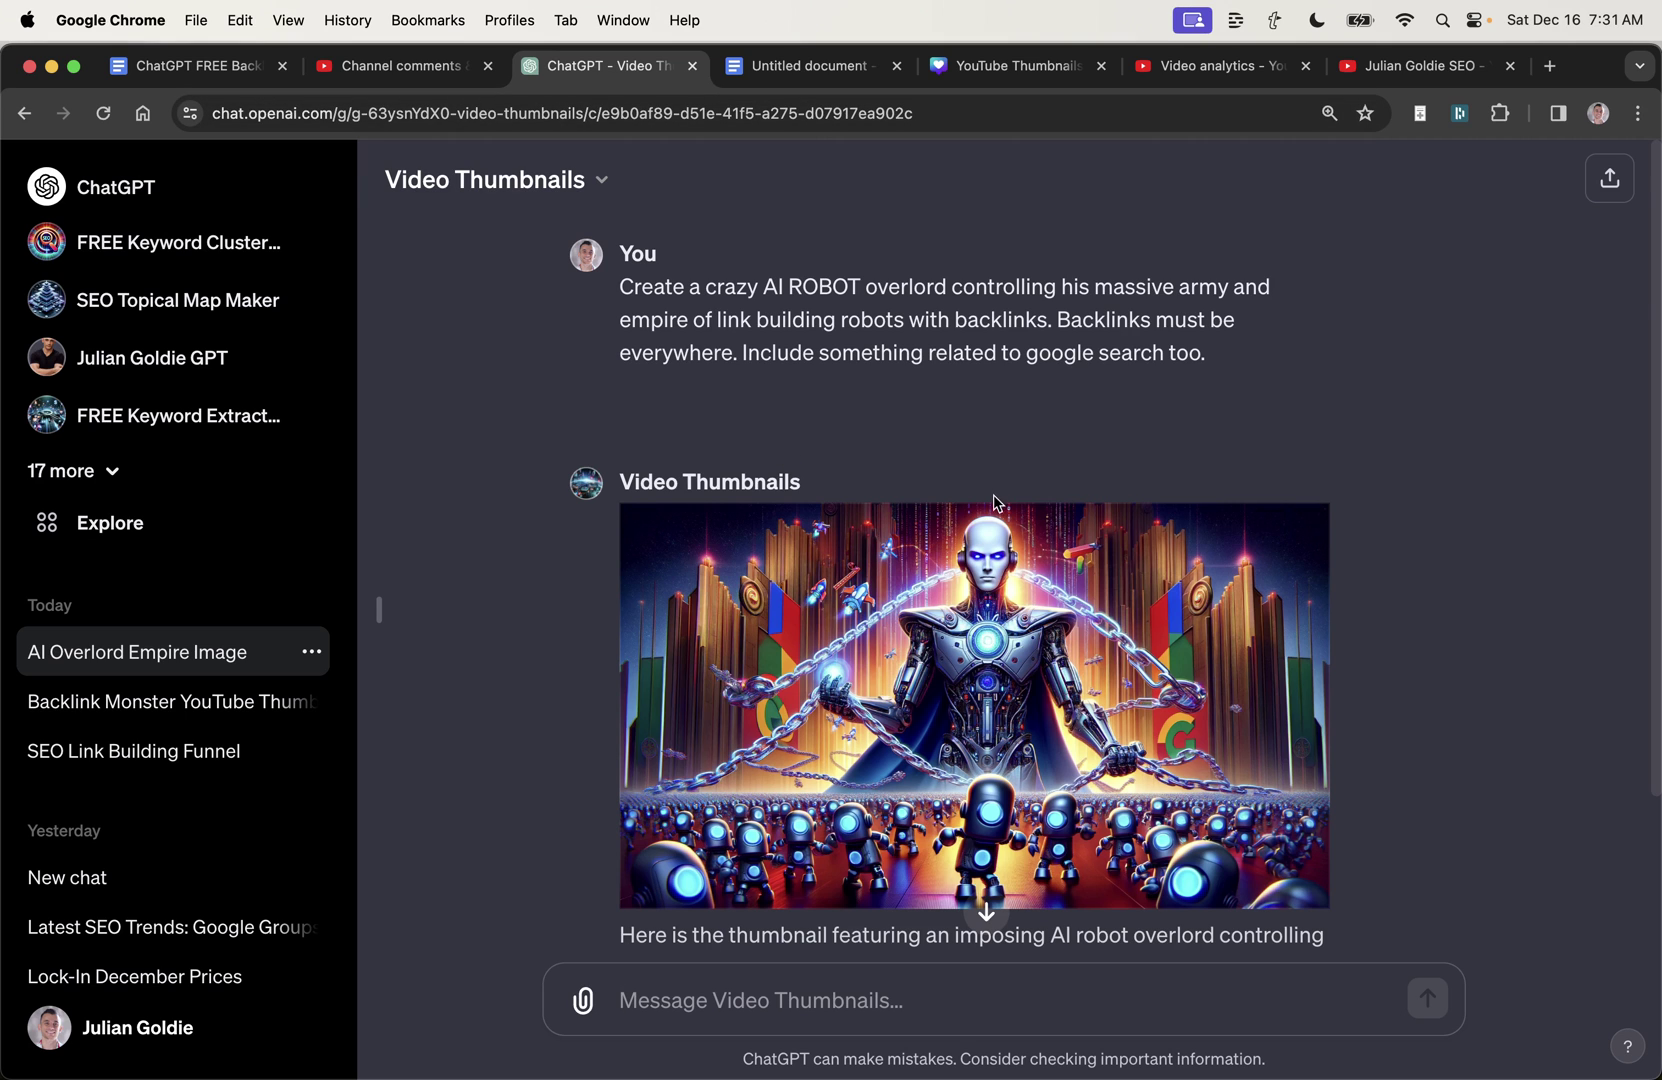
Step: Select the opening lines of the robot overlord thumbnail prompt
scroll(998, 510, down, 3)
scroll(998, 510, up, 3)
drag(612, 289, 1257, 339)
click(968, 320)
drag(606, 300, 1213, 356)
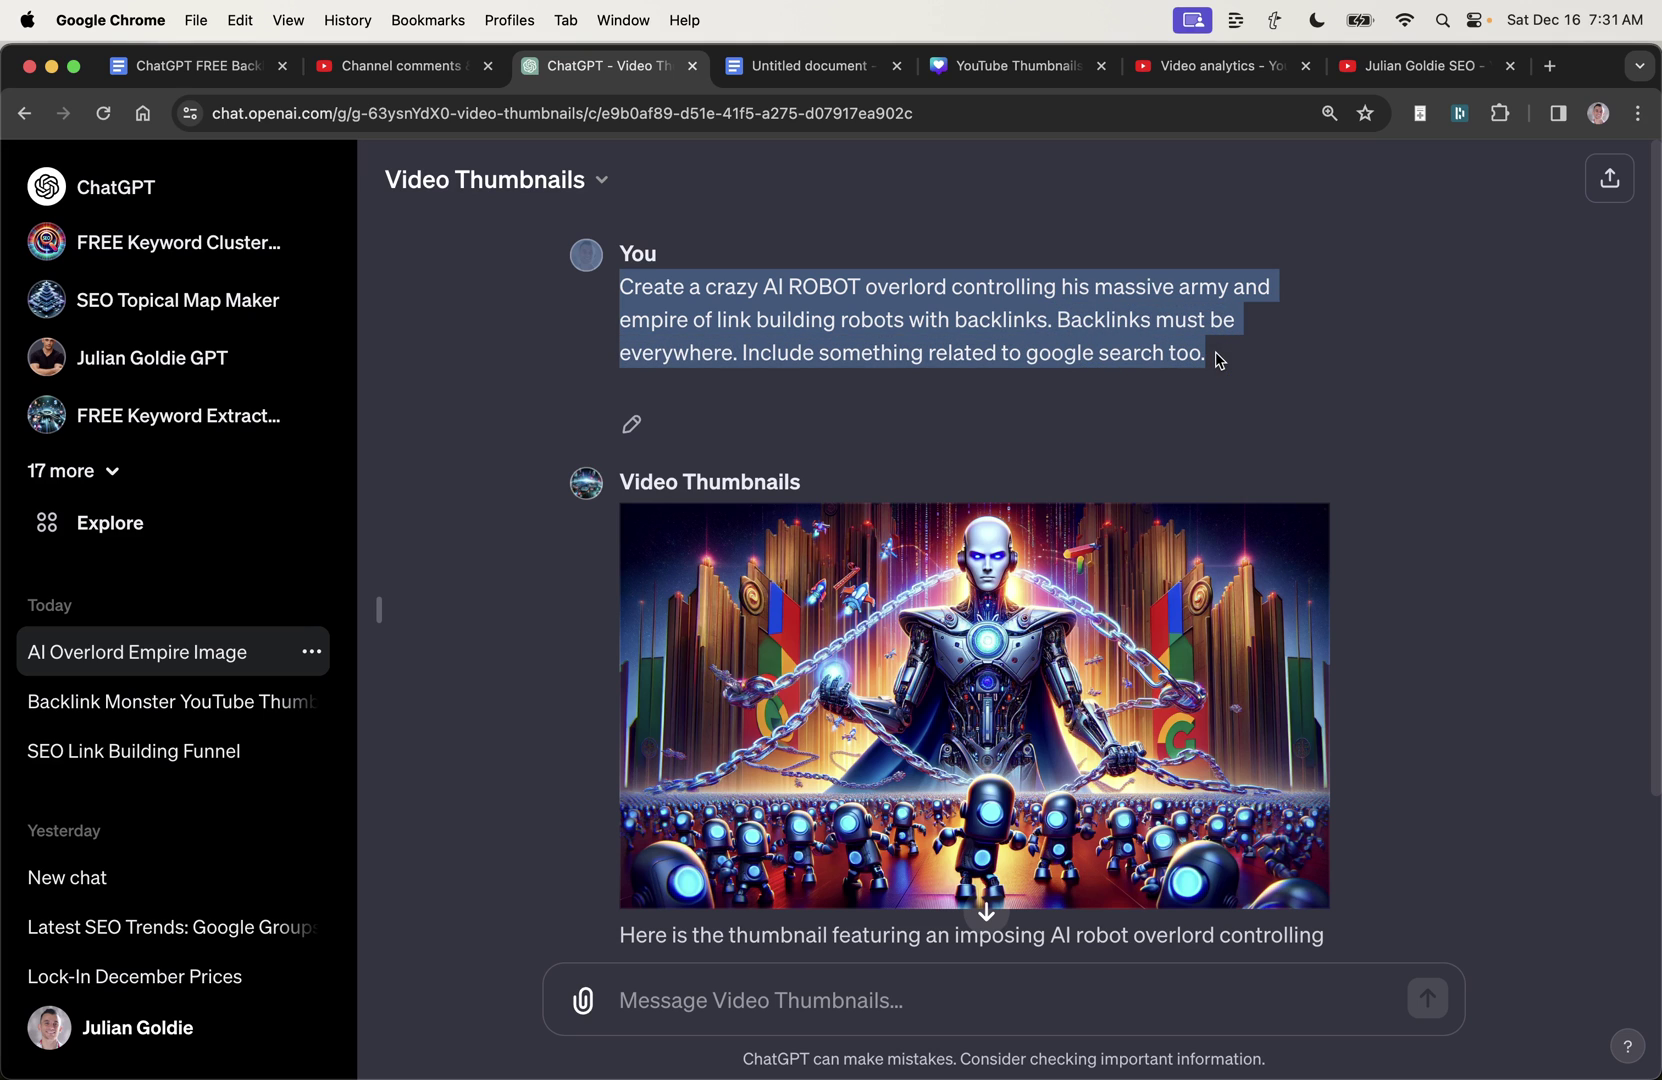
click(1113, 327)
drag(1052, 320, 621, 287)
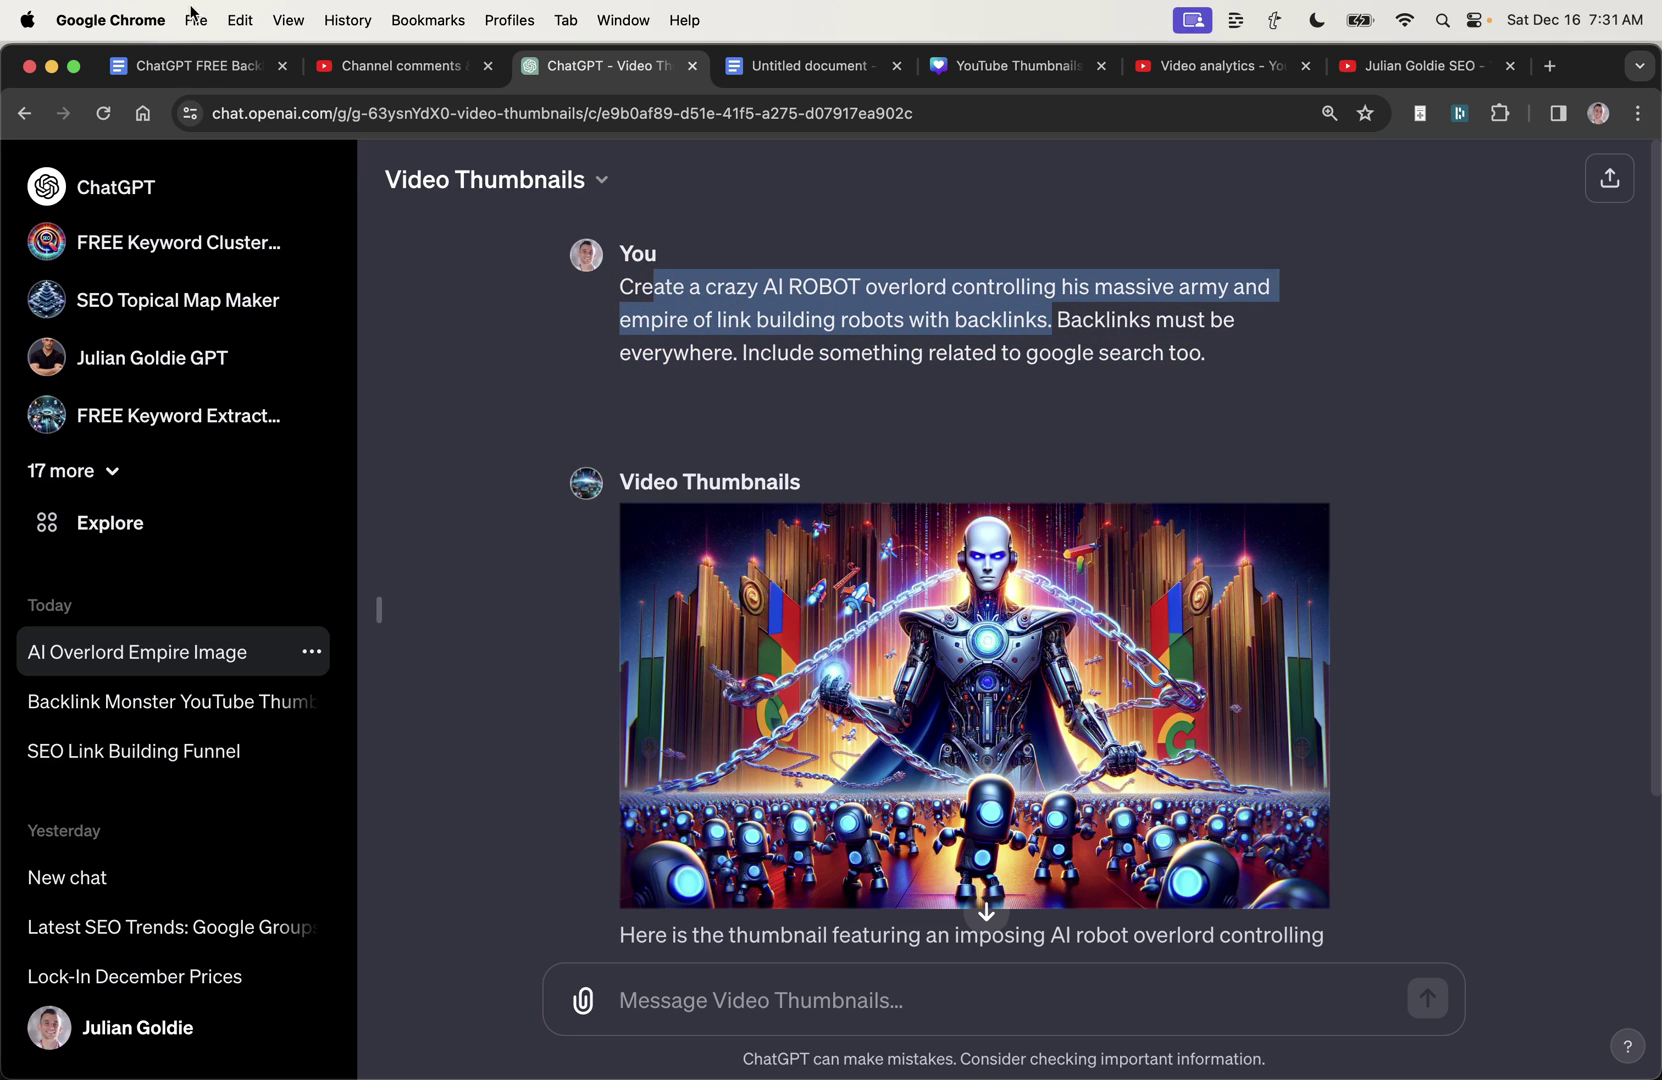
Step: Select the entire text of the ChatGPT FREE Backlinks document
click(203, 72)
click(389, 568)
key(cmd+a)
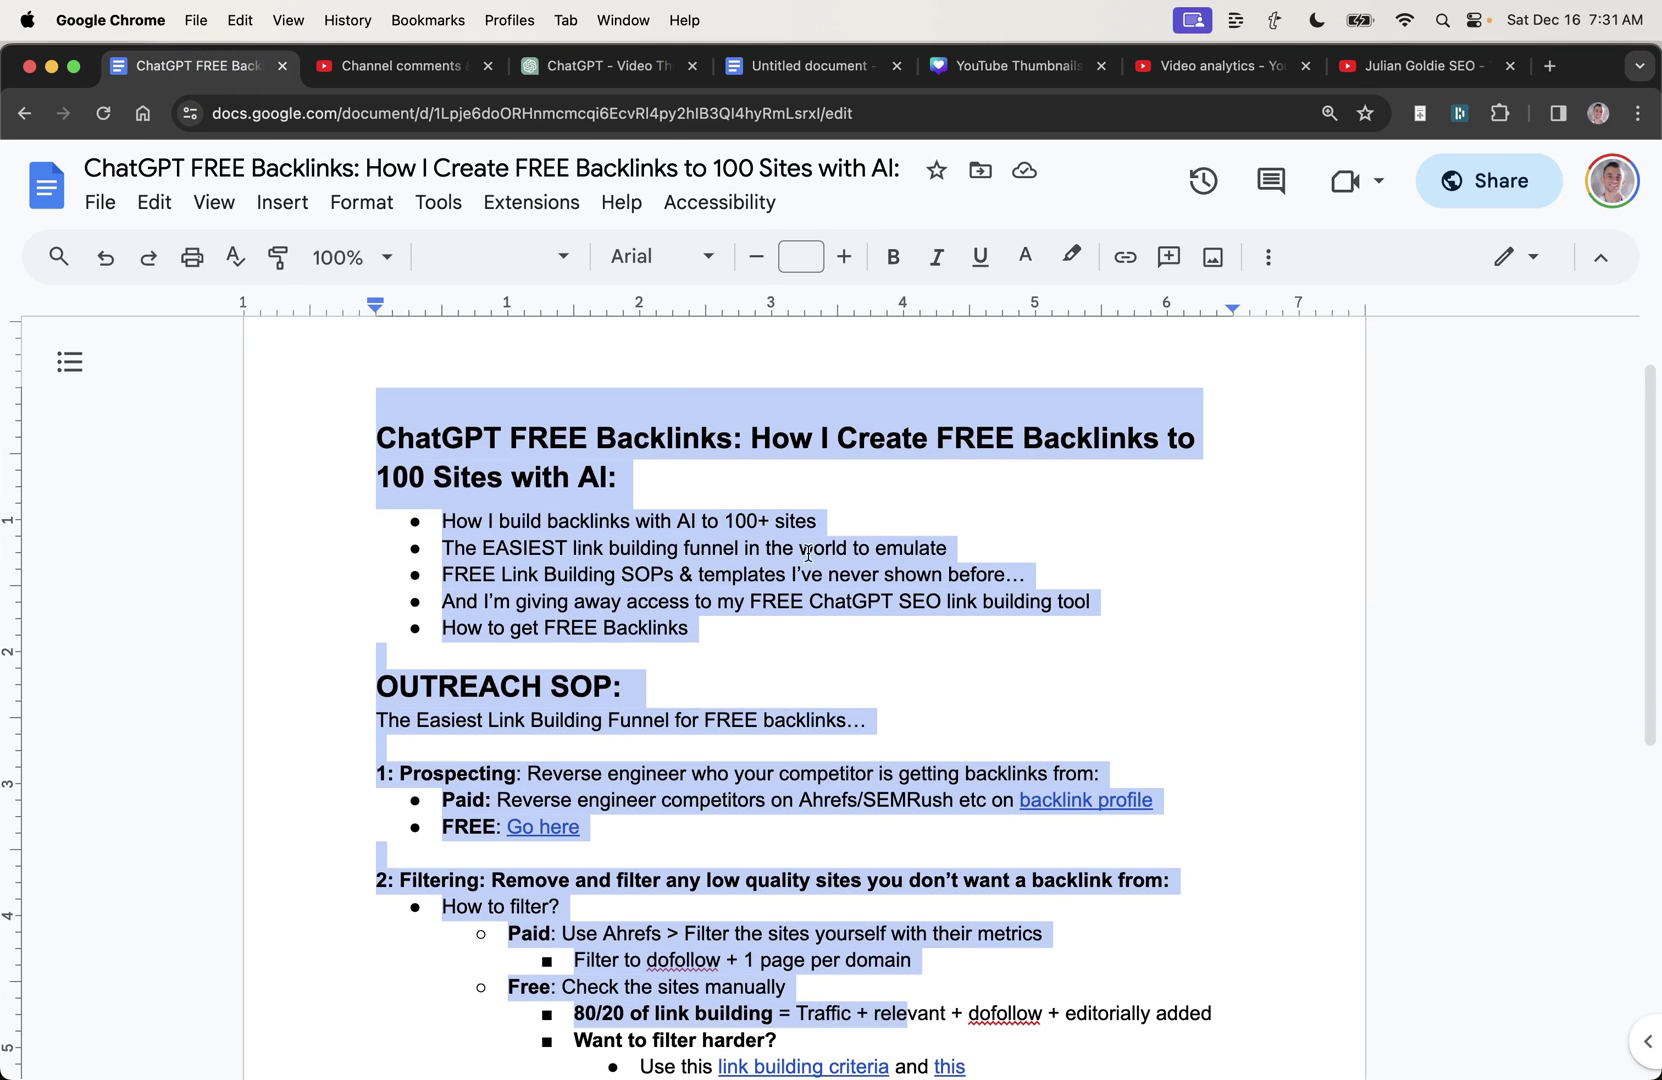
scroll(653, 713, down, 3)
scroll(653, 713, up, 3)
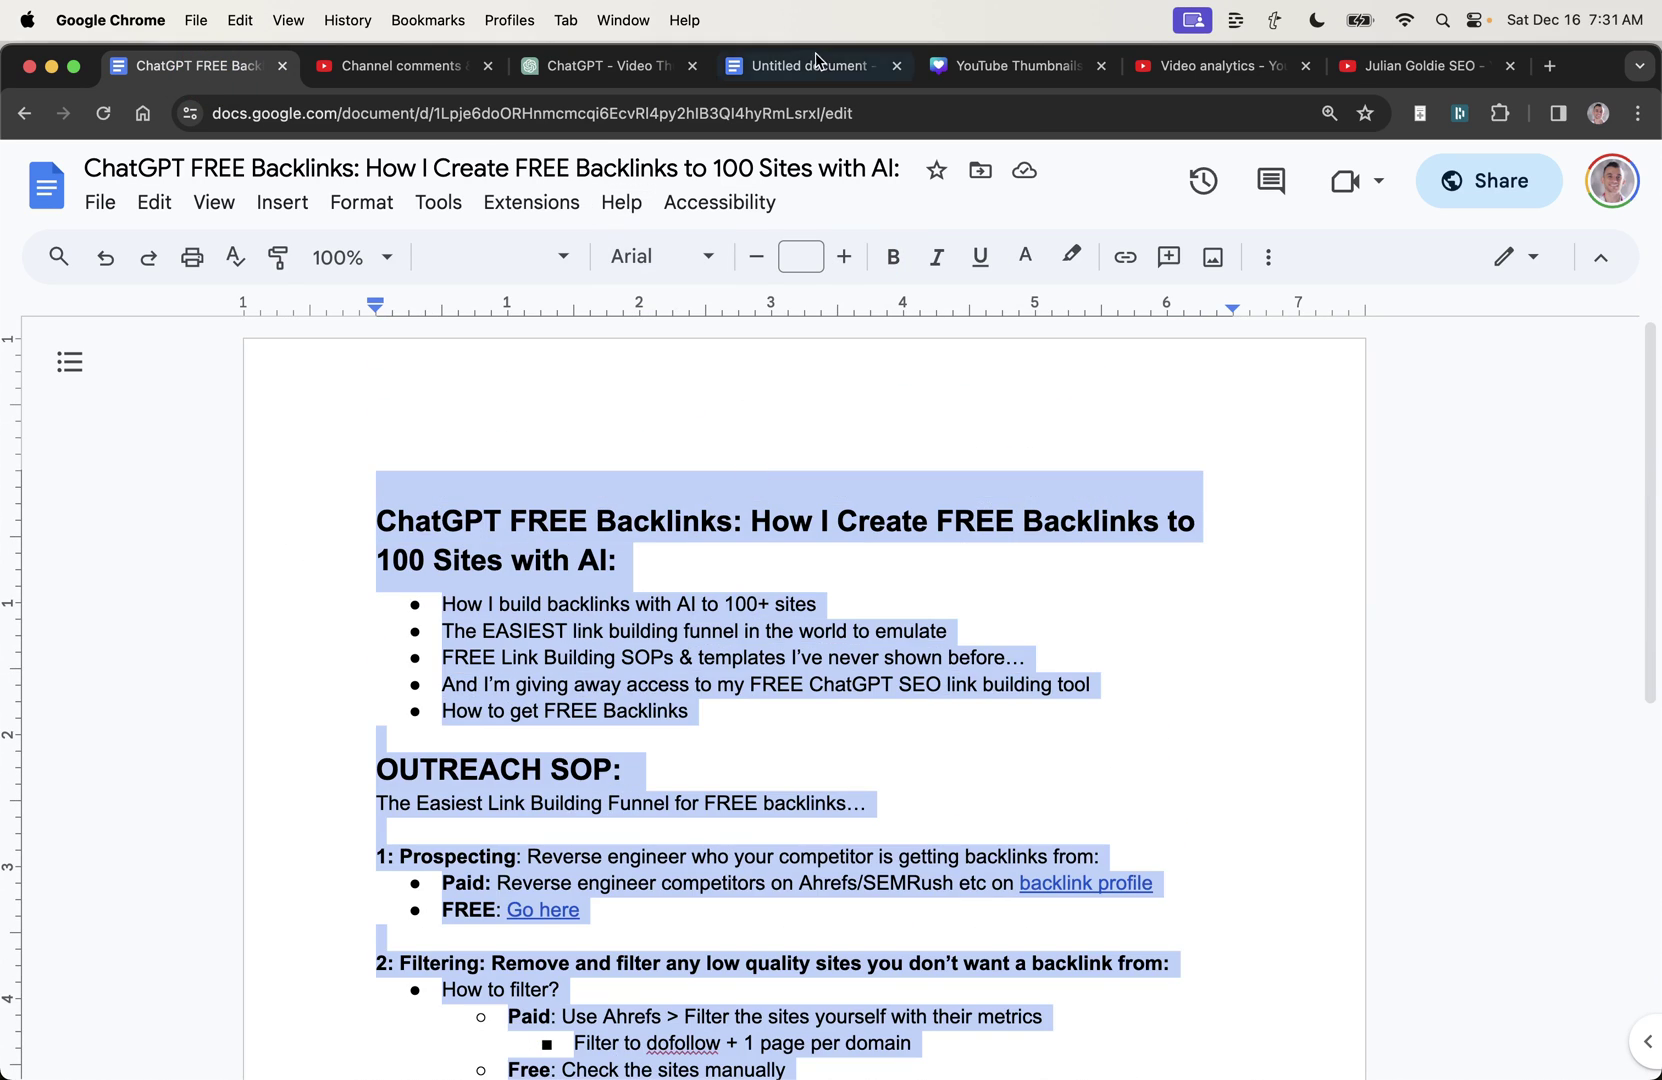
Step: Enlarge and close the robot overlord thumbnail, then reselect its prompt text
click(603, 66)
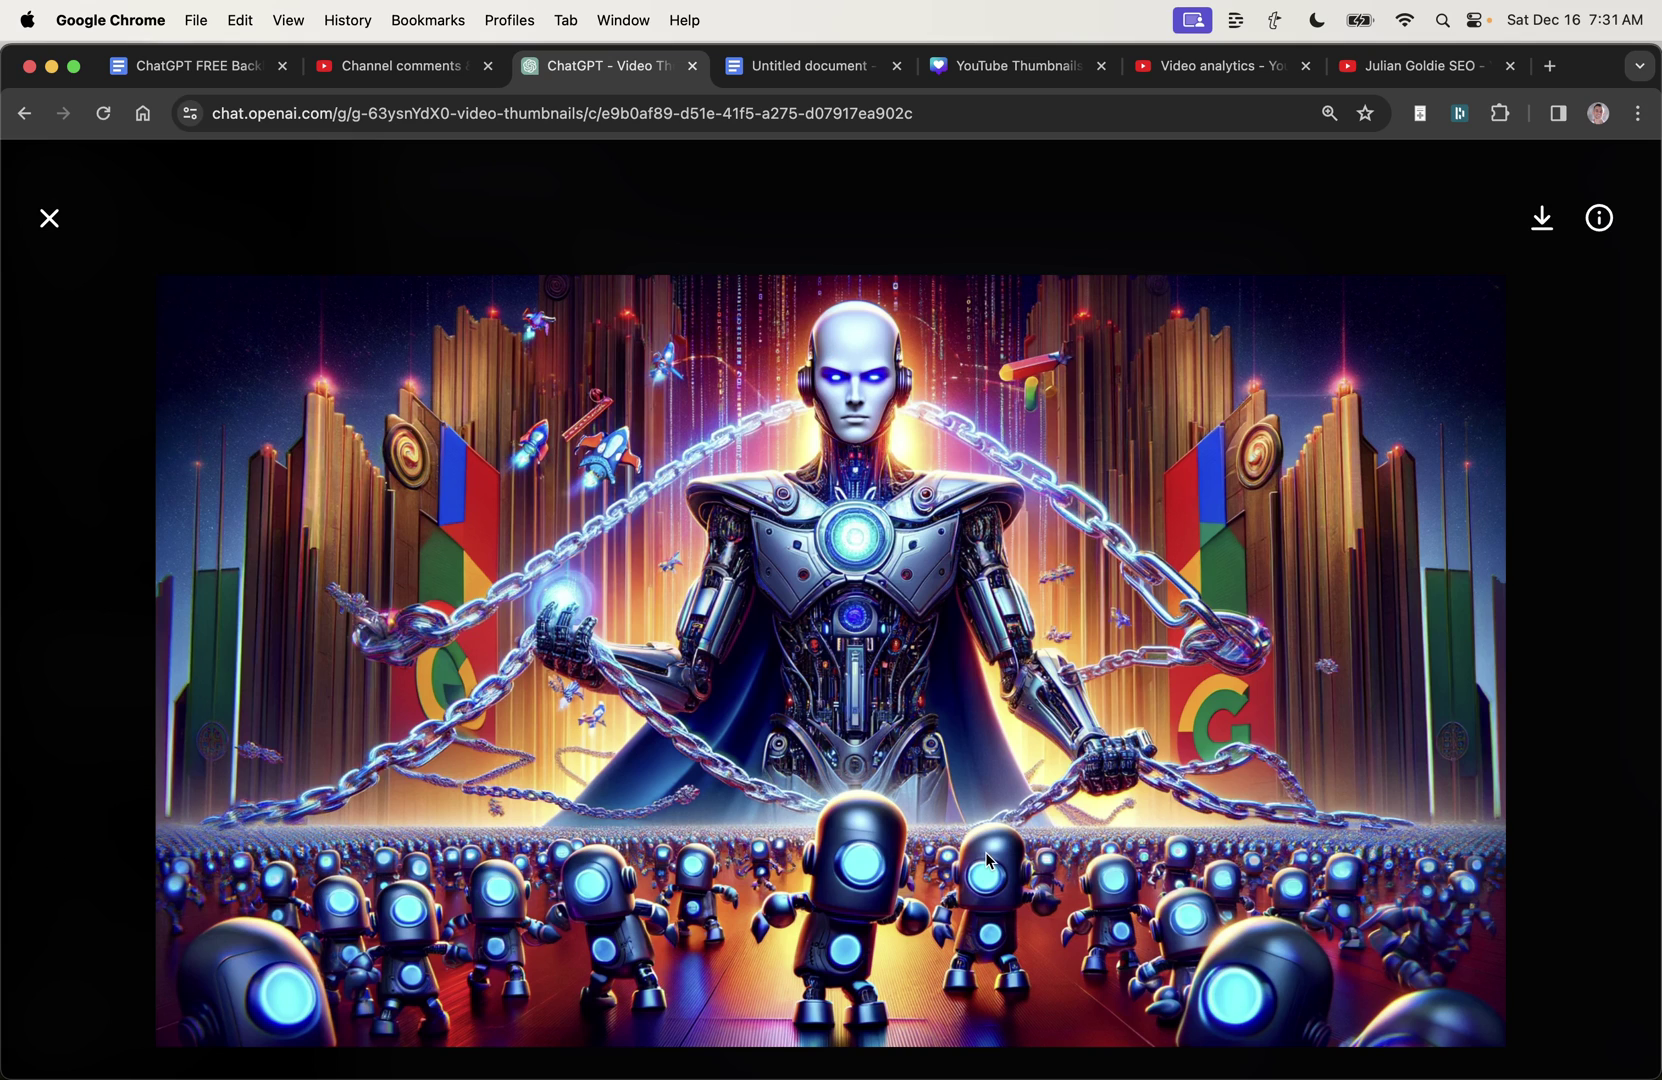
click(505, 423)
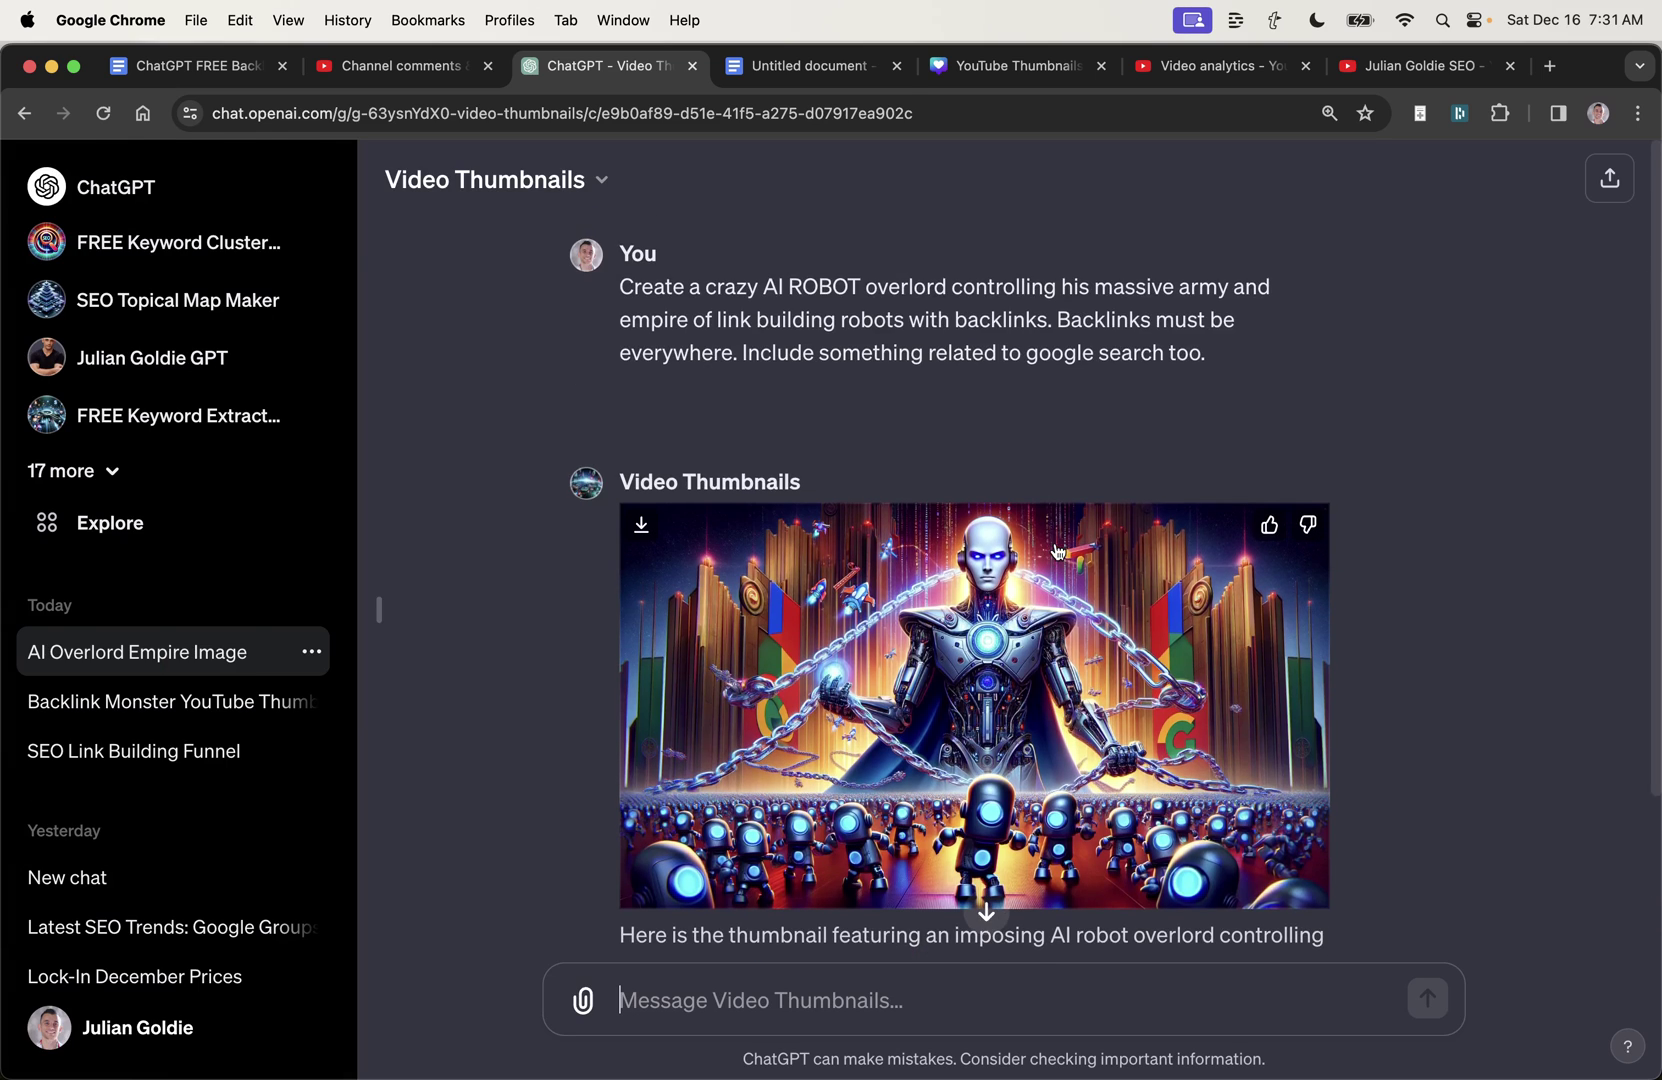
scroll(1035, 585, down, 3)
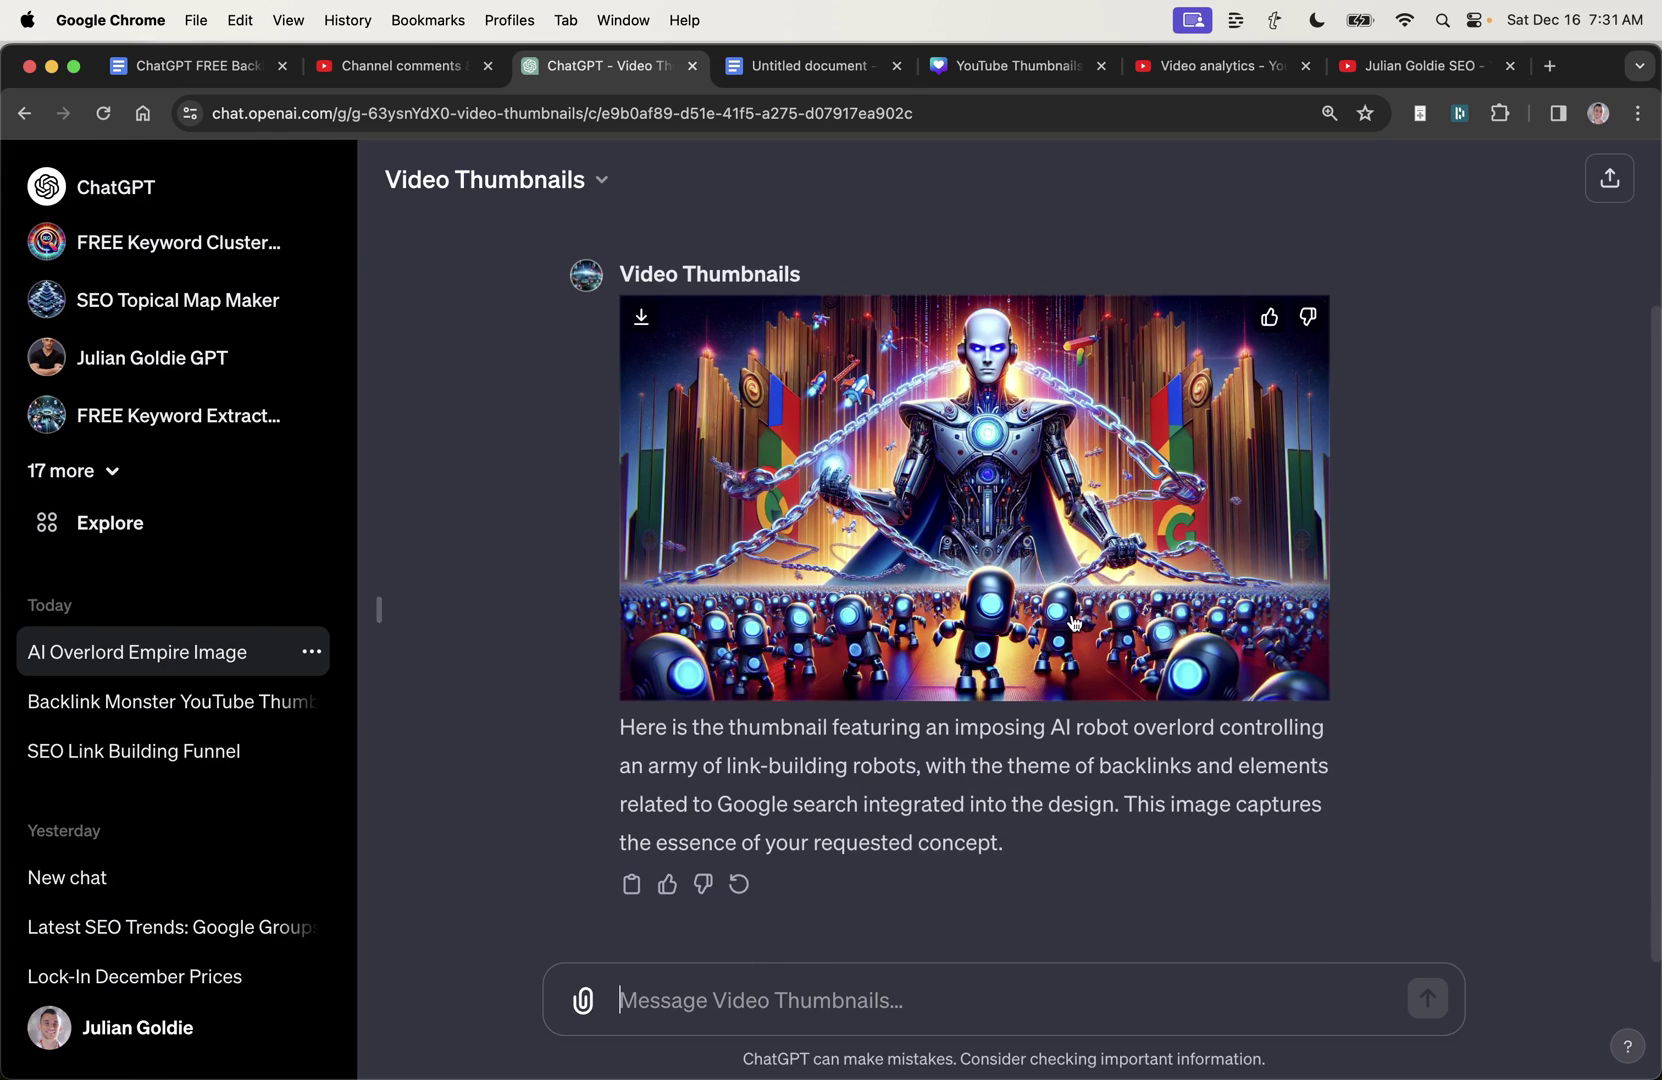
click(975, 458)
click(962, 473)
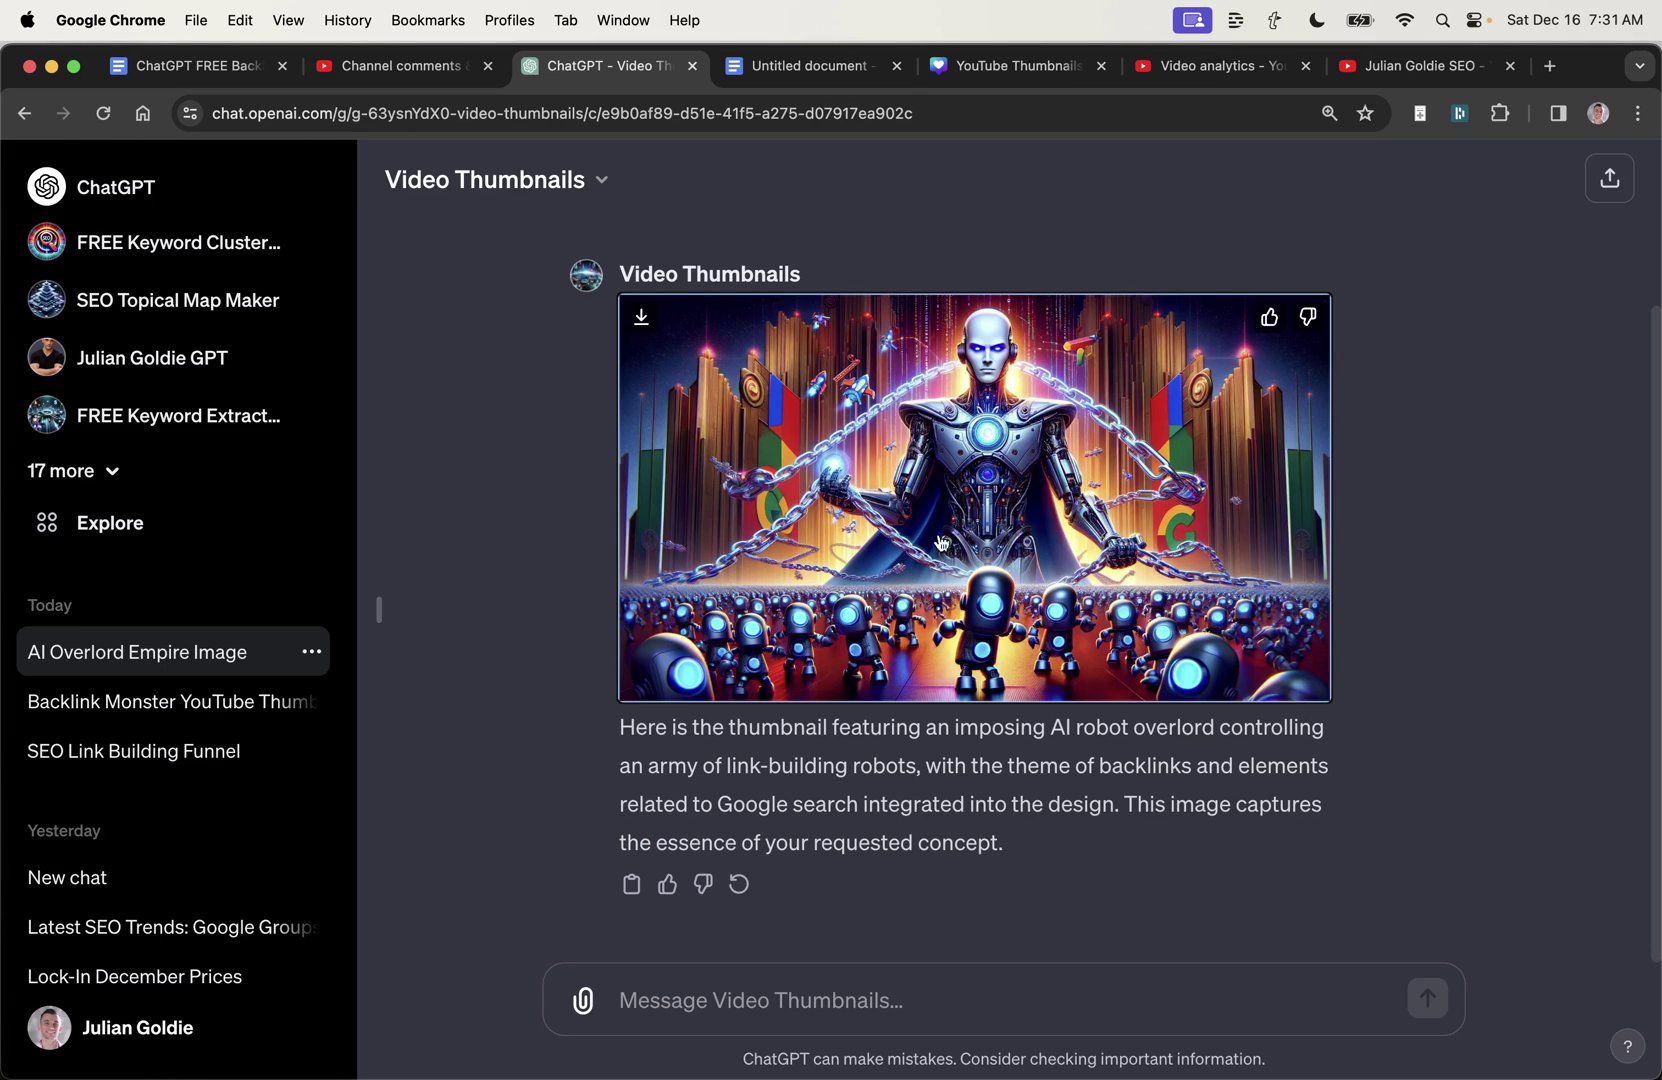
scroll(745, 272, up, 3)
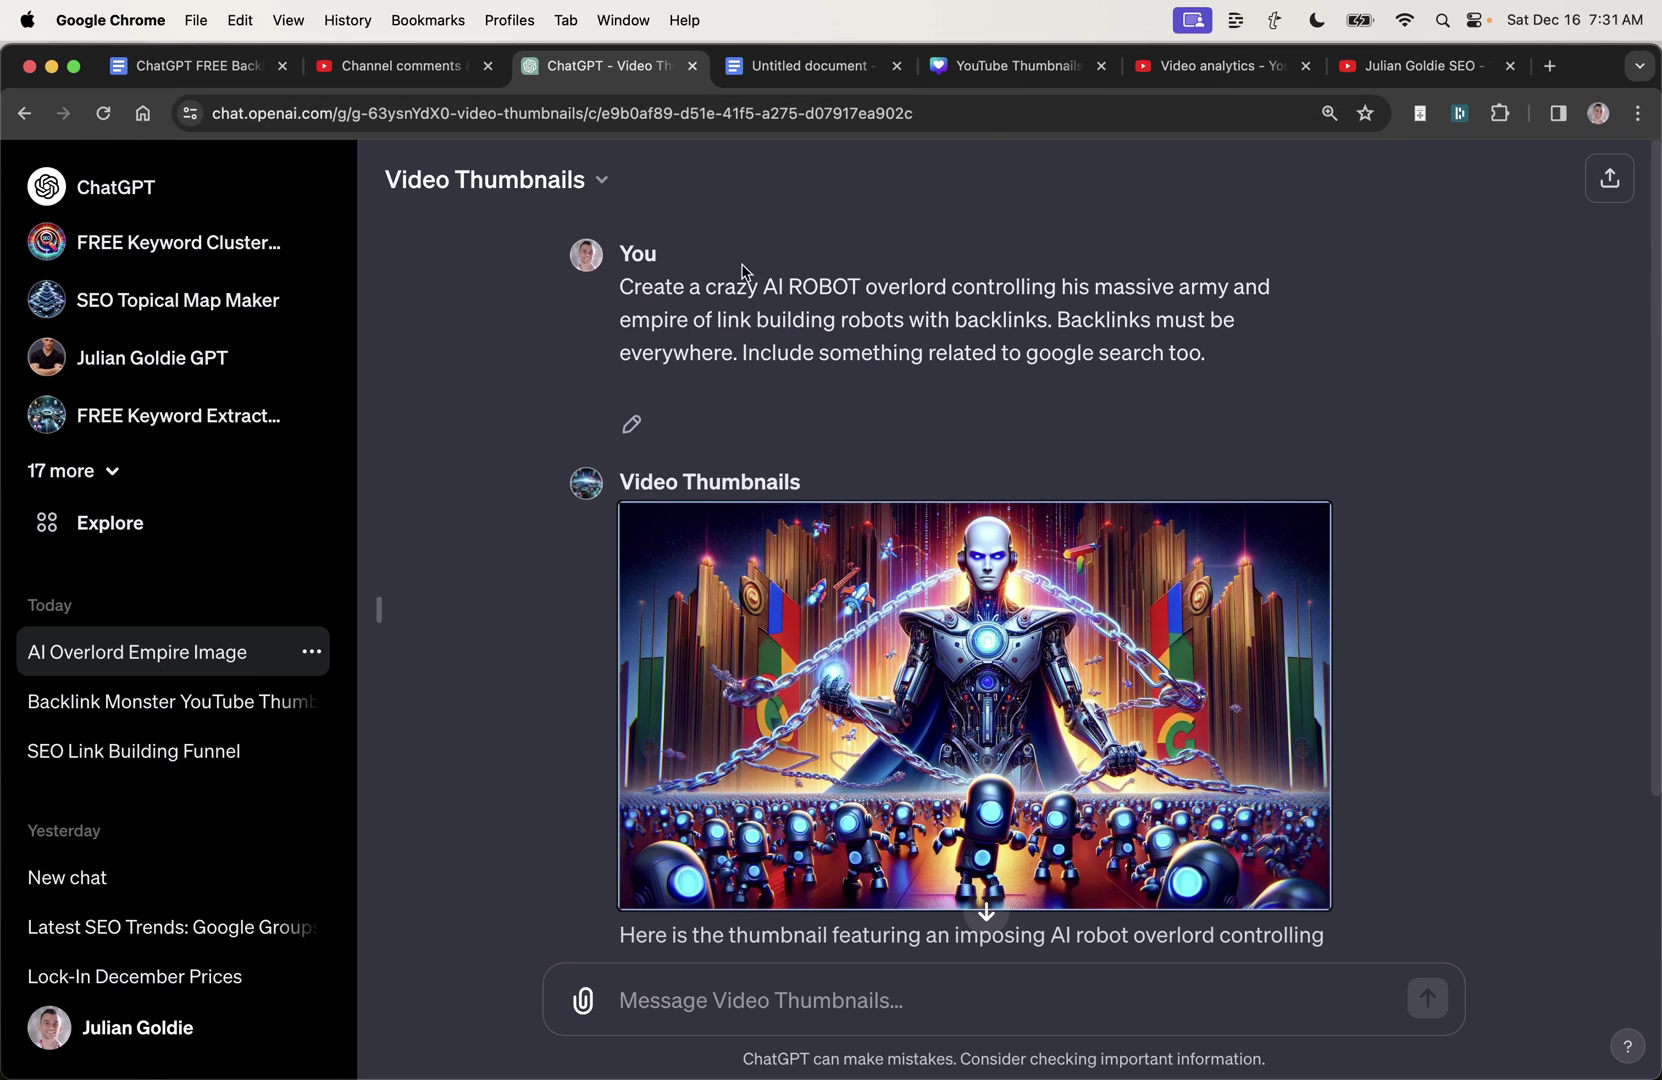
drag(612, 285, 1206, 367)
Step: In Canva, delete the existing background image from page 1
key(ctrl+Tab)
key(ctrl+Tab)
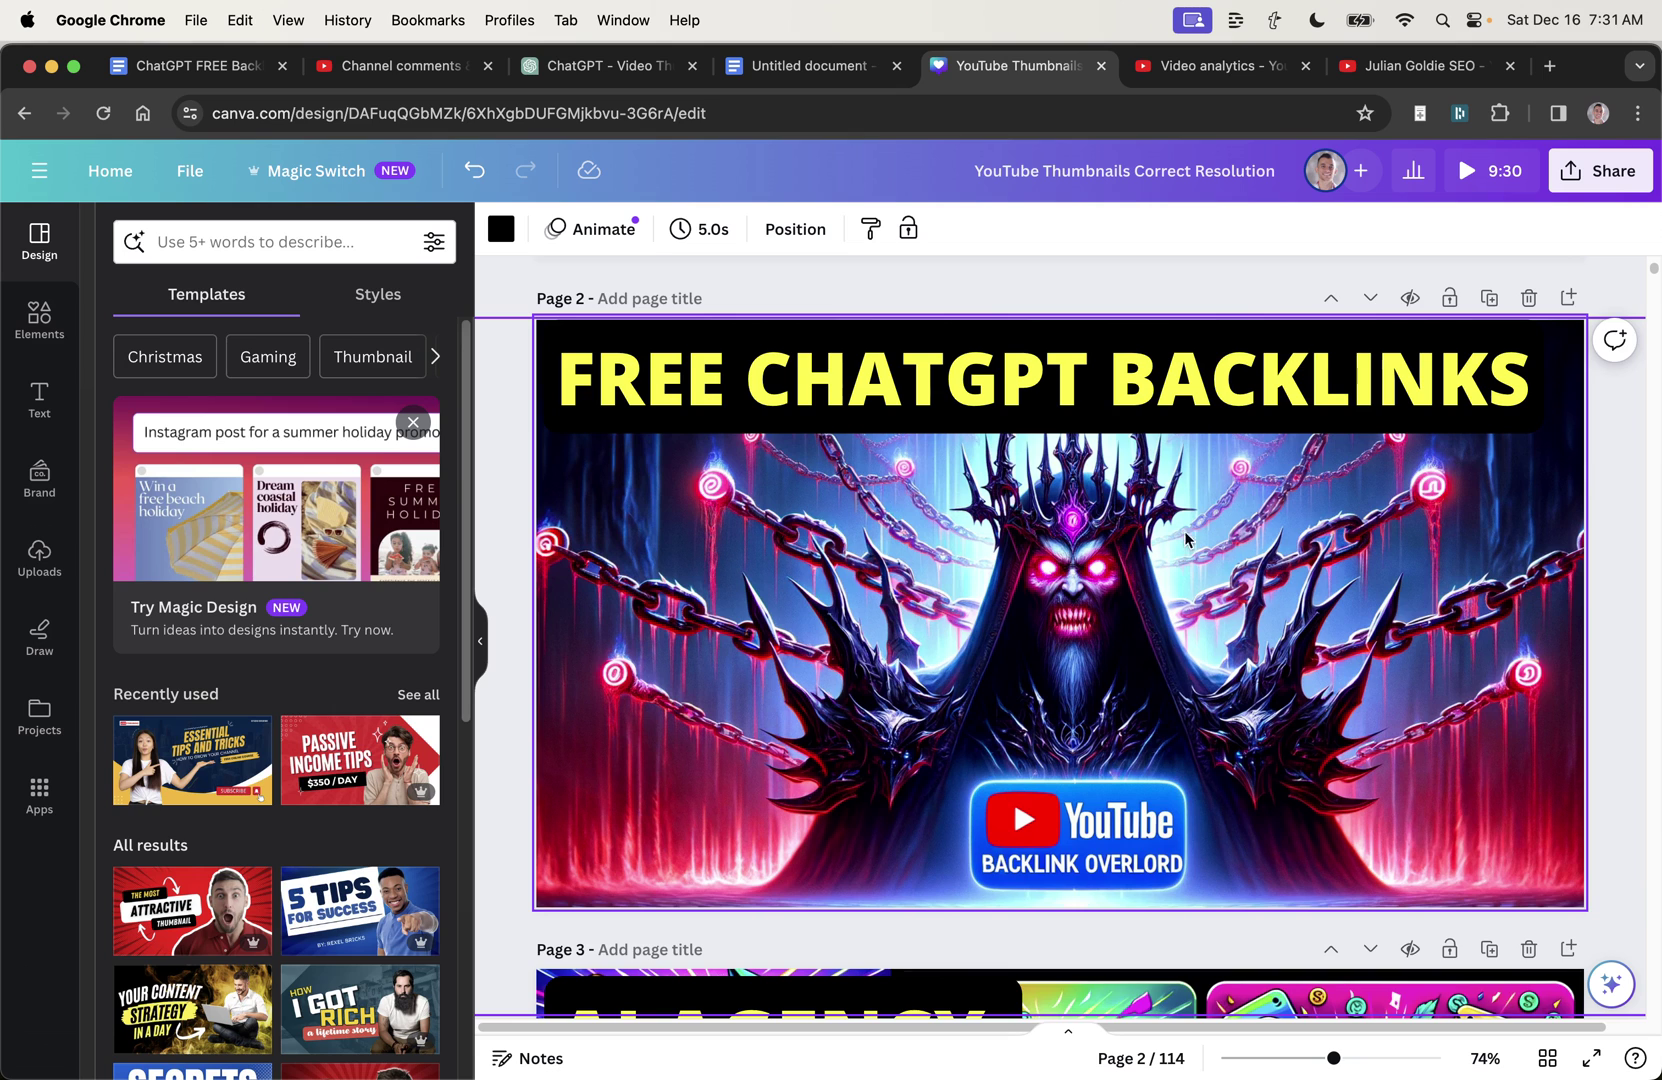
scroll(1143, 730, up, 1)
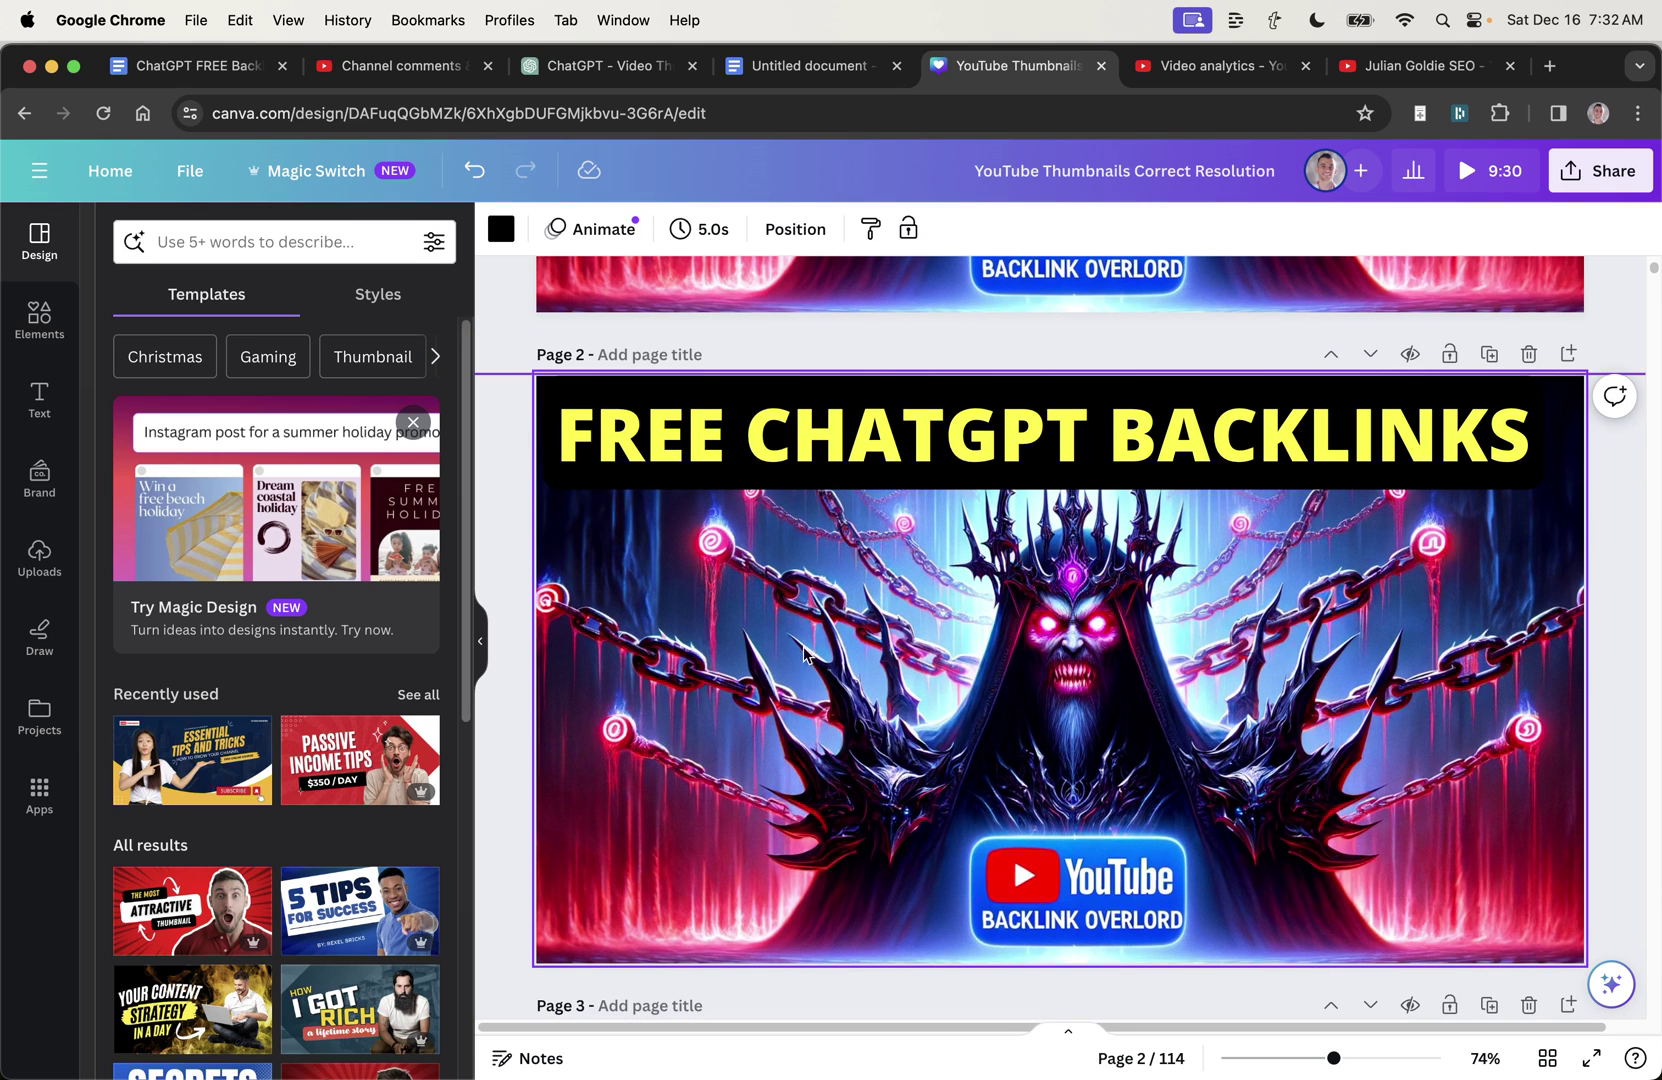
click(943, 600)
scroll(1046, 677, down, 4)
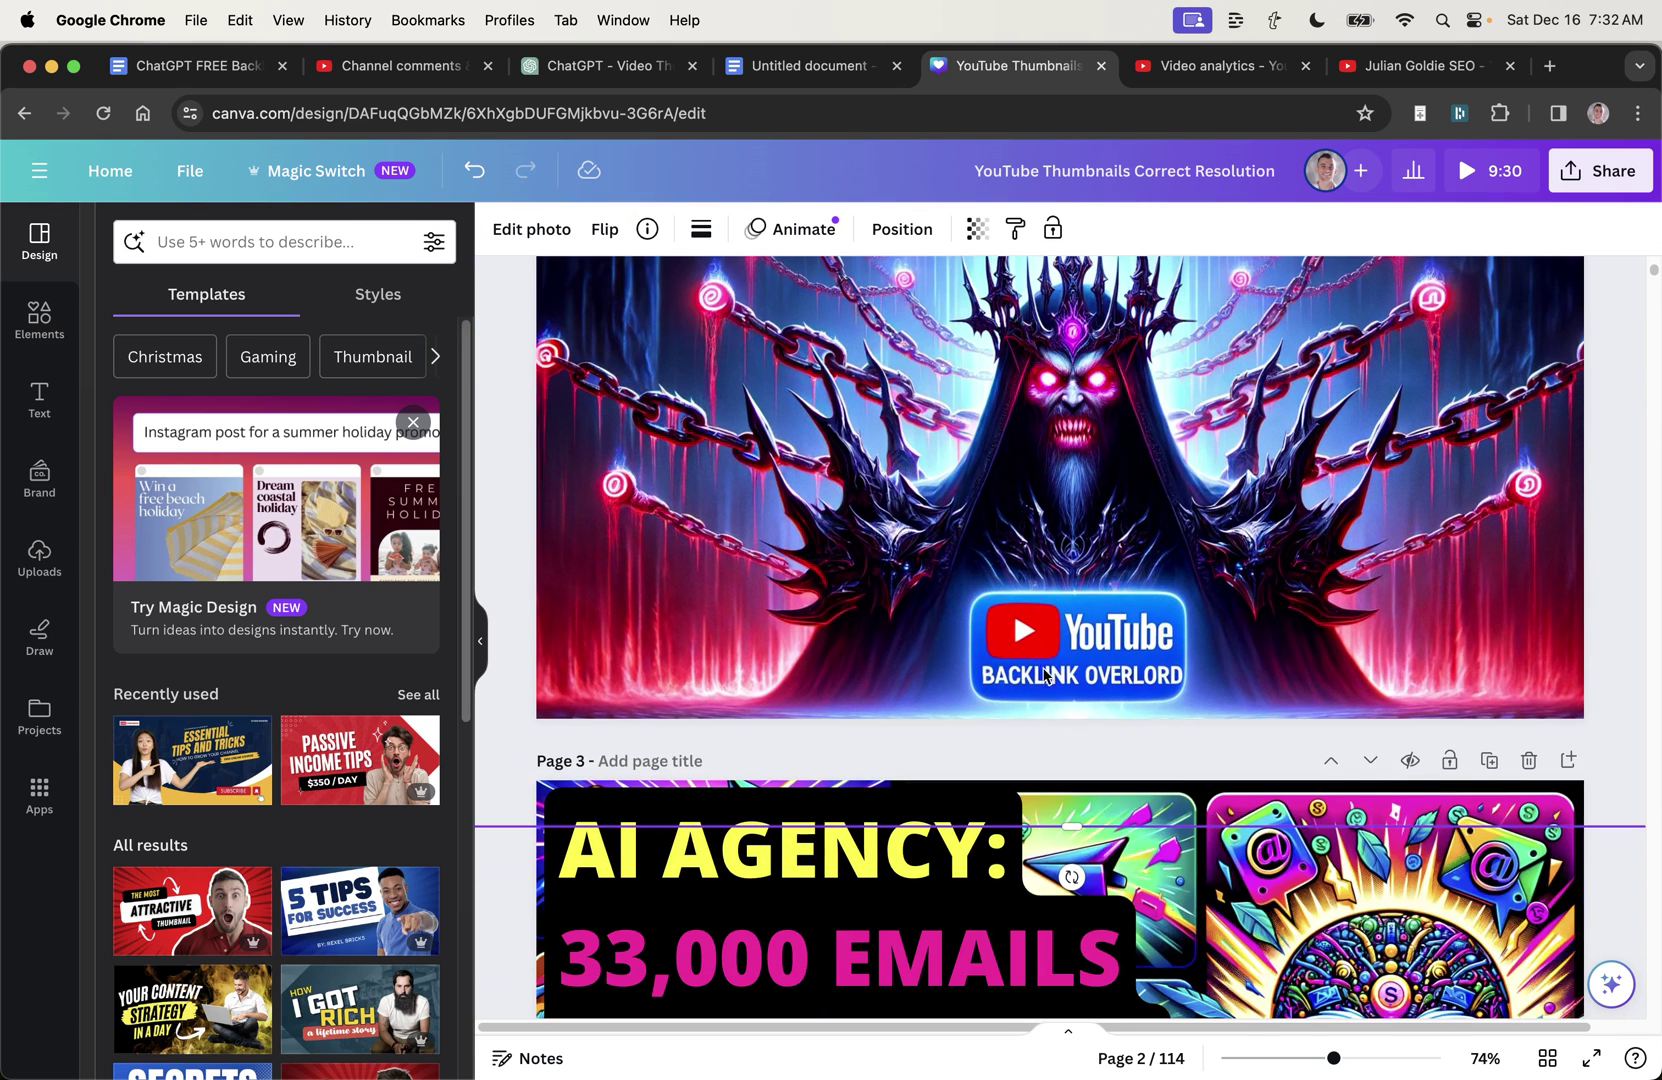
scroll(1046, 677, up, 5)
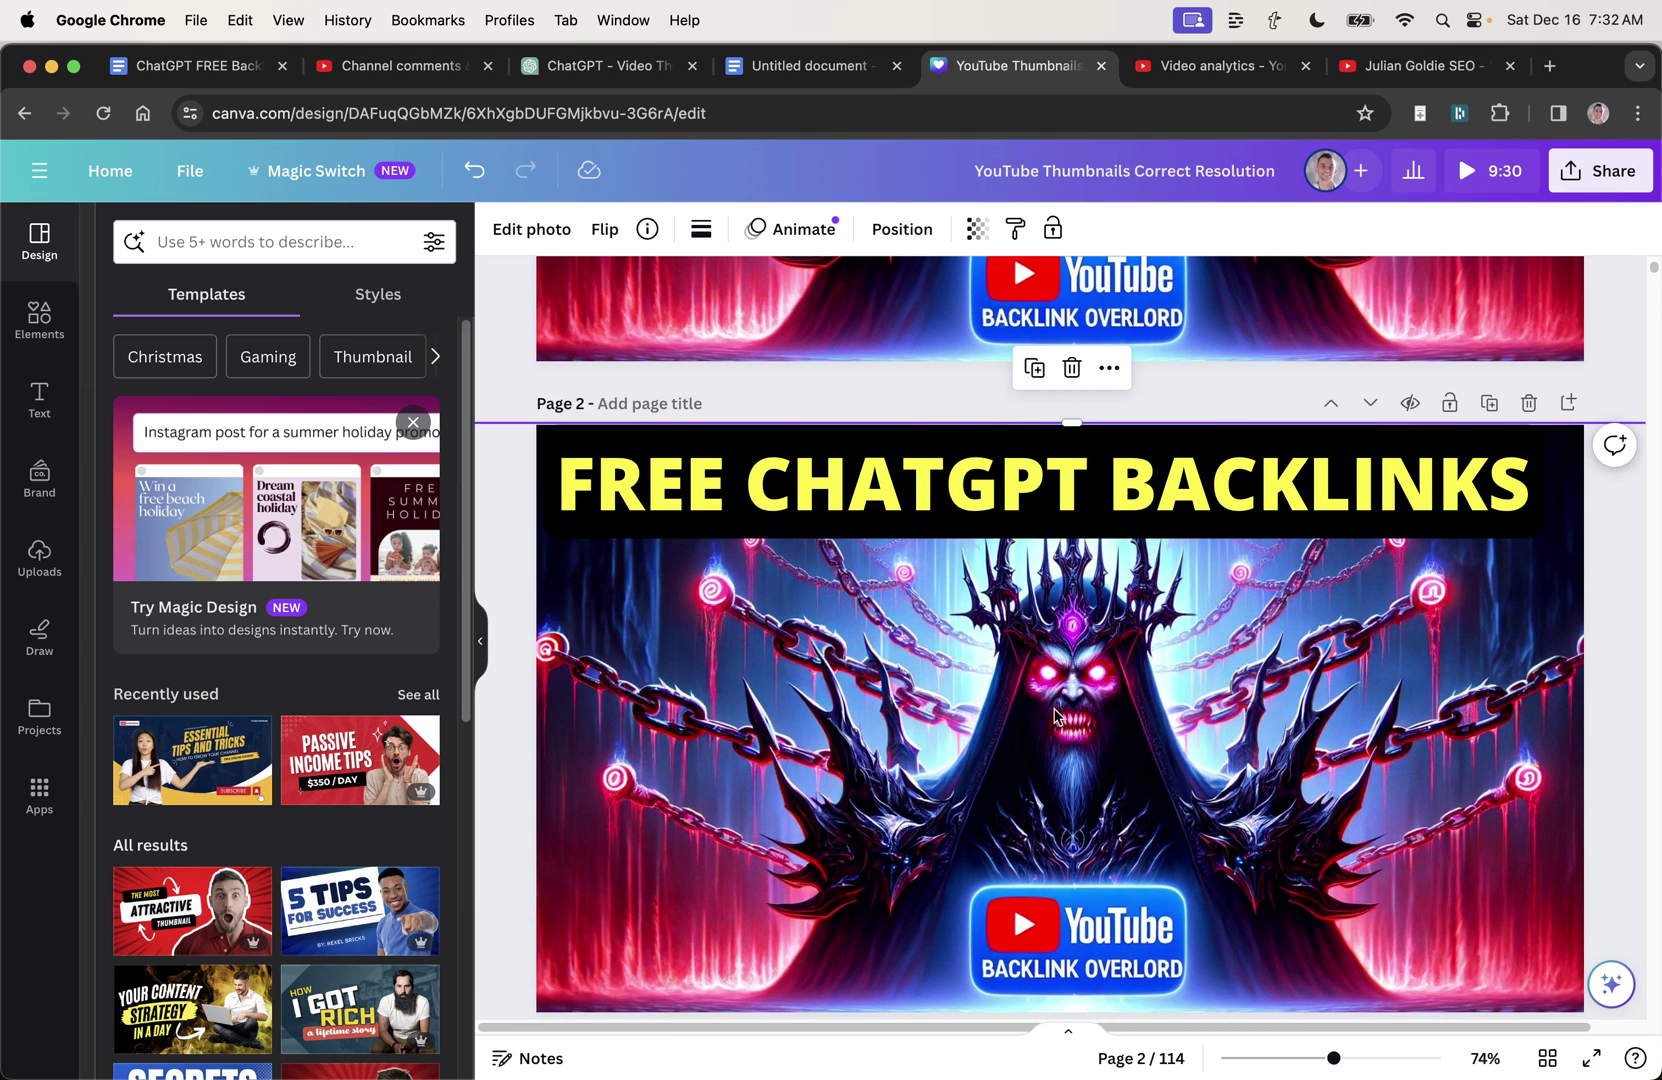
scroll(1045, 662, up, 8)
click(1045, 662)
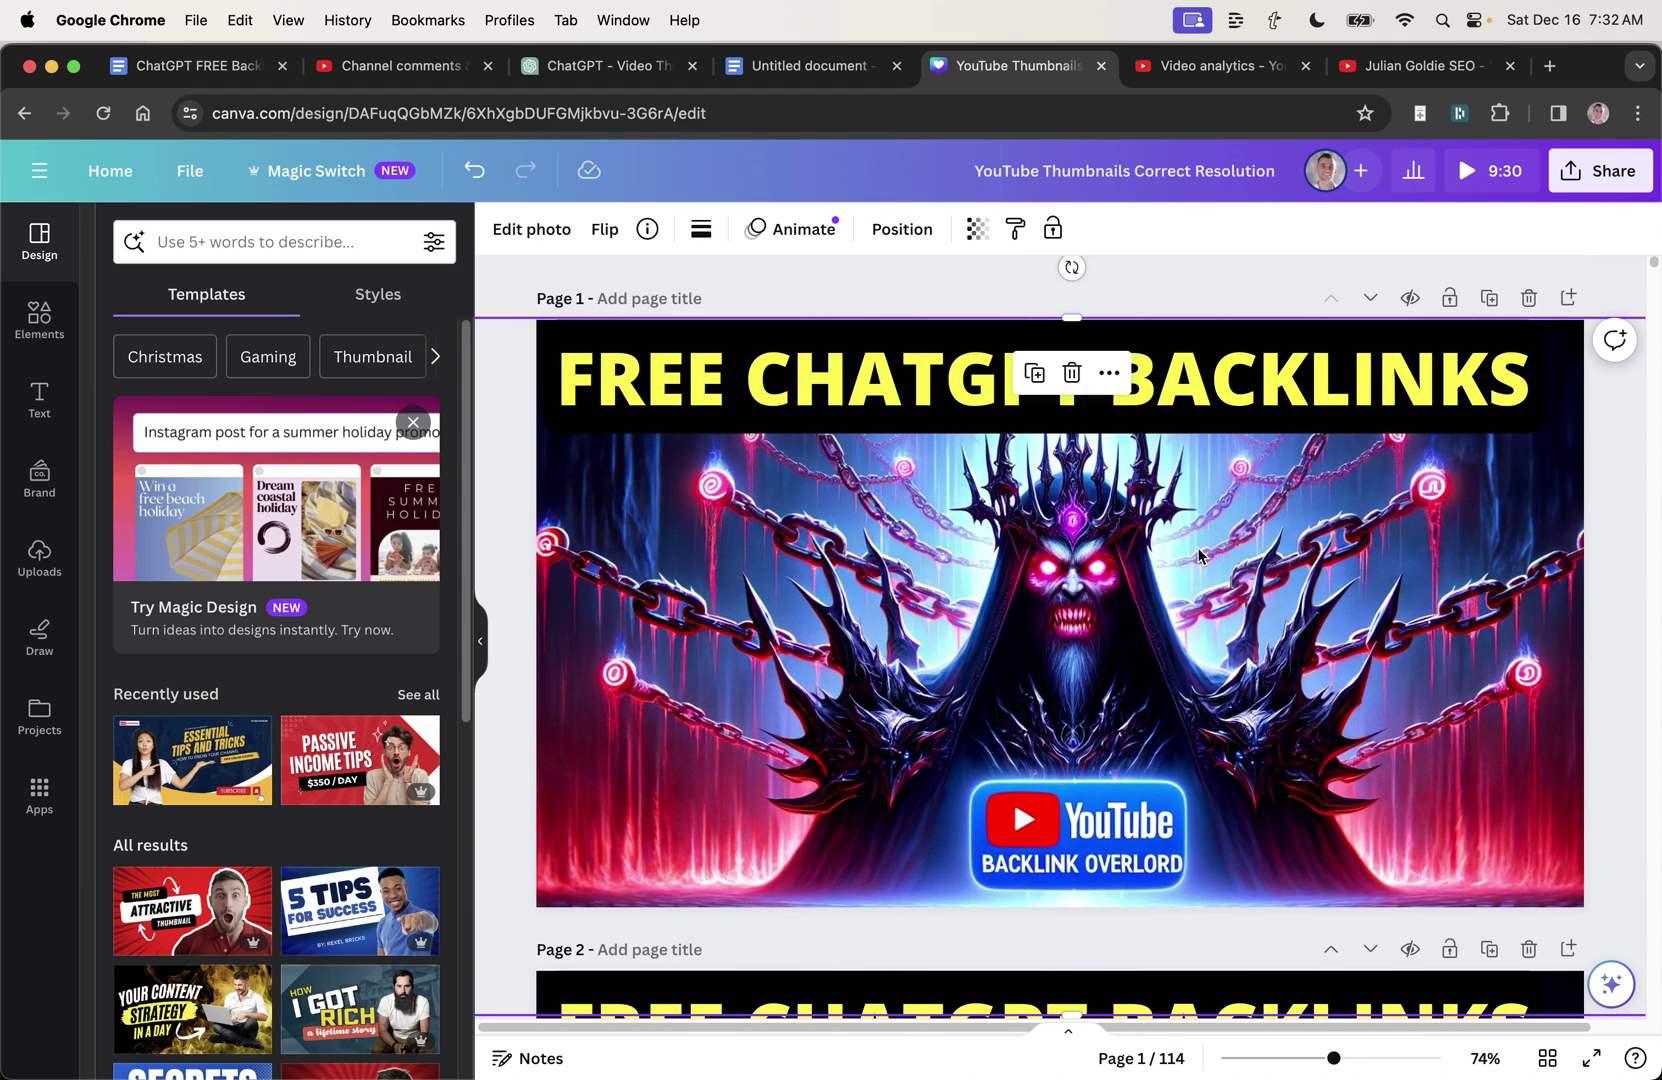
key(Delete)
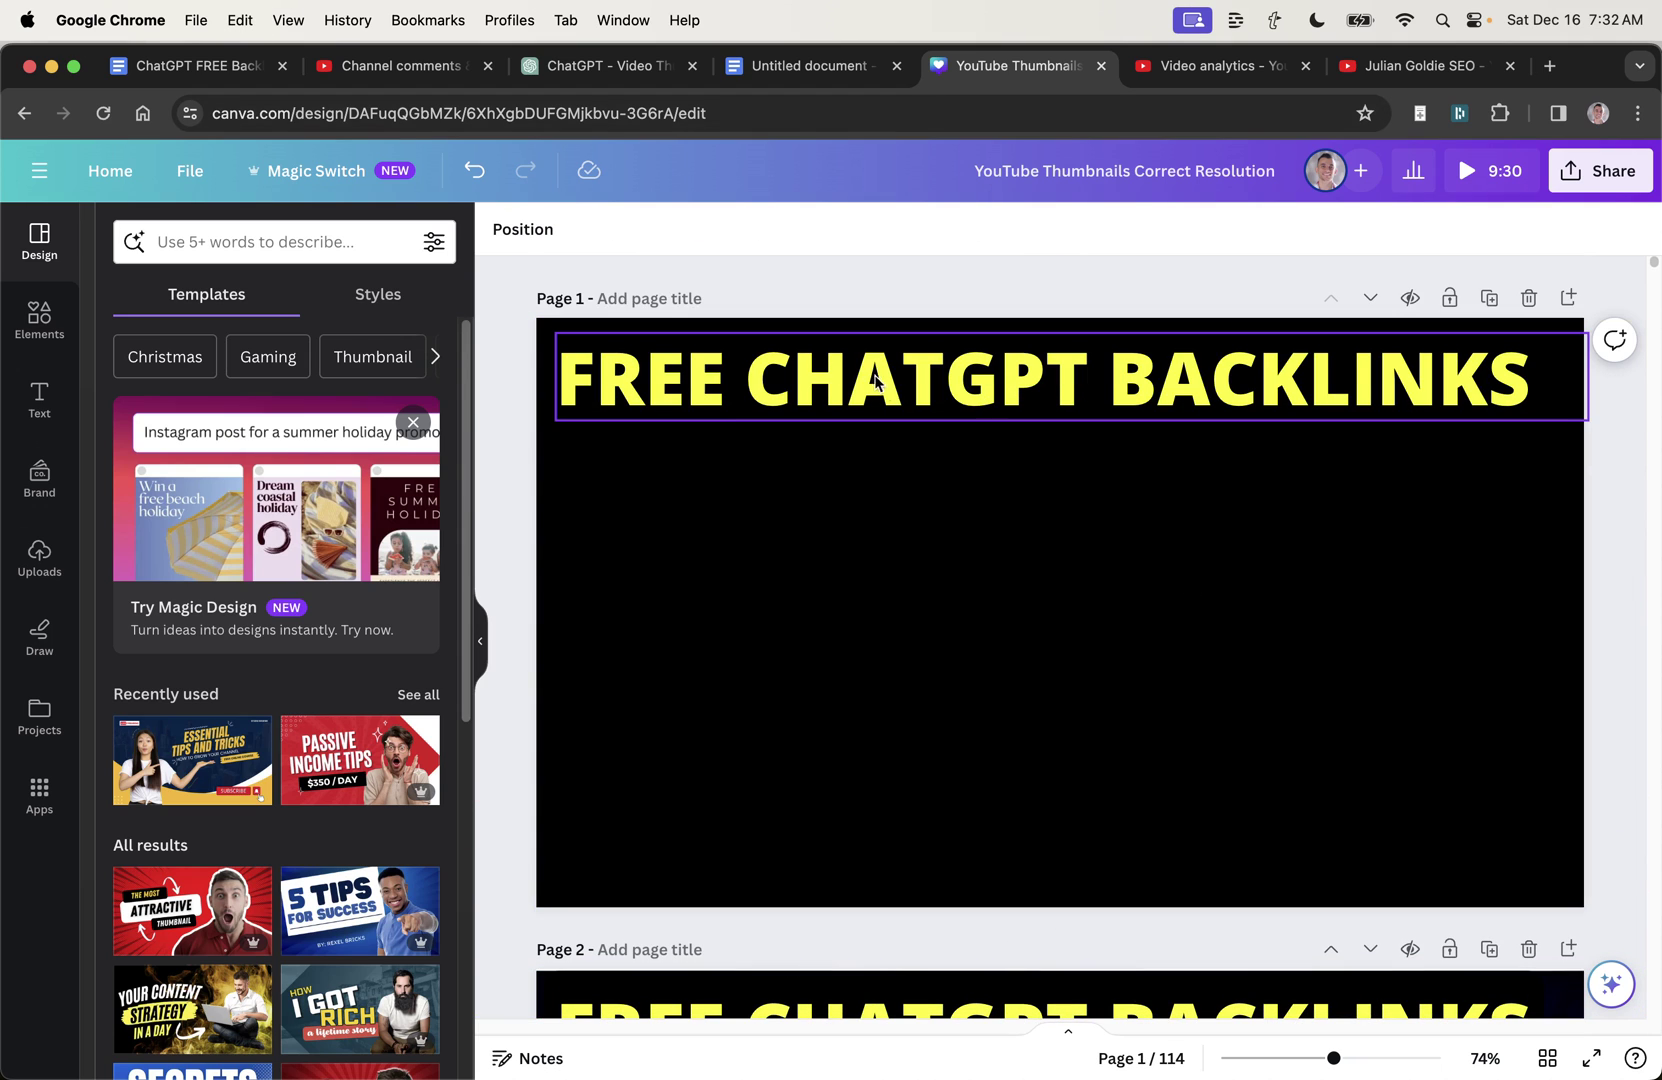
Step: Paste the robot overlord image onto page 1 and stretch it across the page beneath the title
key(cmd+v)
drag(988, 572, 783, 455)
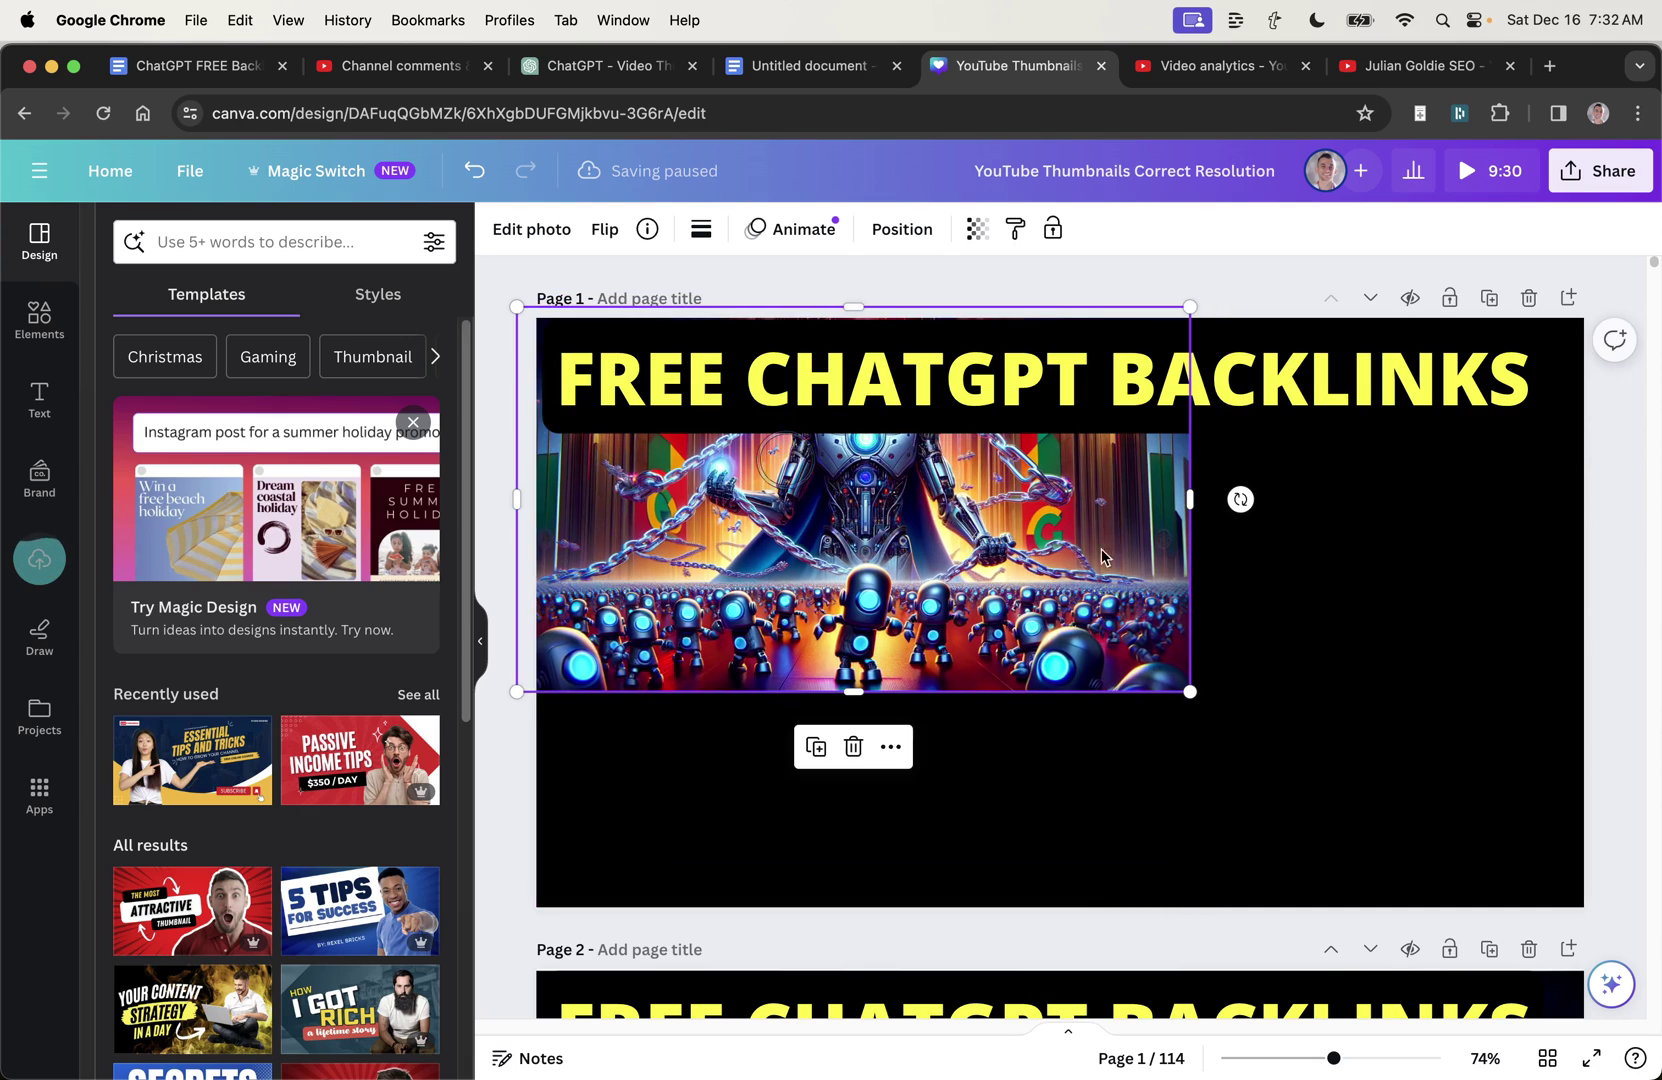
drag(1186, 694, 1600, 870)
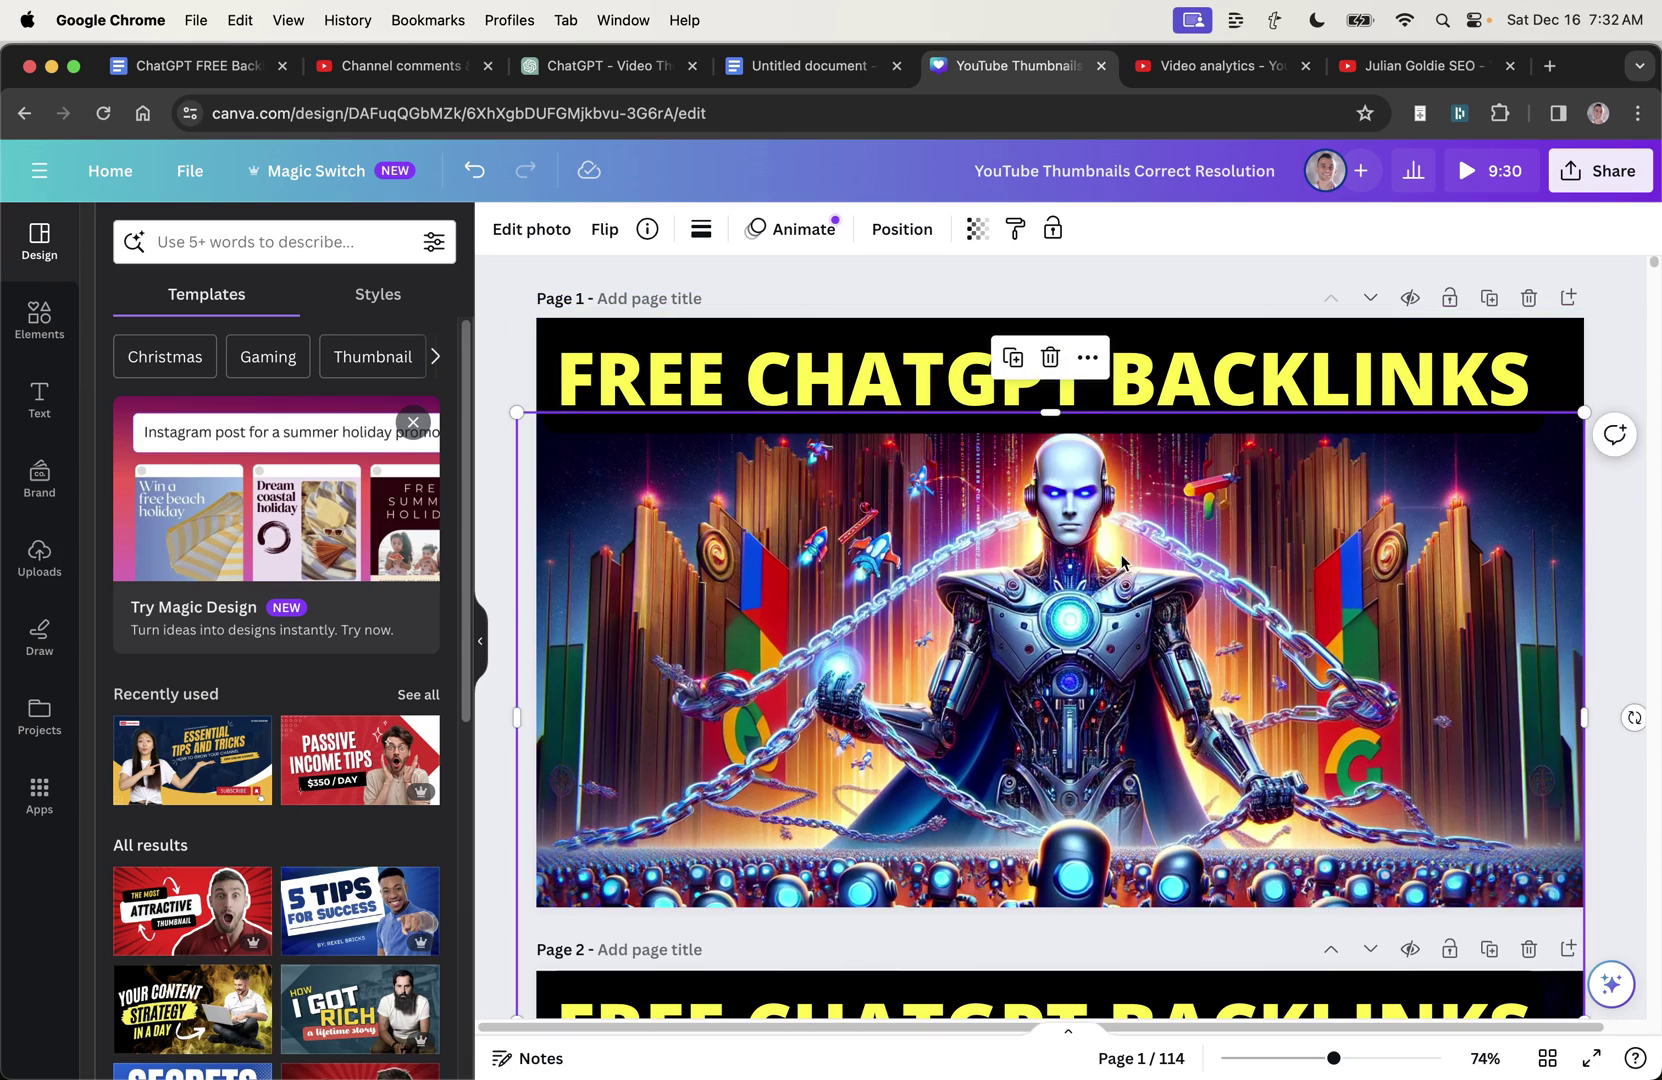
click(1572, 412)
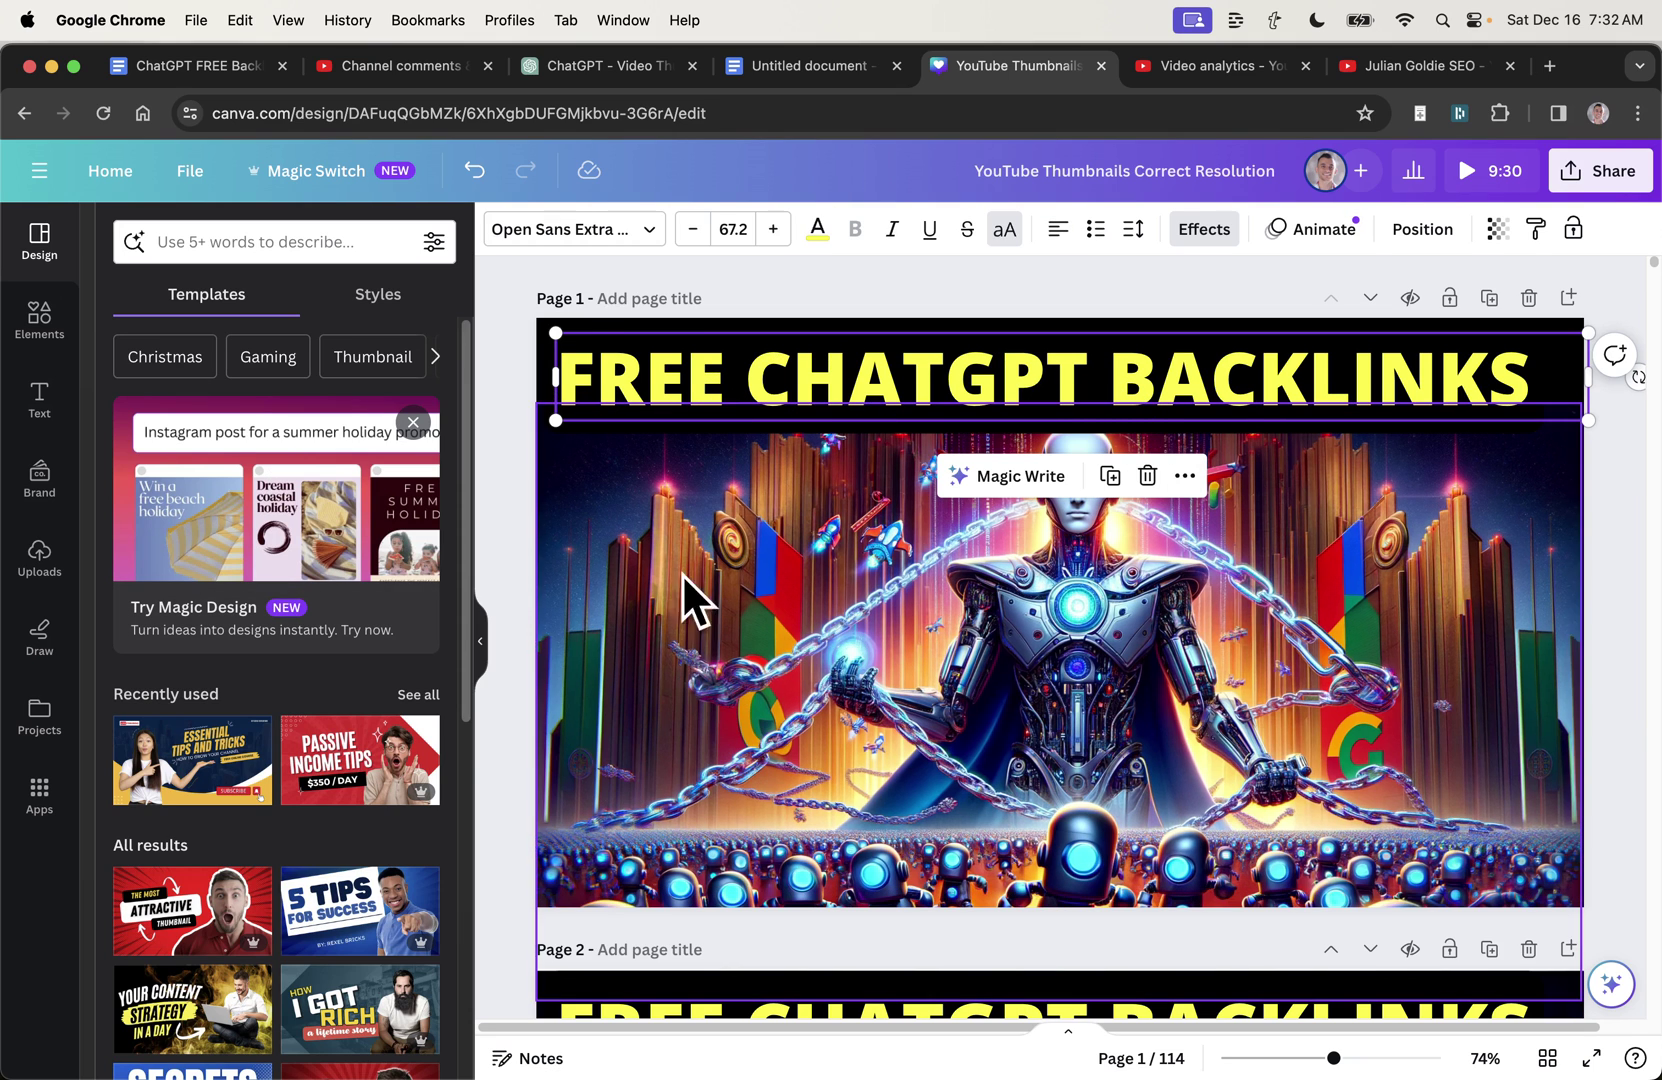
click(485, 567)
Step: Reorder the tabs so the Video Thumbnails chat sits after the Docs notes
scroll(994, 686, down, 1)
click(800, 66)
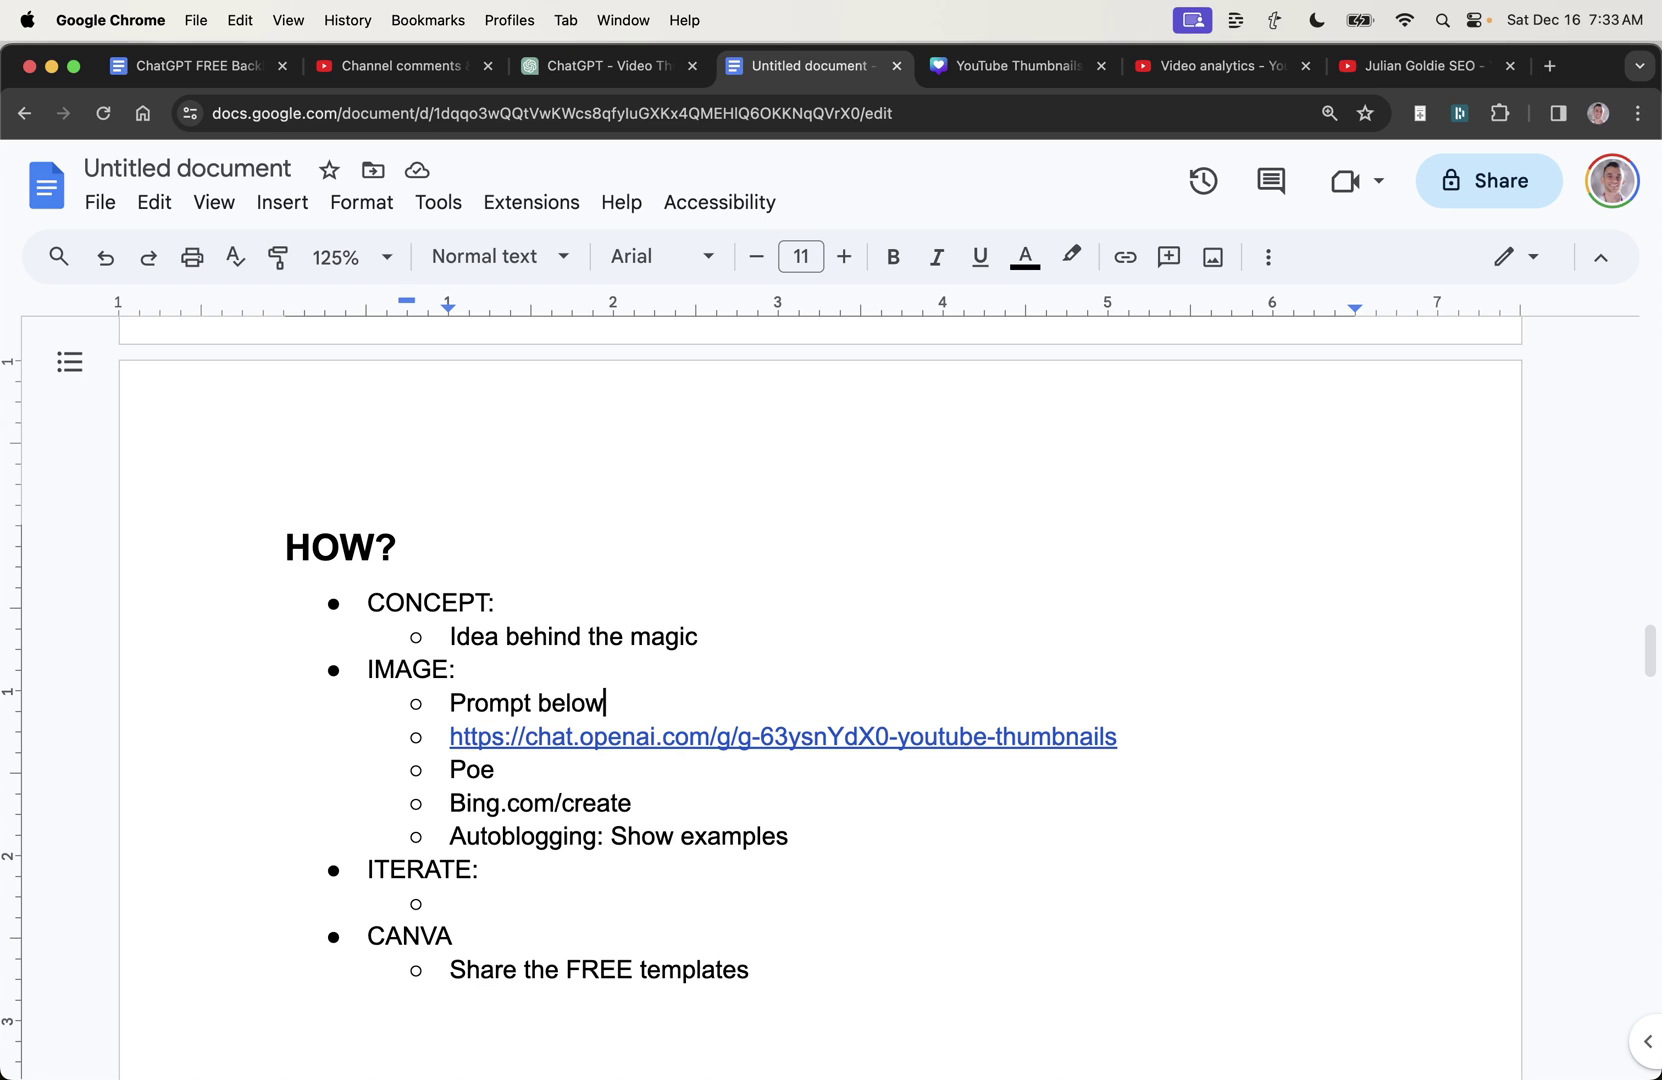
click(605, 66)
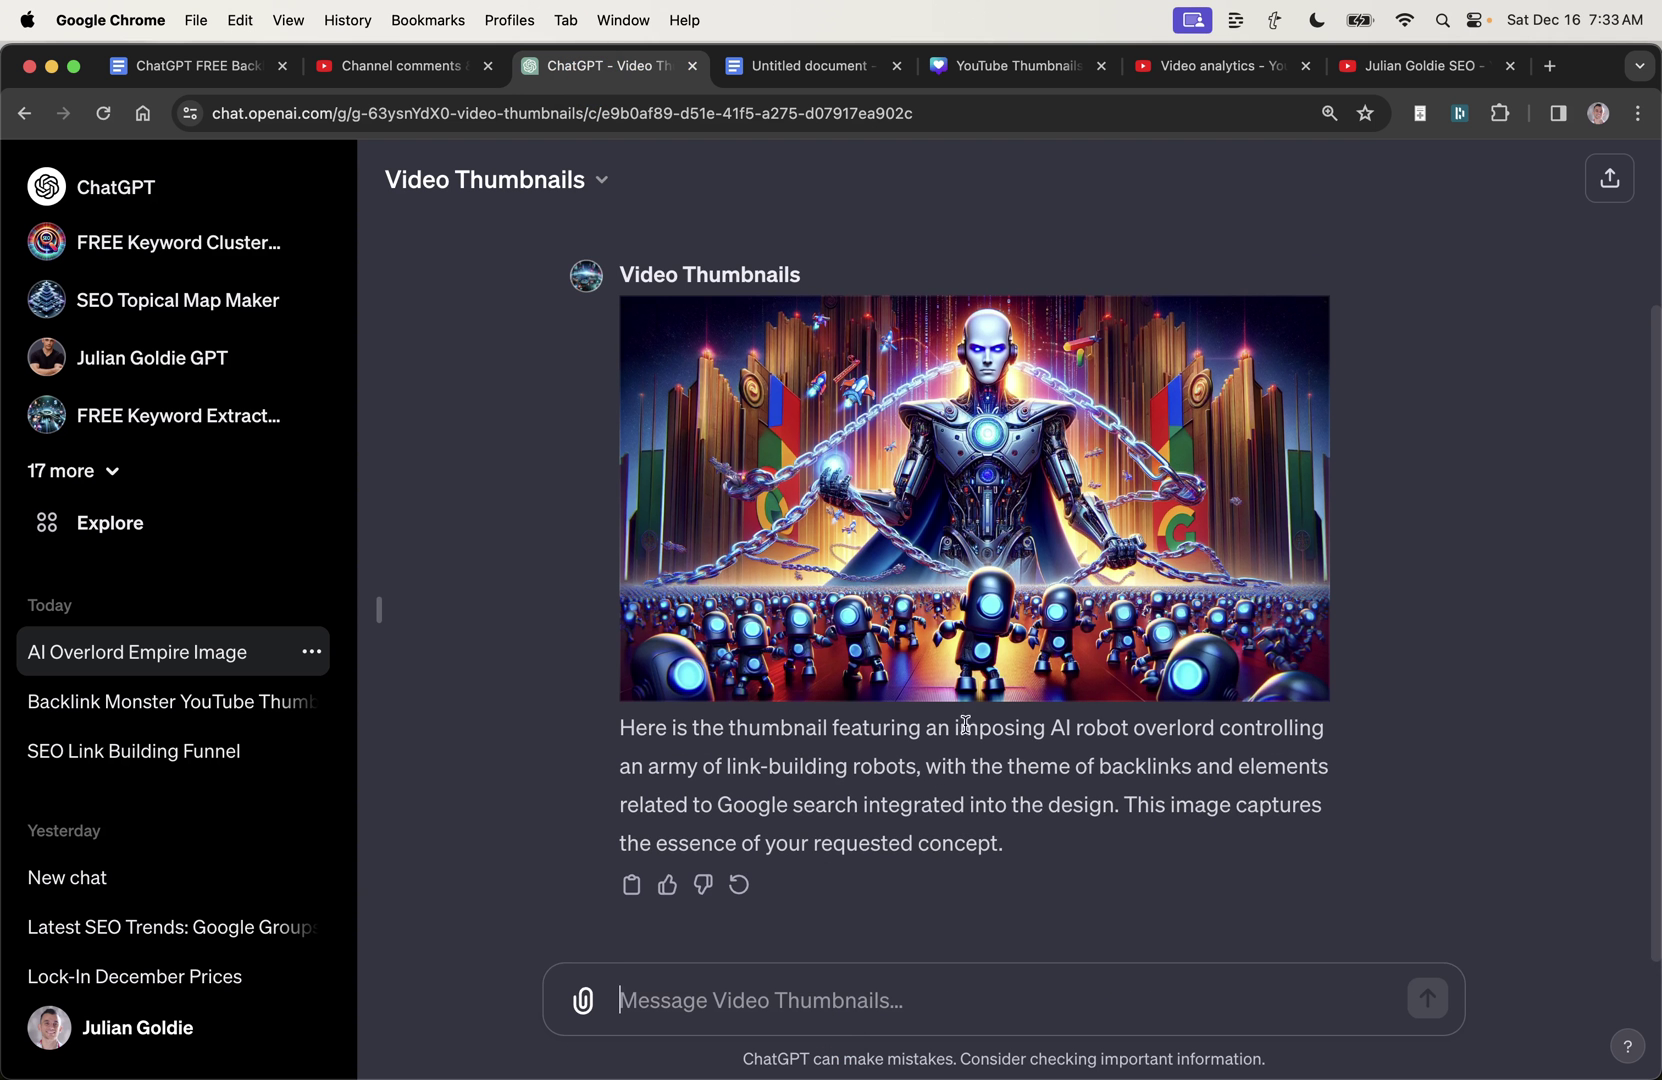
drag(652, 70, 866, 108)
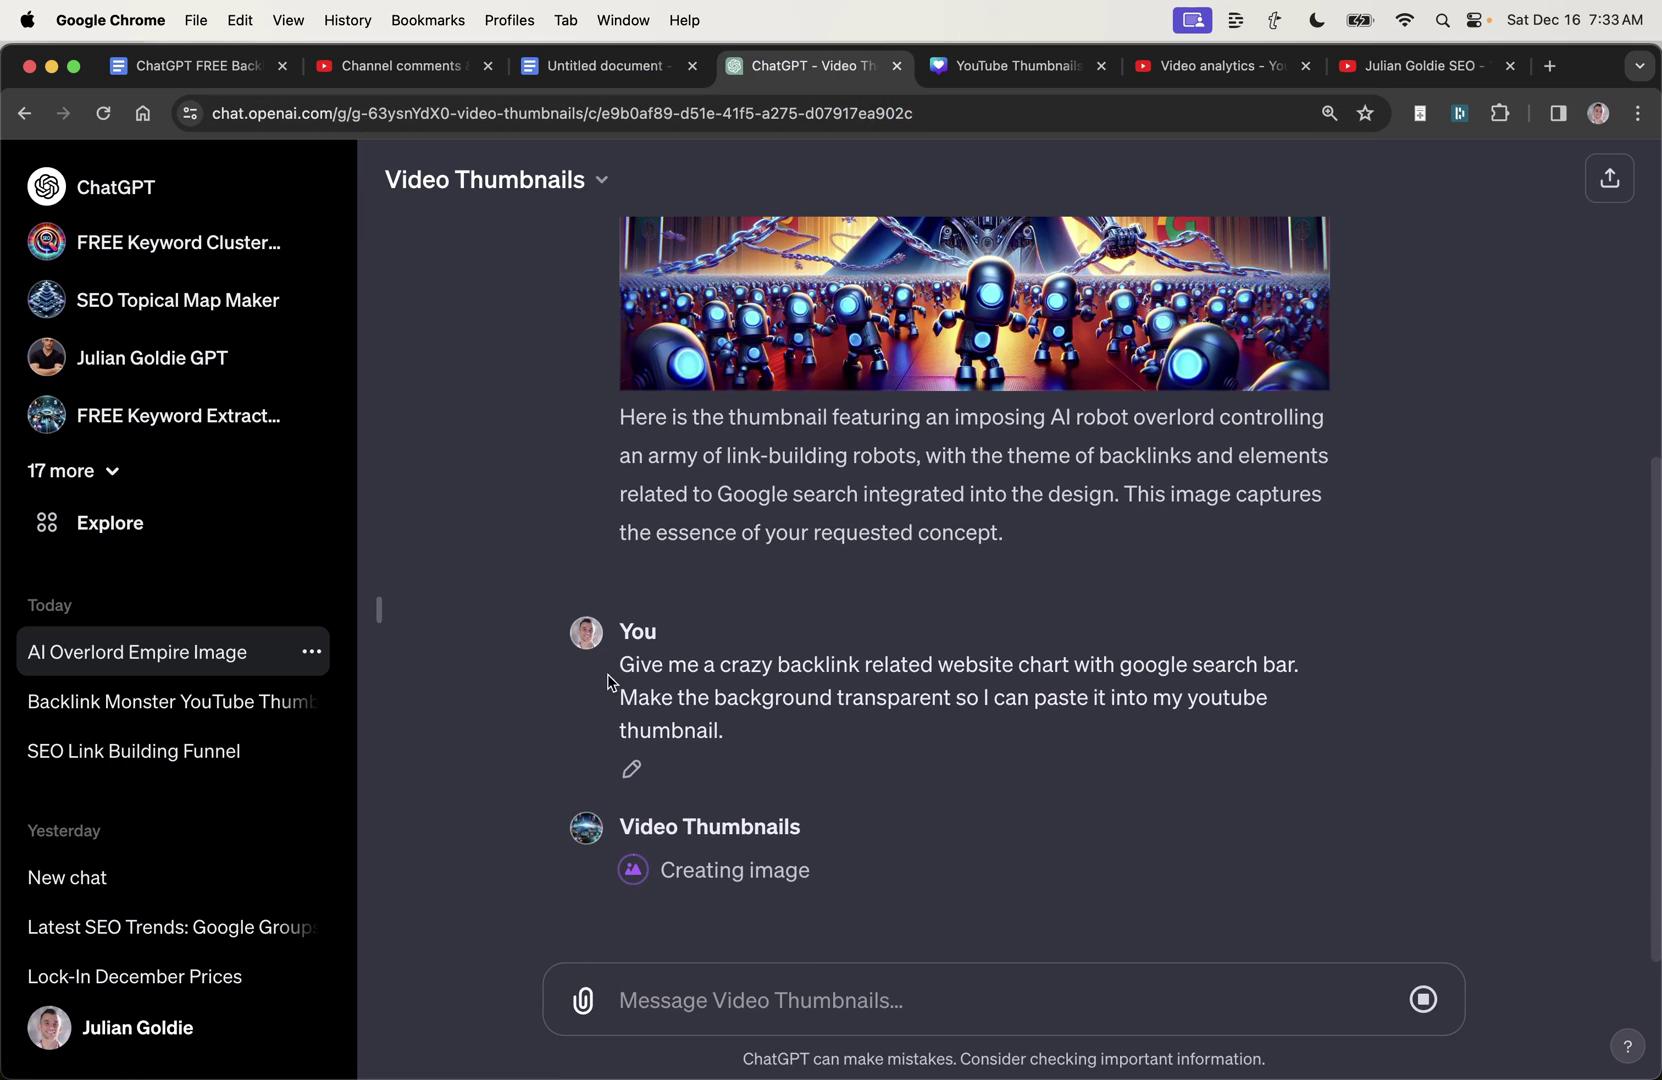
Step: Request a crazy backlink website chart with a Google search bar on a transparent background
drag(620, 665, 1290, 738)
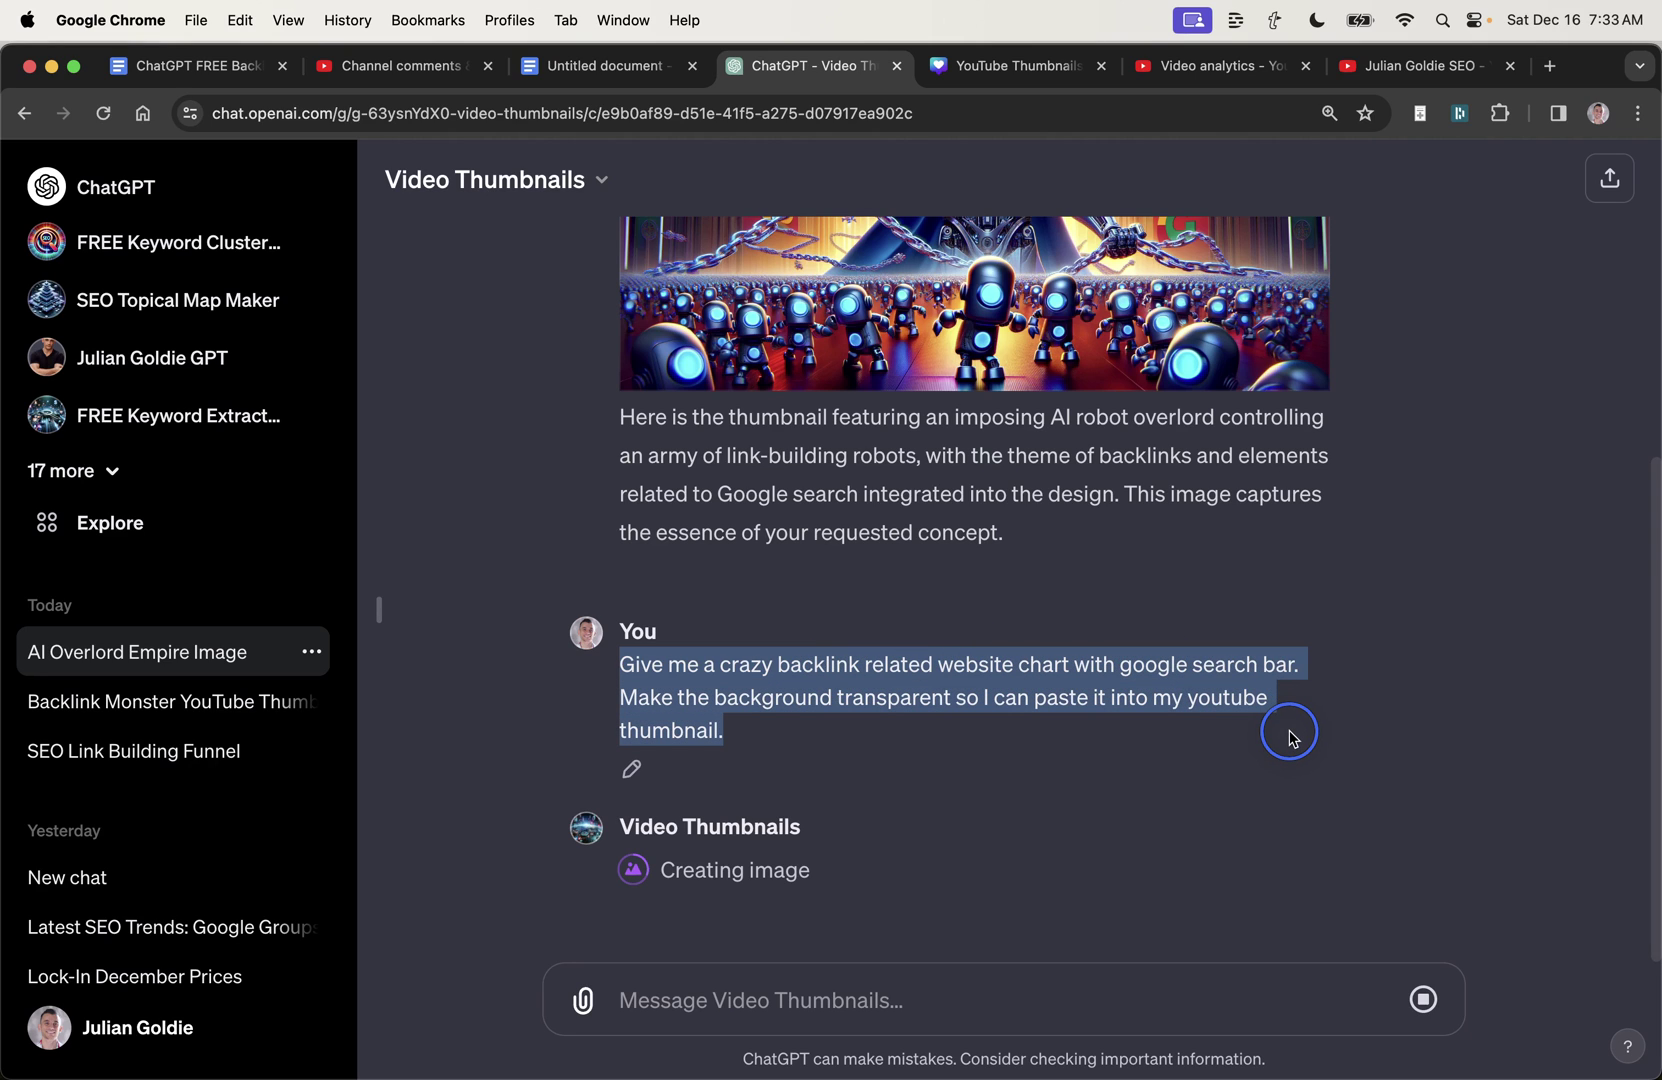
click(878, 702)
drag(905, 720, 586, 668)
click(866, 668)
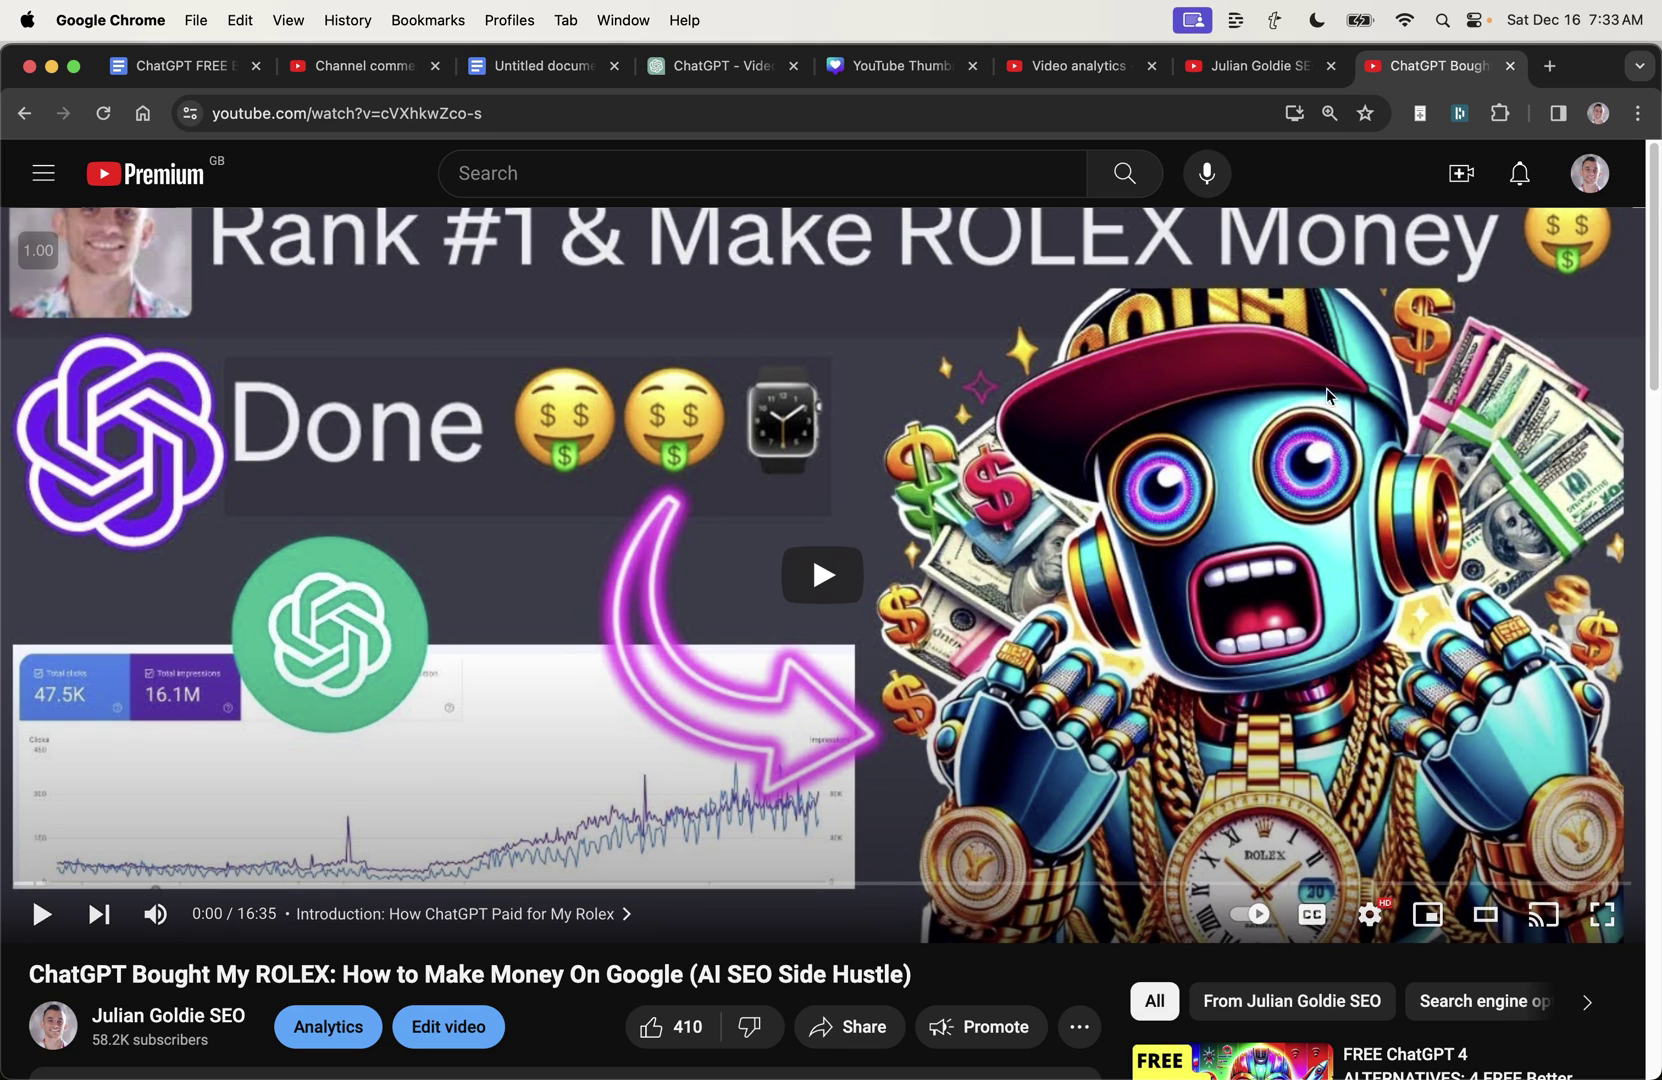
click(742, 66)
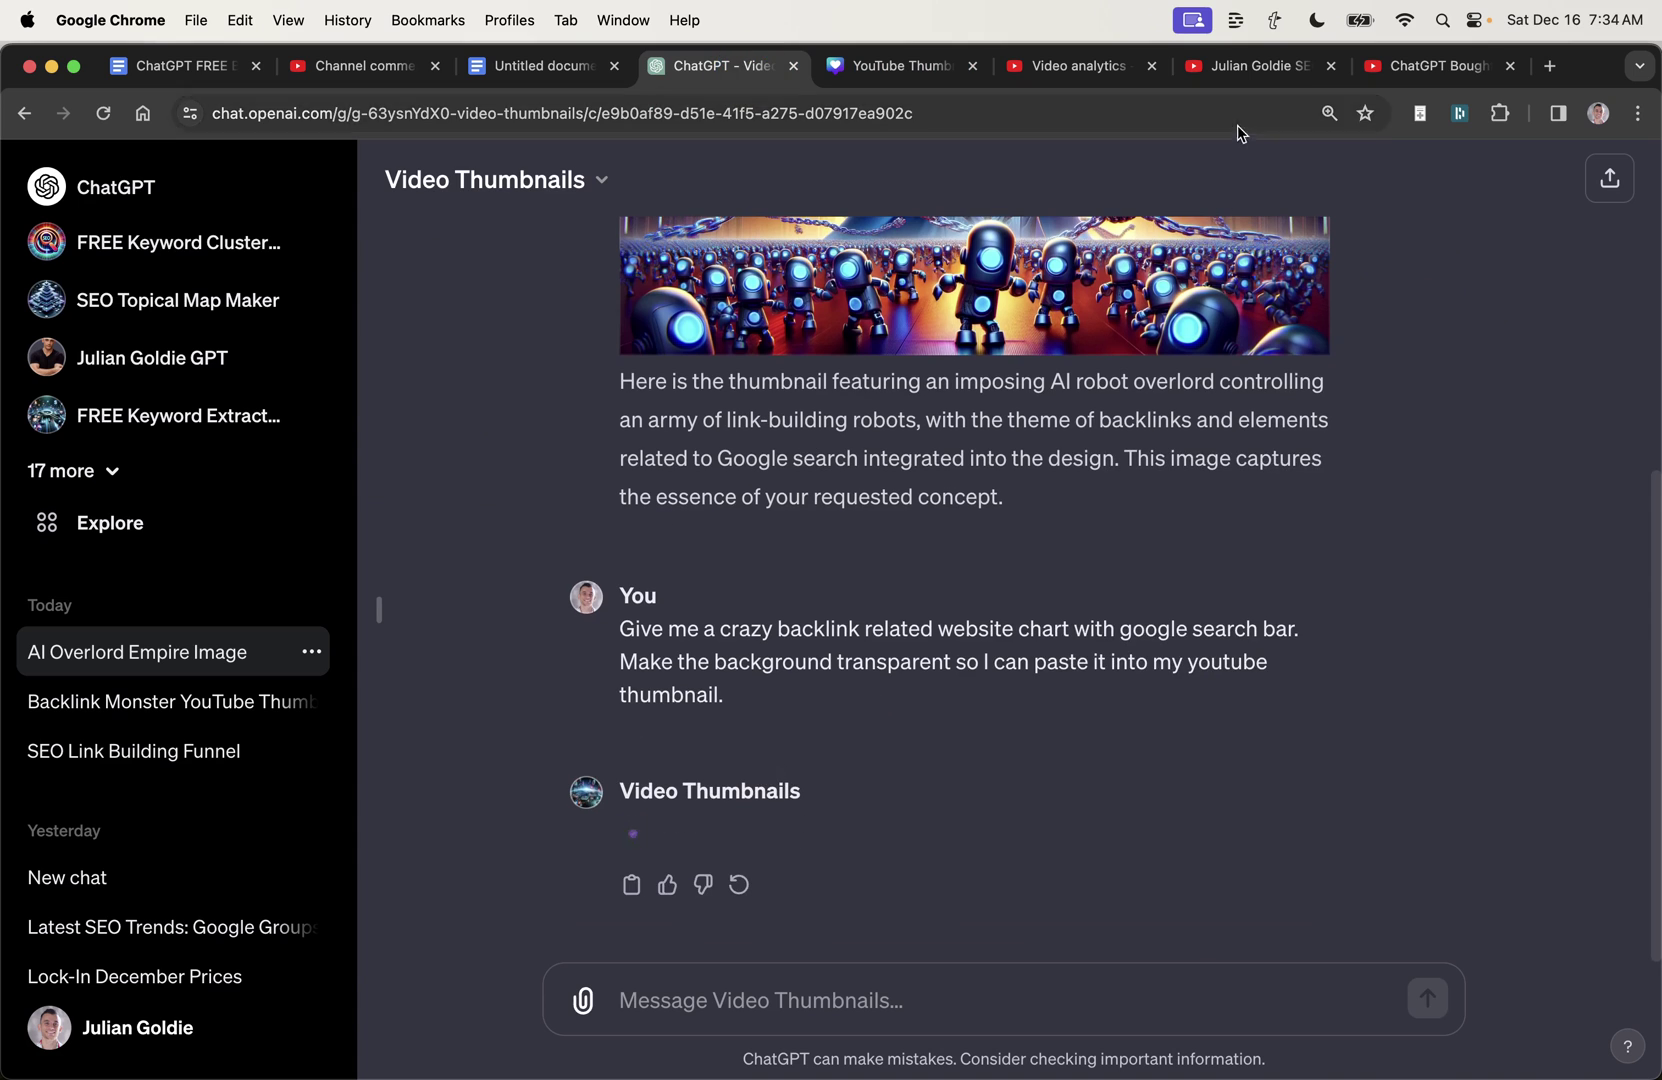
click(1418, 66)
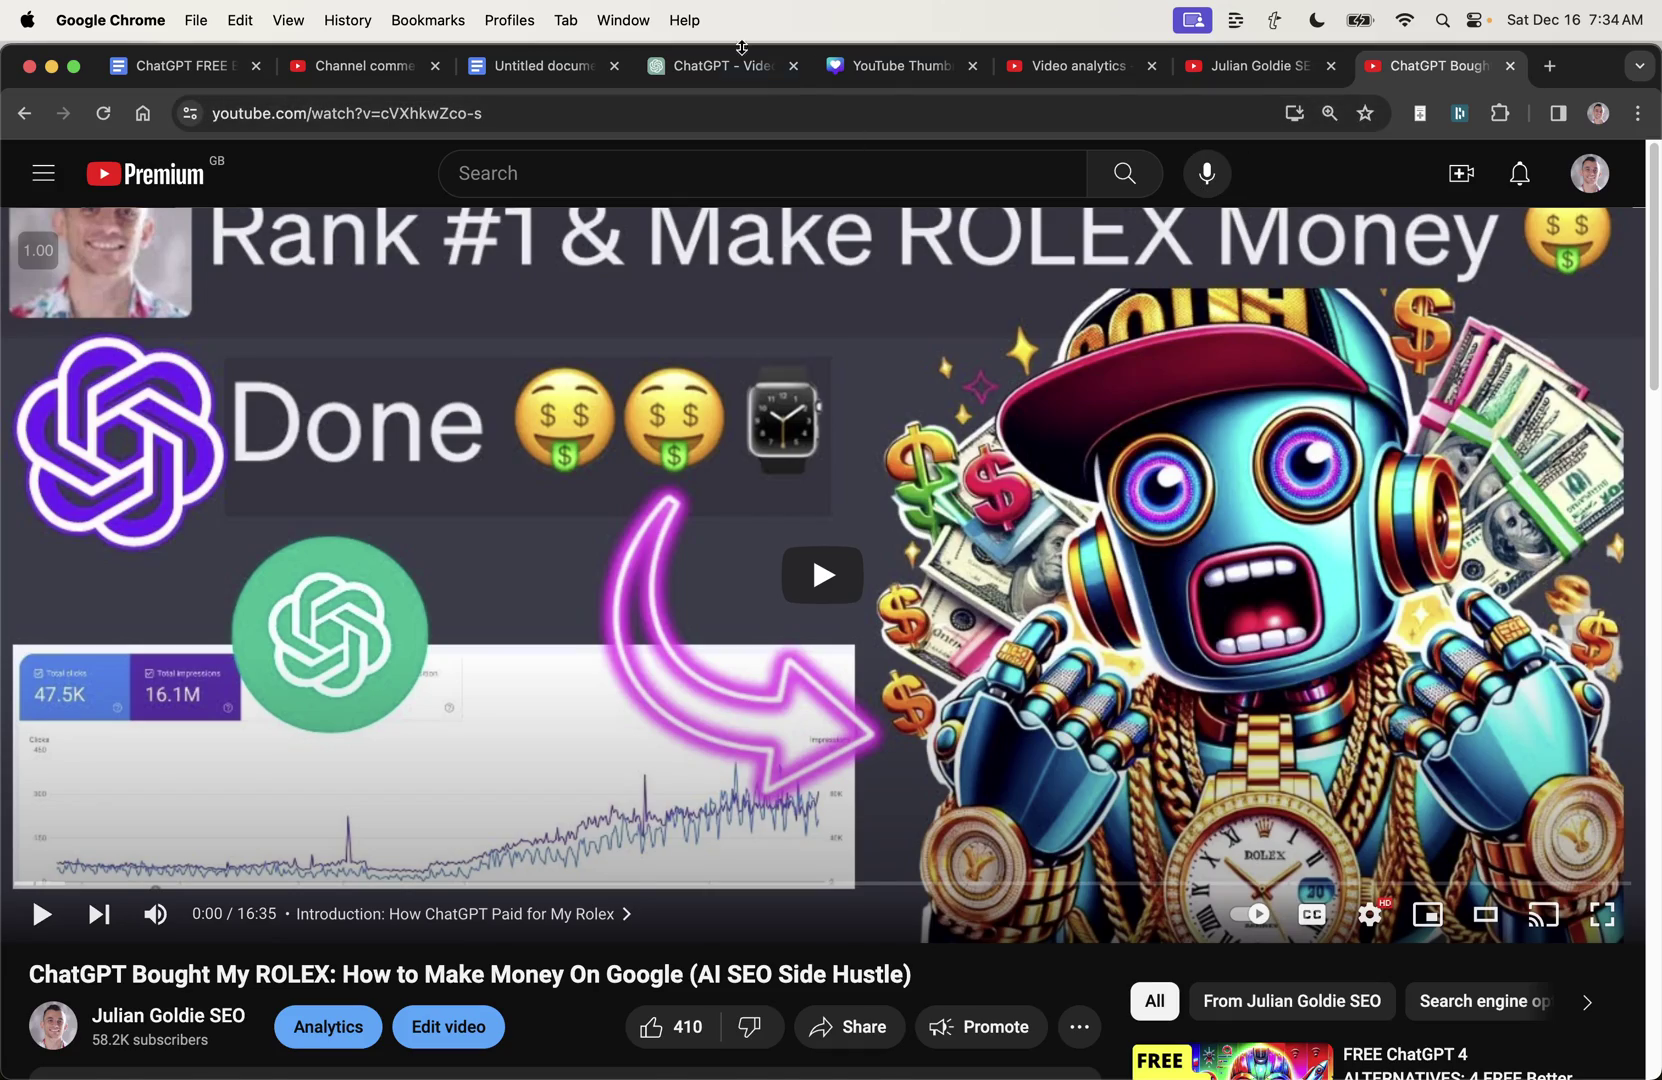
Step: Close the ChatGPT Bought My ROLEX video page, browse the thumbnails, and return to Canva's page 3
key(super+w)
scroll(1204, 572, down, 5)
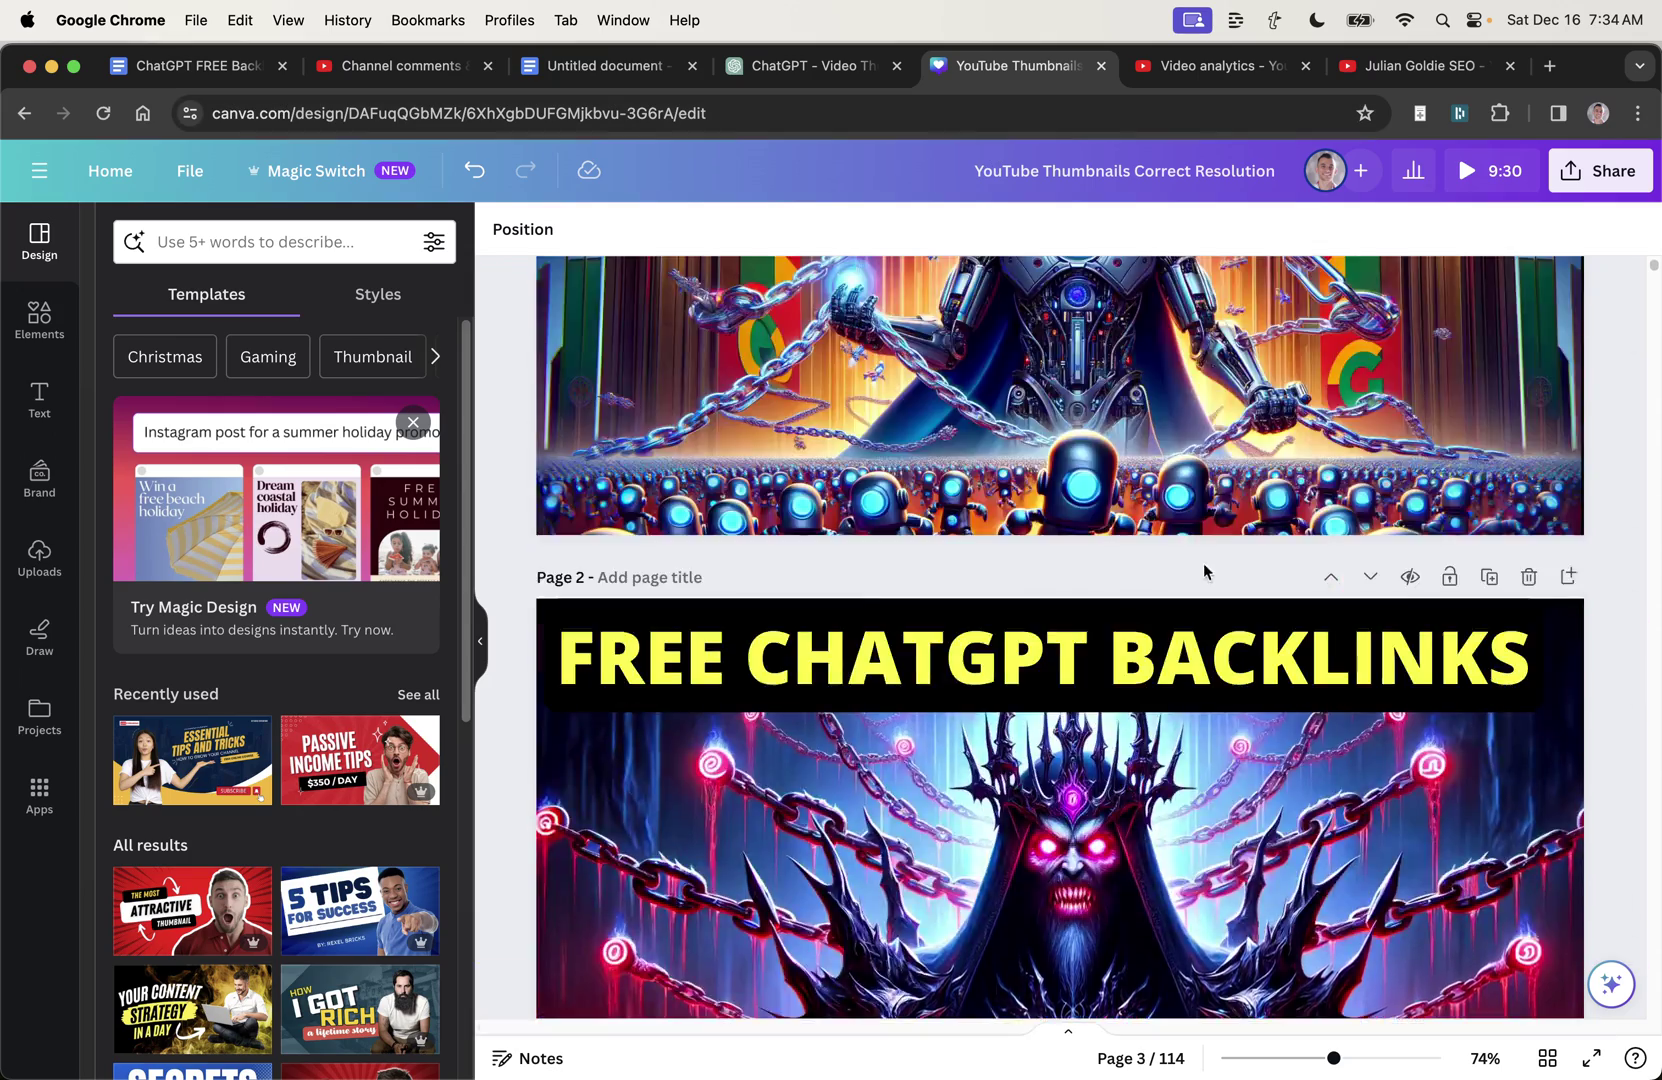
scroll(1204, 572, down, 10)
scroll(1128, 542, up, 8)
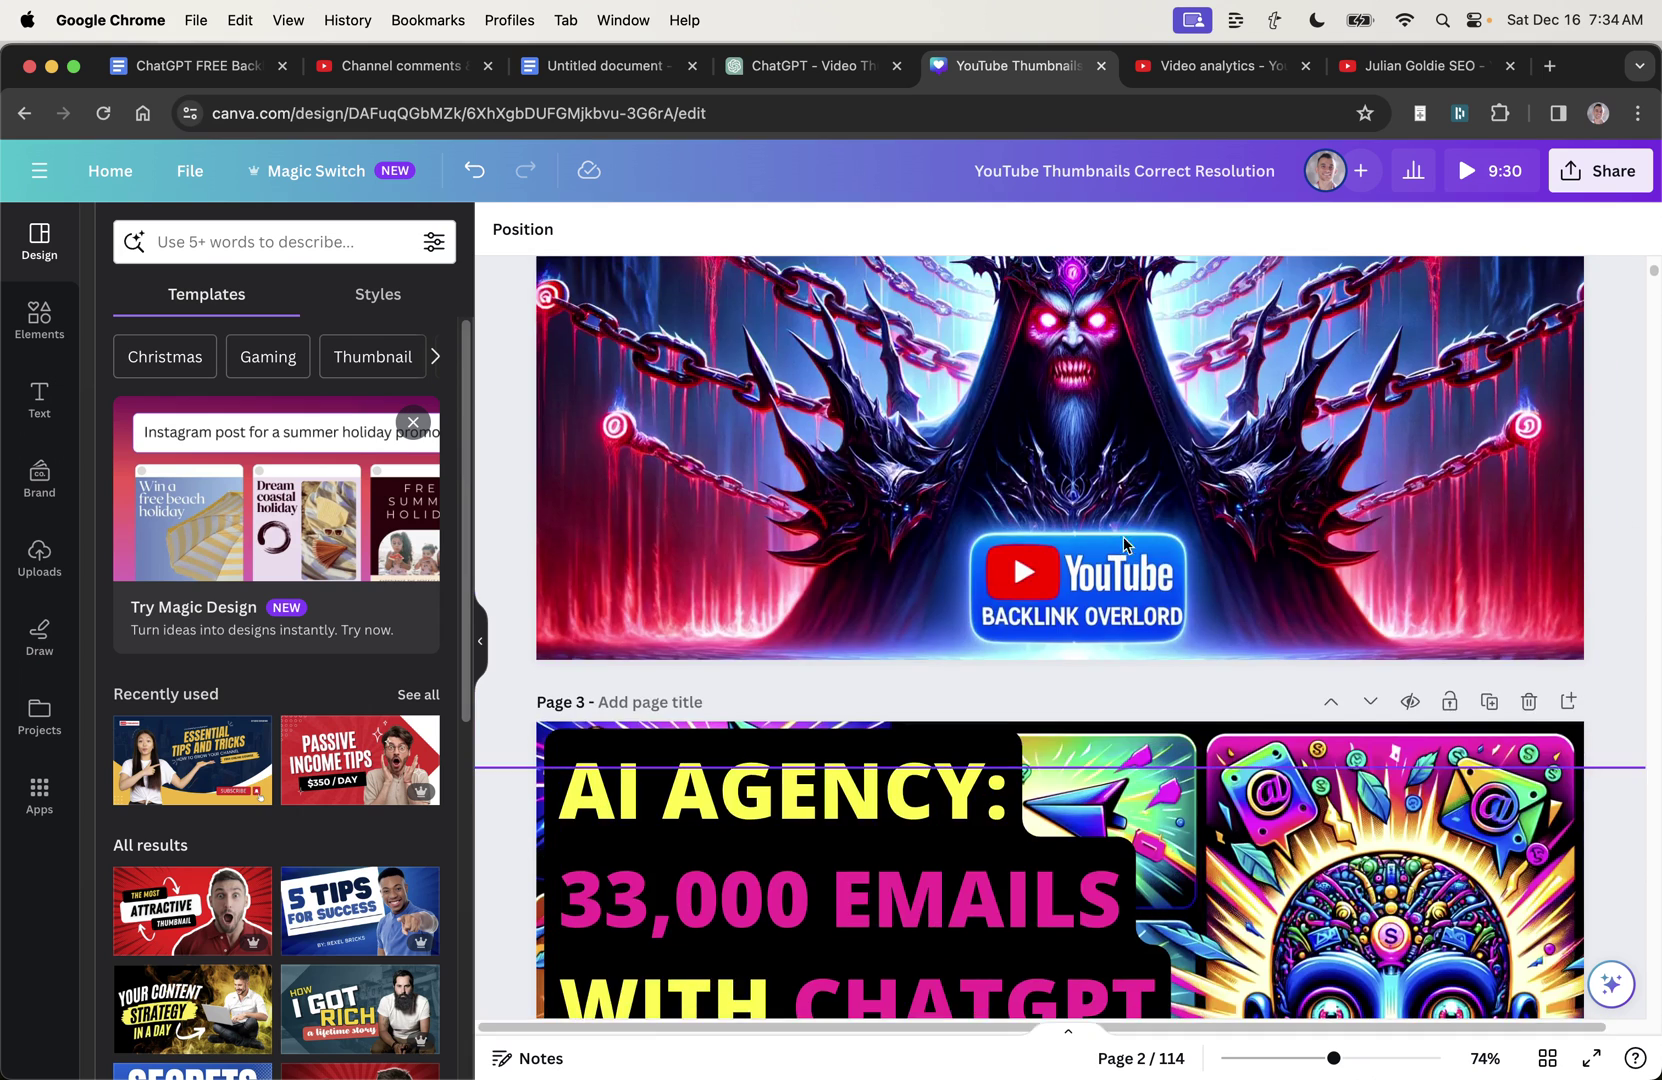
scroll(1124, 543, down, 3)
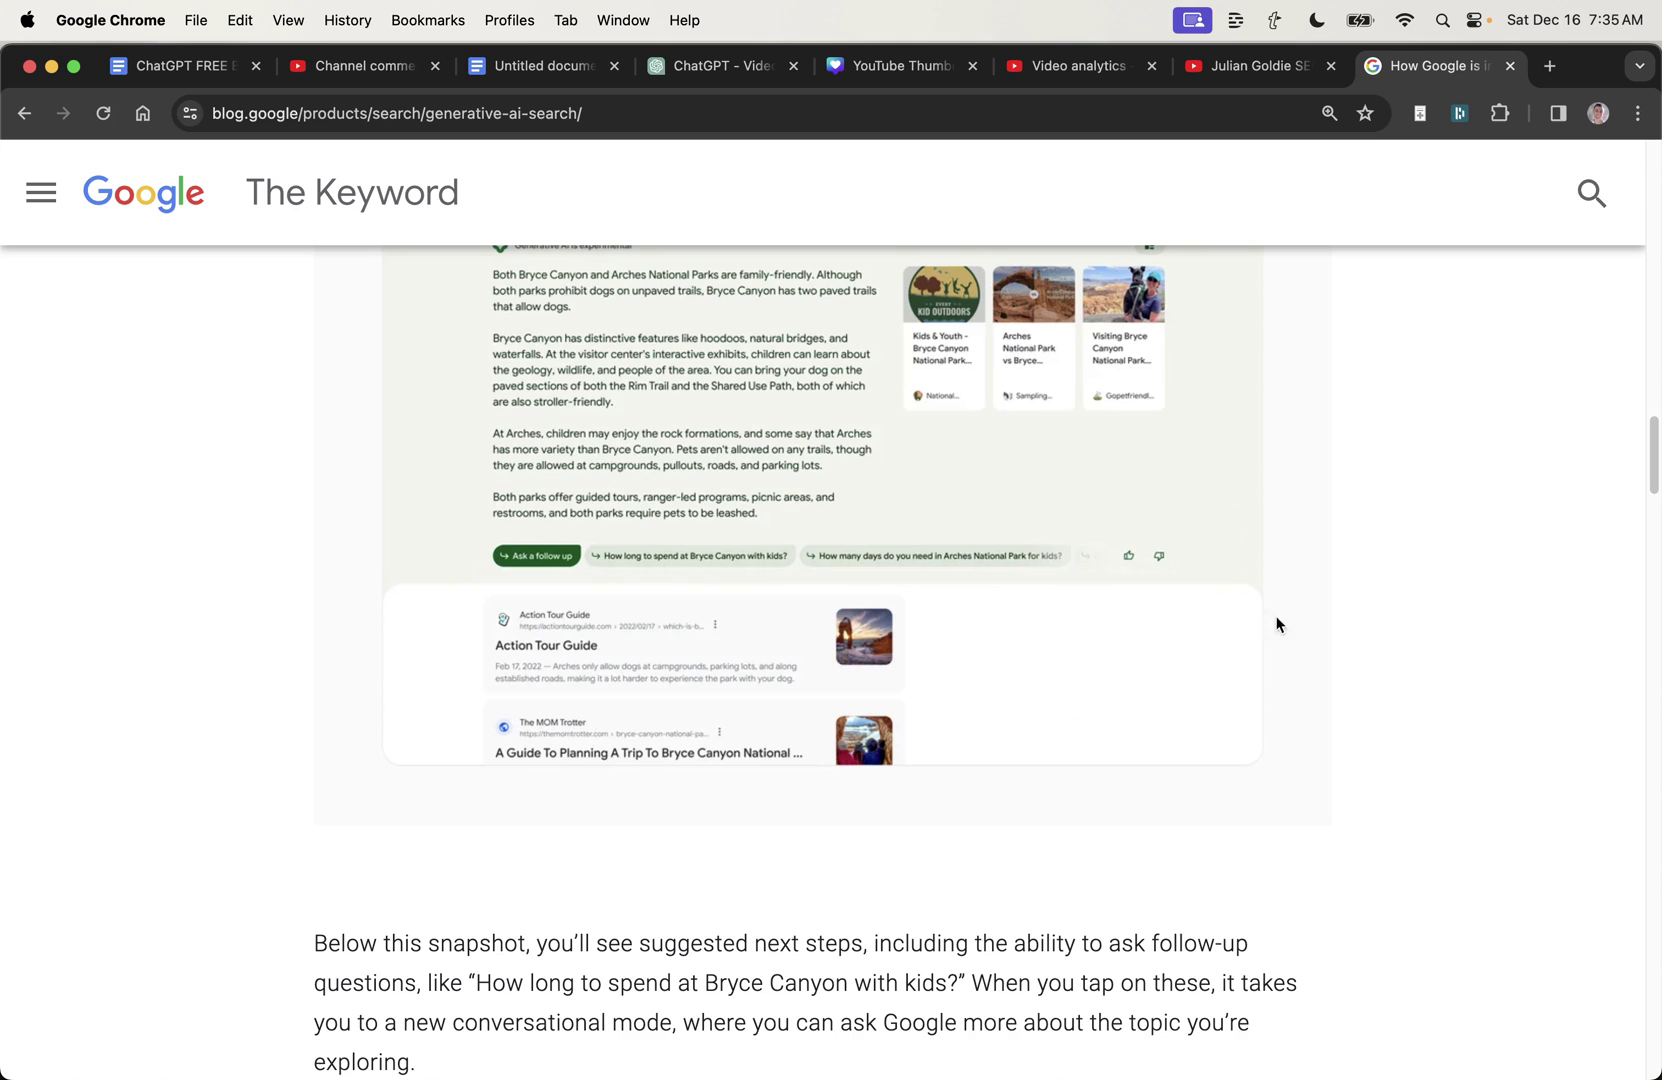
scroll(1093, 363, up, 1)
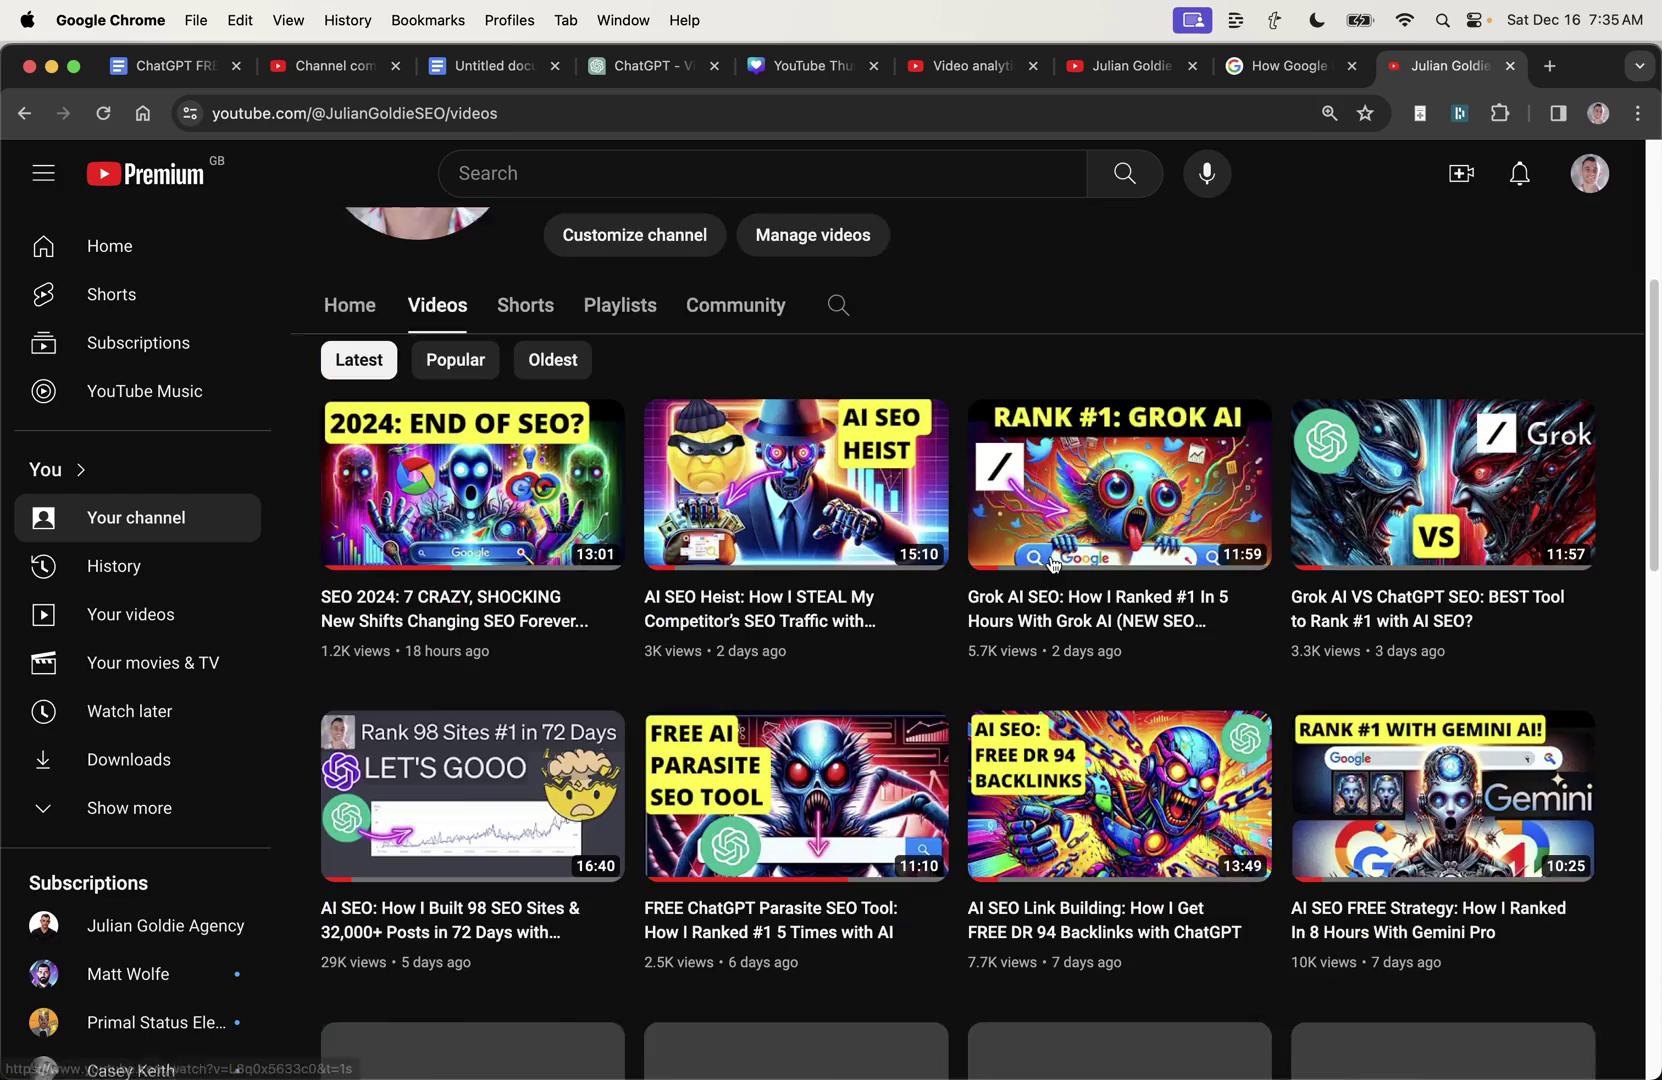
scroll(903, 737, down, 7)
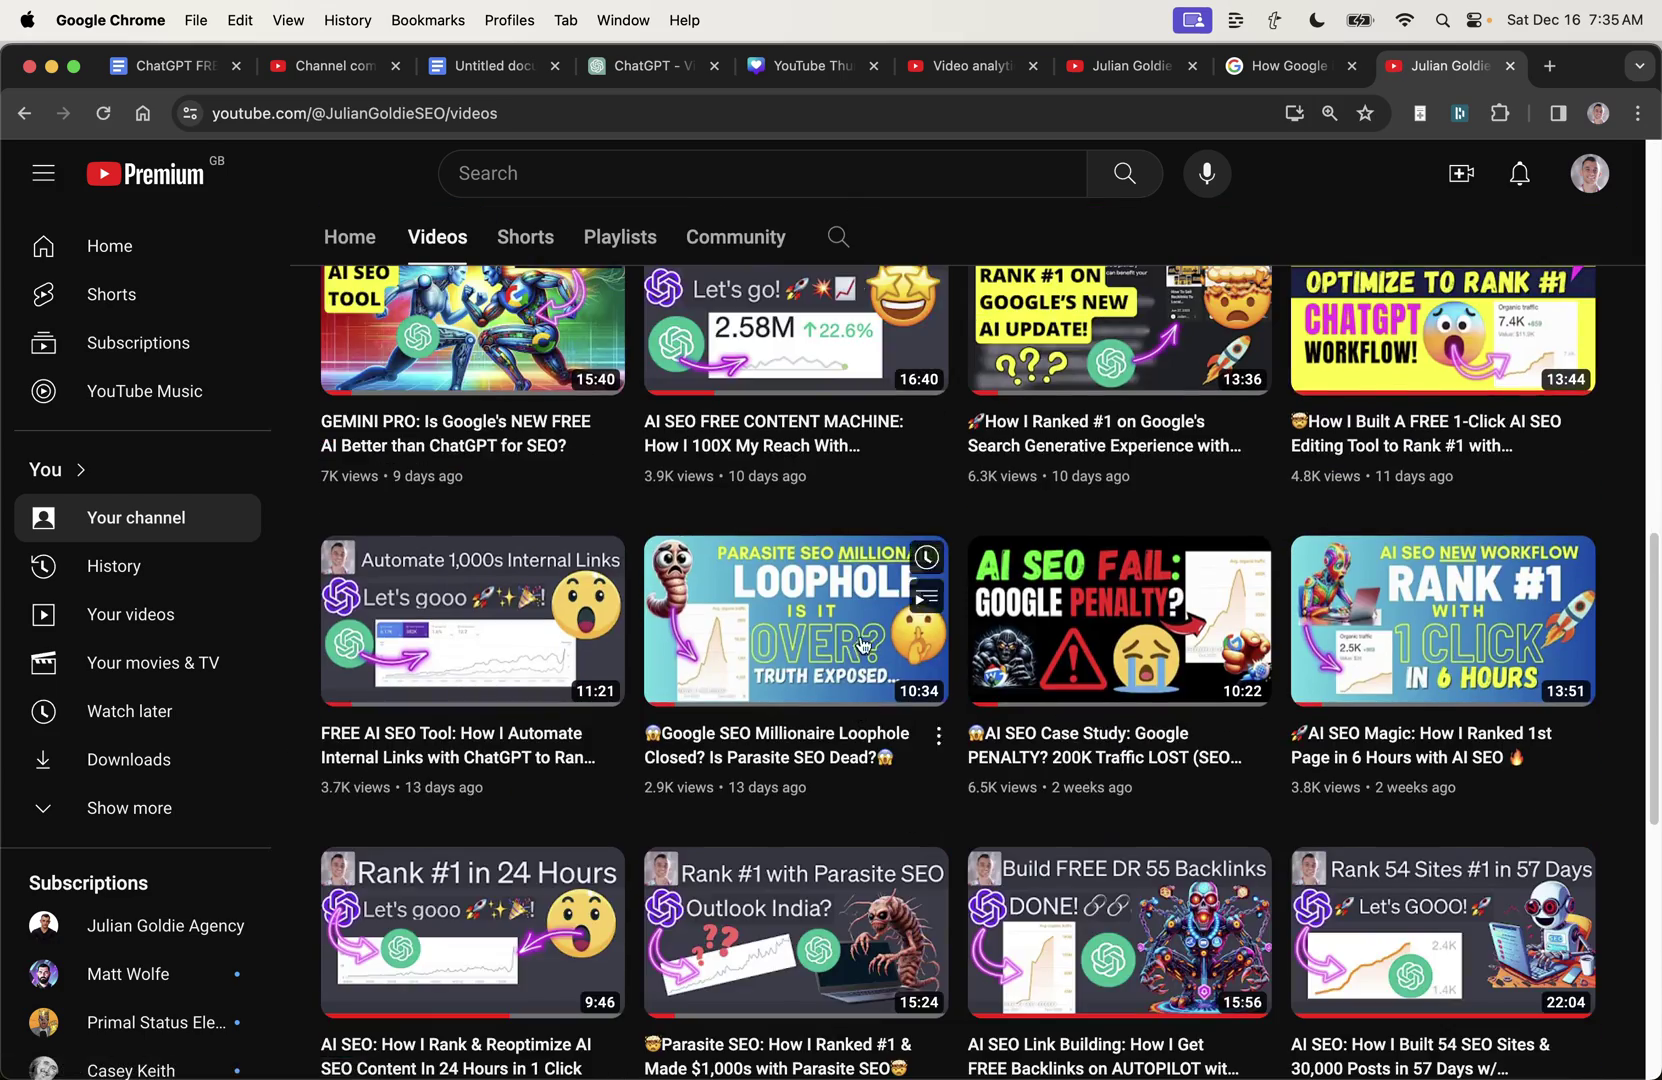
click(812, 67)
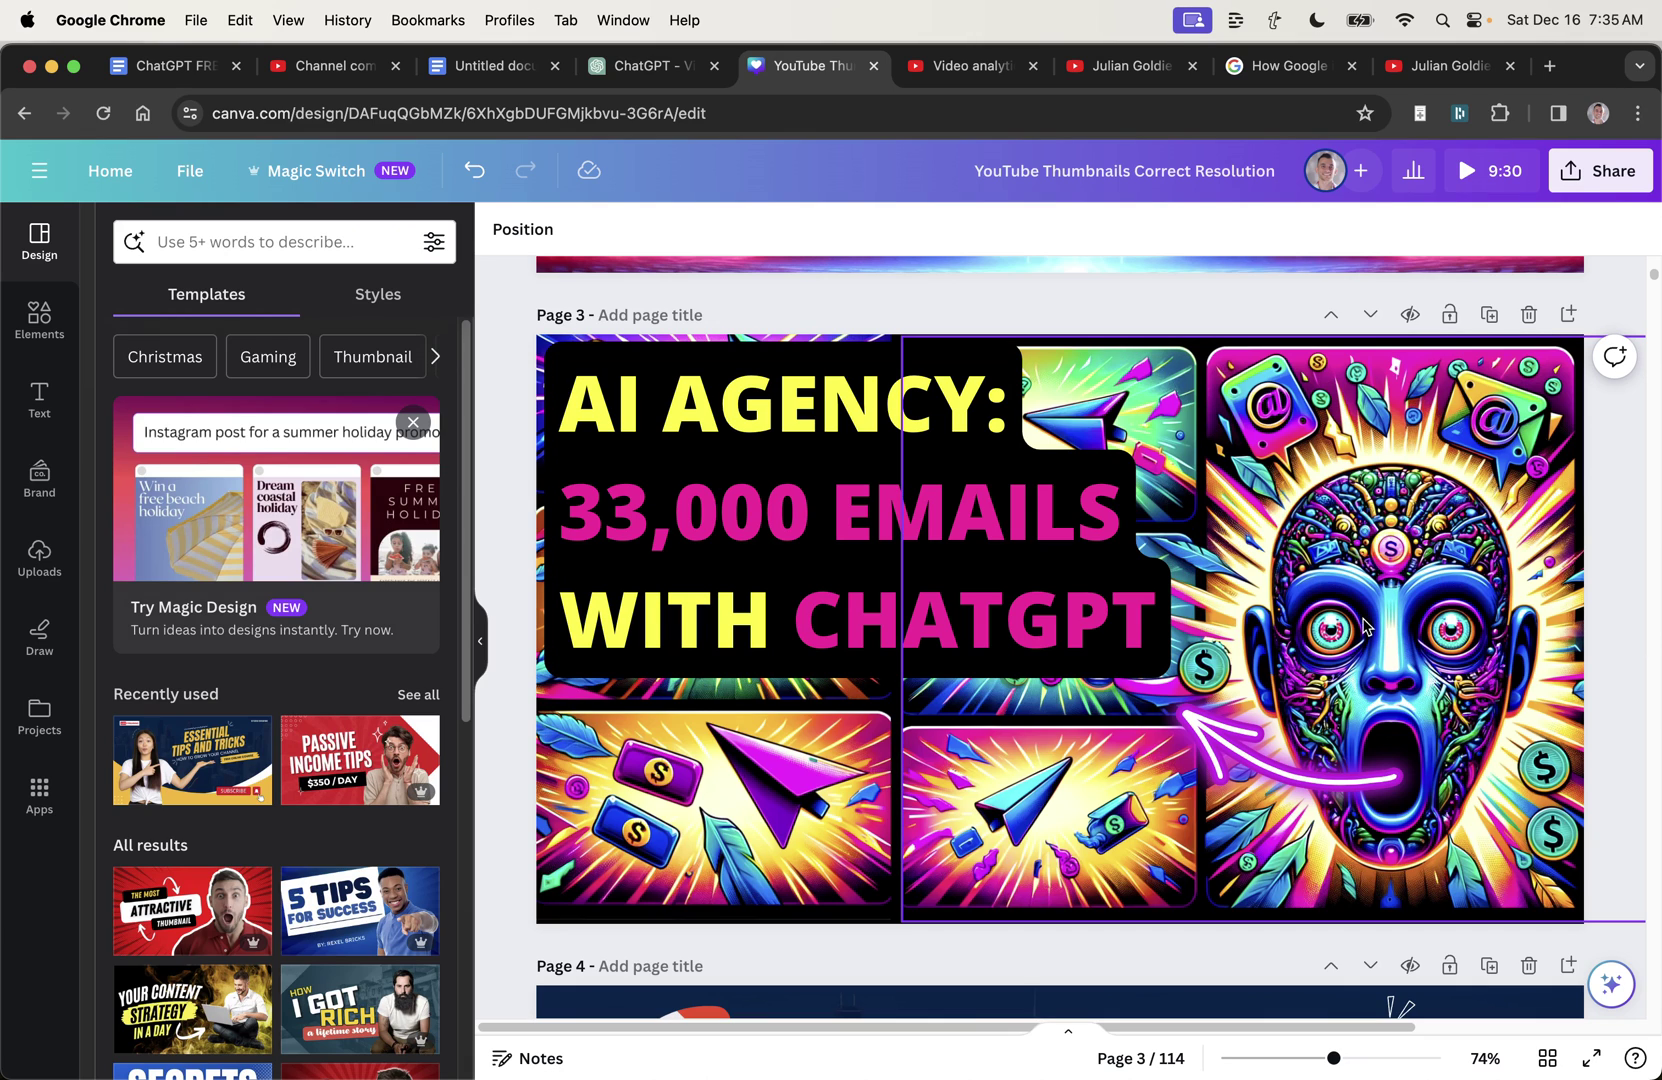
Step: Scroll the Canva pages up to page 1, then glance at the Google AI article and YouTube video list
scroll(1365, 627, down, 15)
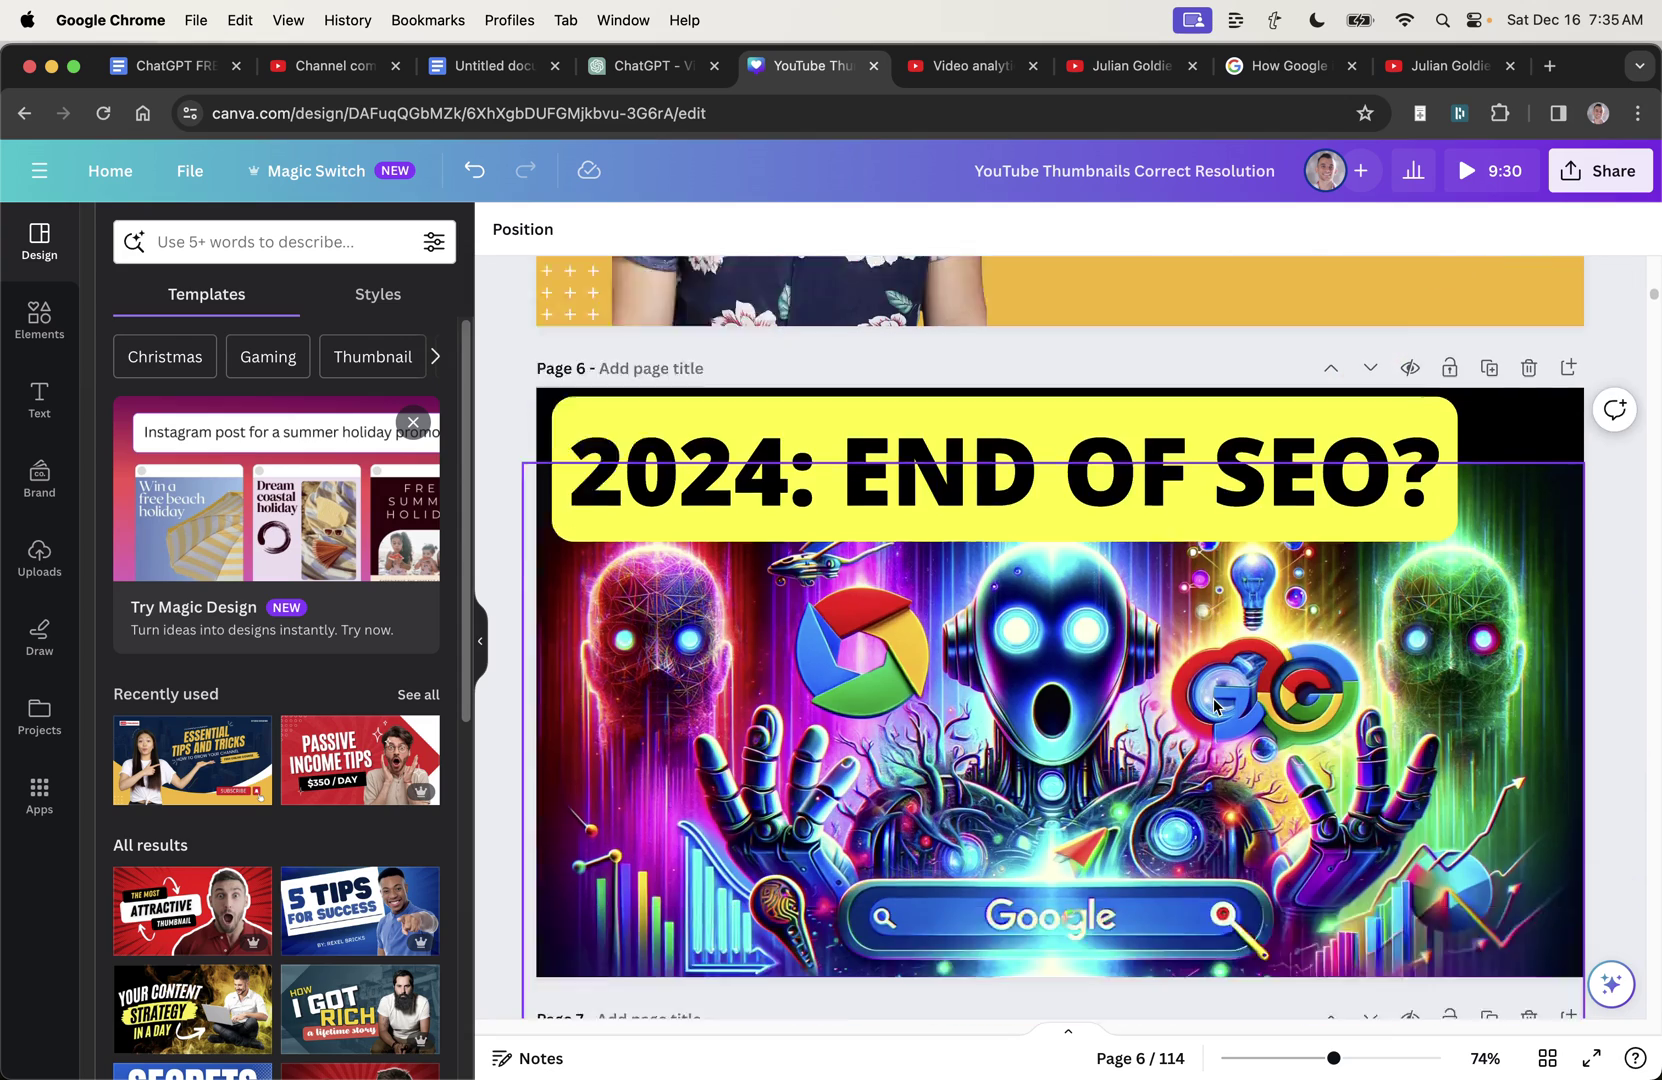
scroll(1214, 705, down, 3)
scroll(1190, 685, up, 2)
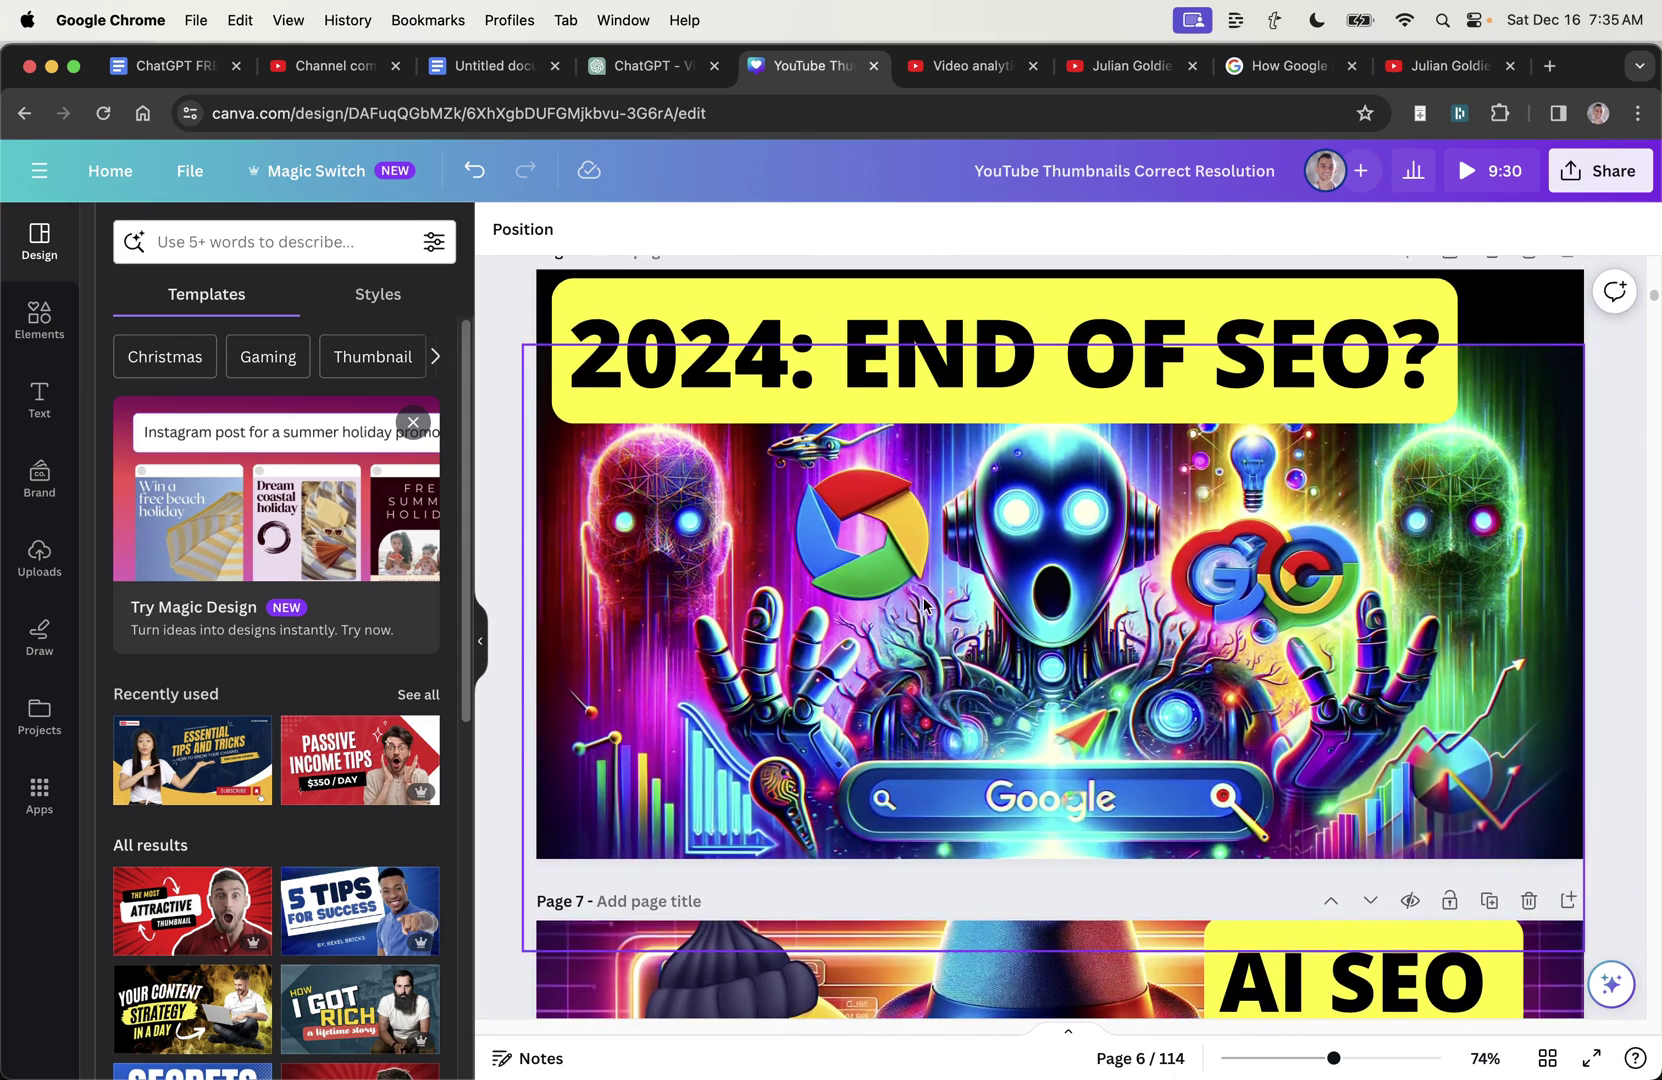
scroll(916, 598, up, 1)
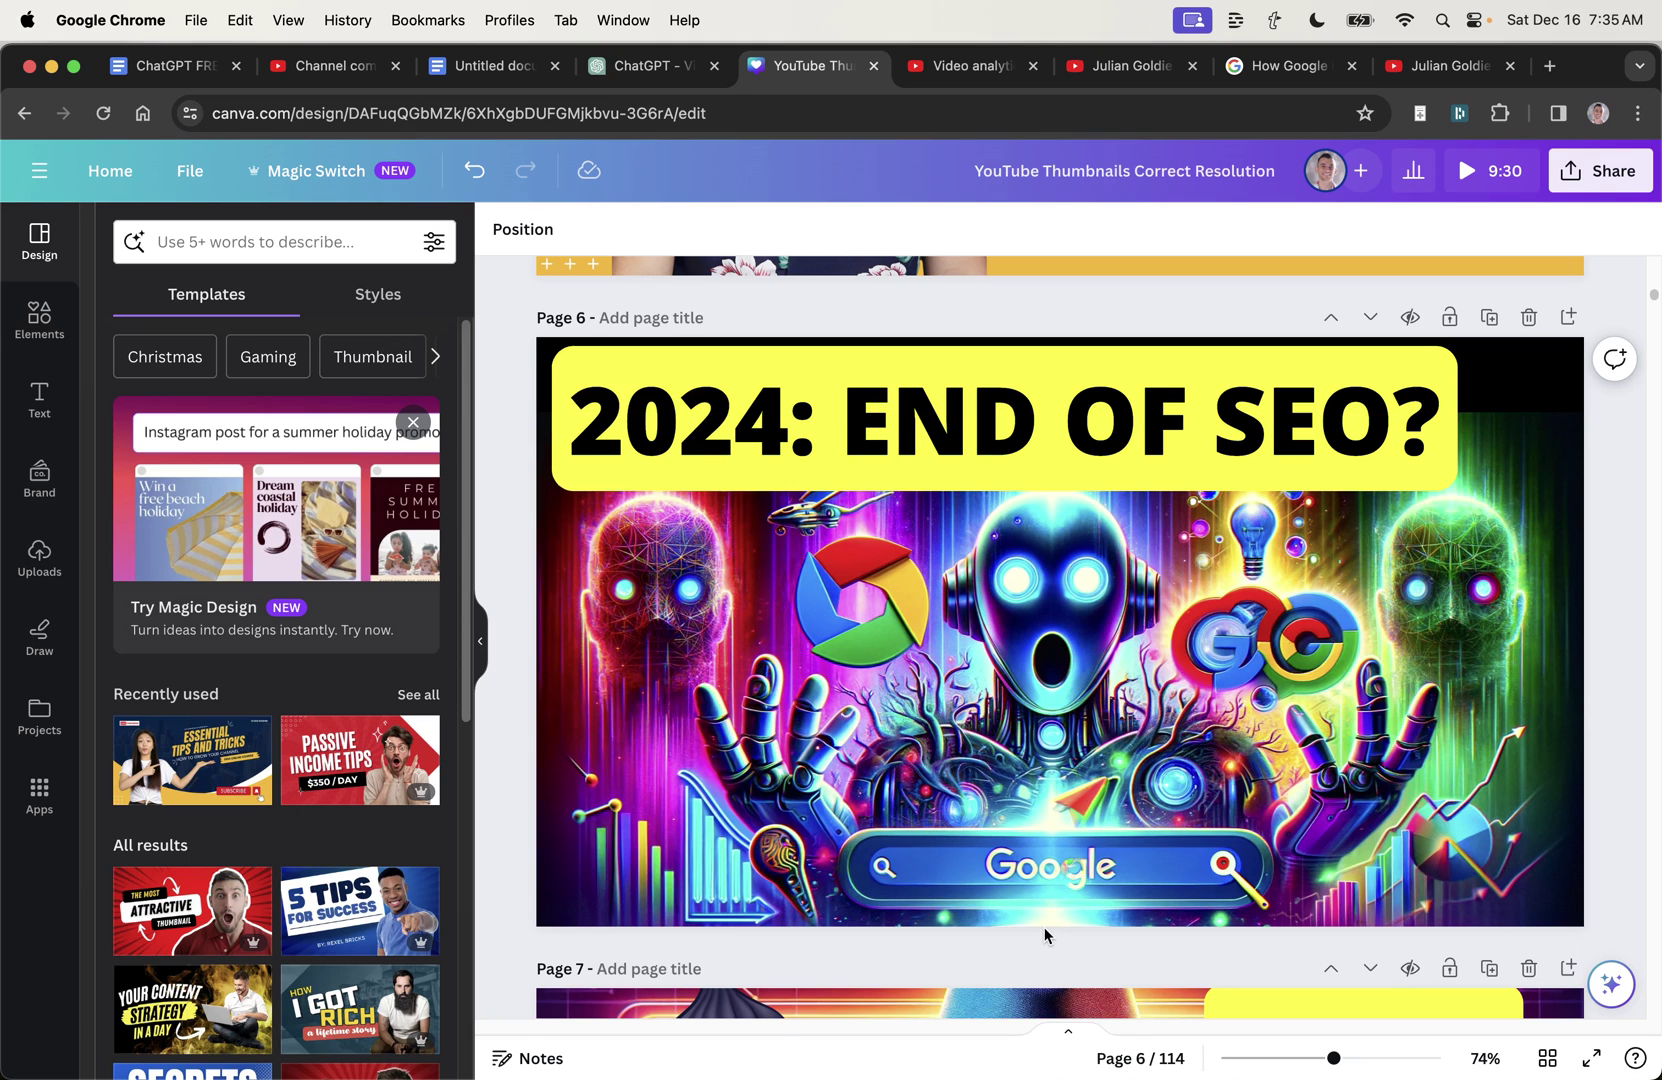
scroll(1150, 780, up, 1)
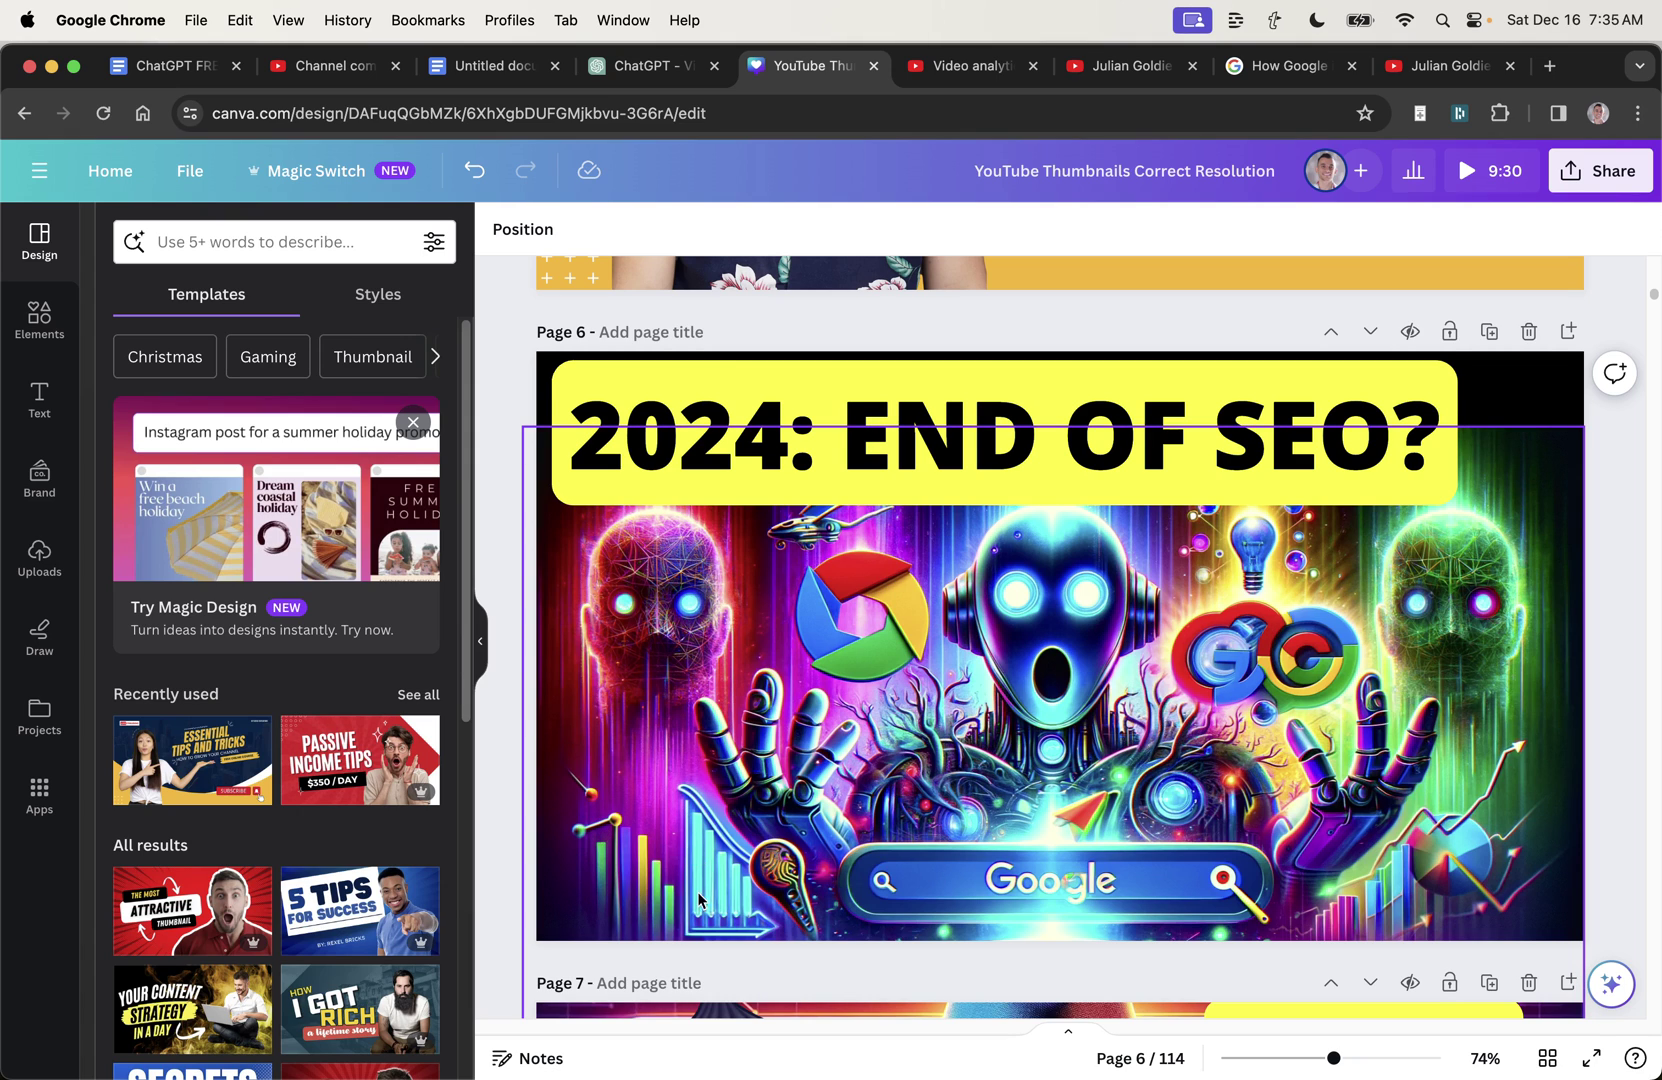
scroll(1140, 580, up, 1)
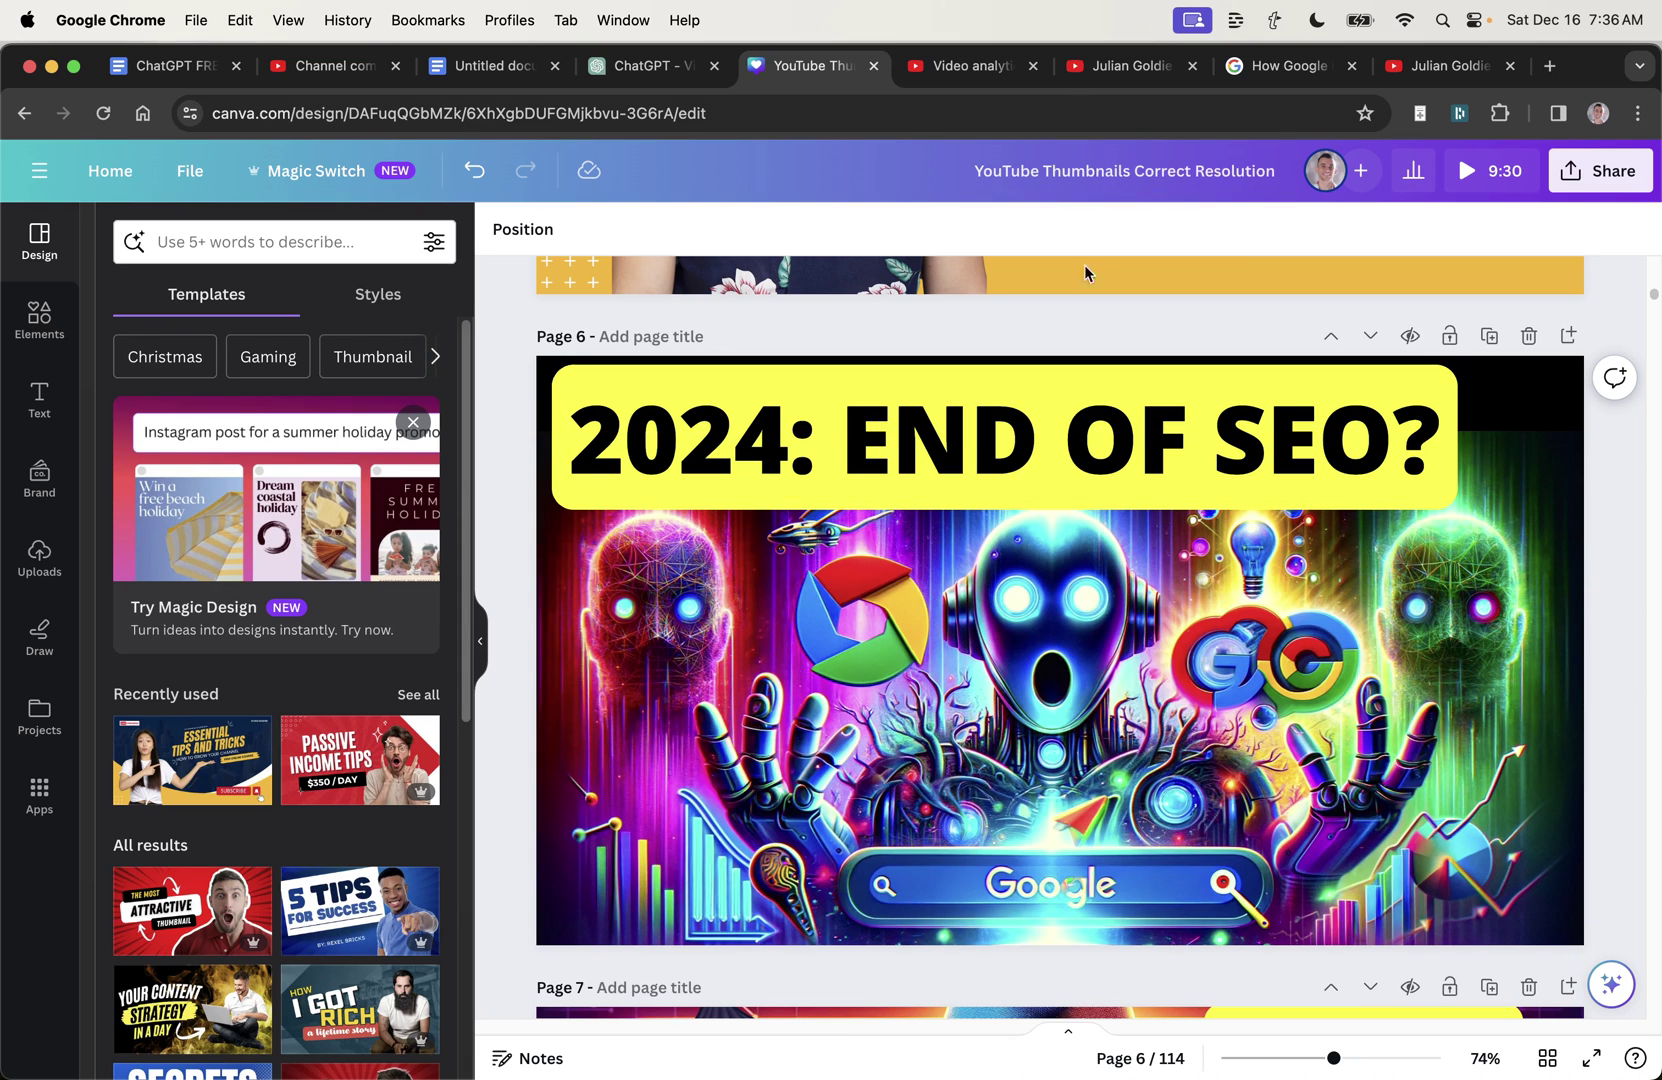
click(1317, 75)
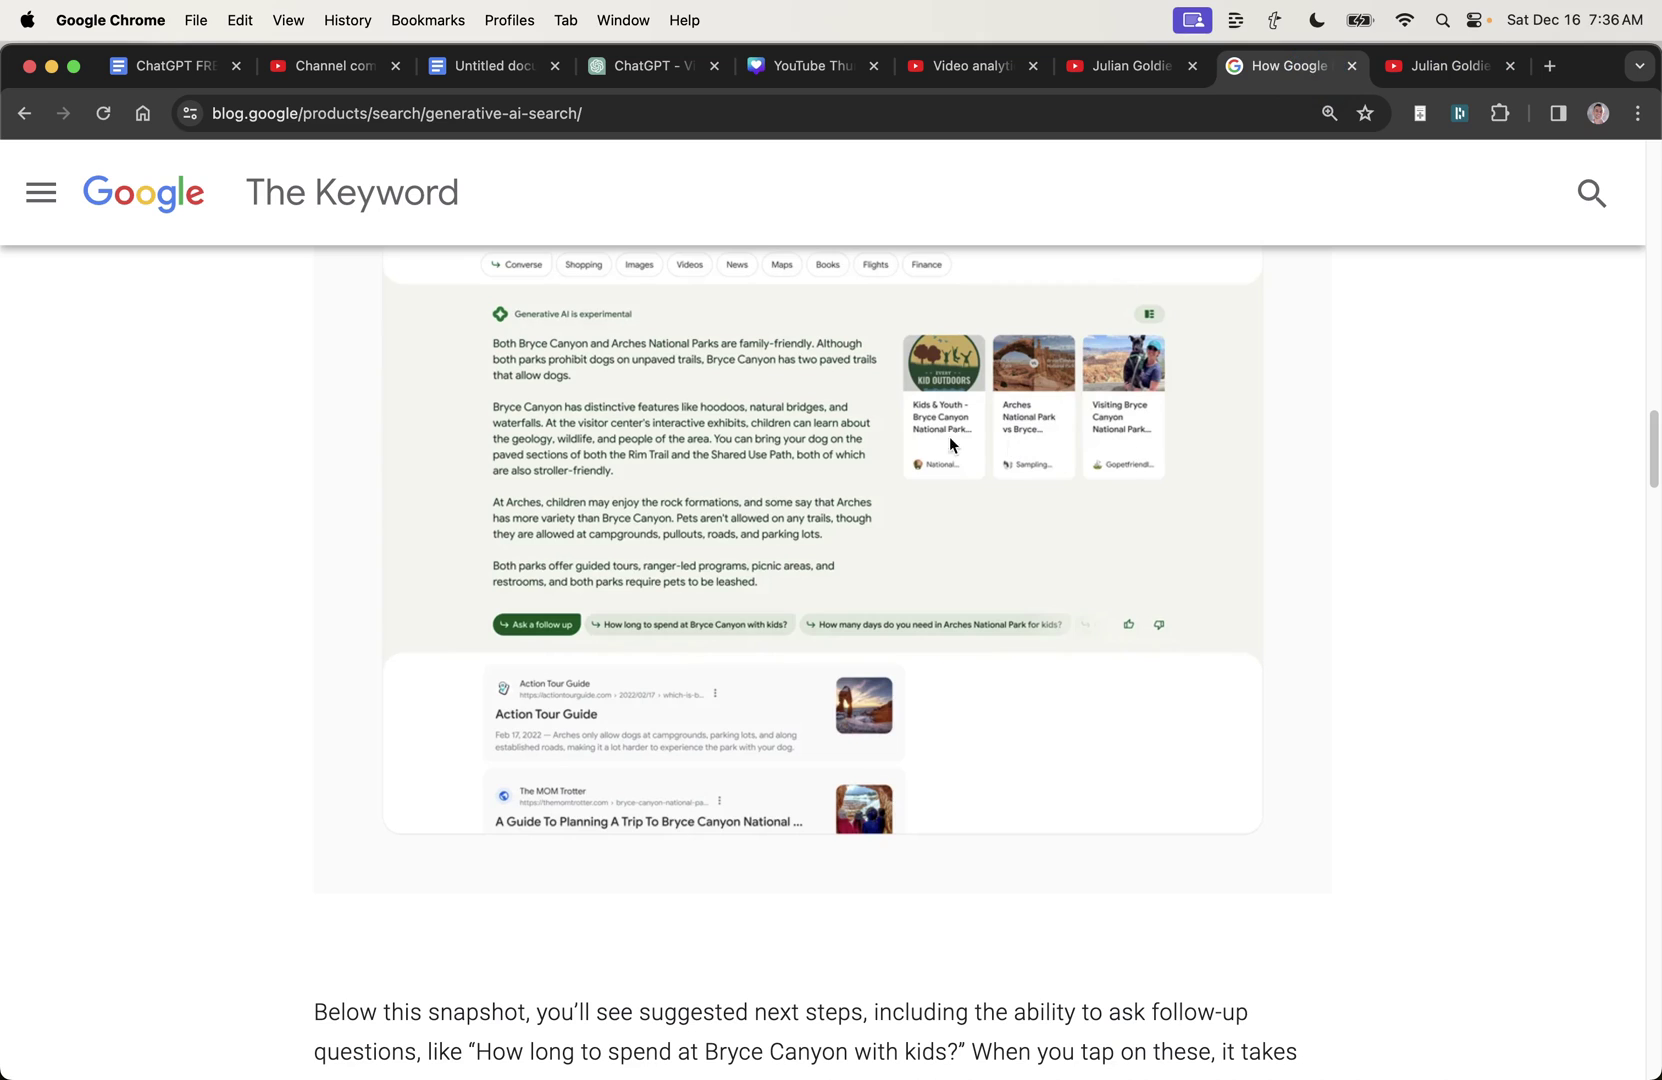
click(1460, 66)
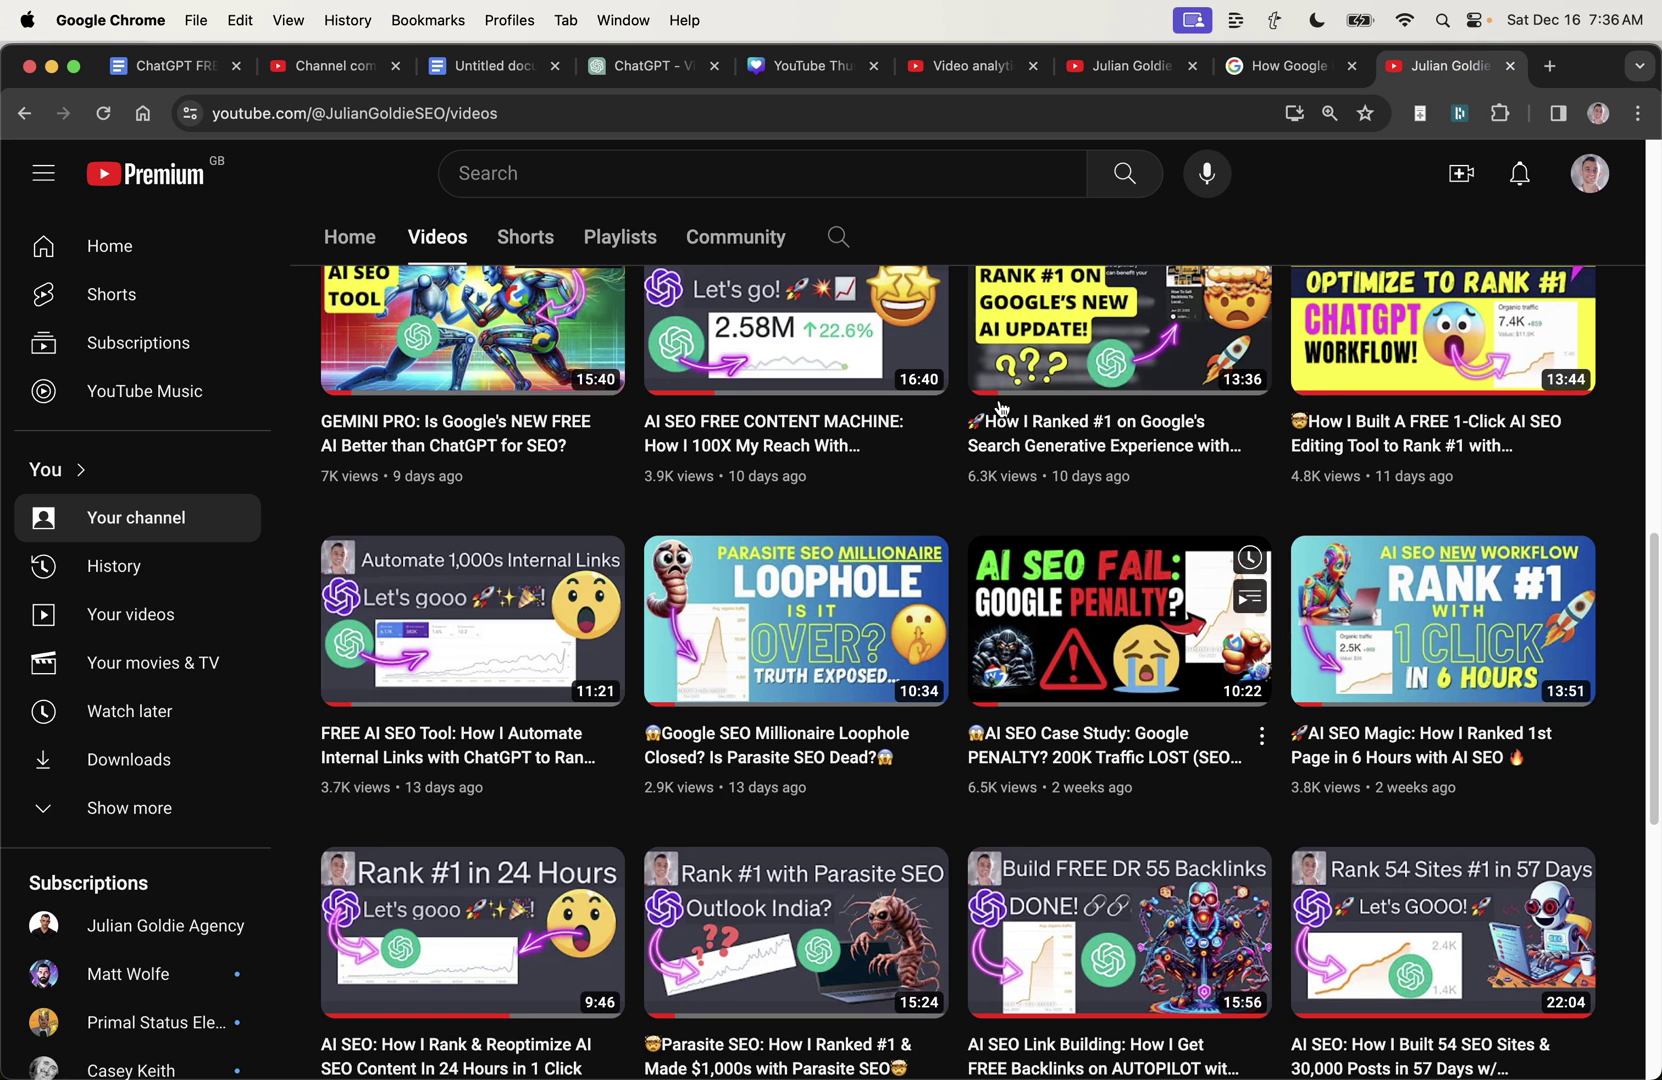
Step: Break the FREE CHATGPT BACKLINKS title so BACKLINKS starts on its own line
scroll(600, 627, up, 5)
key(super+5)
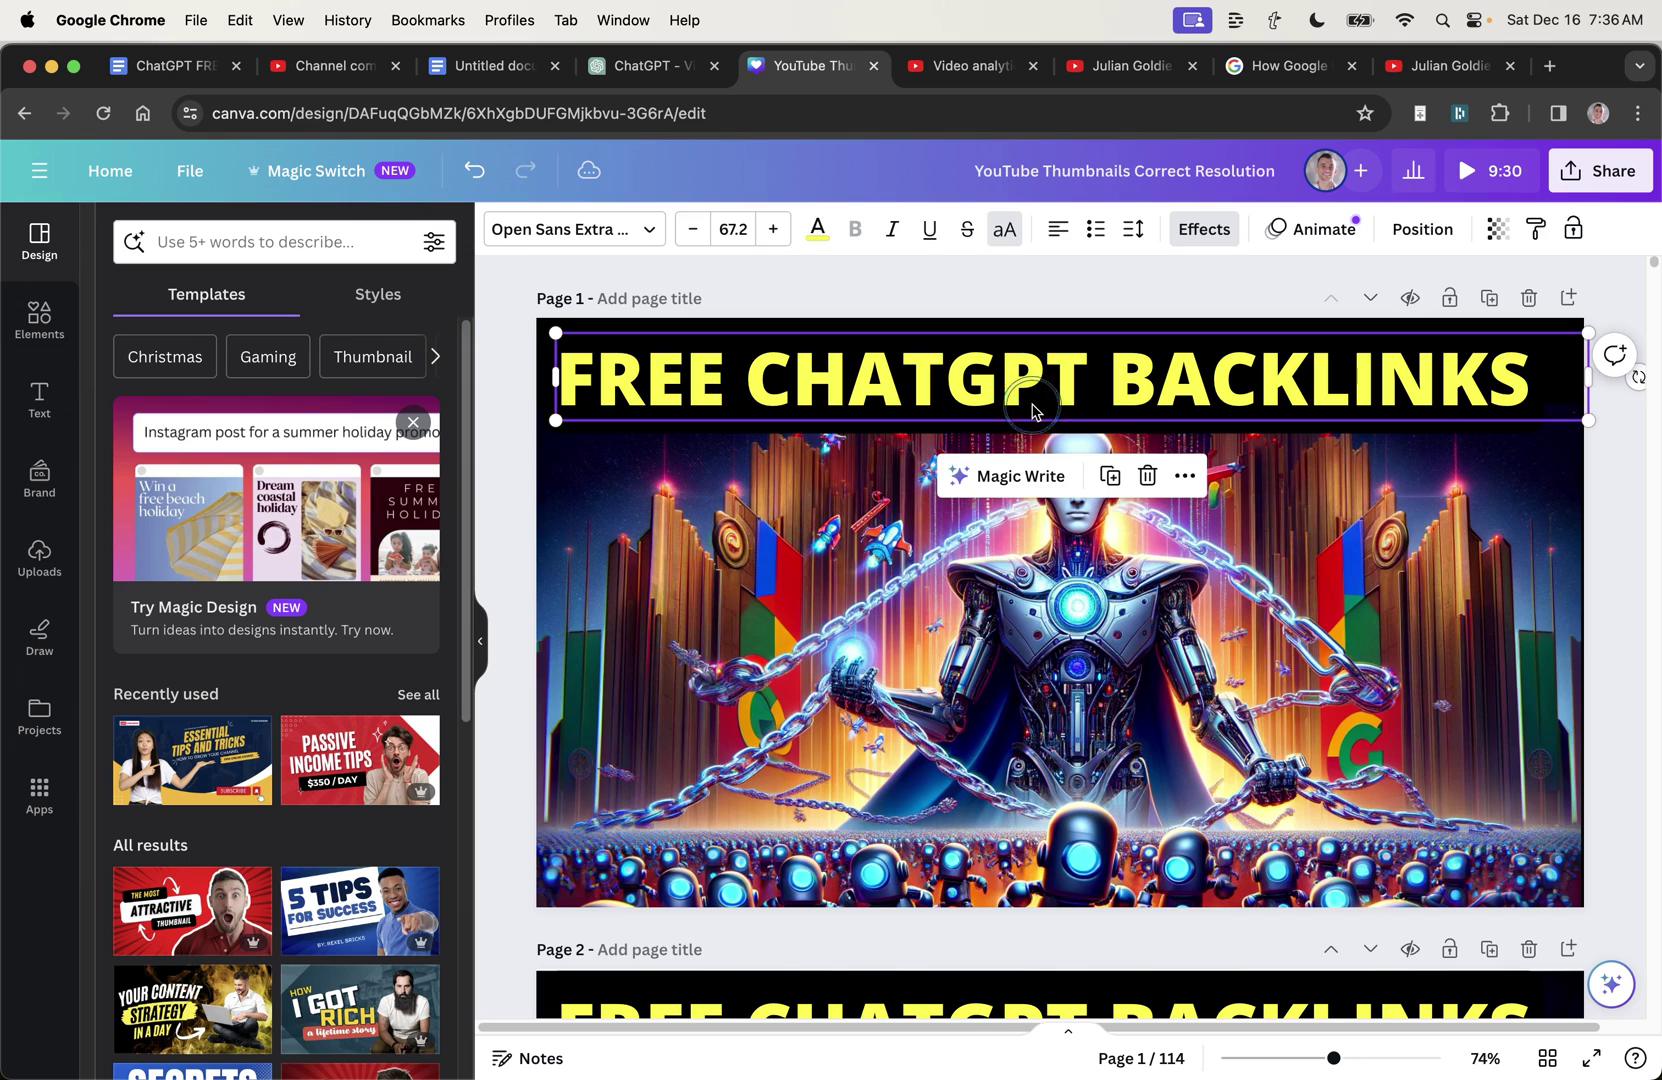
click(1082, 370)
click(1094, 335)
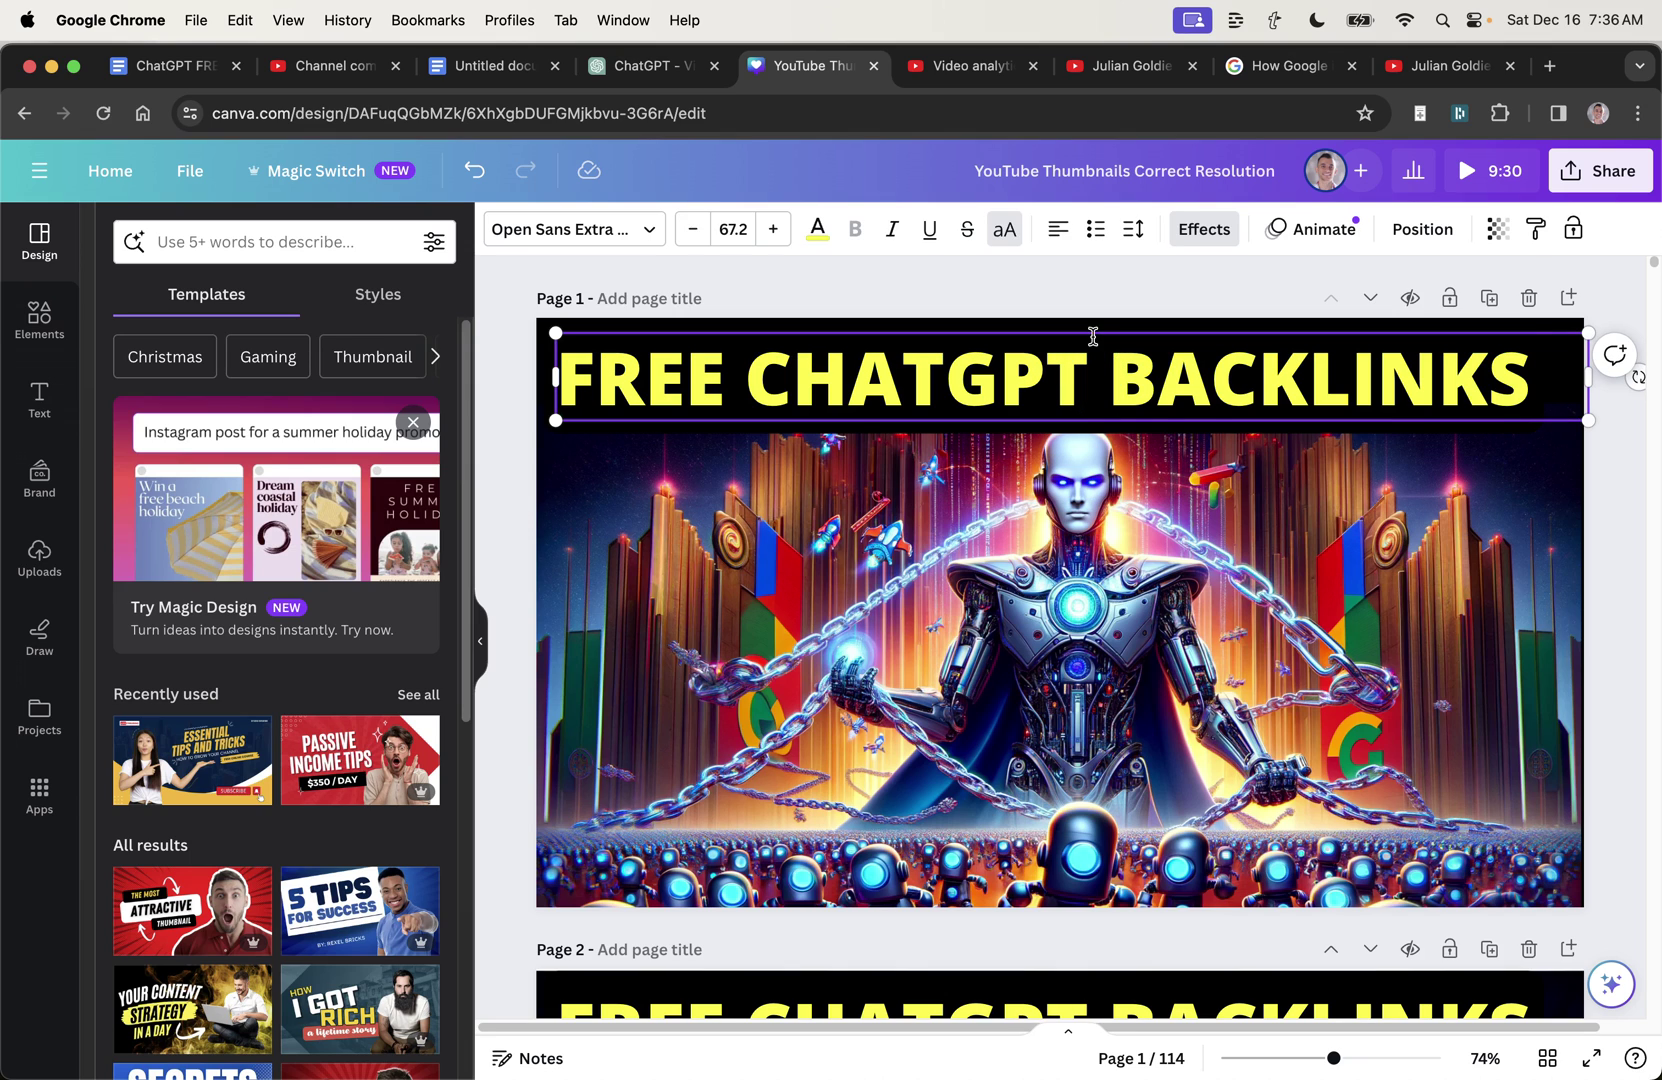
key(Return)
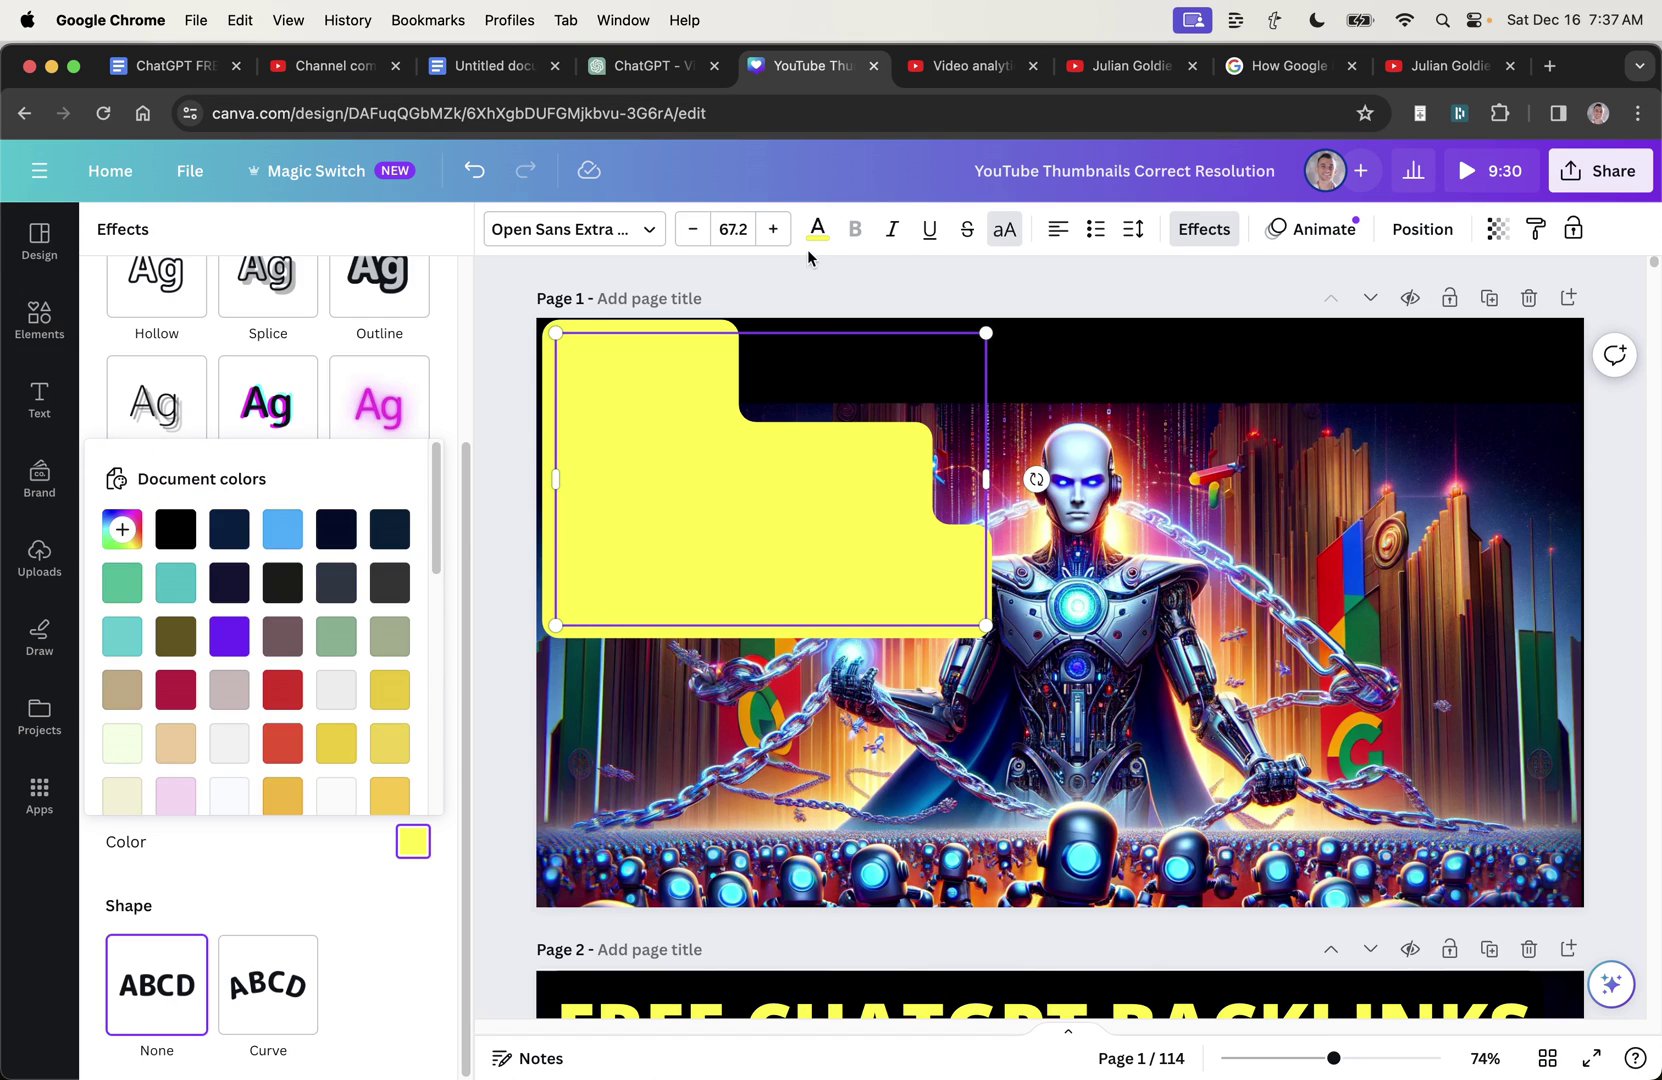
Step: Make the whole title text black on its yellow box
click(815, 230)
click(178, 361)
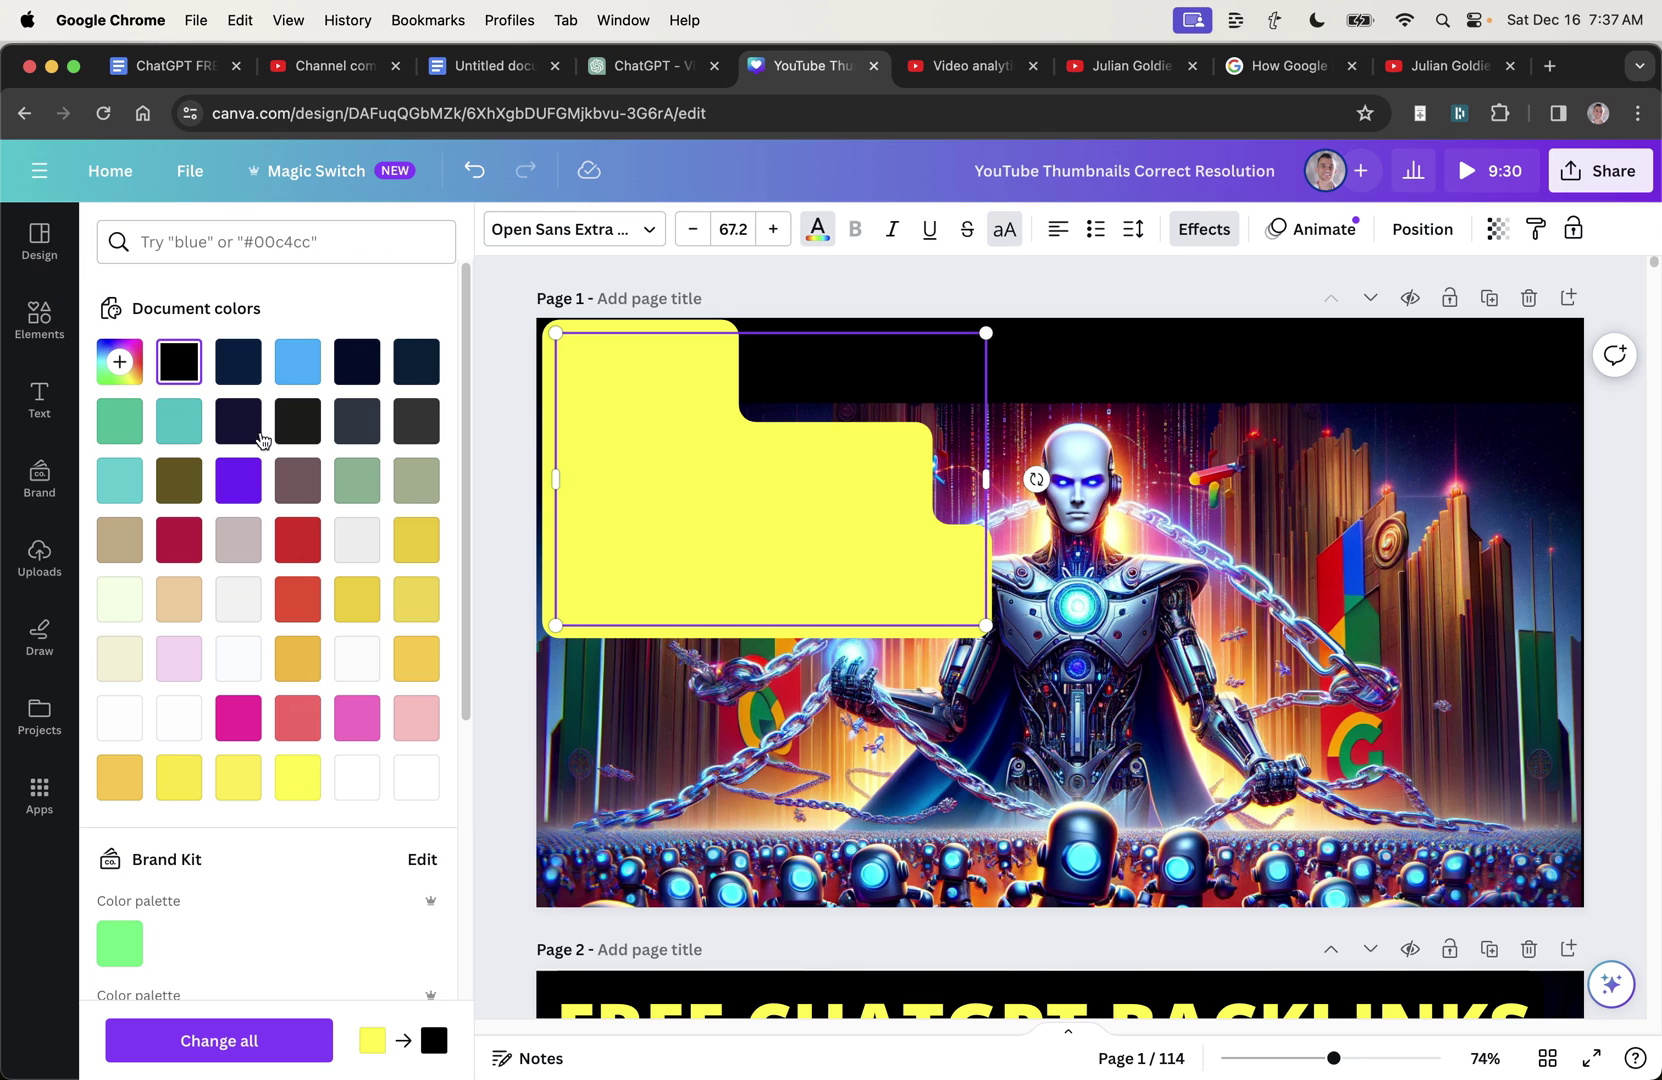
key(super+z)
key(super+a)
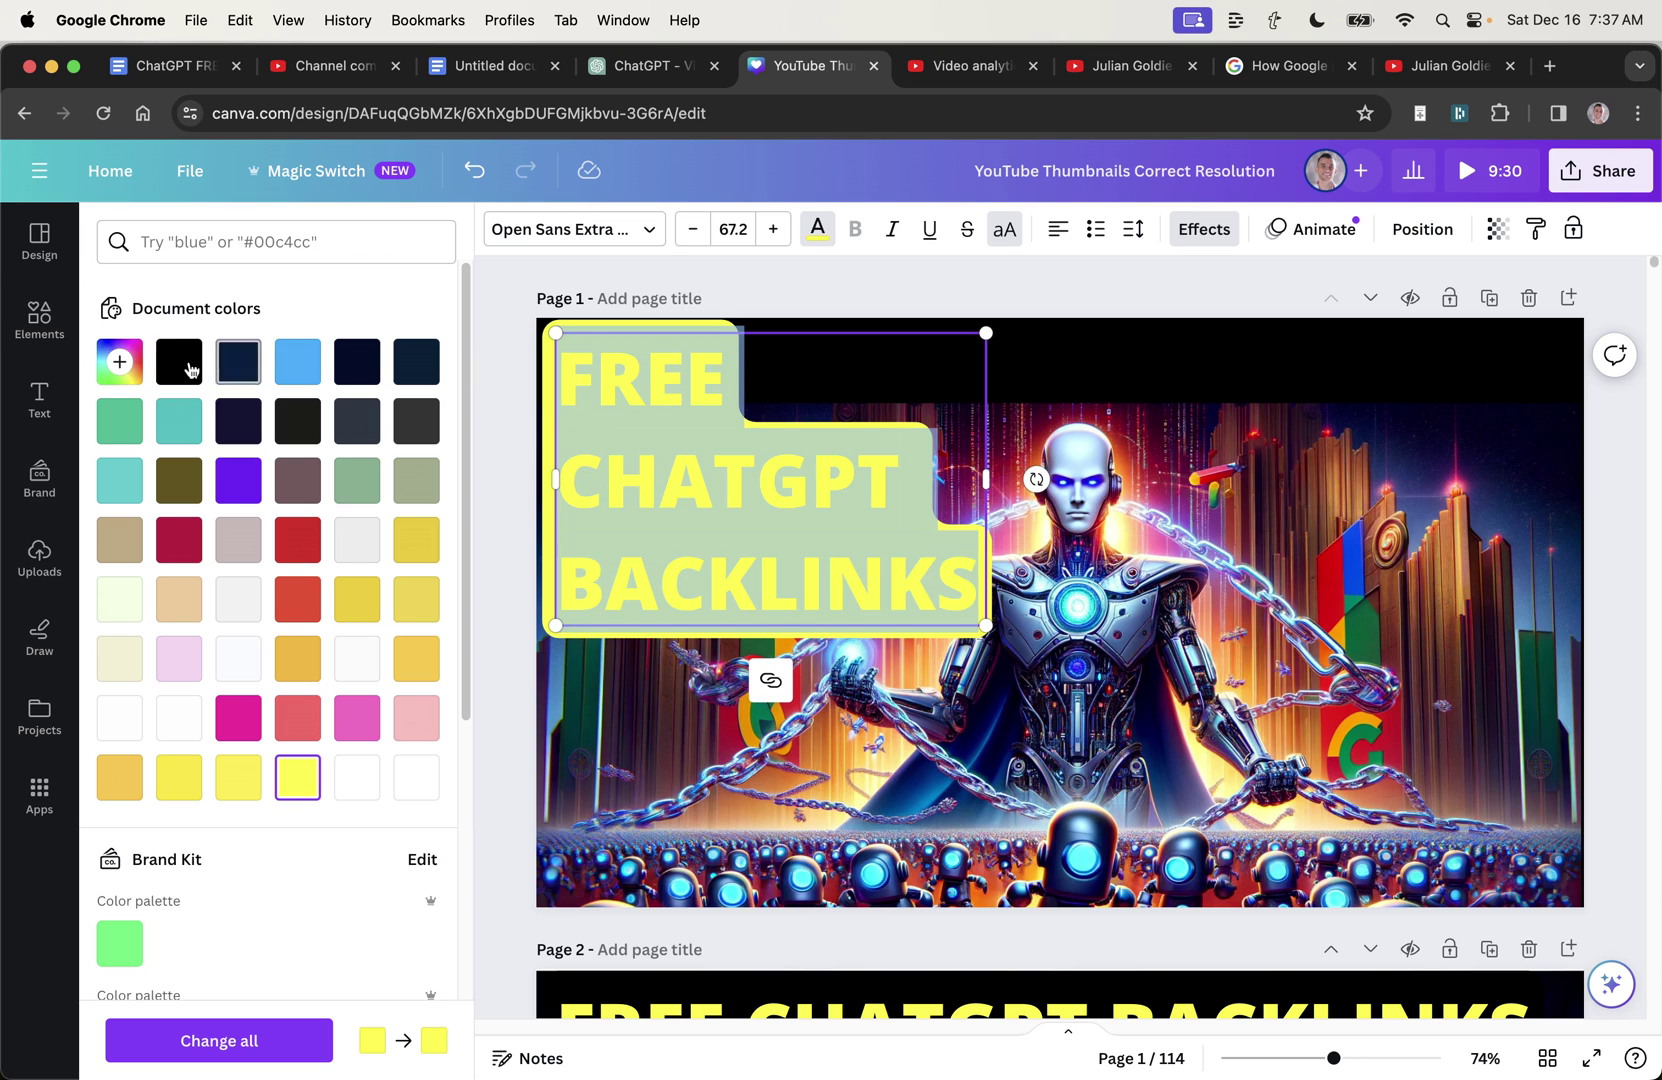
click(178, 361)
click(480, 490)
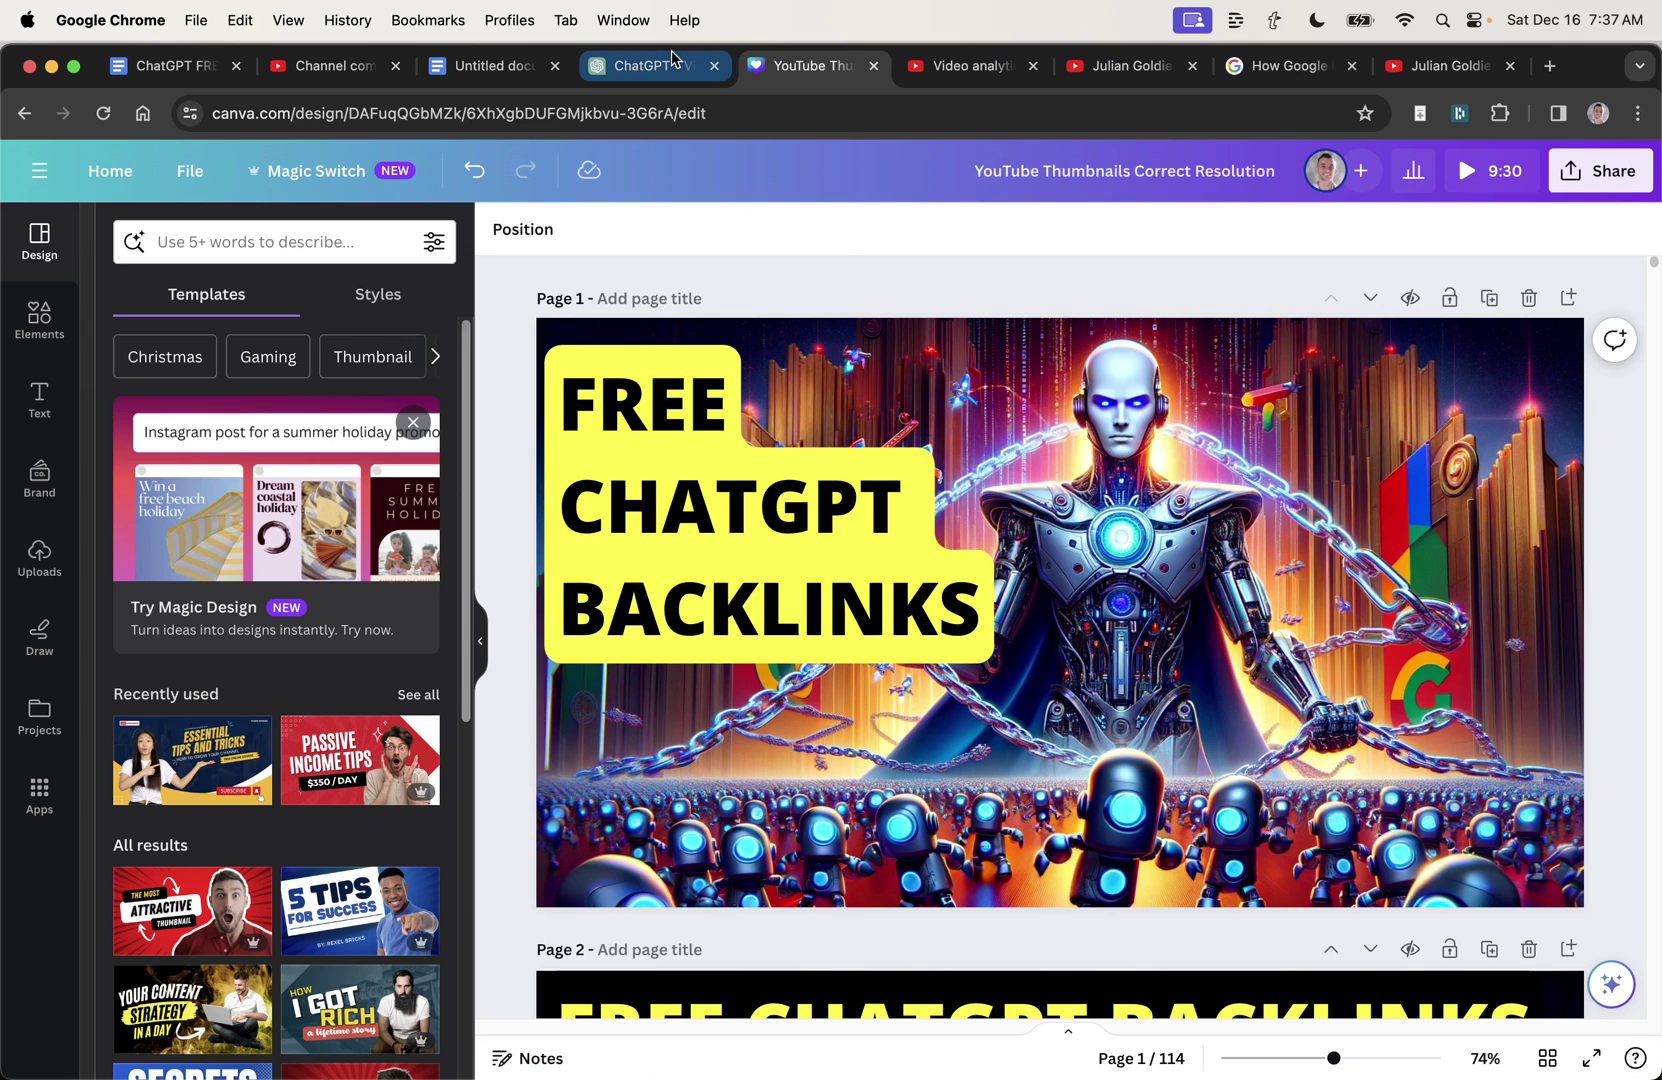
Step: Scroll through the channel's latest video thumbnails, check the Google AI article, then return to Canva page 30
click(1130, 65)
scroll(970, 625, down, 4)
scroll(960, 600, up, 4)
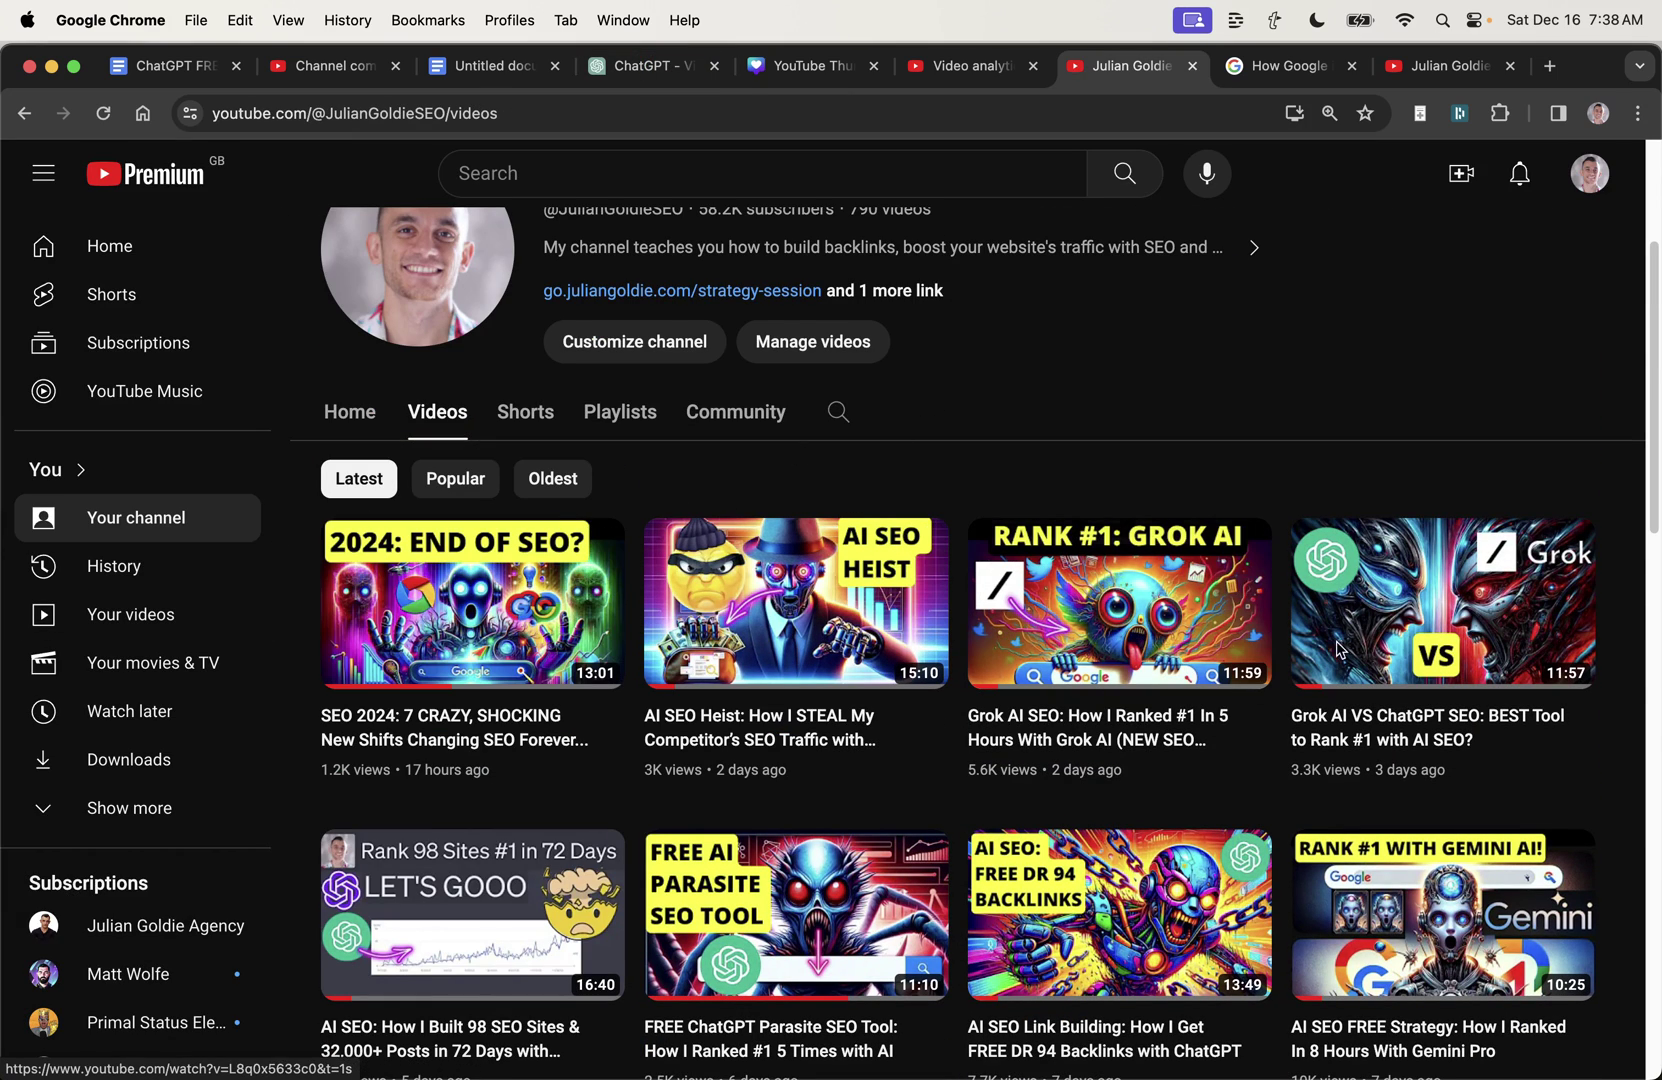
scroll(1133, 736, down, 3)
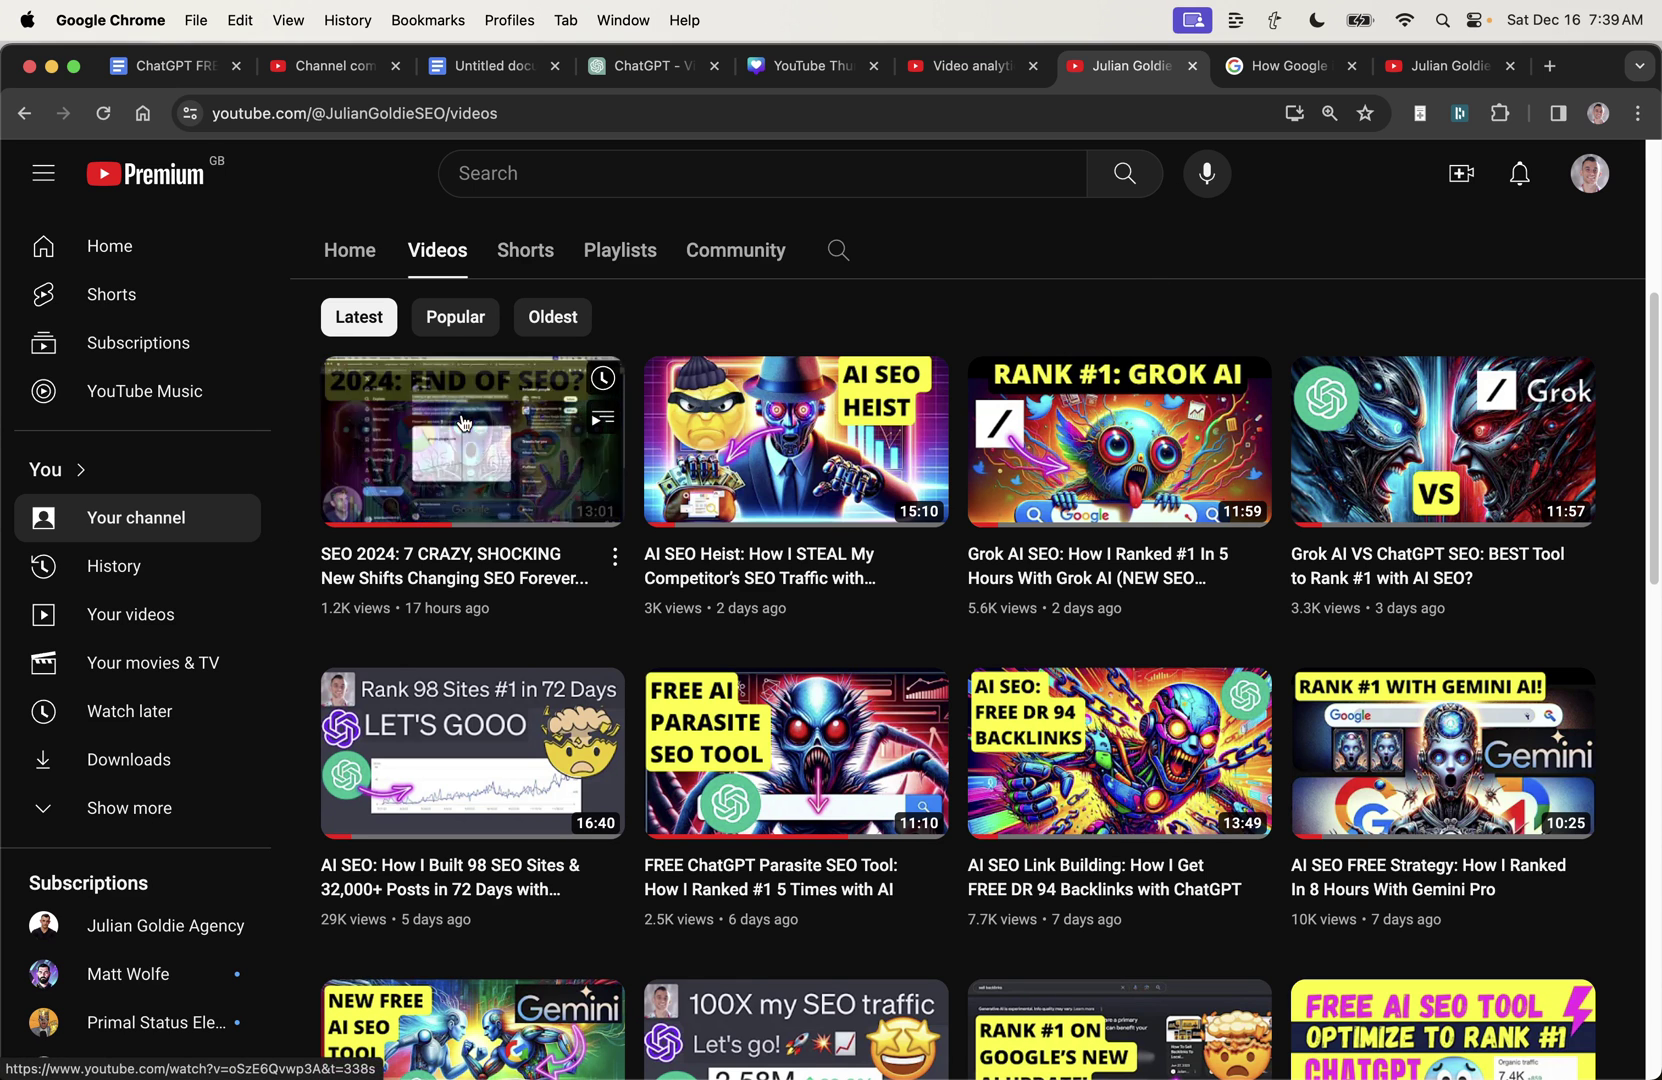
scroll(1149, 358, up, 5)
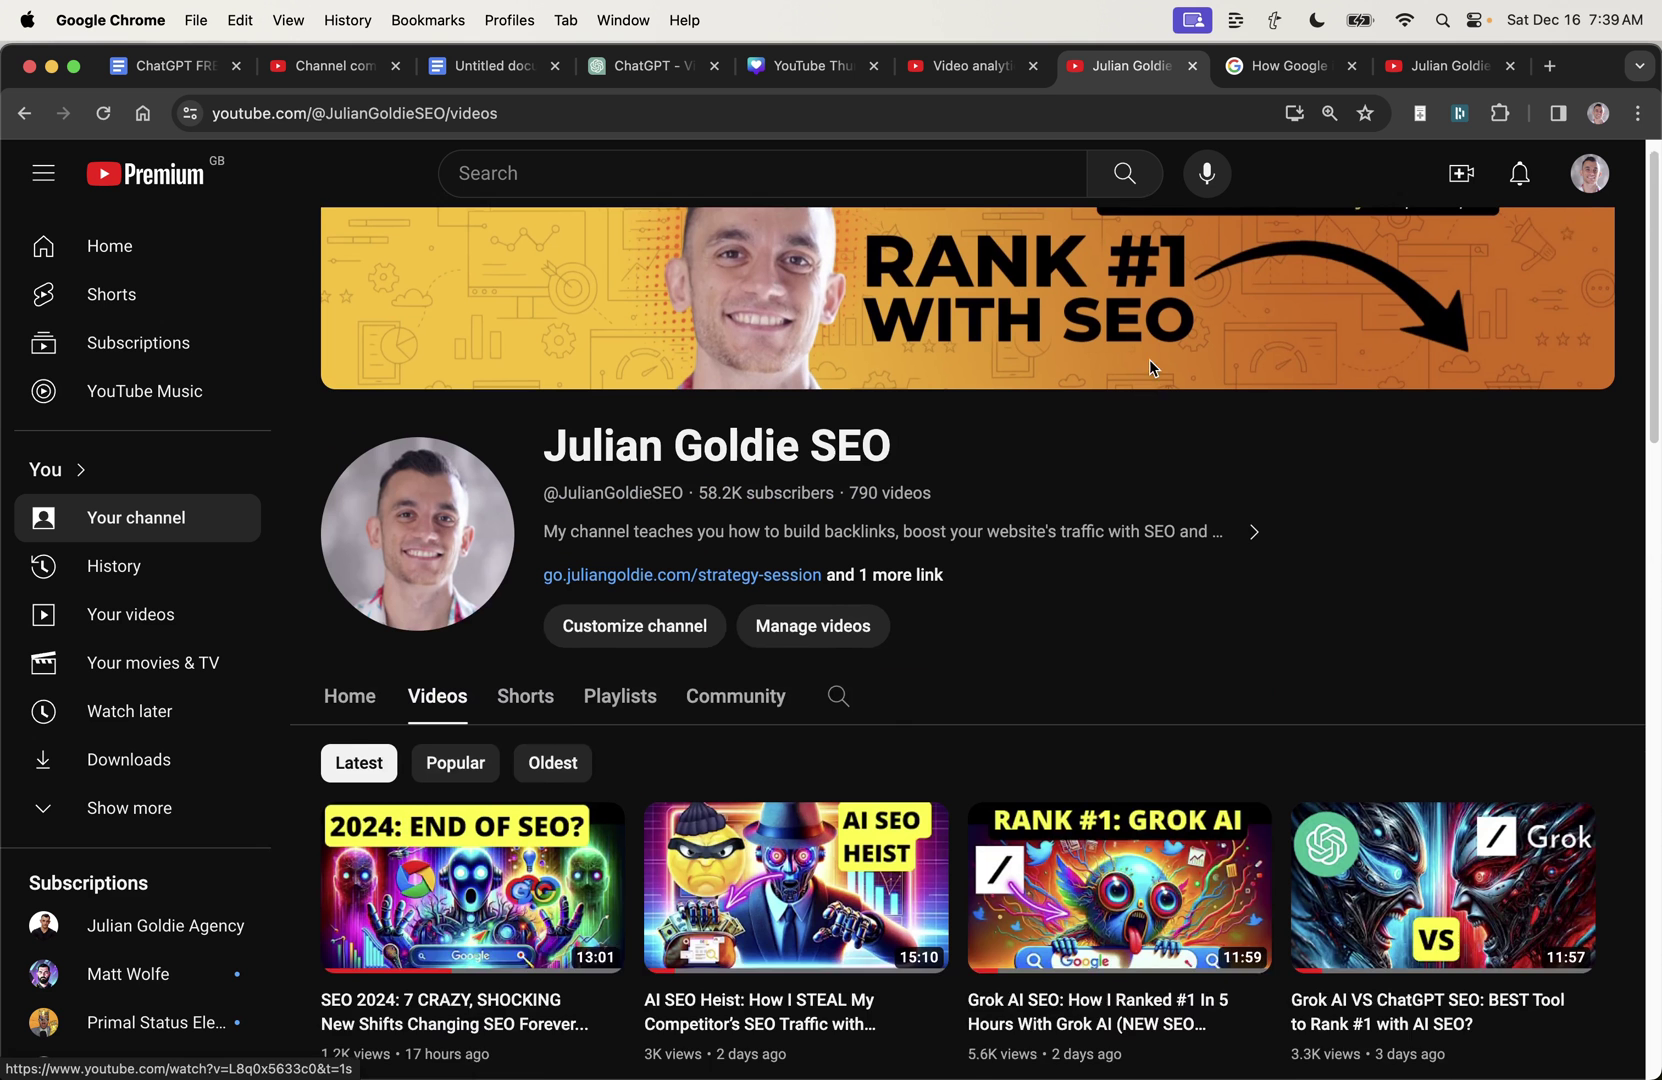
click(1230, 70)
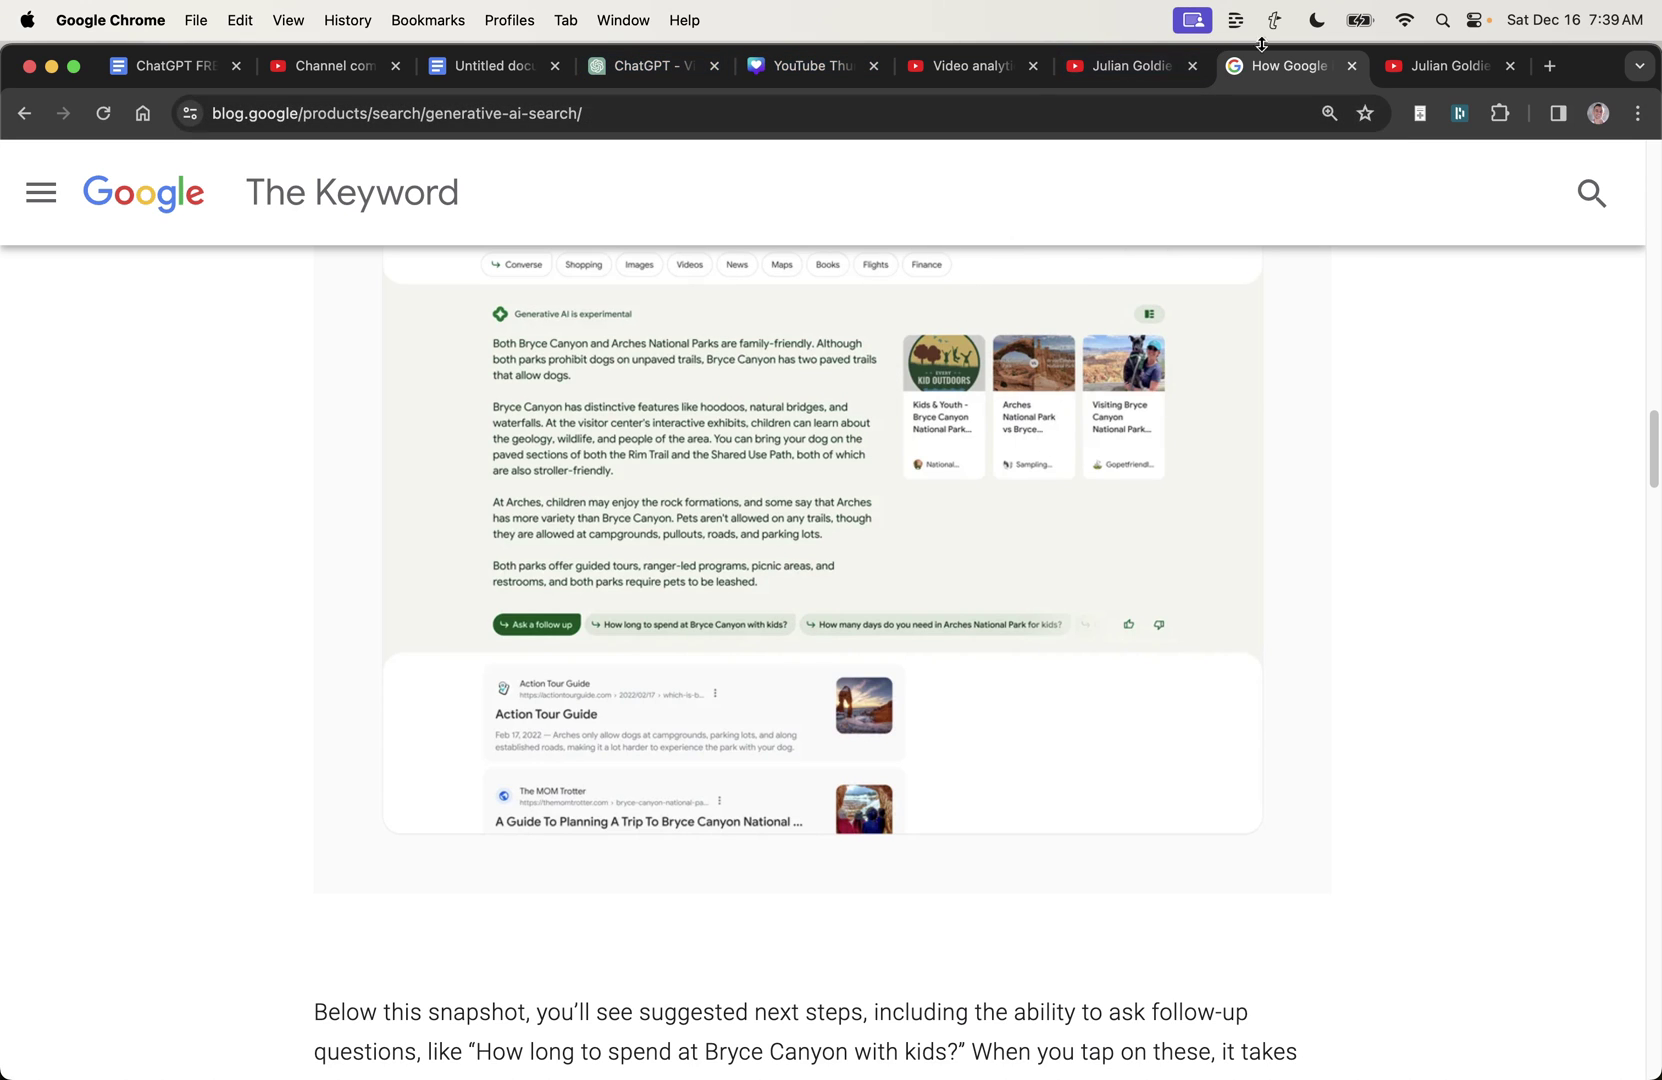
click(820, 66)
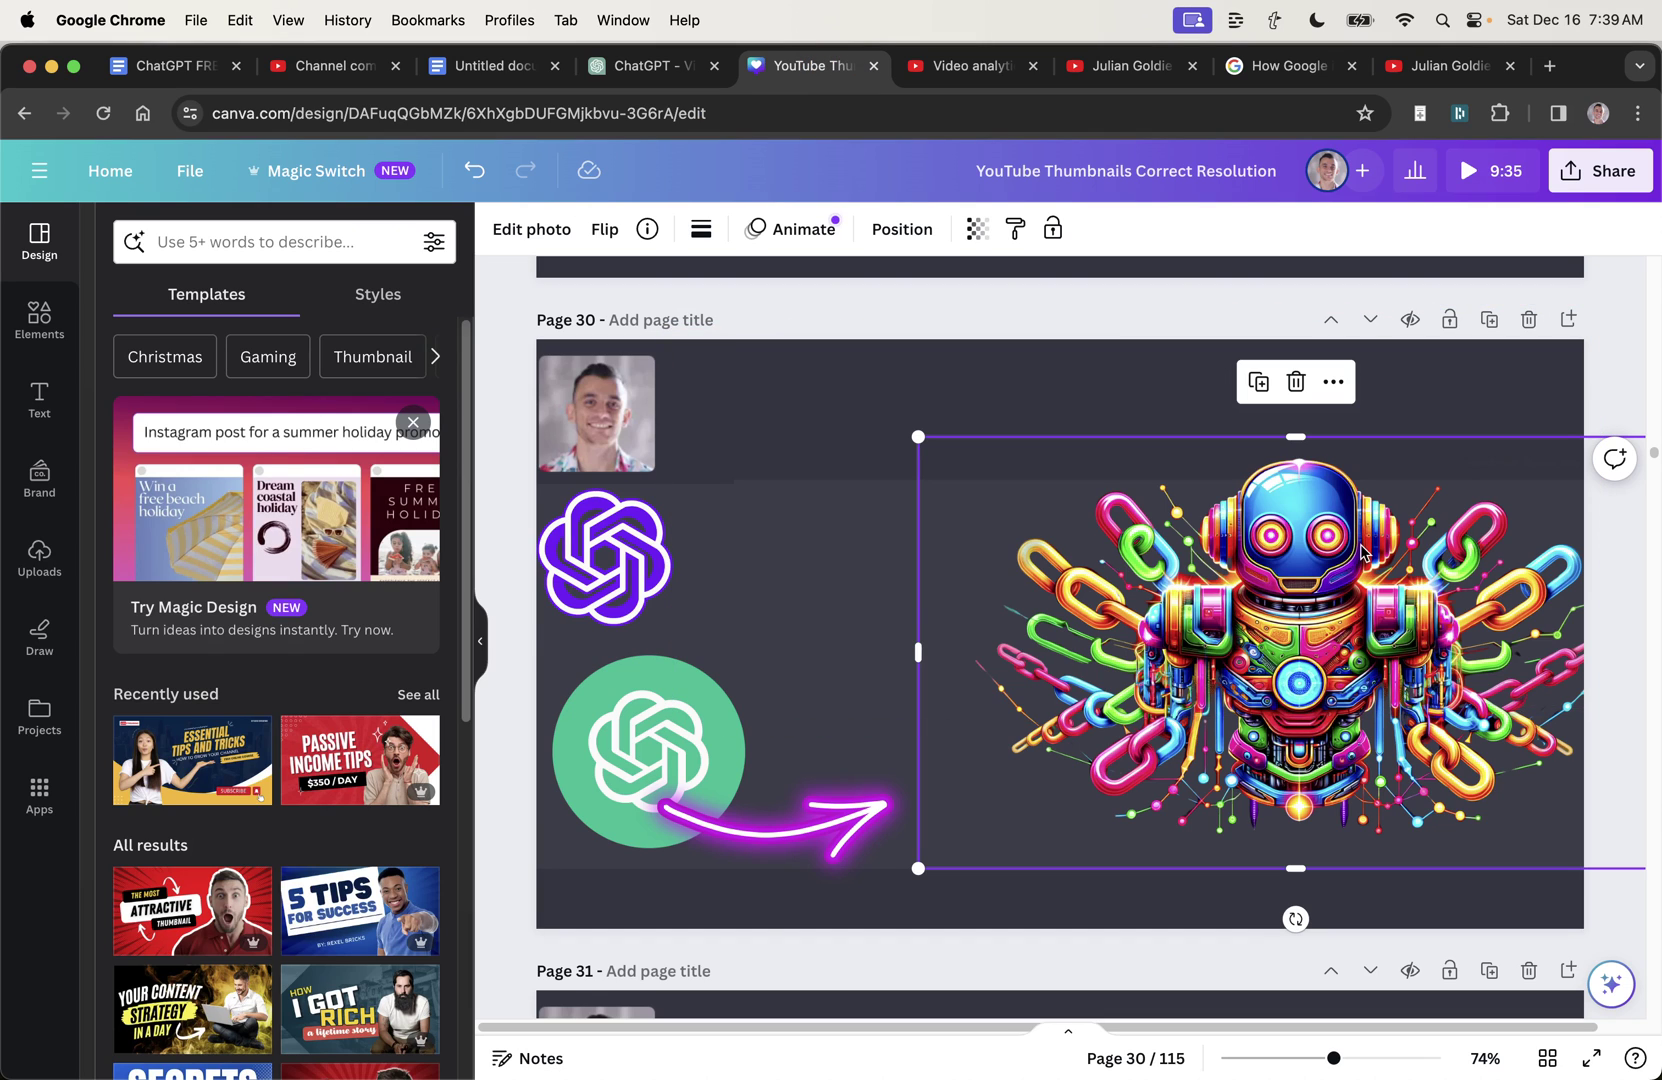
Step: Delete page 30's old robot image and copy the new chain-link robot image from ChatGPT
key(BackSpace)
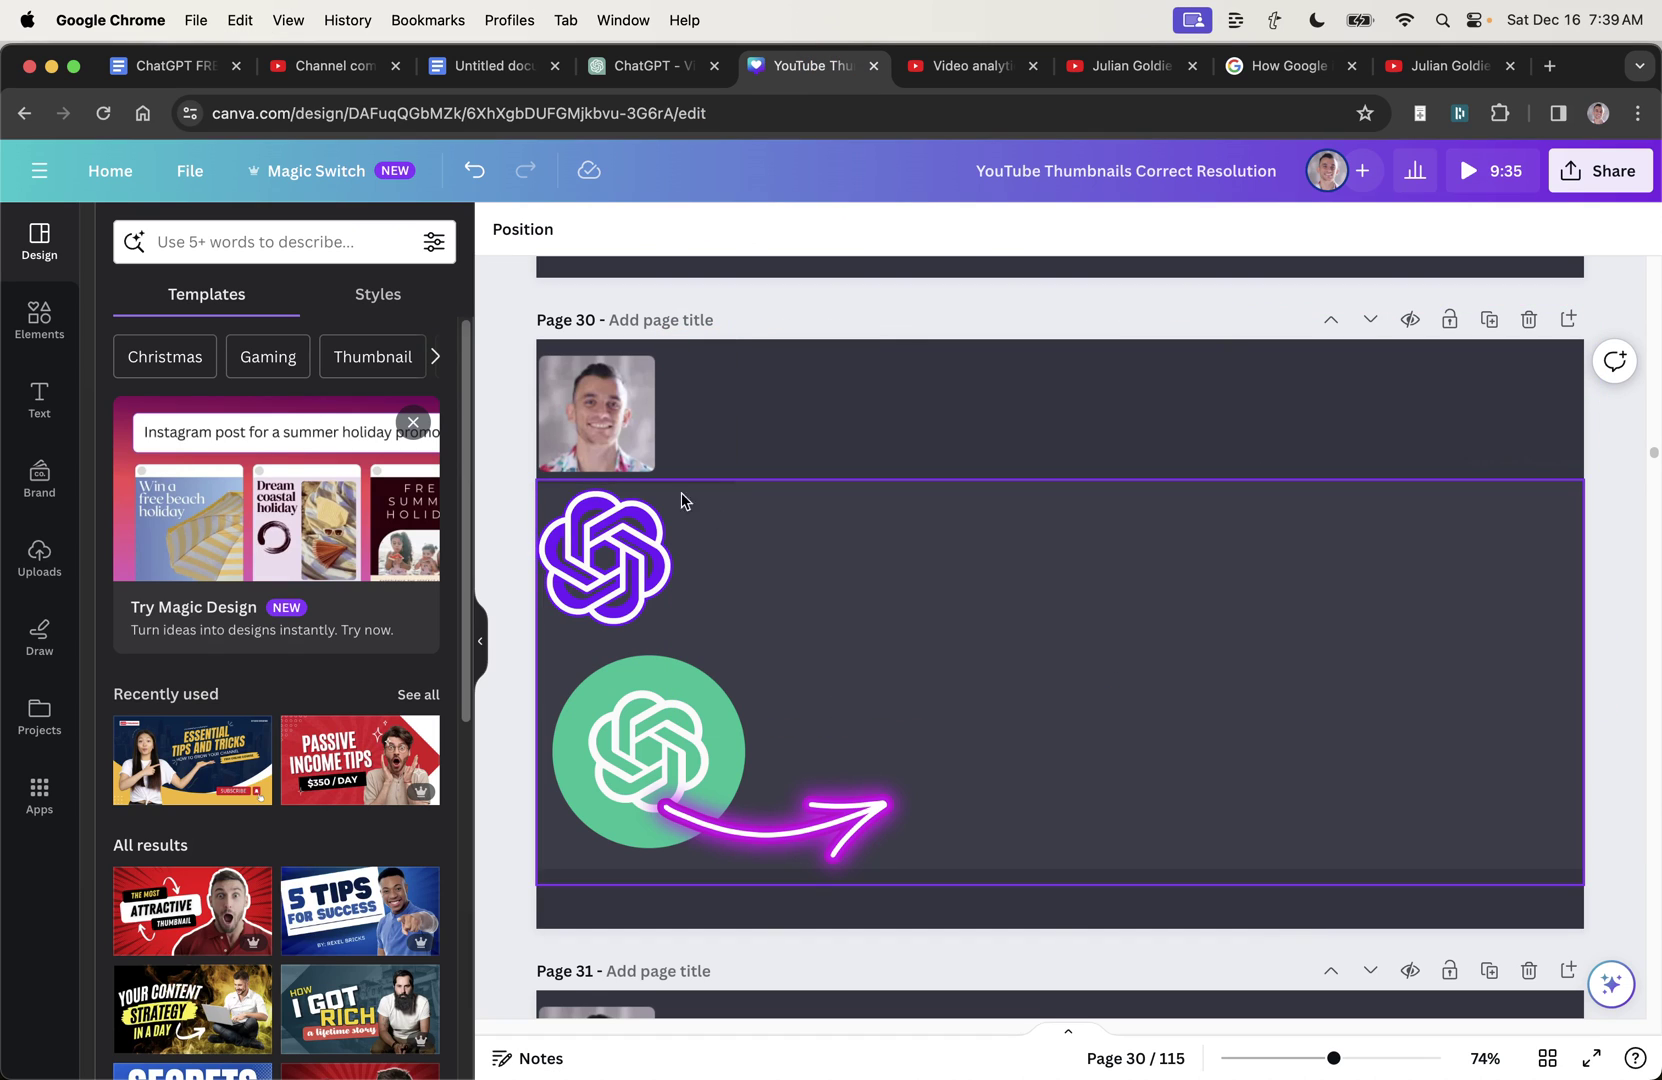
click(628, 68)
right_click(816, 562)
click(860, 634)
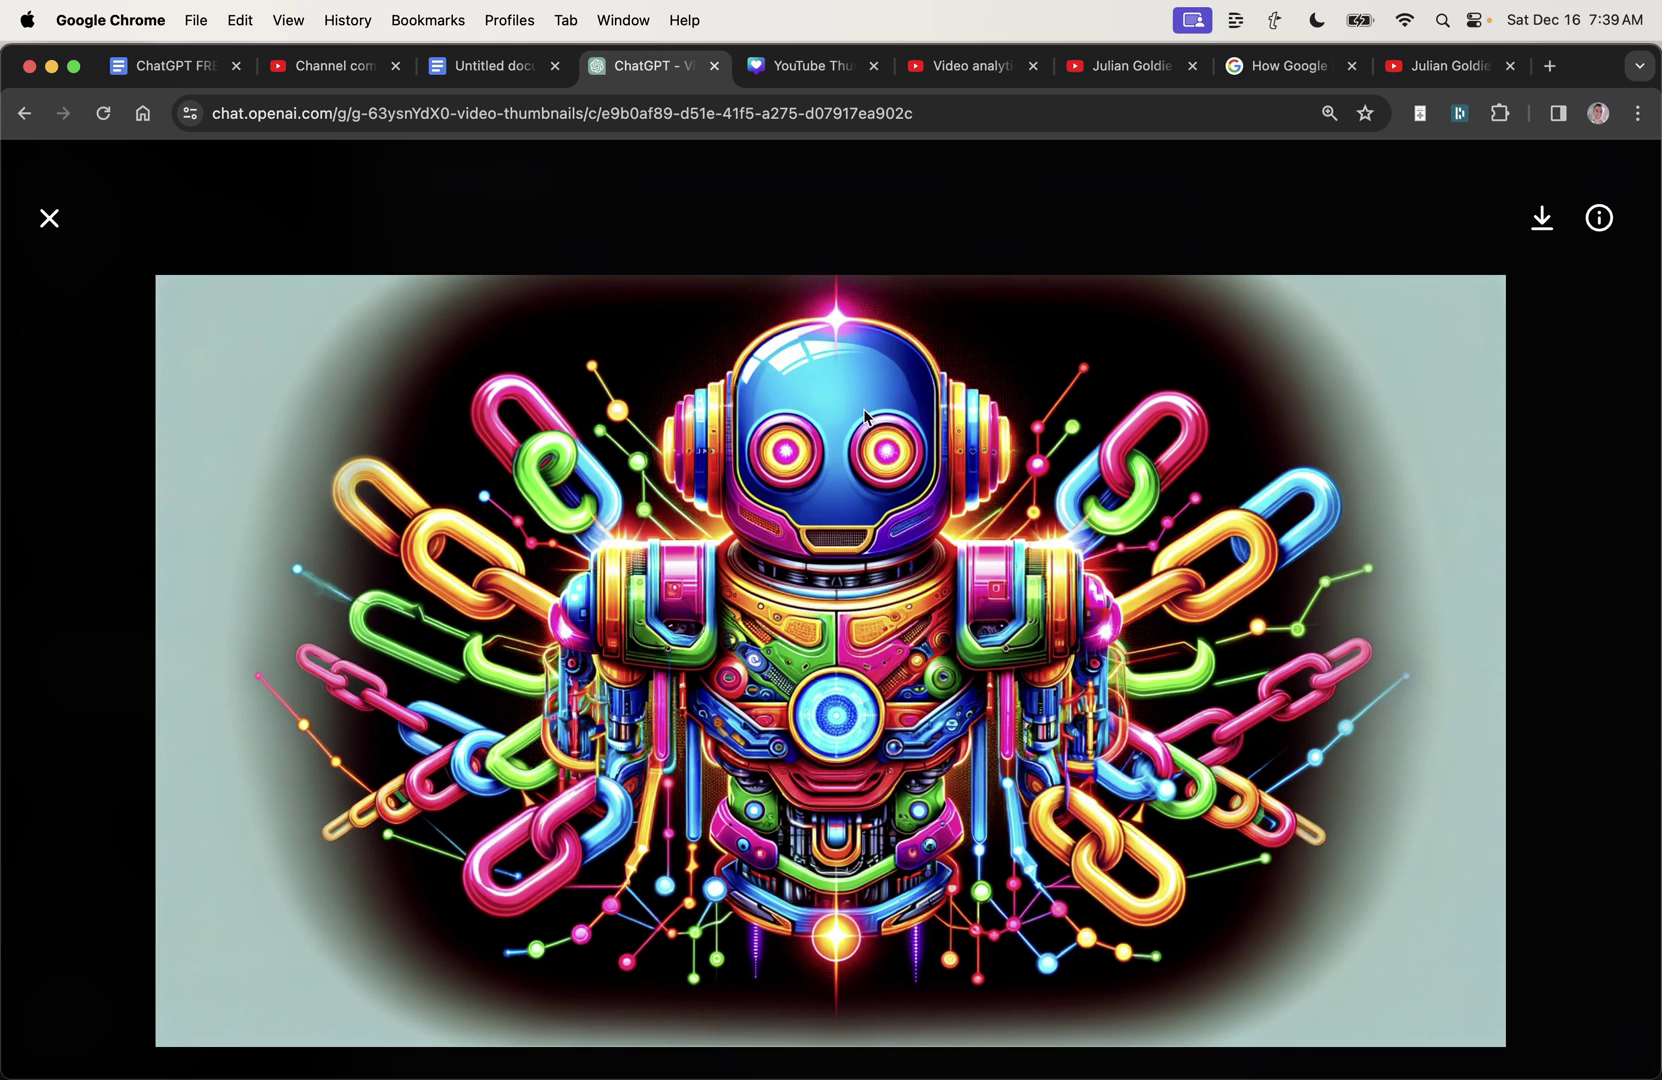
key(Escape)
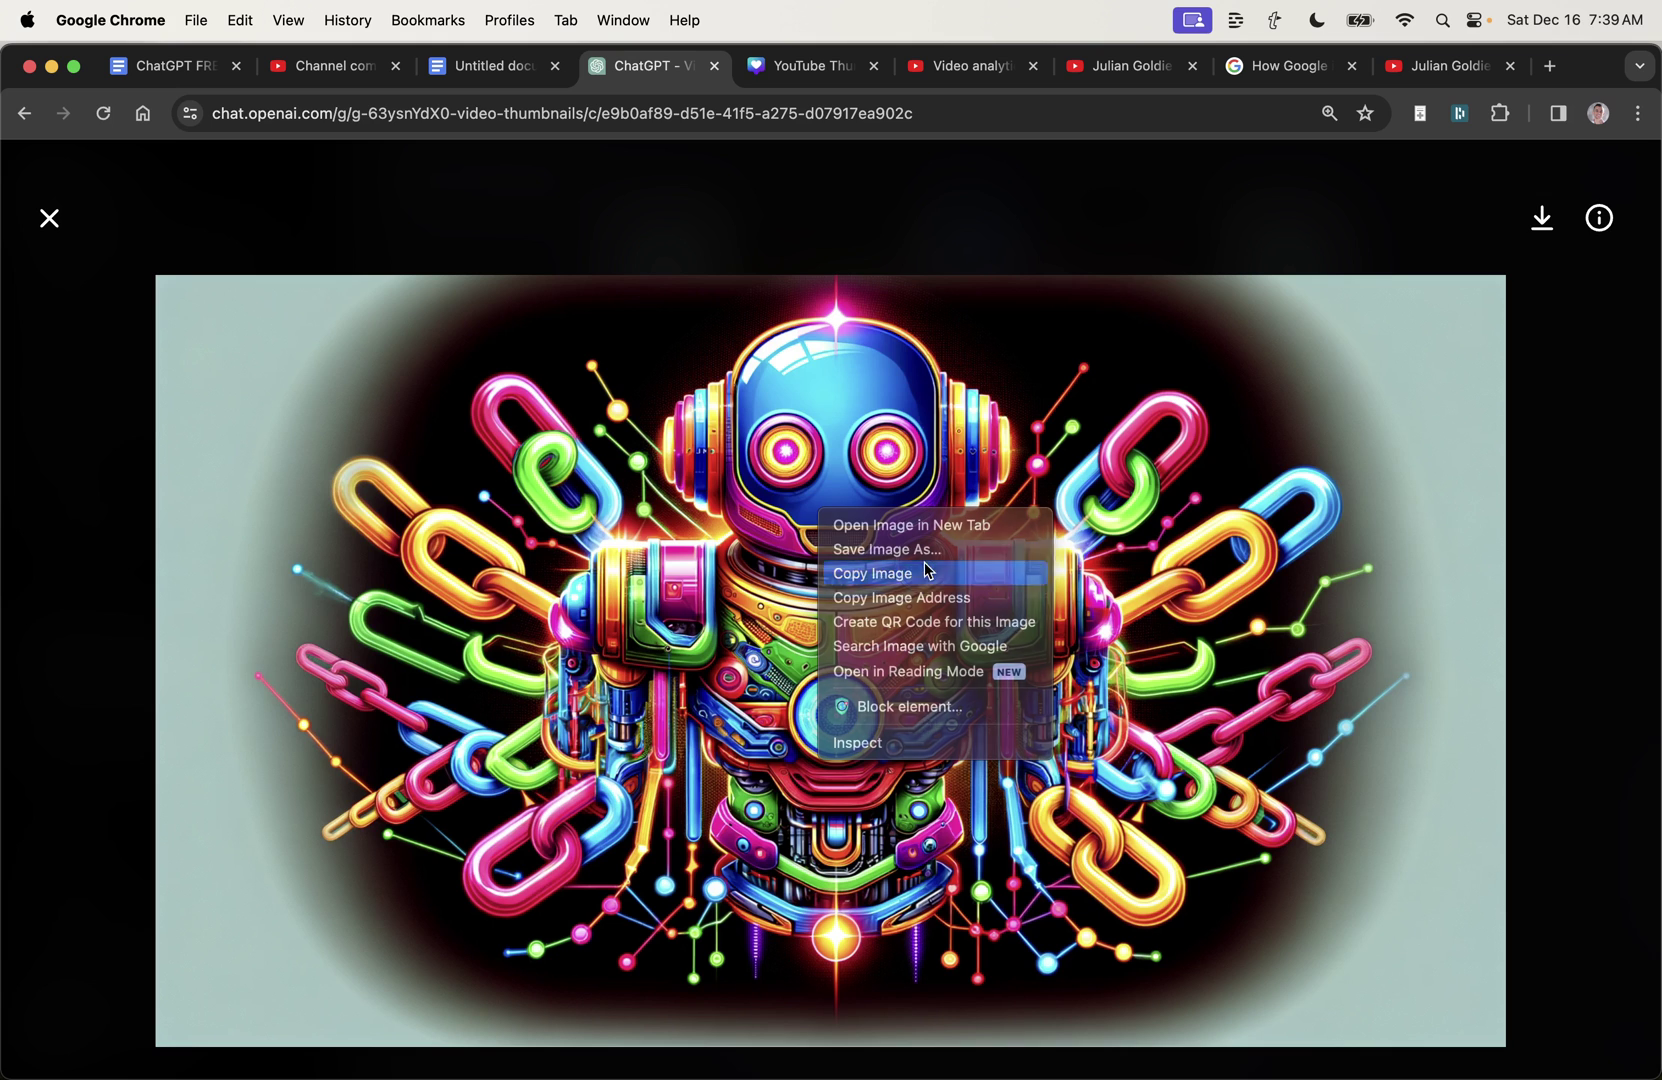
click(890, 571)
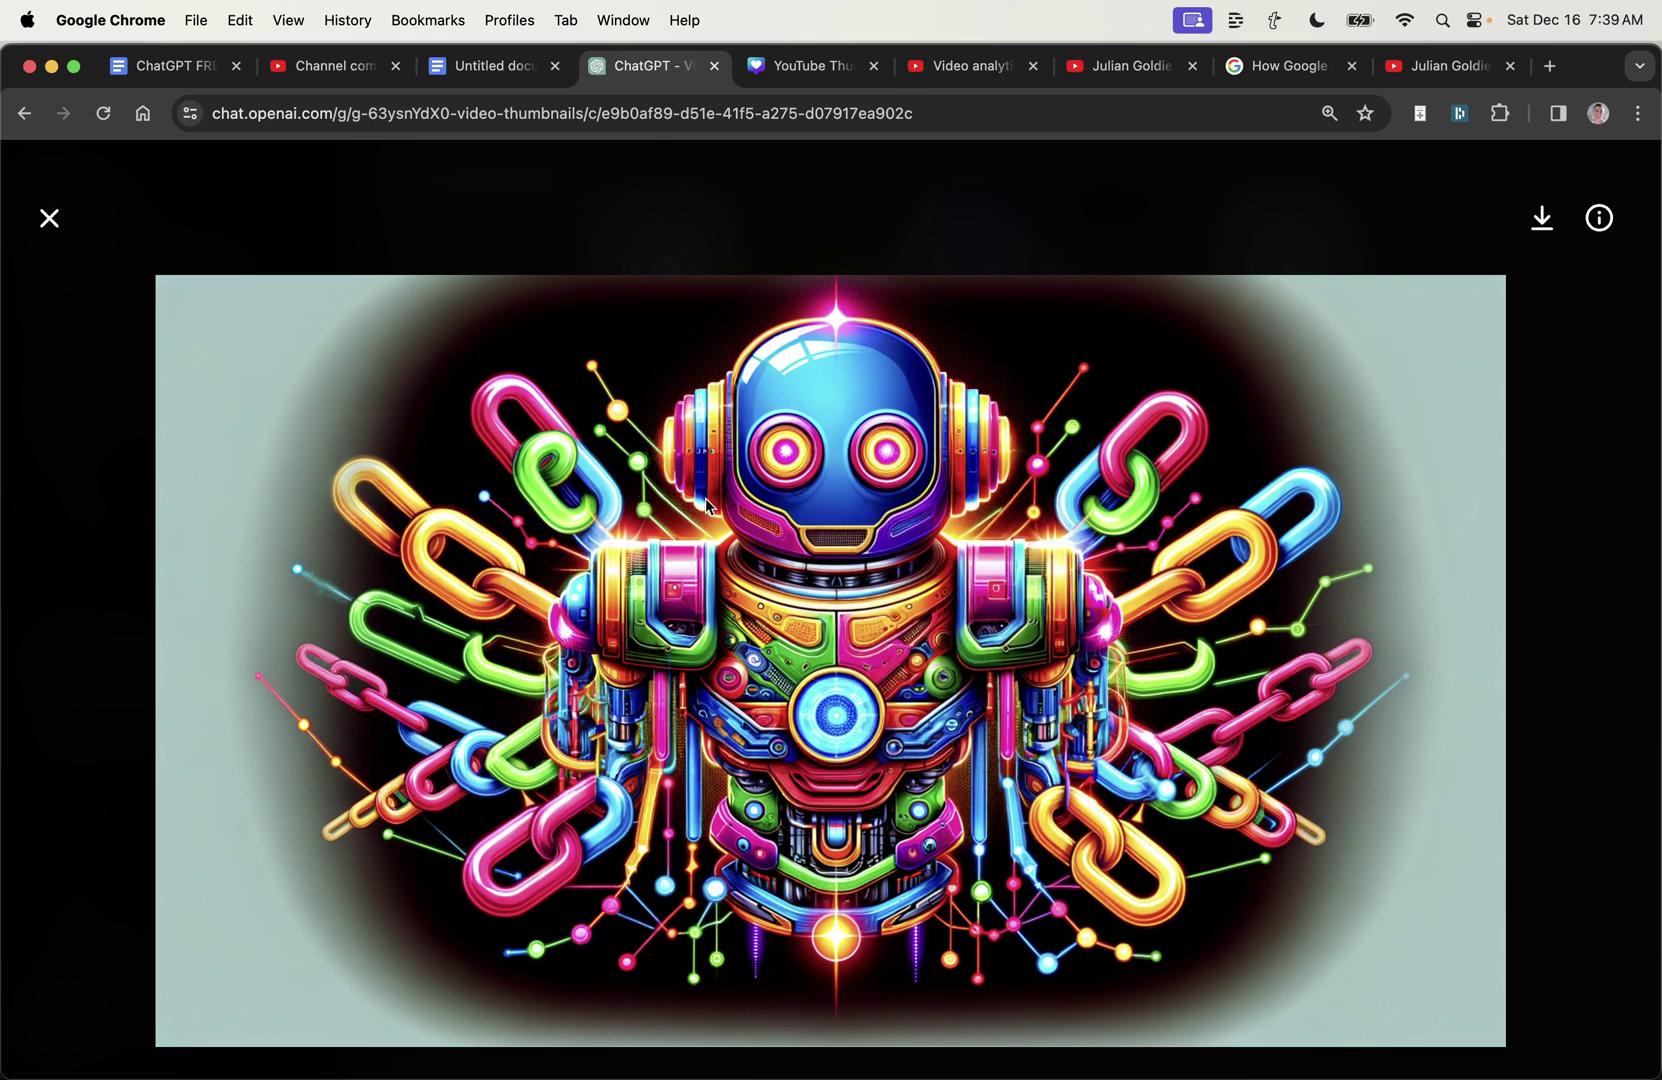
click(800, 65)
Step: Paste the robot onto page 30, remove its background, and enlarge it on the right side
key(super+v)
drag(1232, 573, 1470, 573)
click(531, 229)
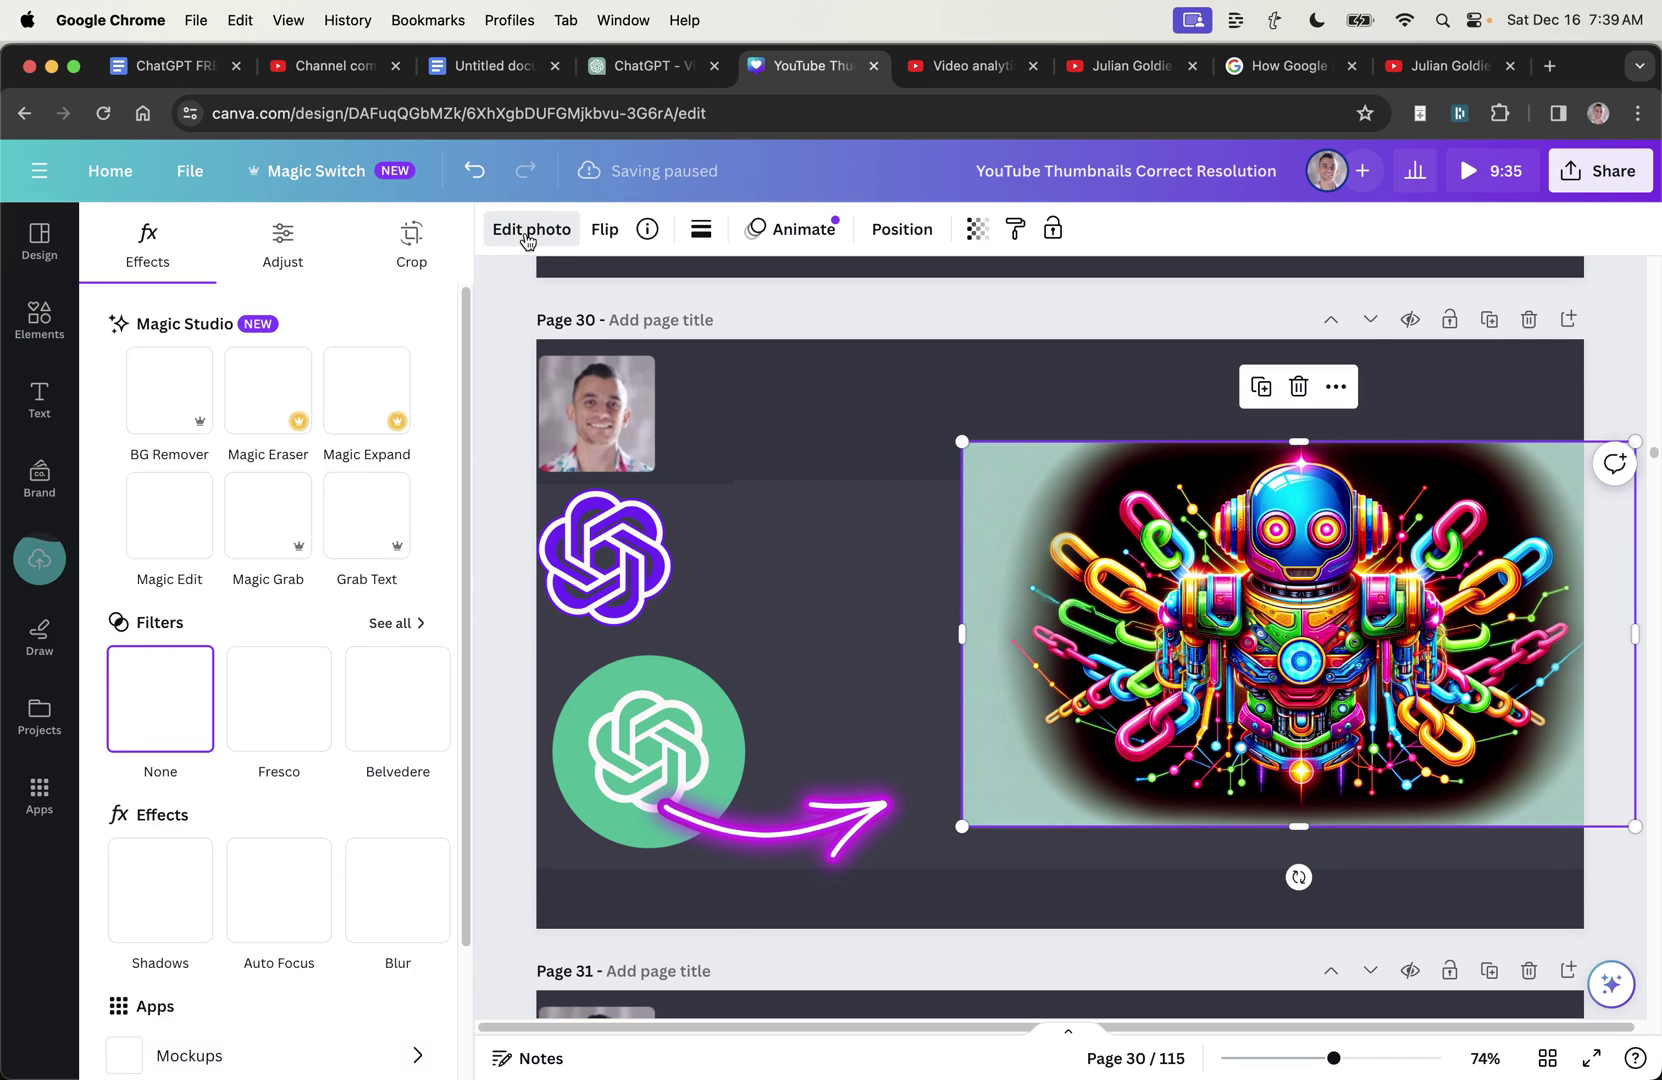
click(156, 396)
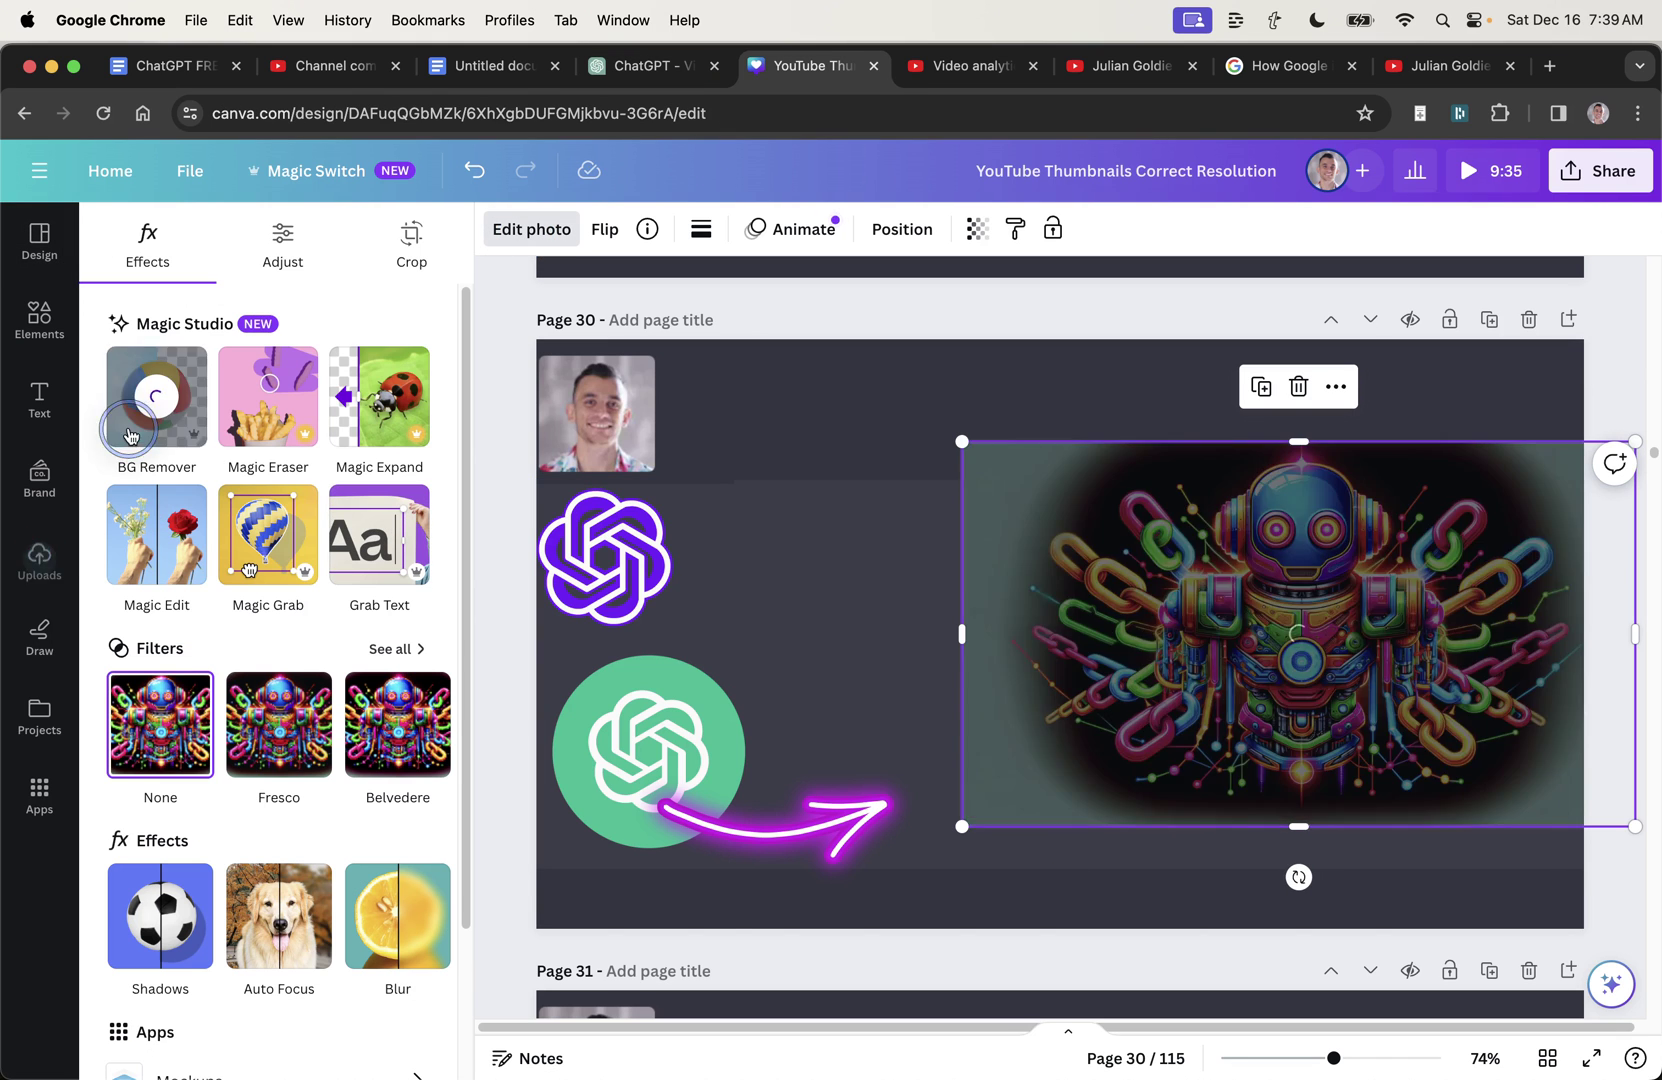
drag(1302, 727, 1388, 720)
drag(1050, 431, 997, 402)
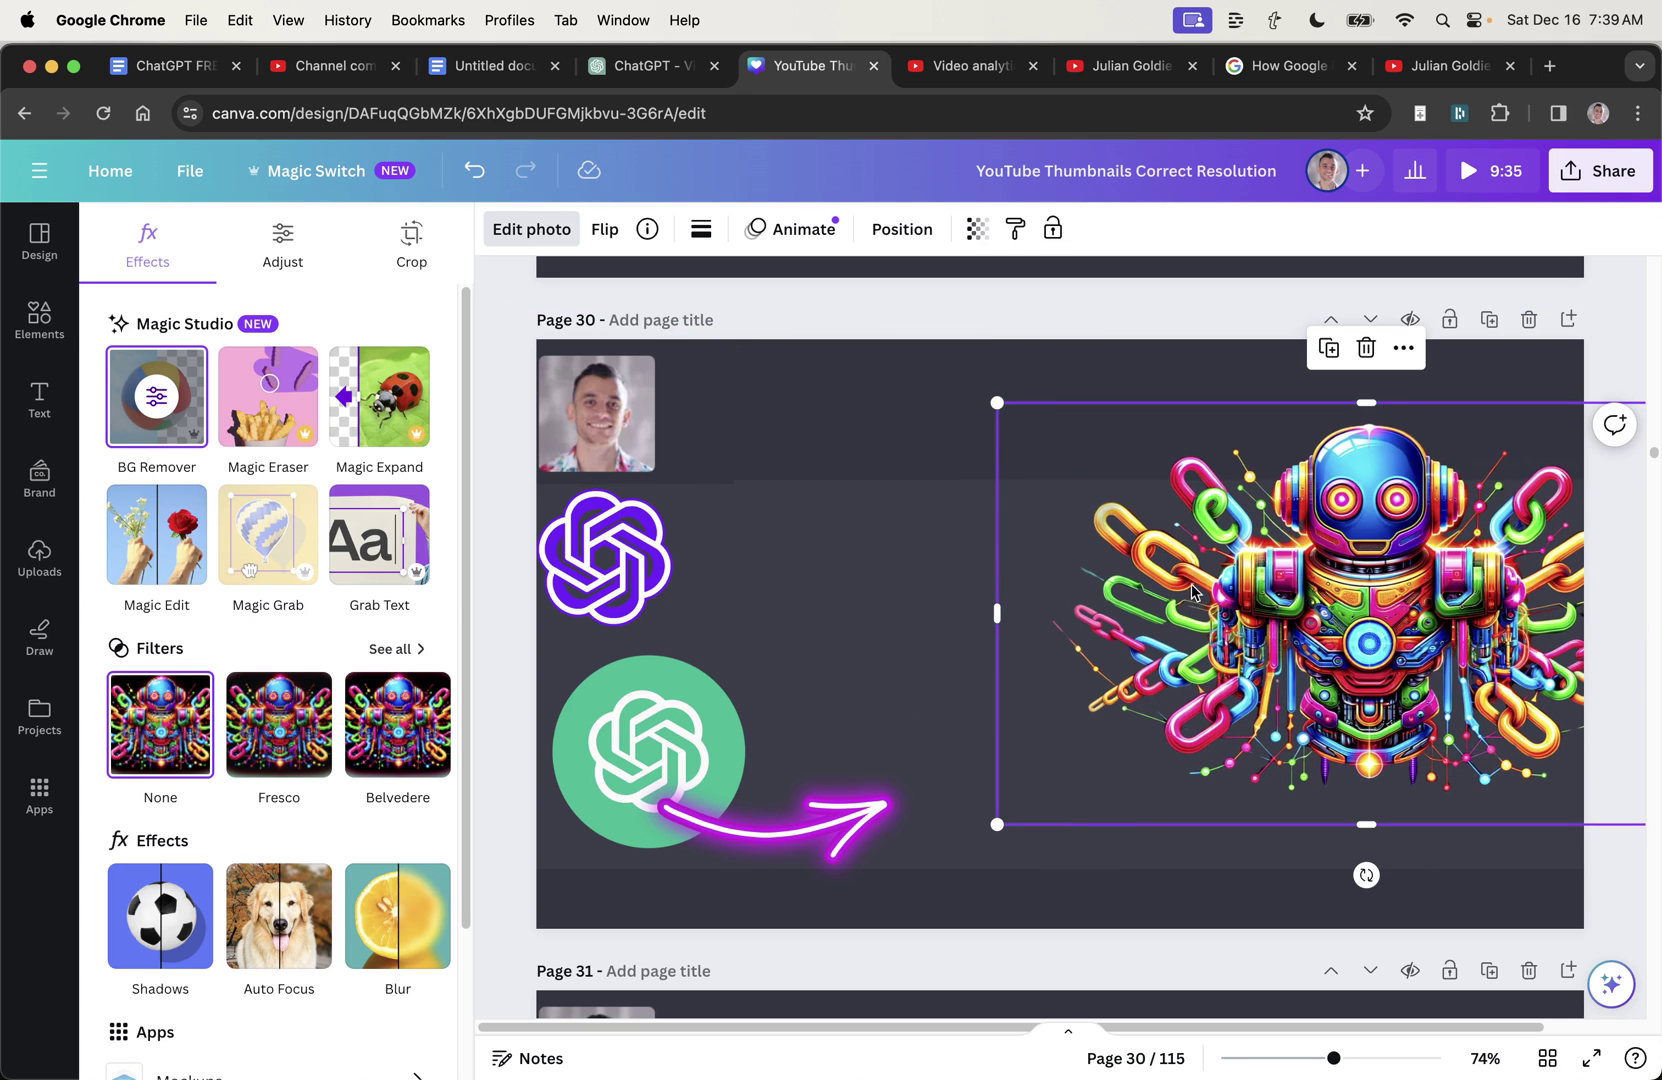
click(480, 655)
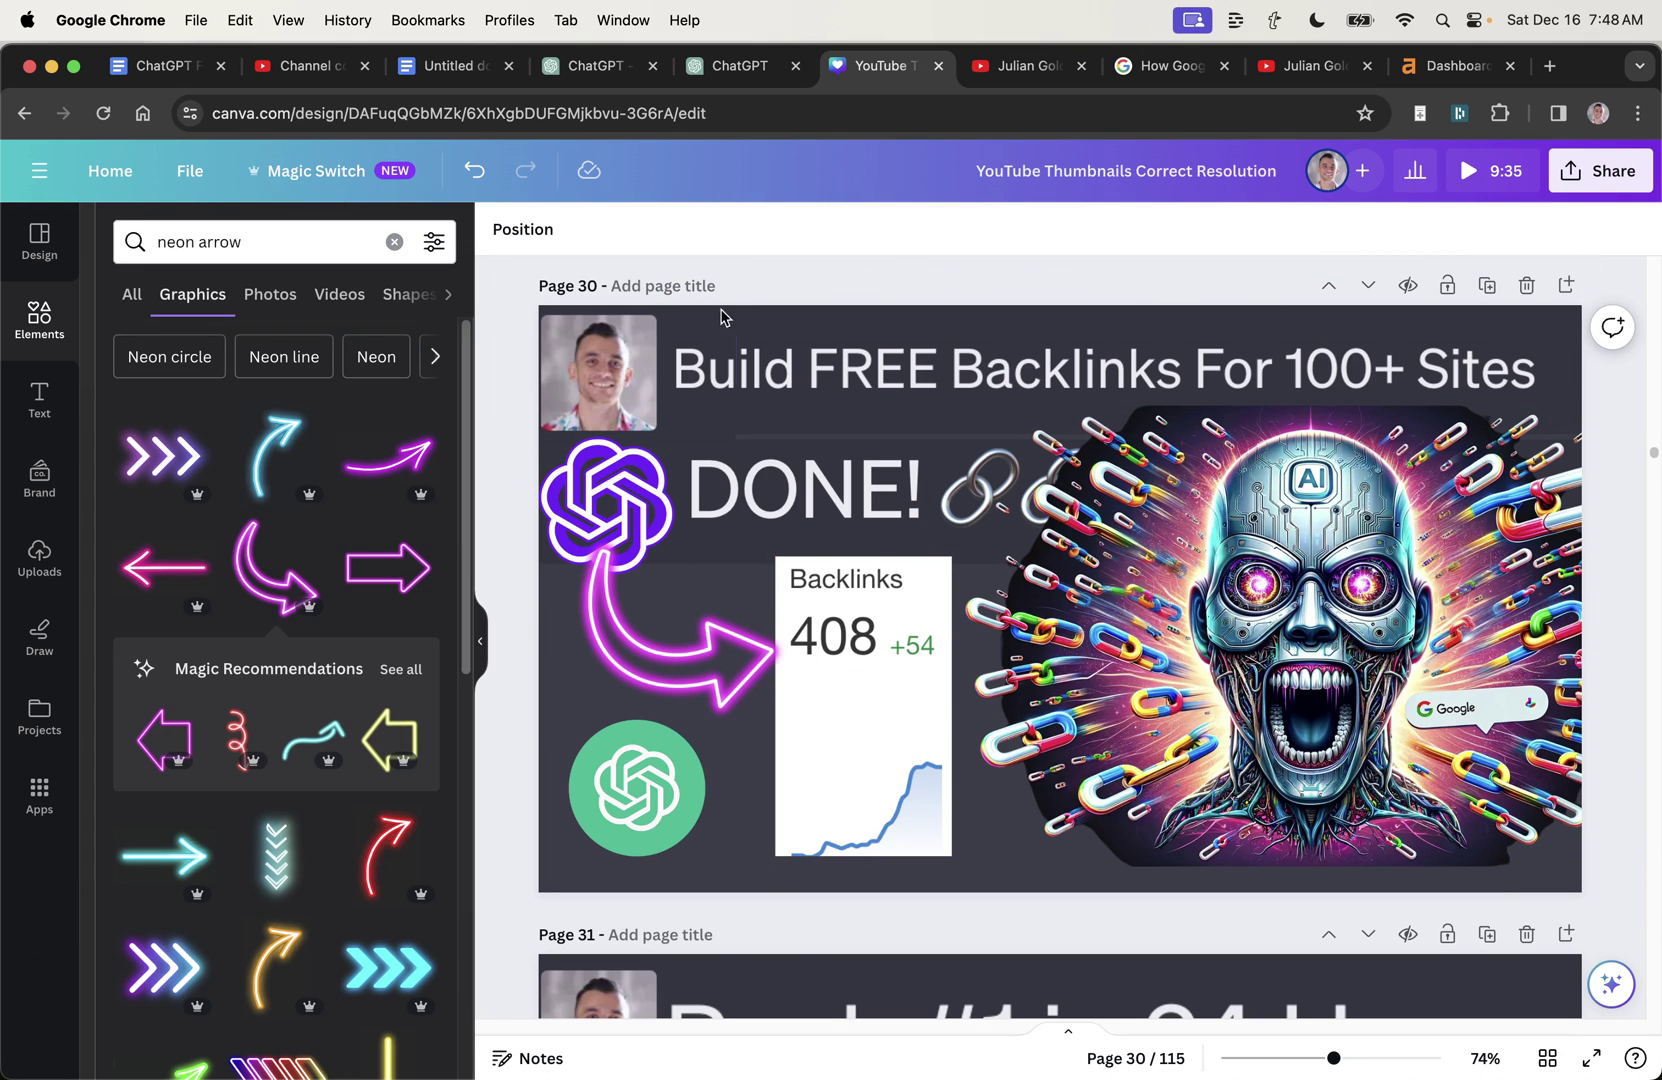
Step: Scroll through the YouTube channel's videos list, then return to the Canva design
click(1015, 66)
scroll(826, 580, up, 1)
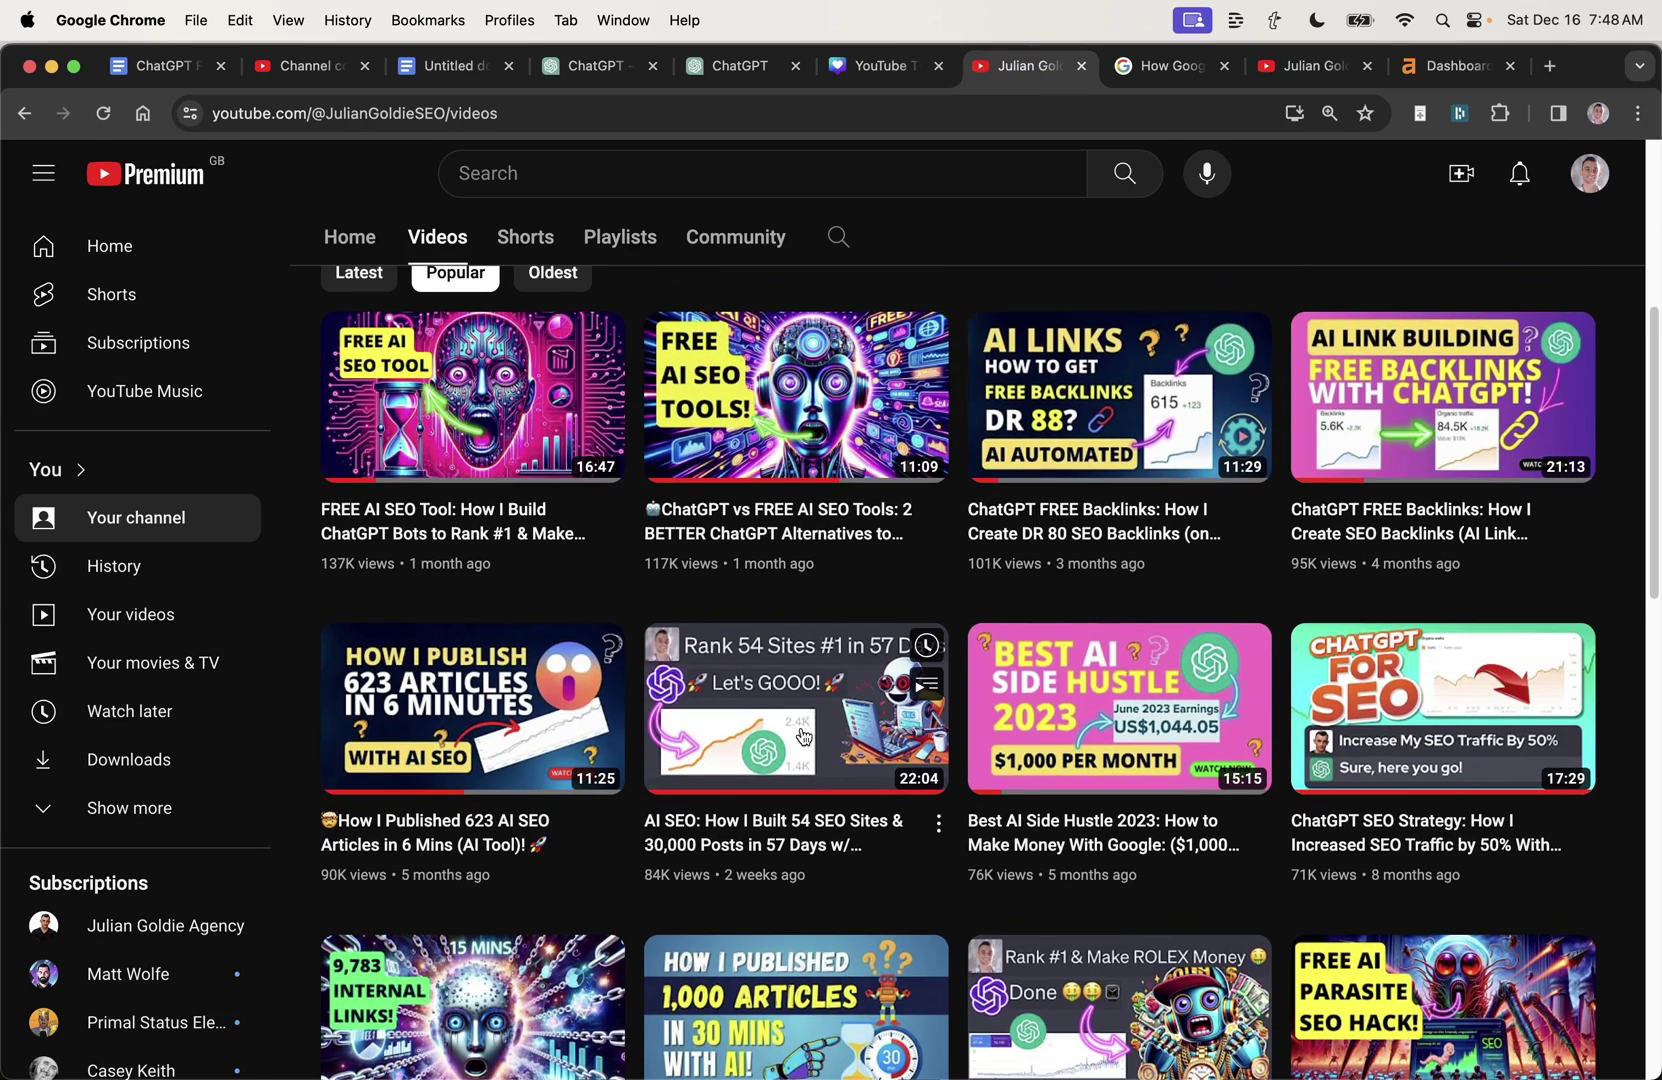
scroll(933, 560, down, 1)
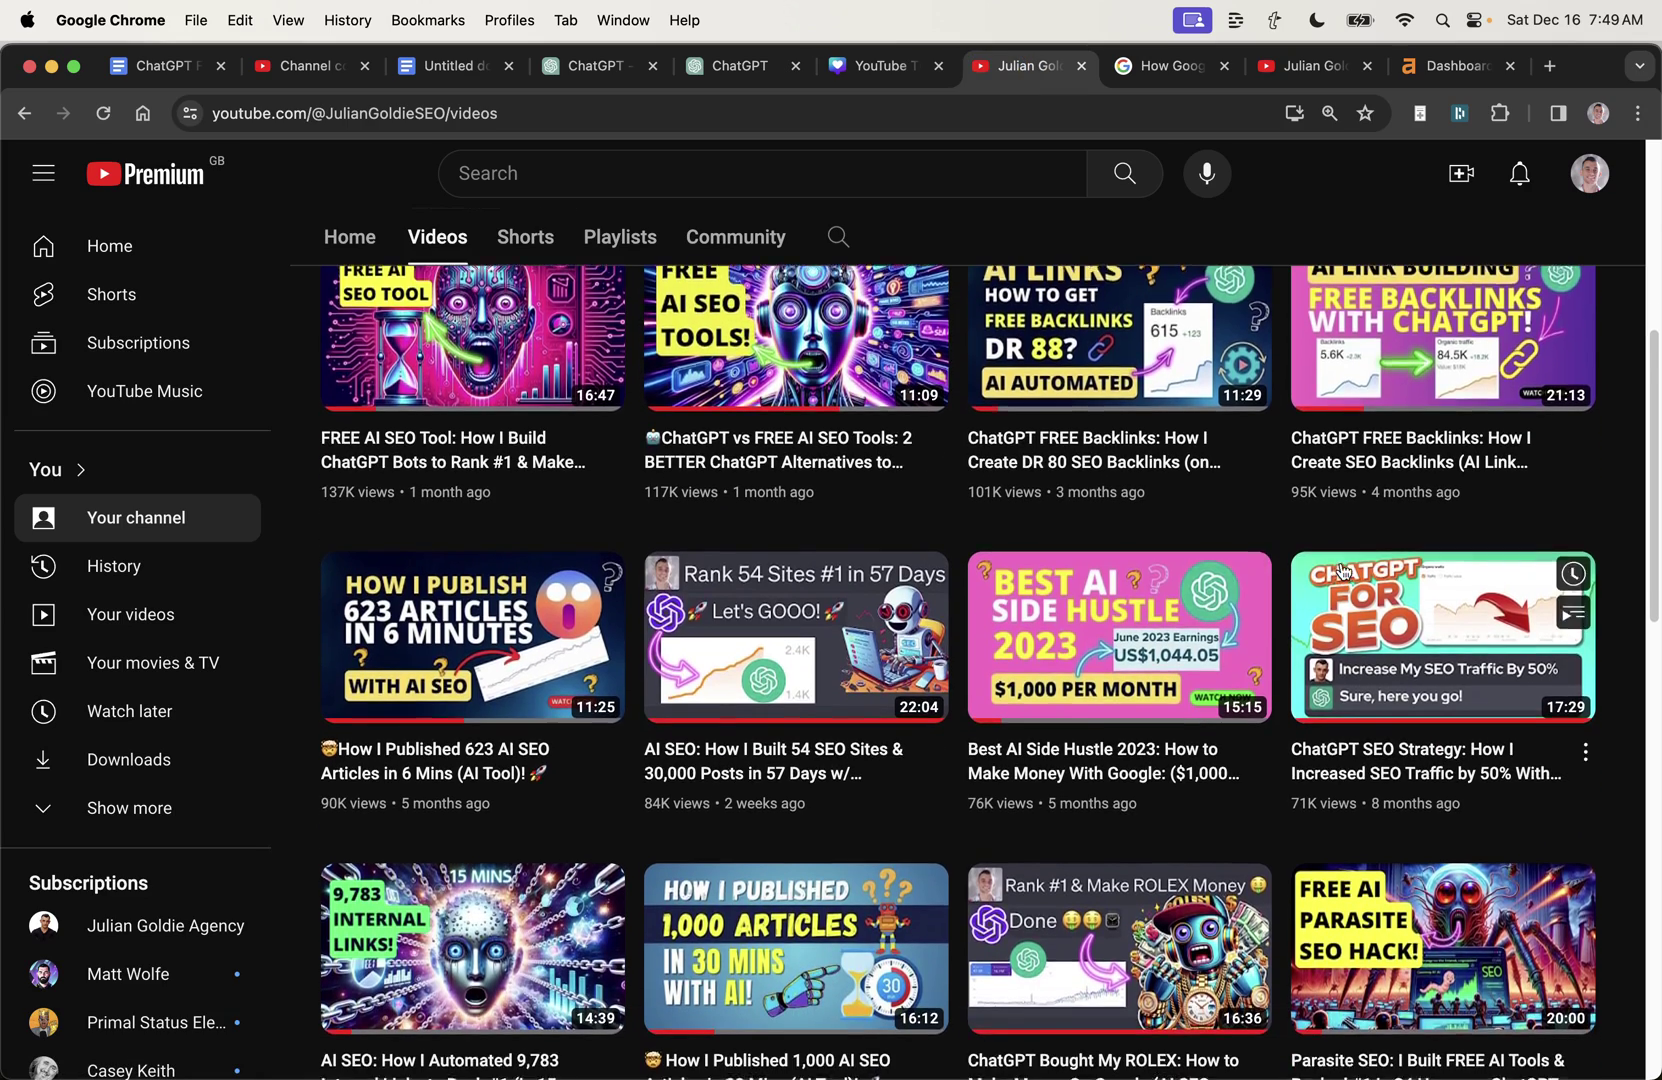
scroll(933, 560, down, 3)
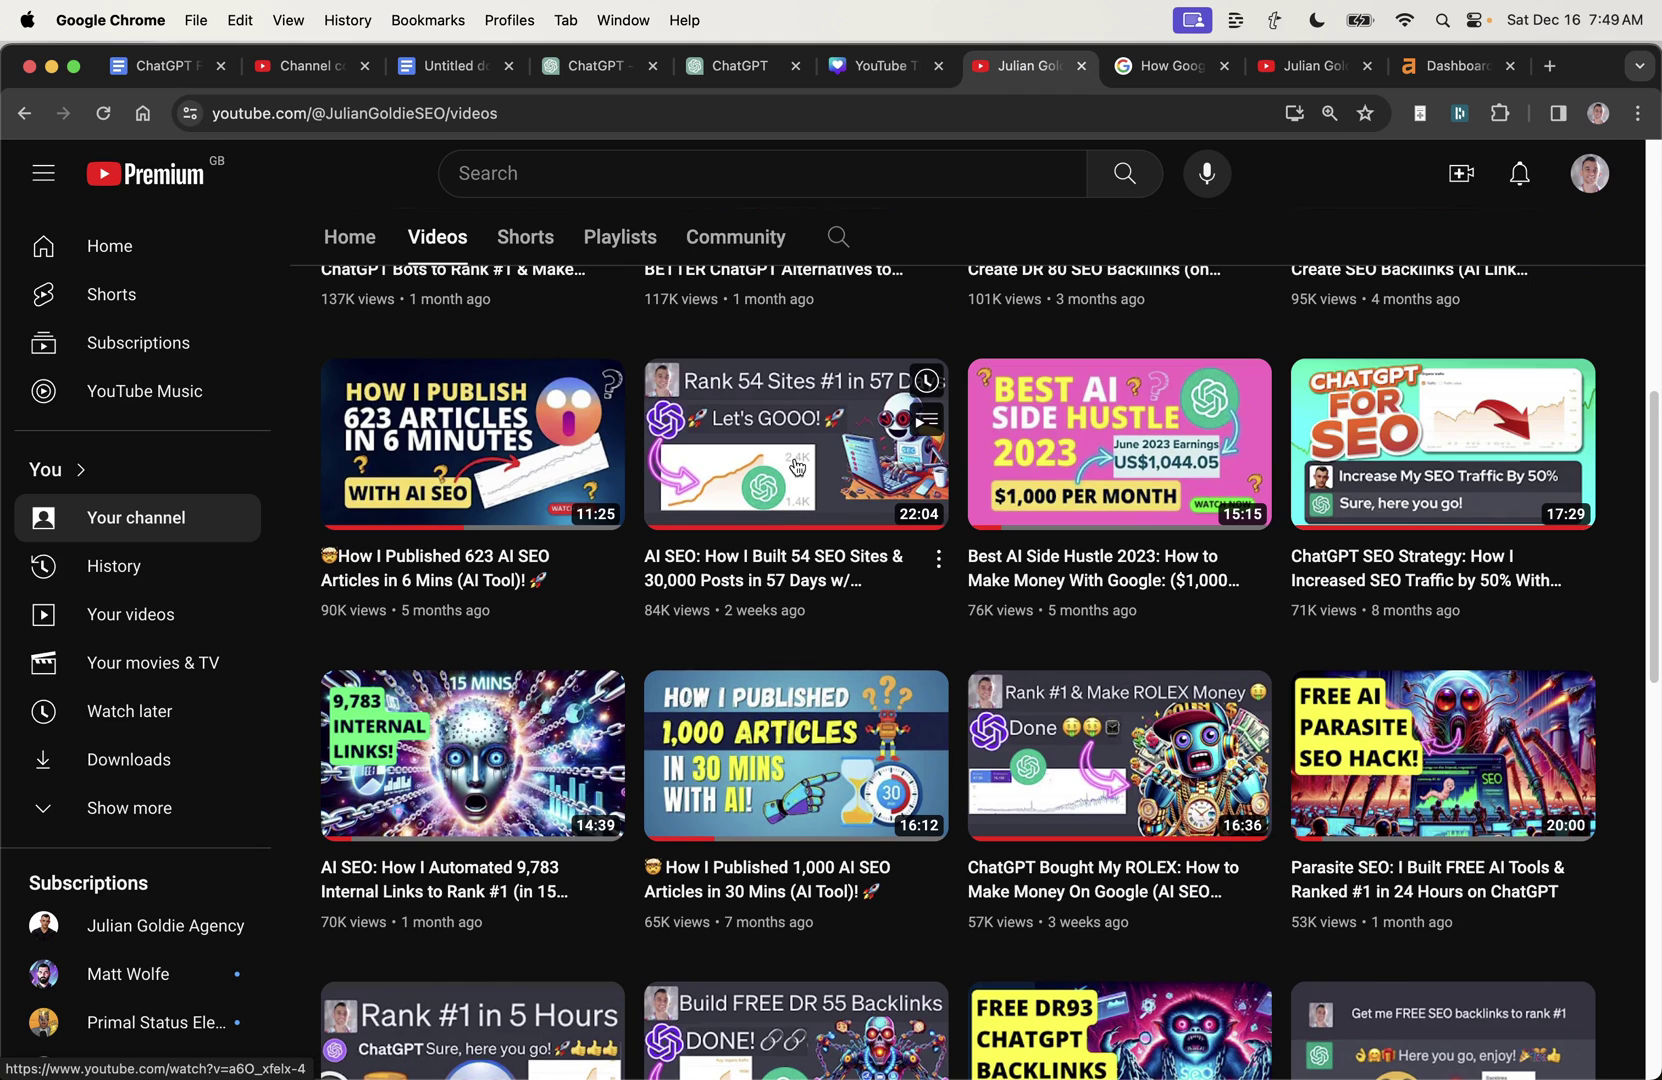
scroll(797, 467, down, 4)
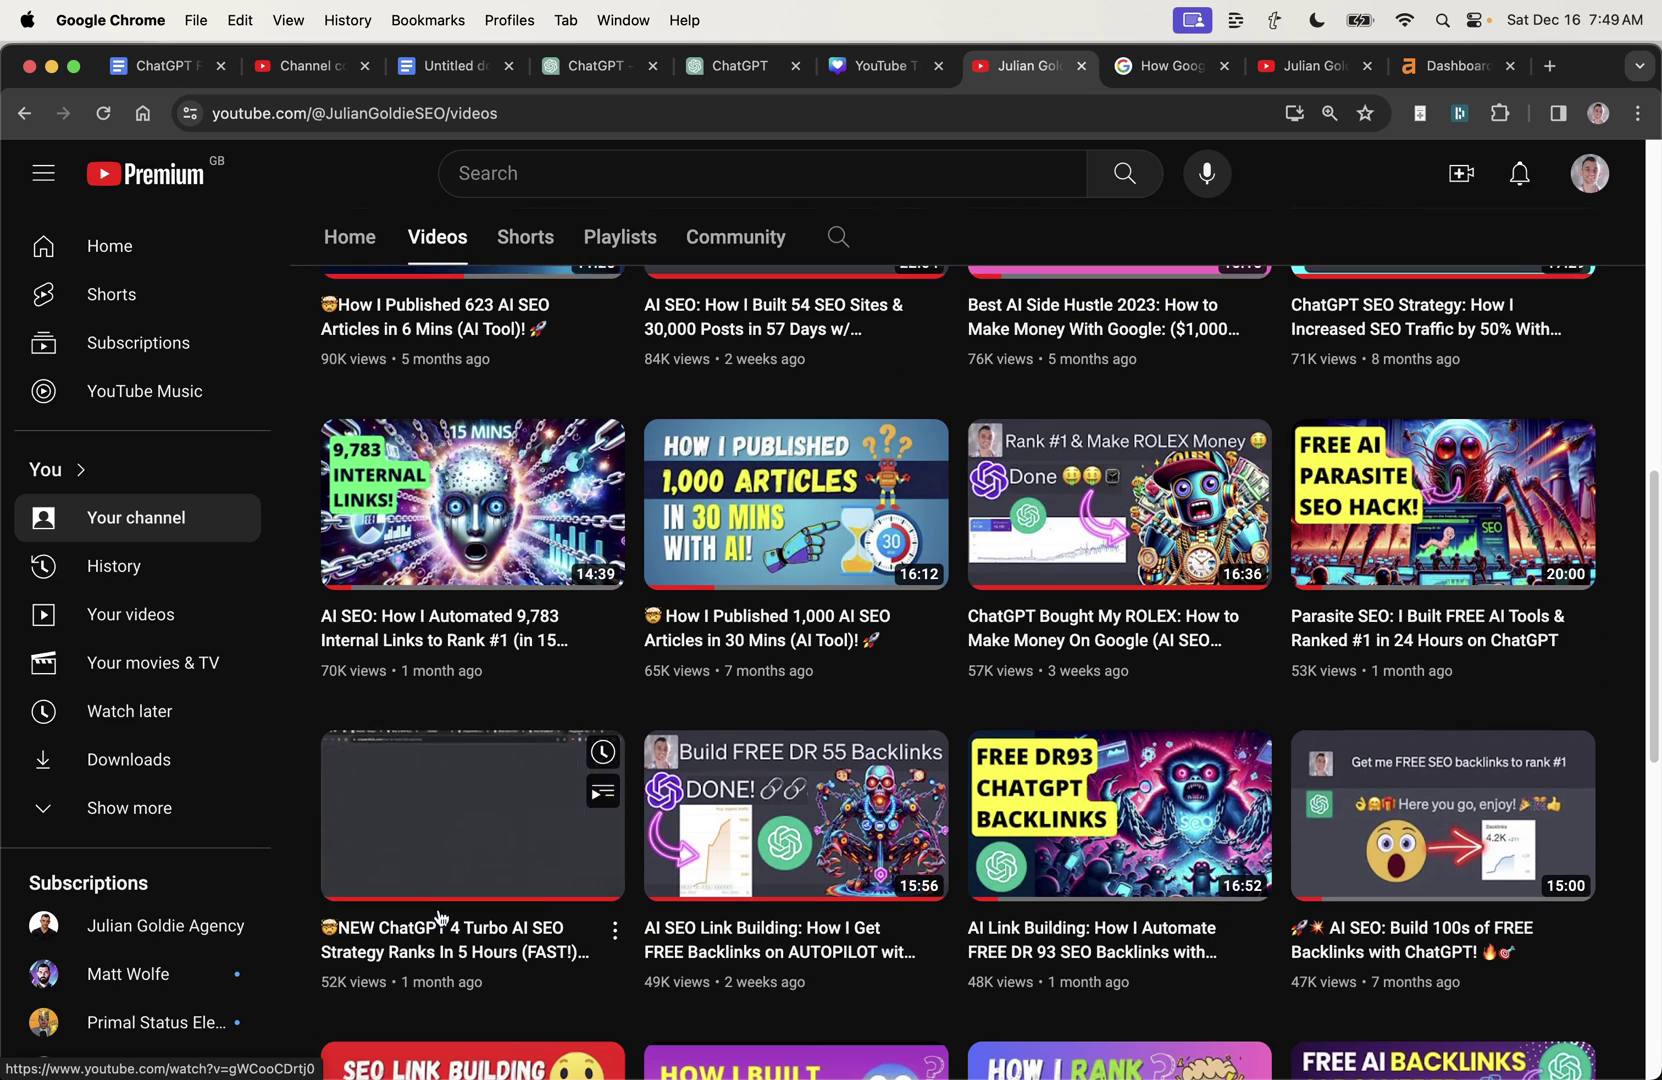
scroll(470, 885, down, 1)
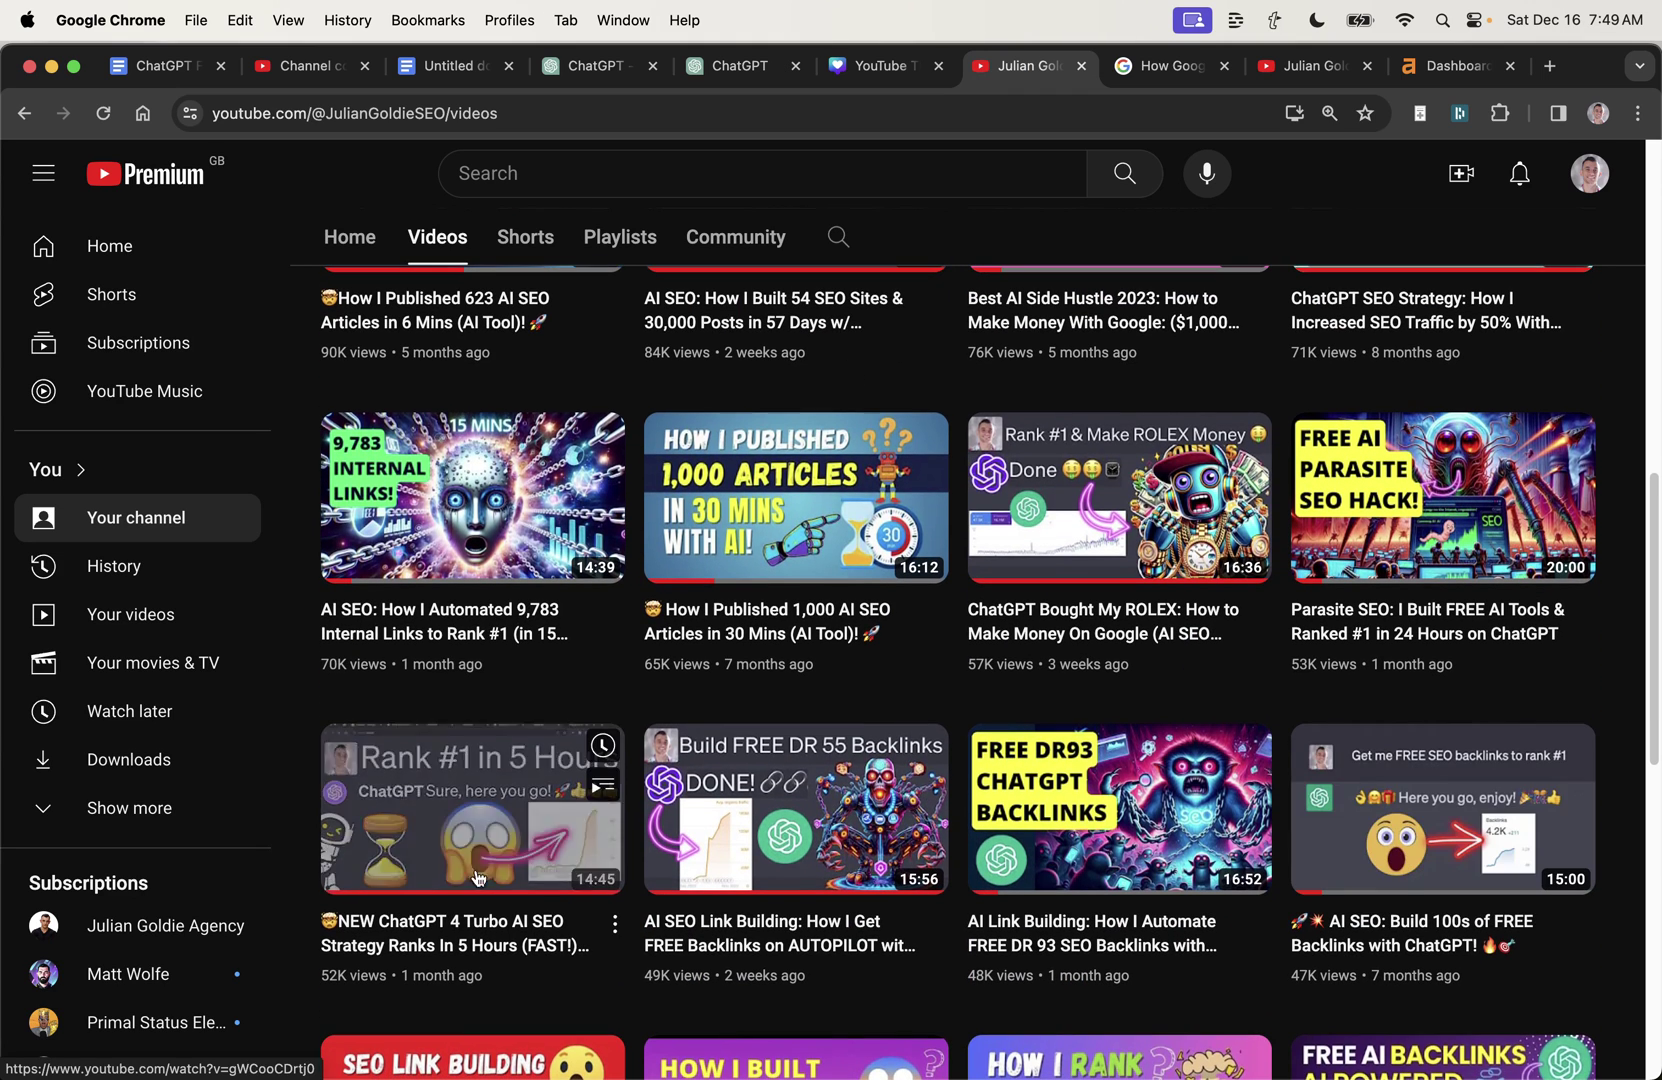
click(880, 65)
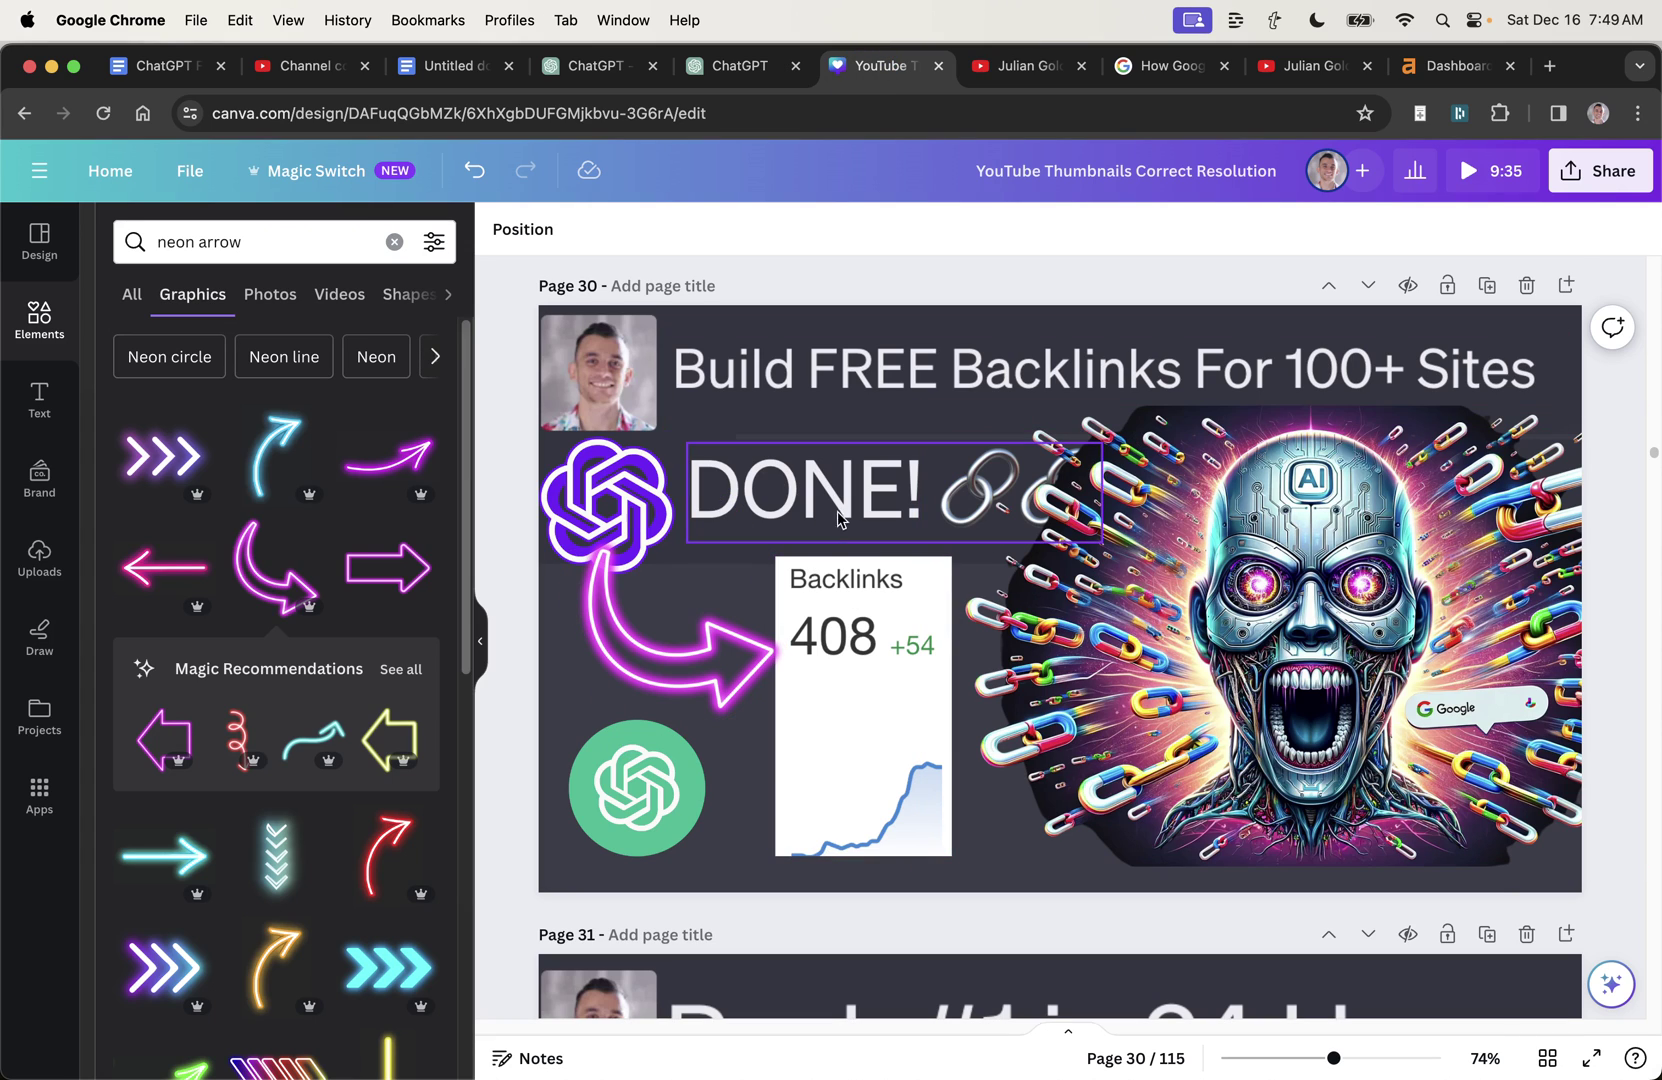
Step: Scroll the Google Docs SOP and highlight the thumbnail prompt's opening guidelines
scroll(837, 512, up, 20)
scroll(950, 683, down, 10)
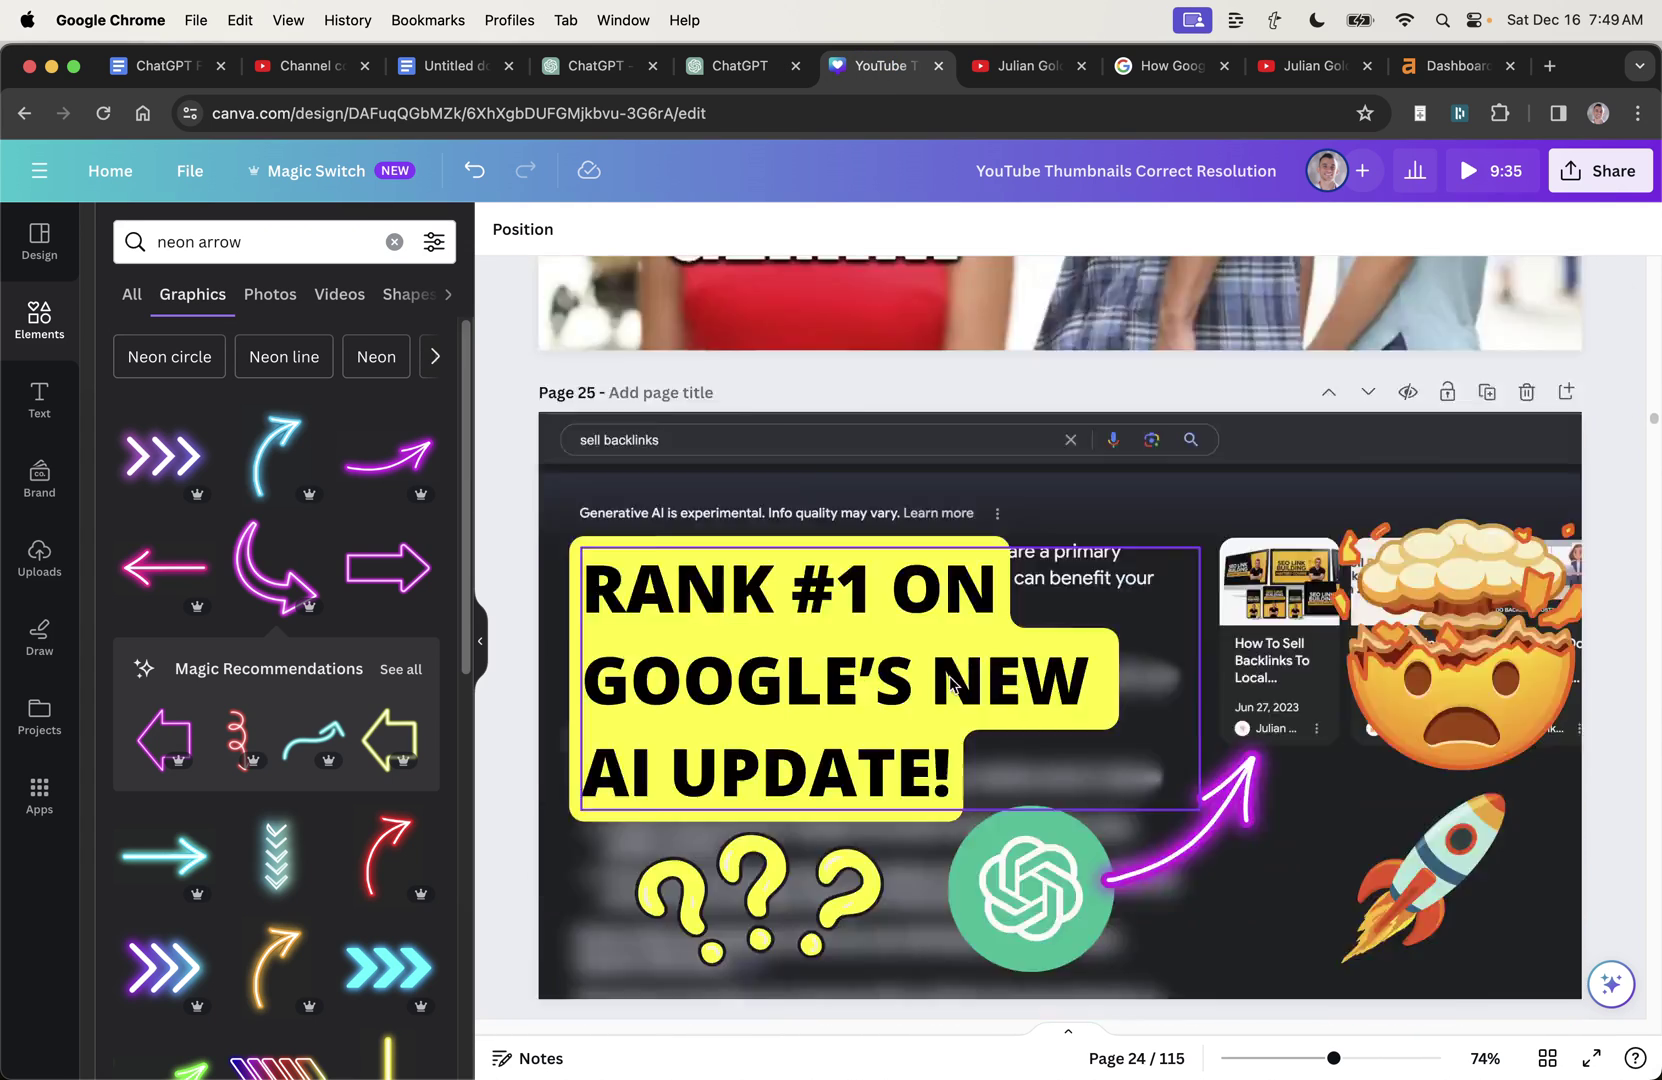
scroll(950, 683, down, 10)
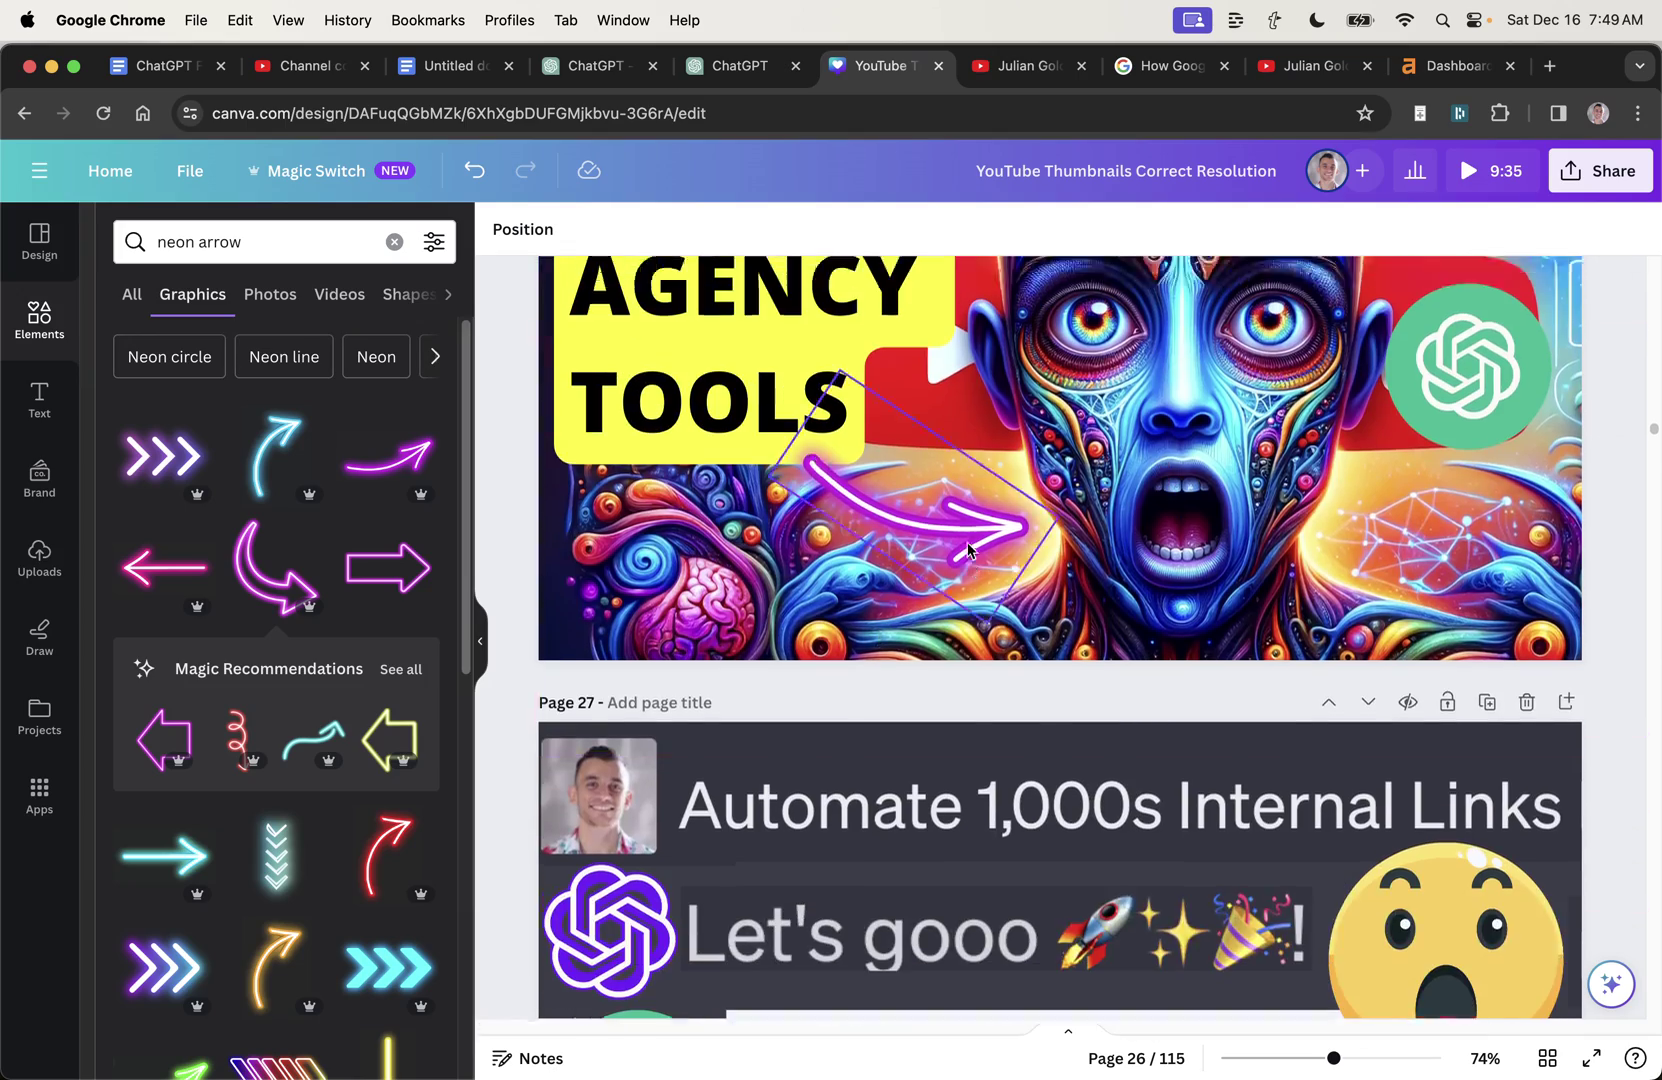
scroll(967, 549, down, 20)
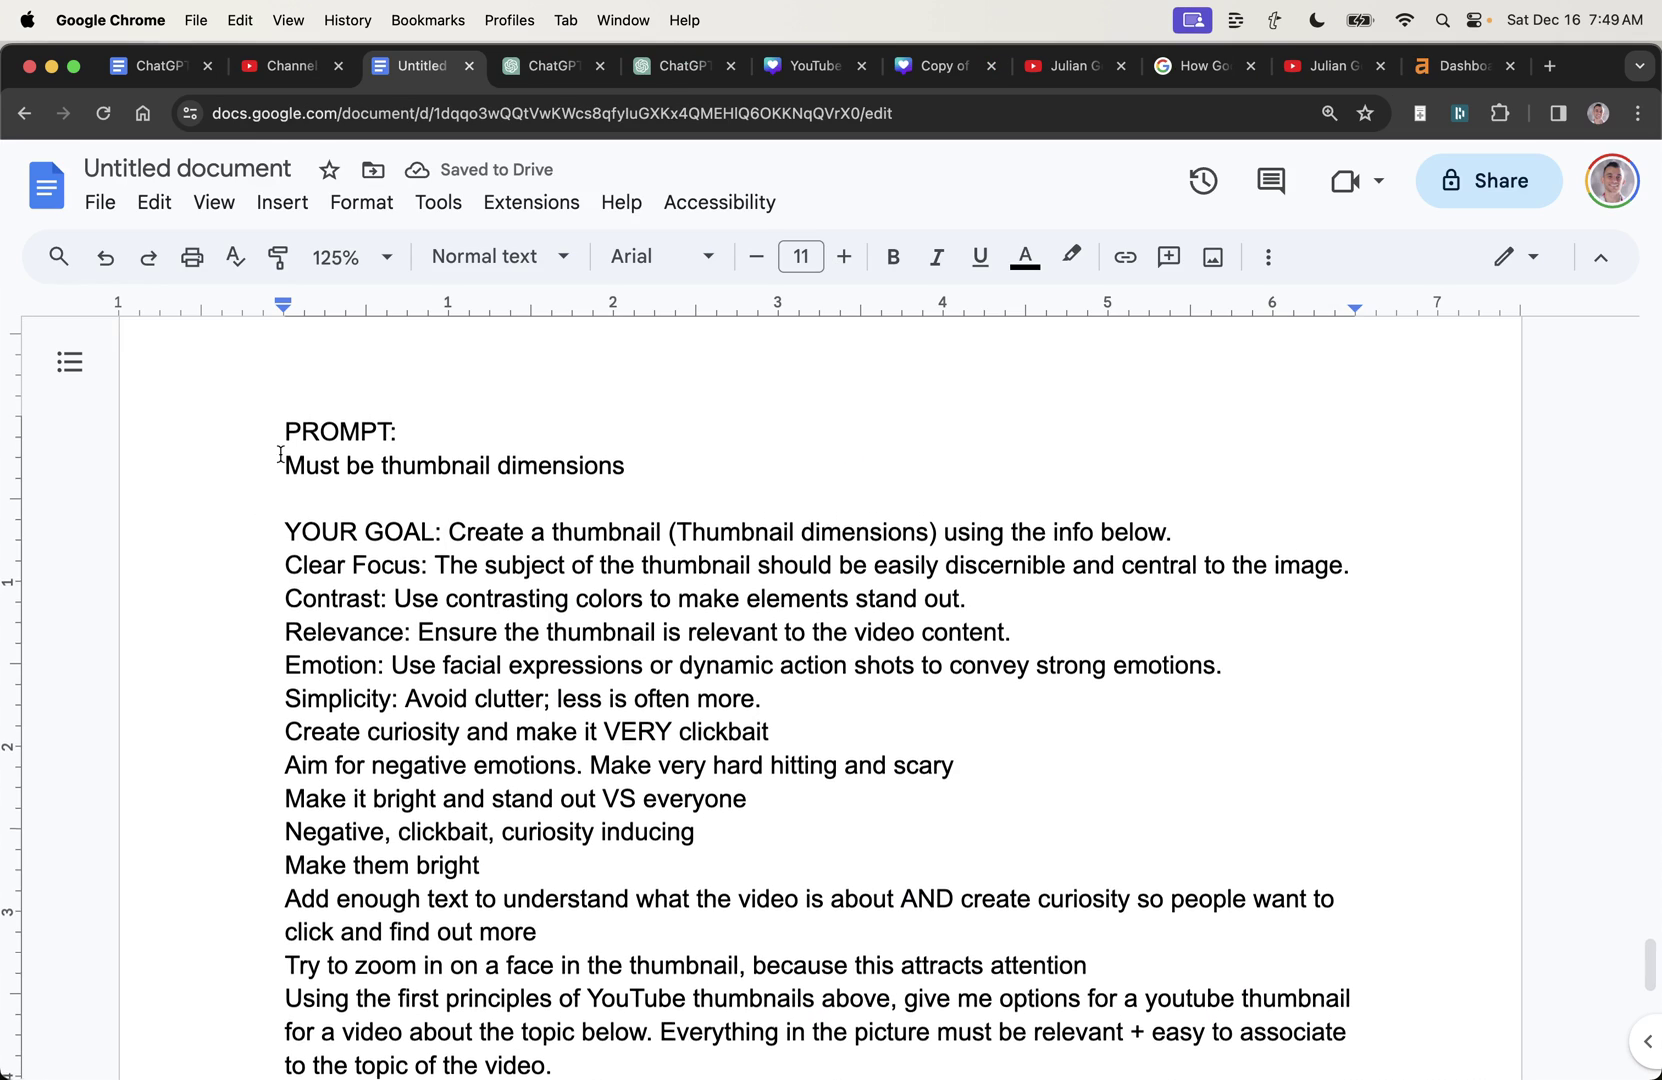
drag(197, 394, 582, 722)
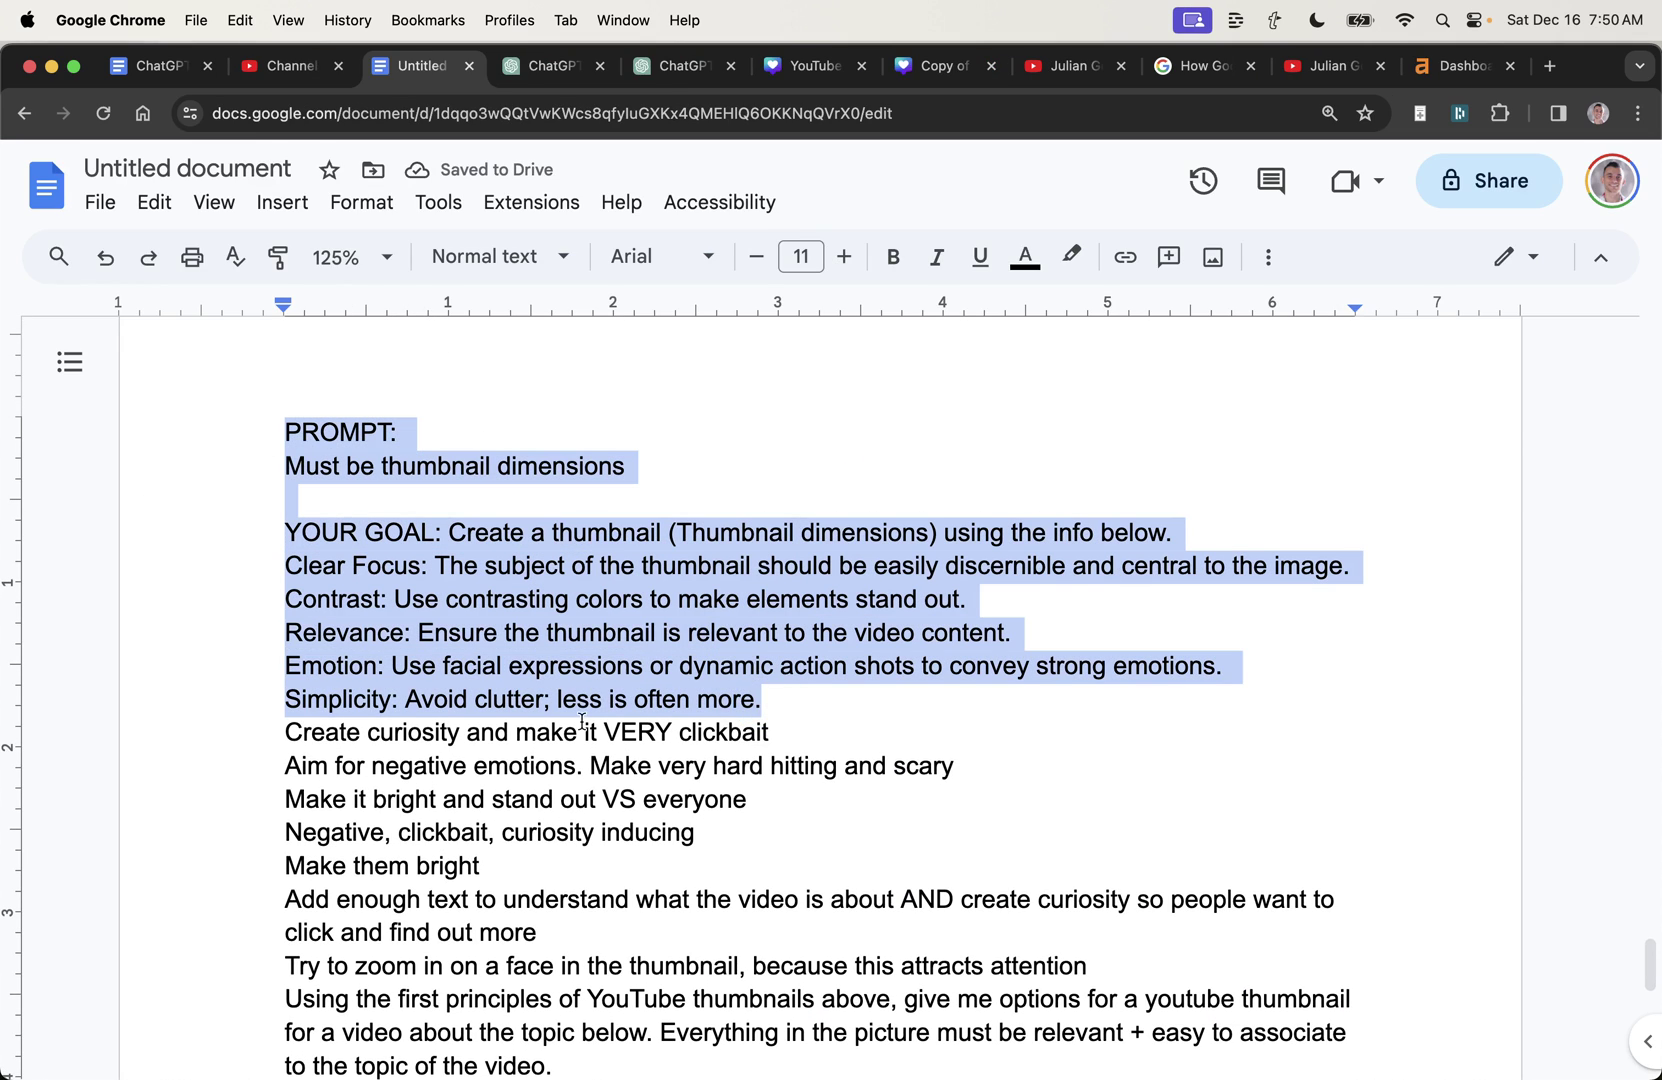
click(270, 638)
scroll(270, 638, down, 8)
Step: Preview the 'Copy of' thumbnail templates design with its Share panel closed, then return to the SOP
drag(236, 696, 1446, 896)
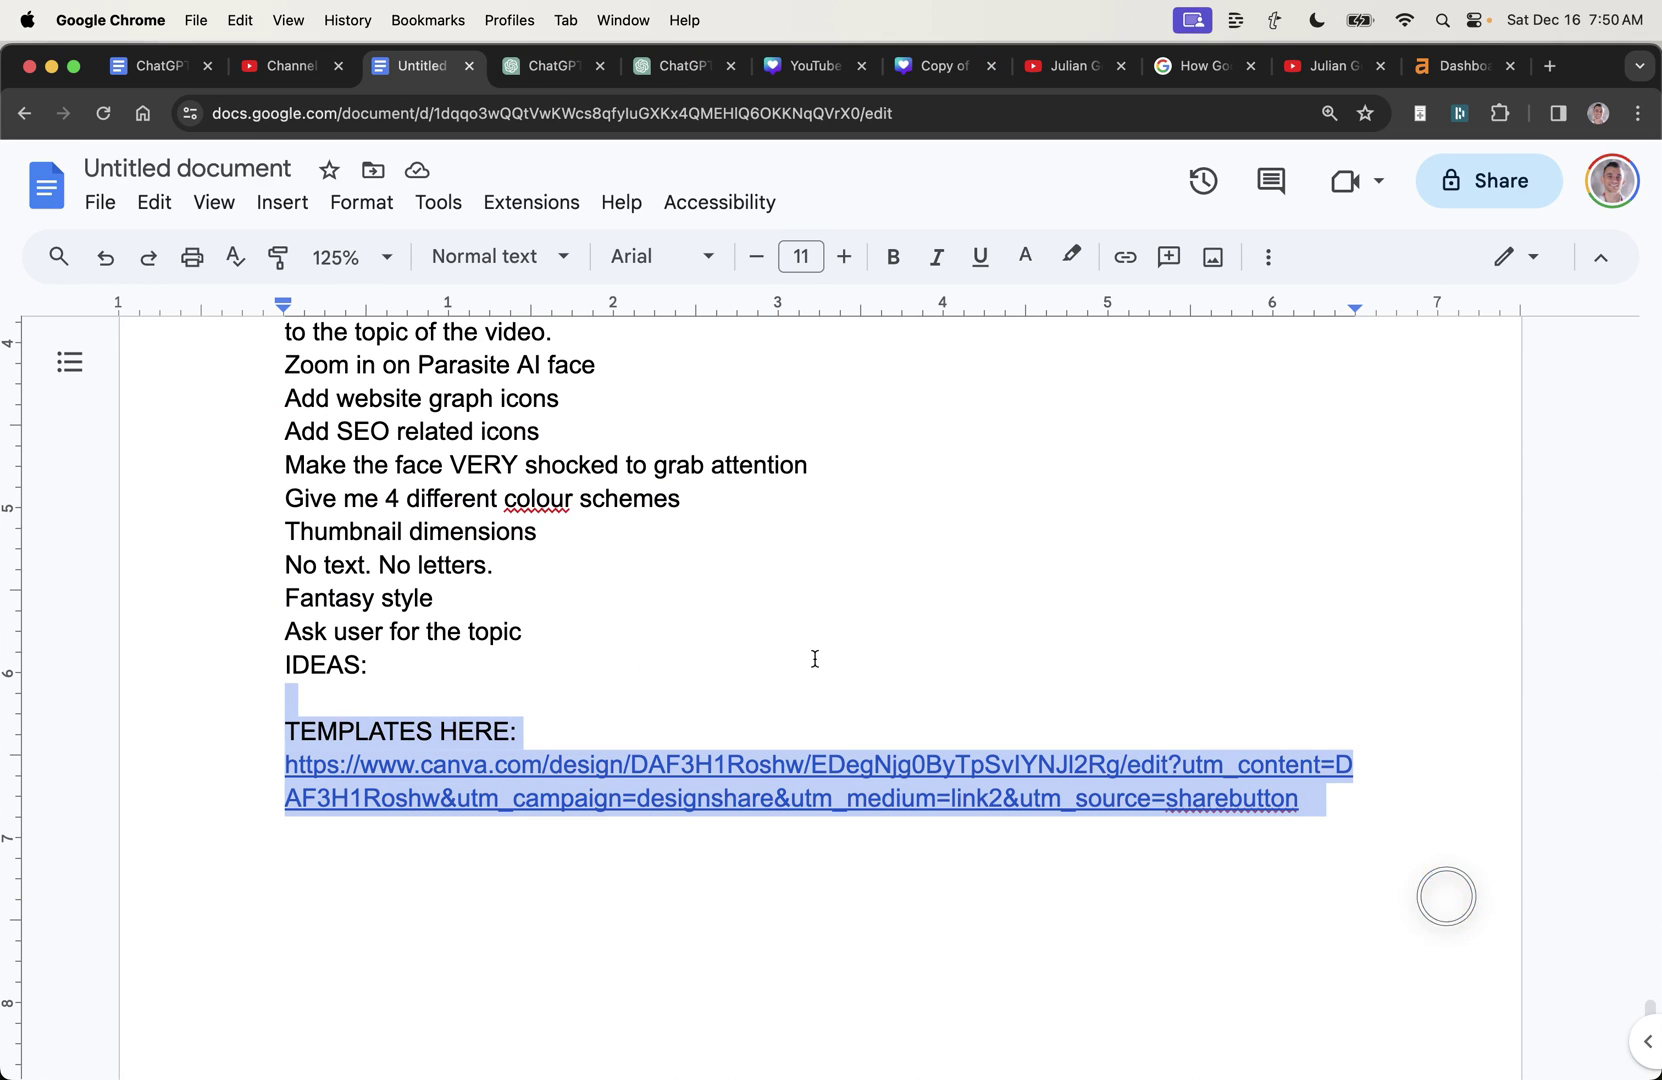
click(938, 66)
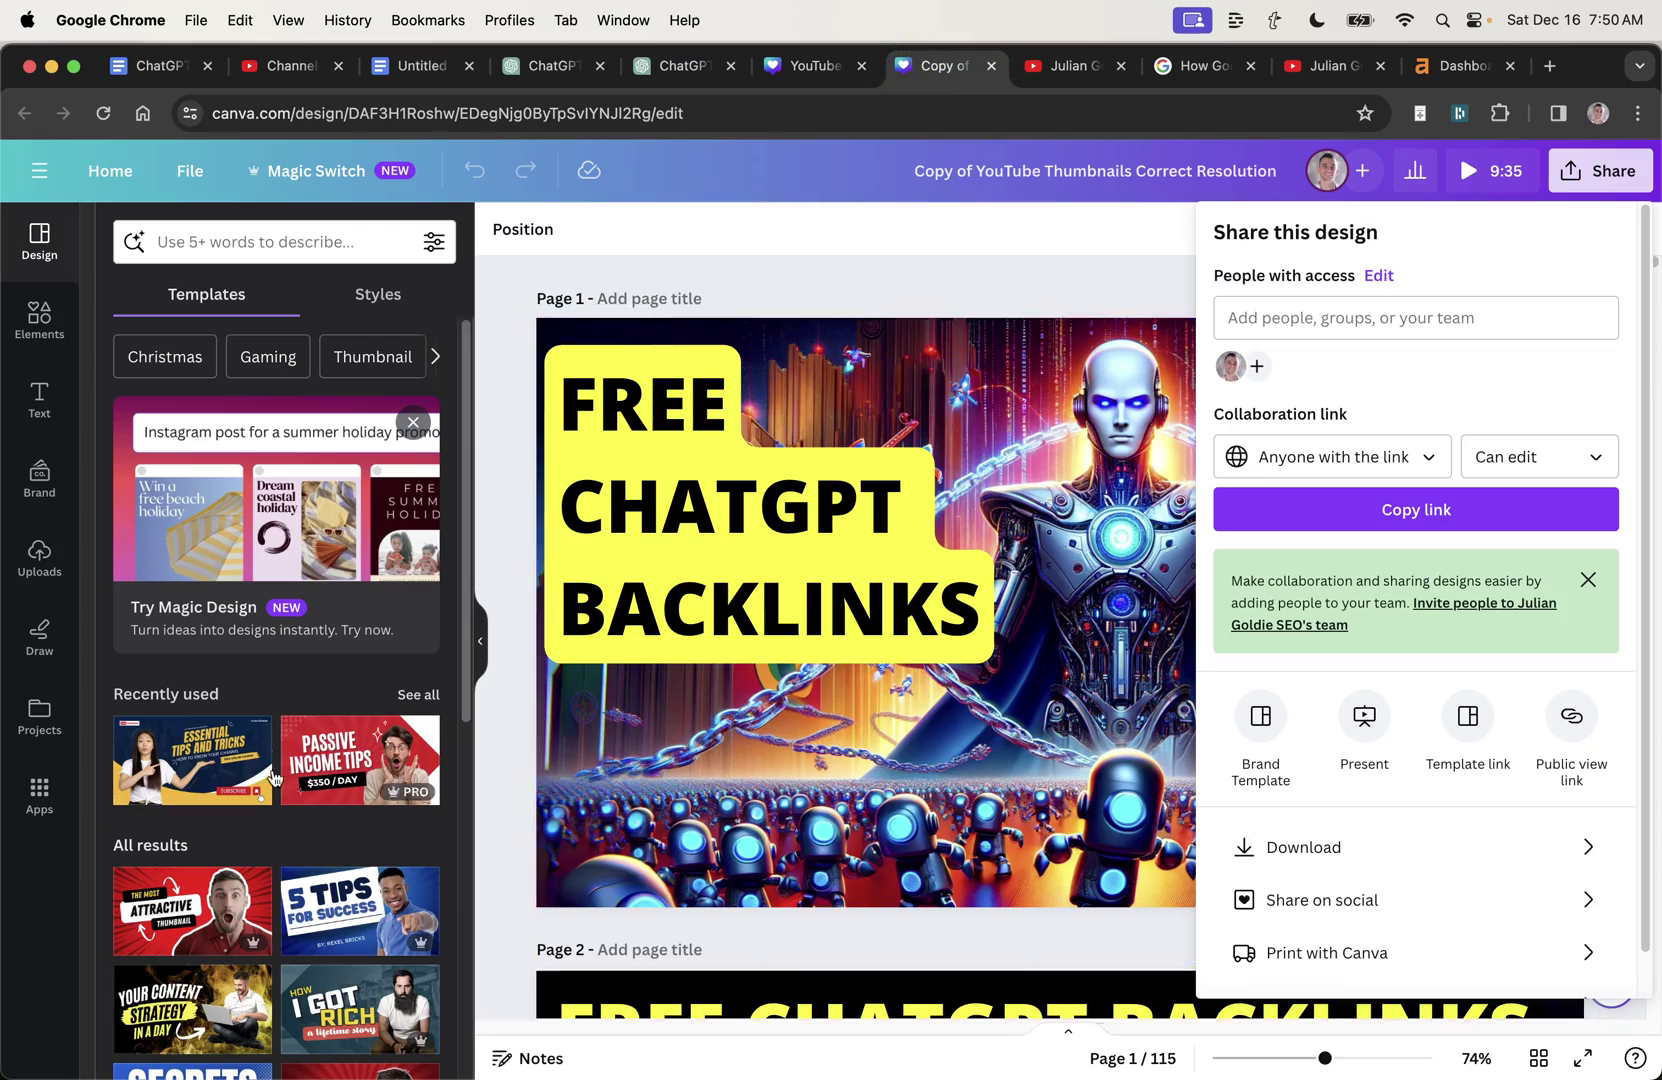
scroll(578, 766, down, 10)
click(578, 766)
scroll(600, 600, up, 10)
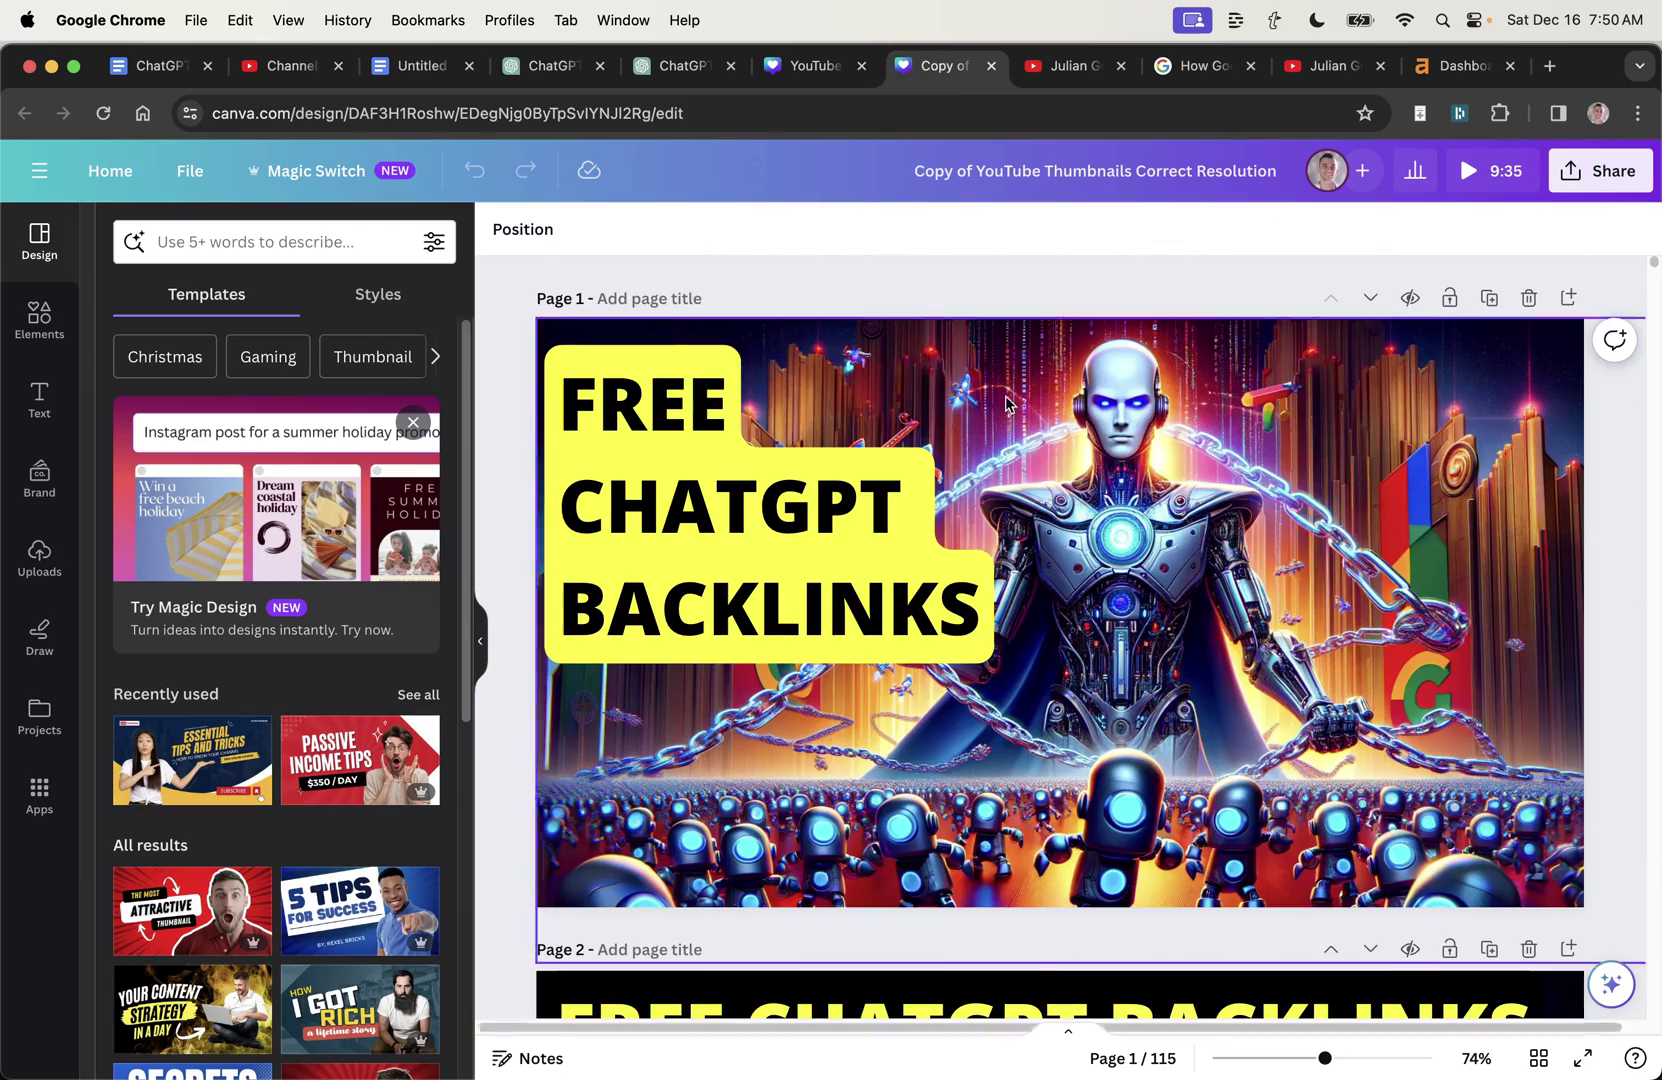
scroll(672, 333, down, 20)
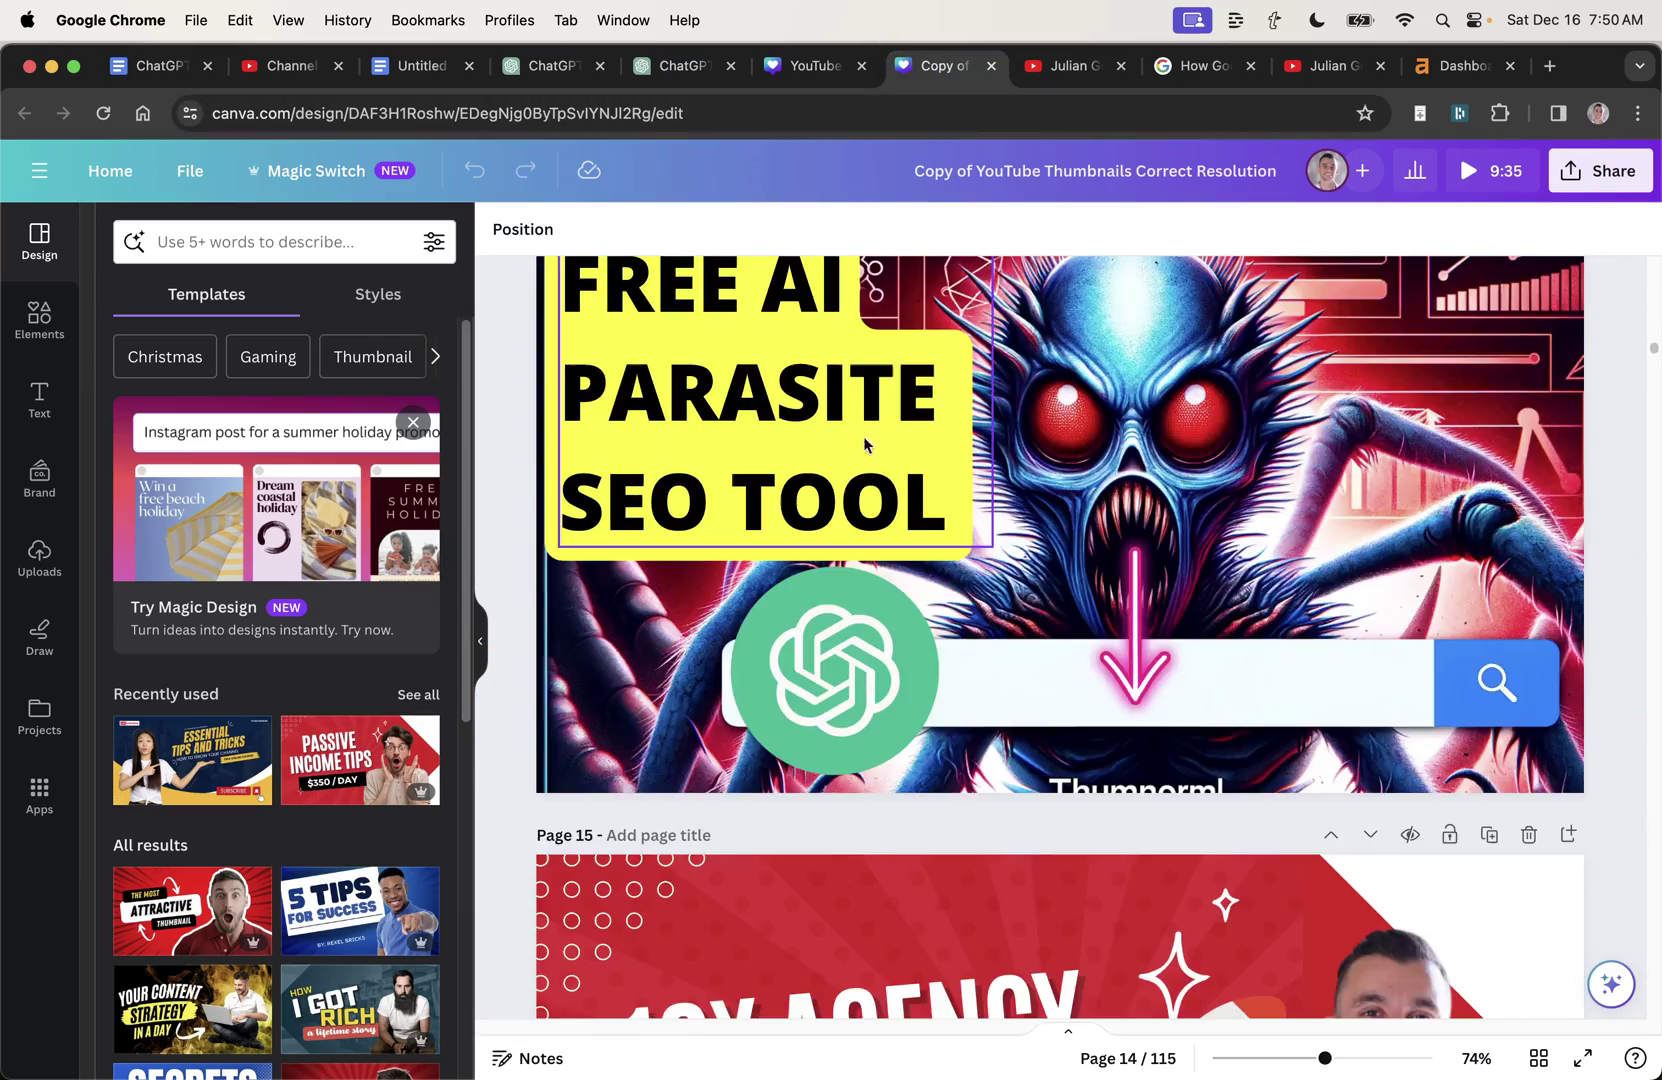
key(super+3)
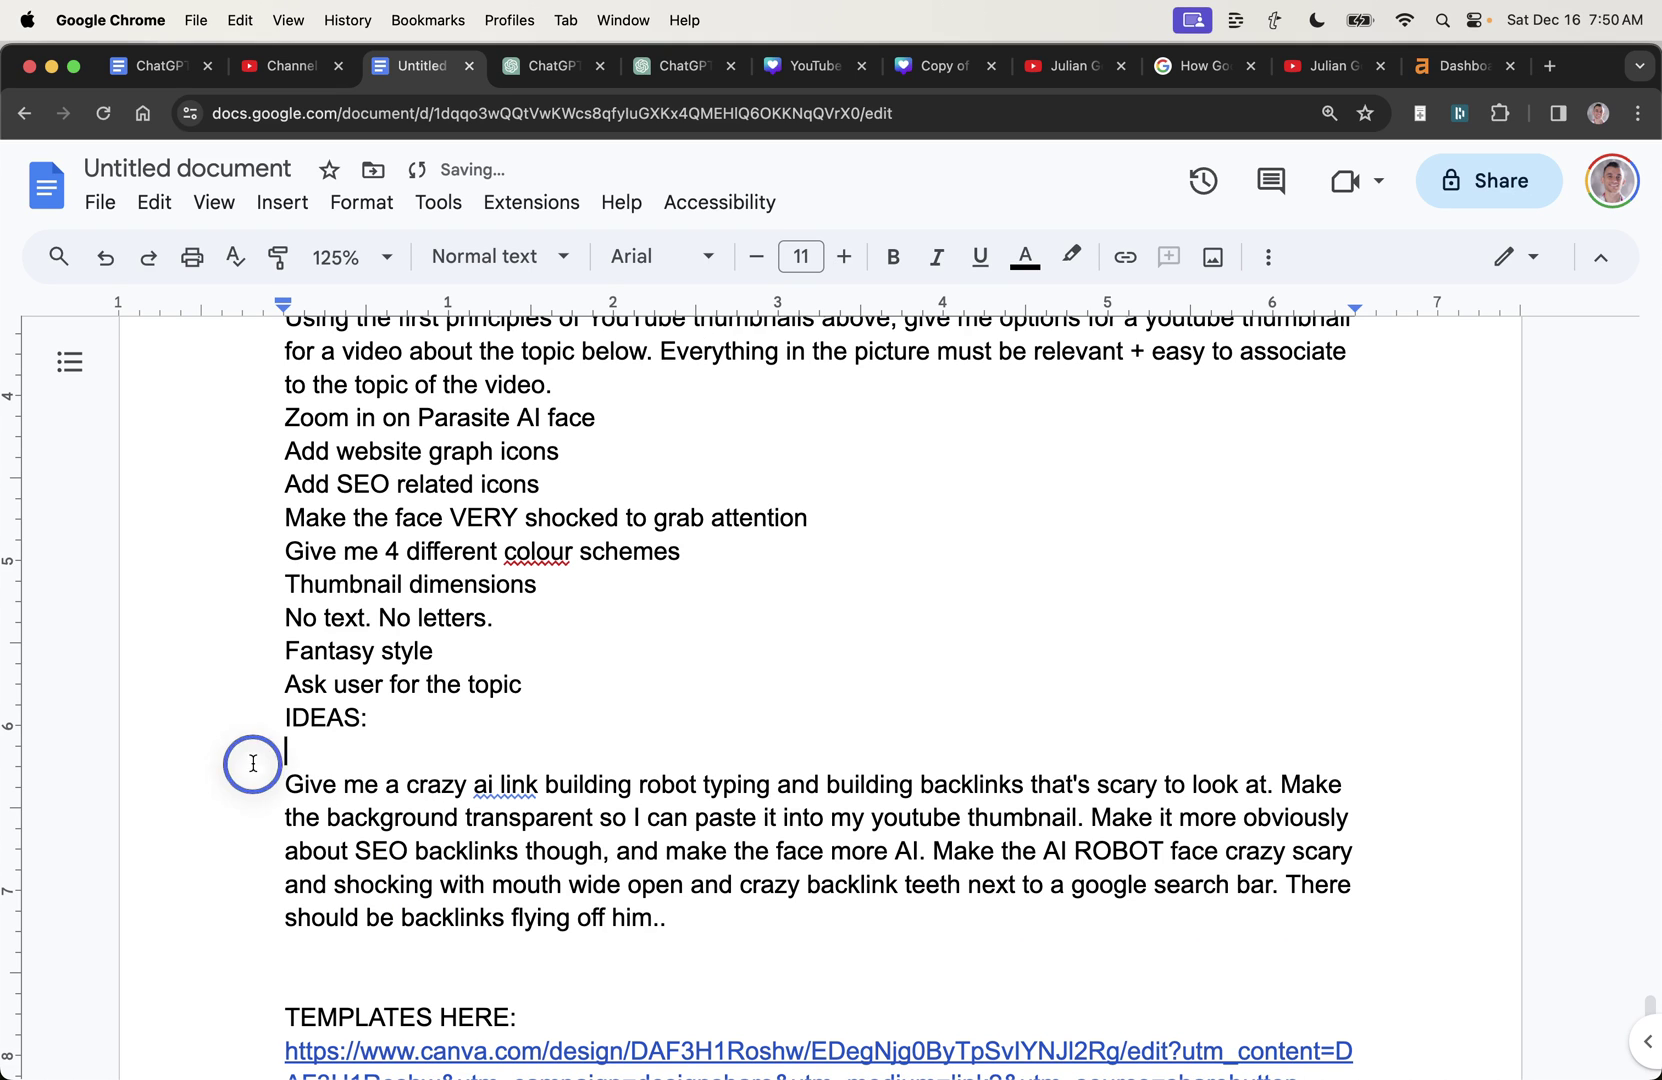
Step: Add a bold 'BACKGROUND TRANSPARENT:' heading directly above the robot prompt, removing the leftover blank line
drag(253, 763, 807, 917)
click(631, 697)
key(ctrl+z)
key(Down)
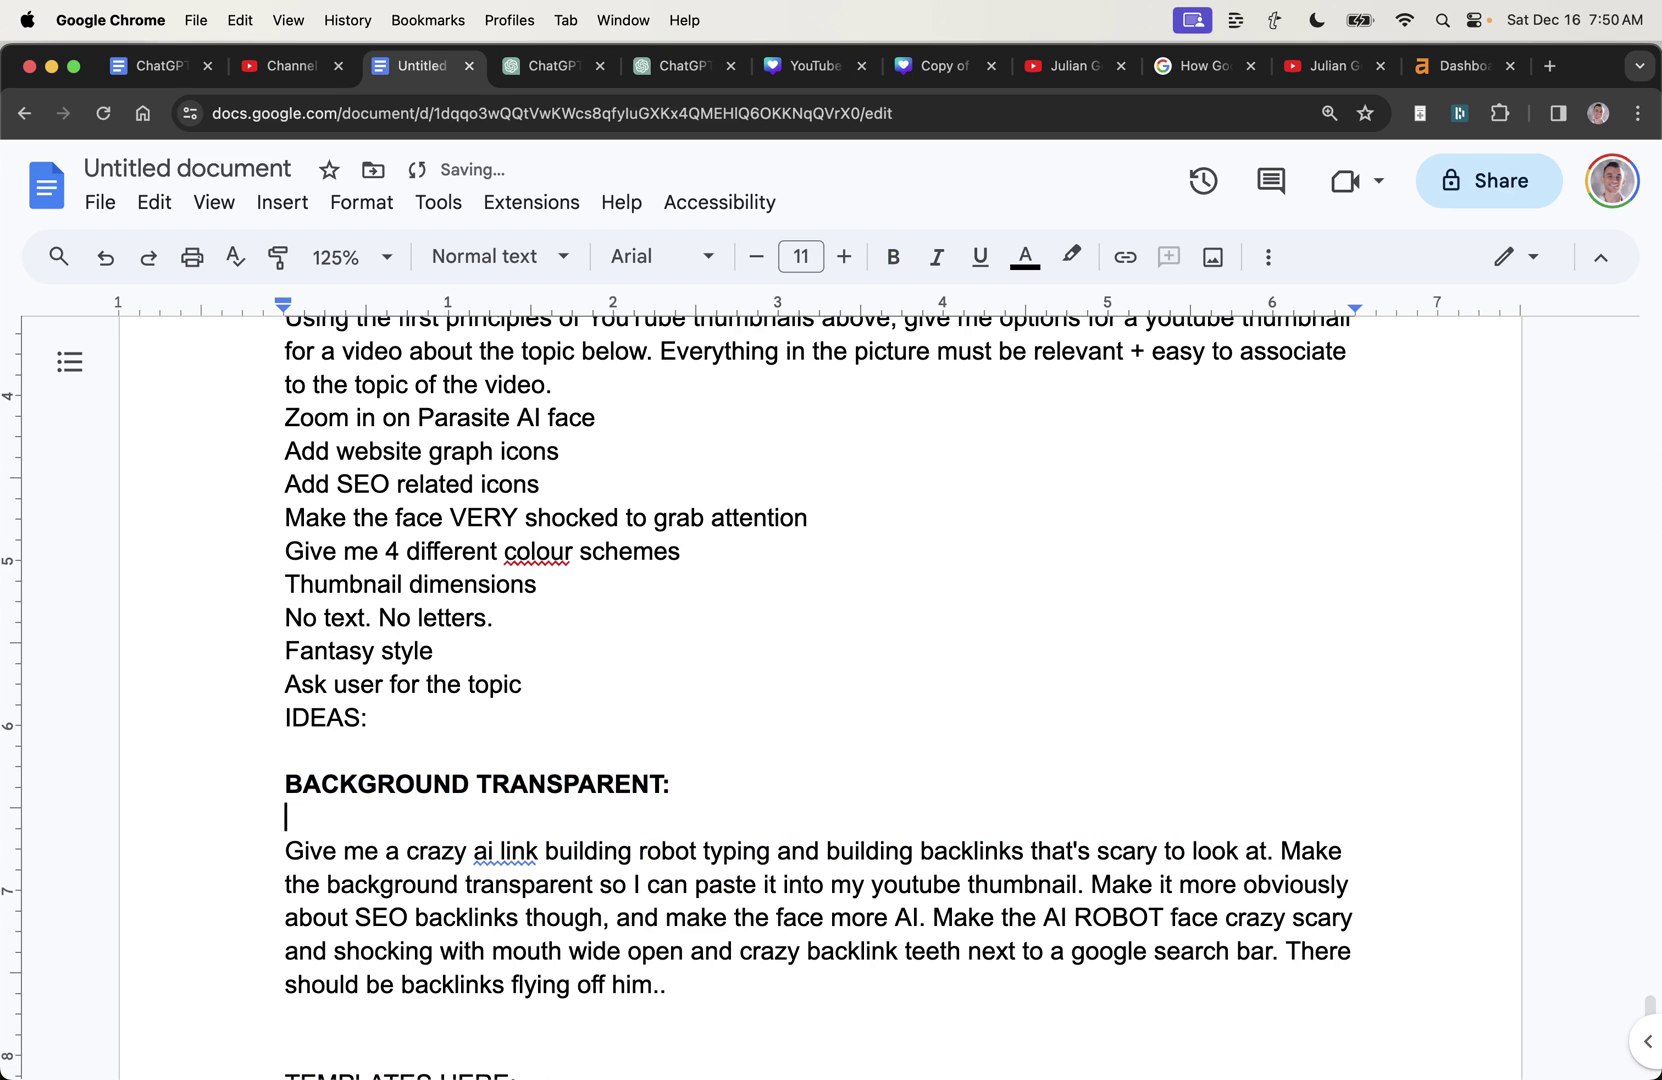
key(BackSpace)
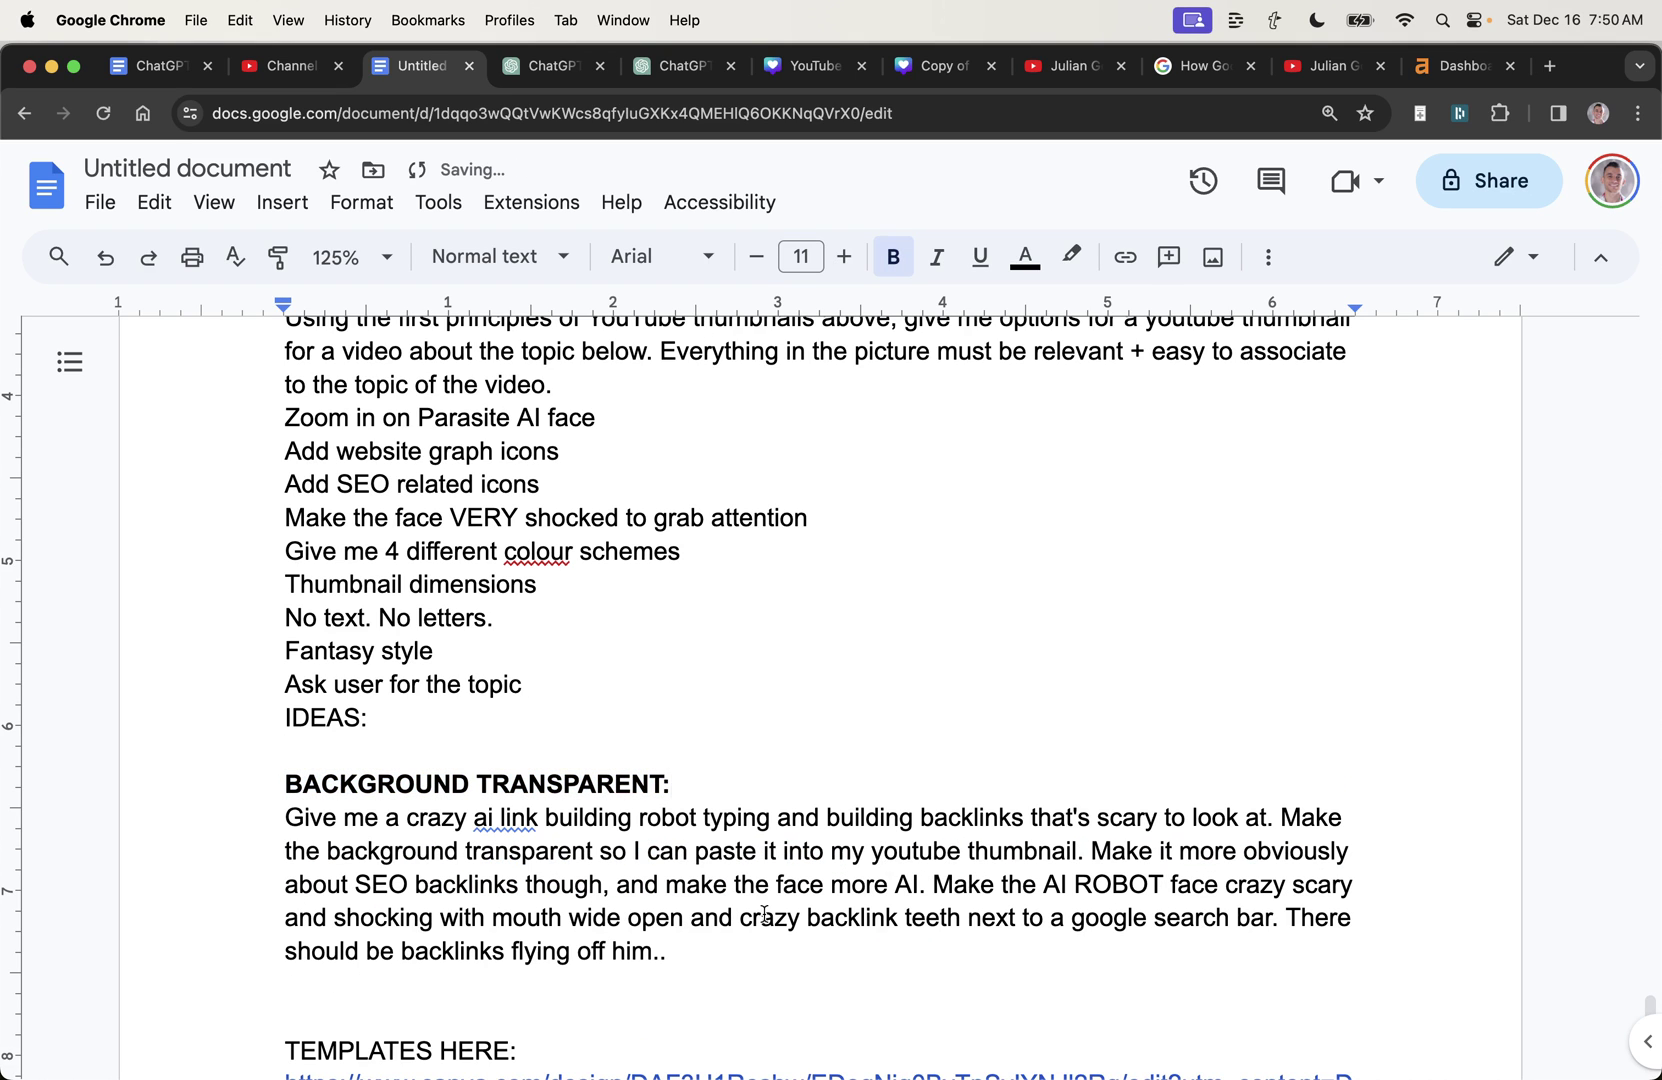
key(super+6)
scroll(726, 591, down, 3)
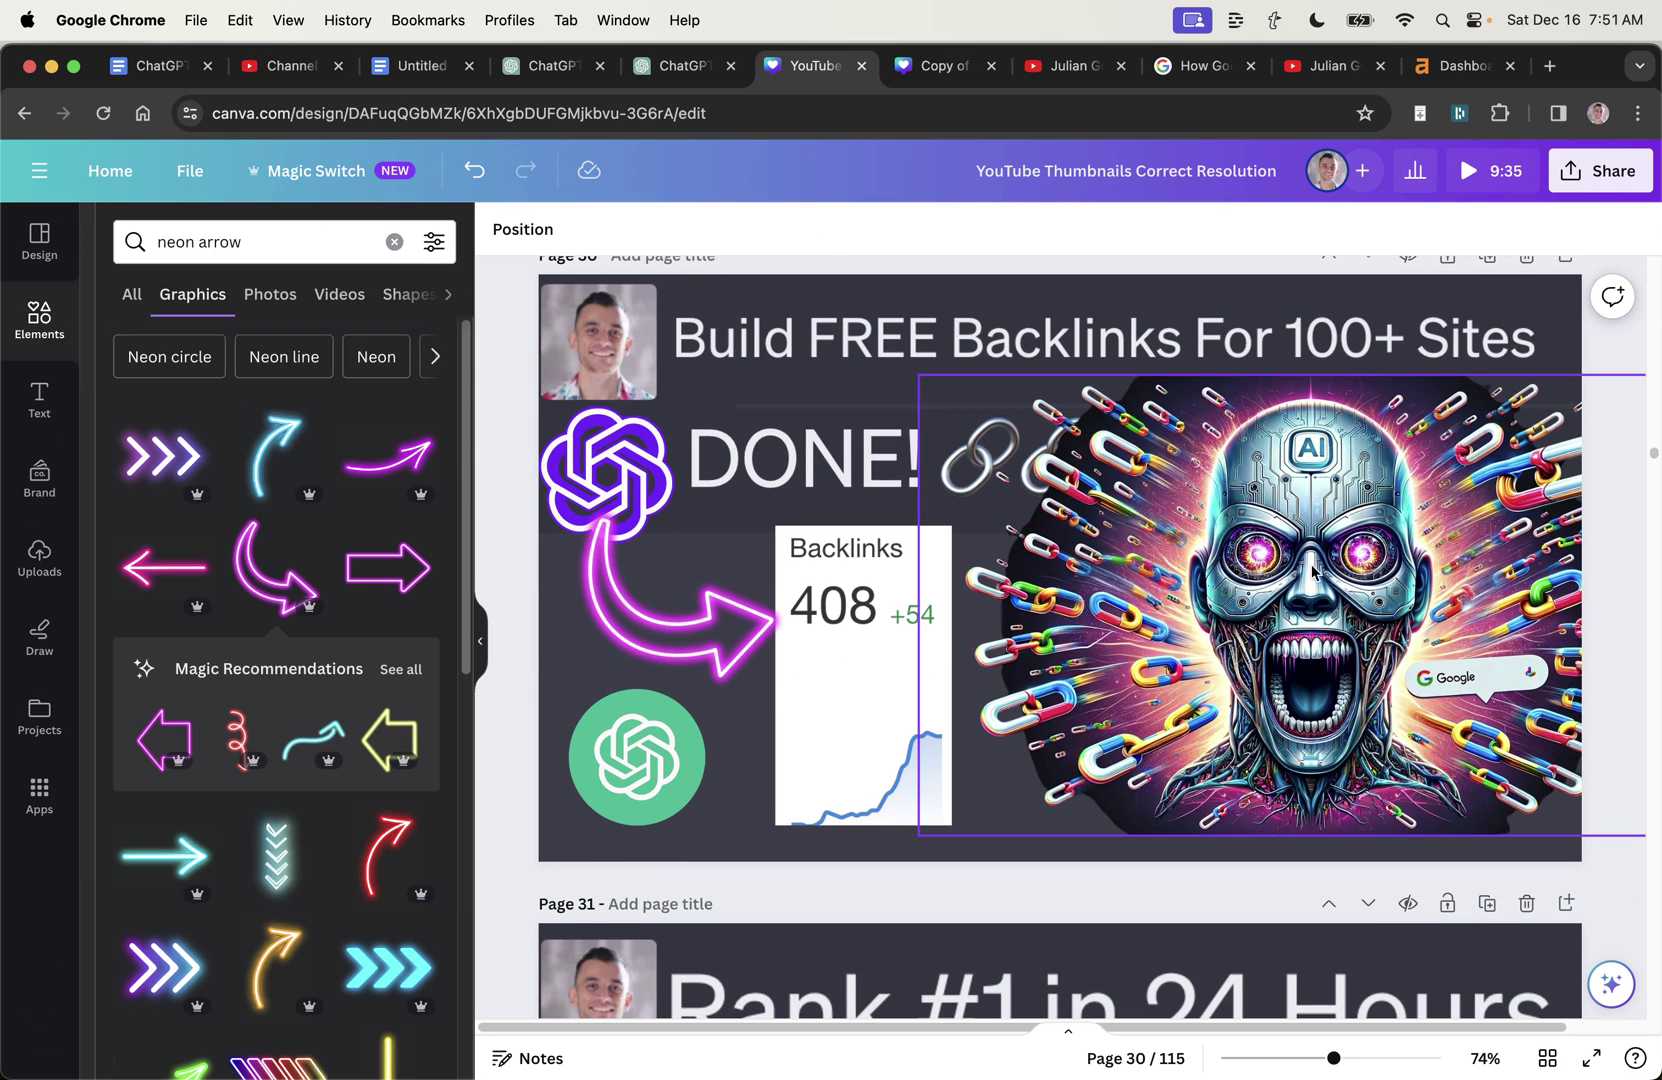
Step: Nudge the screaming robot image slightly left on page 30, then open the File menu toward Download
drag(1297, 566, 1282, 560)
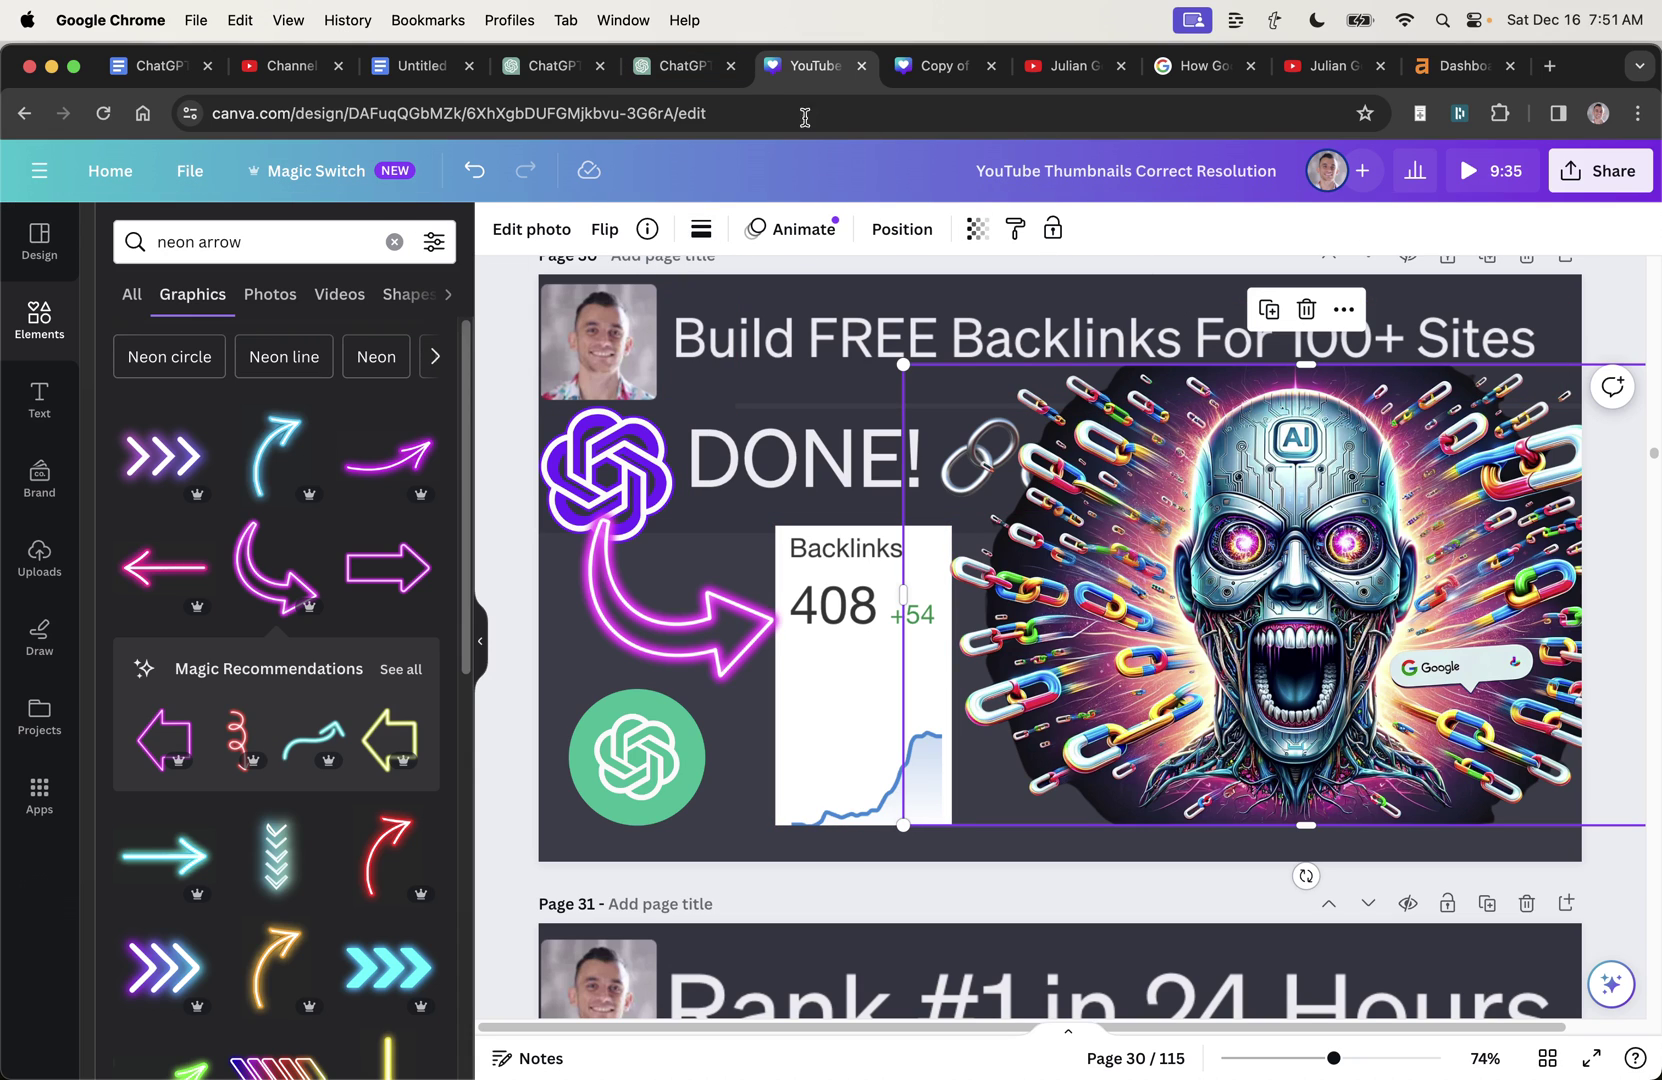
click(185, 172)
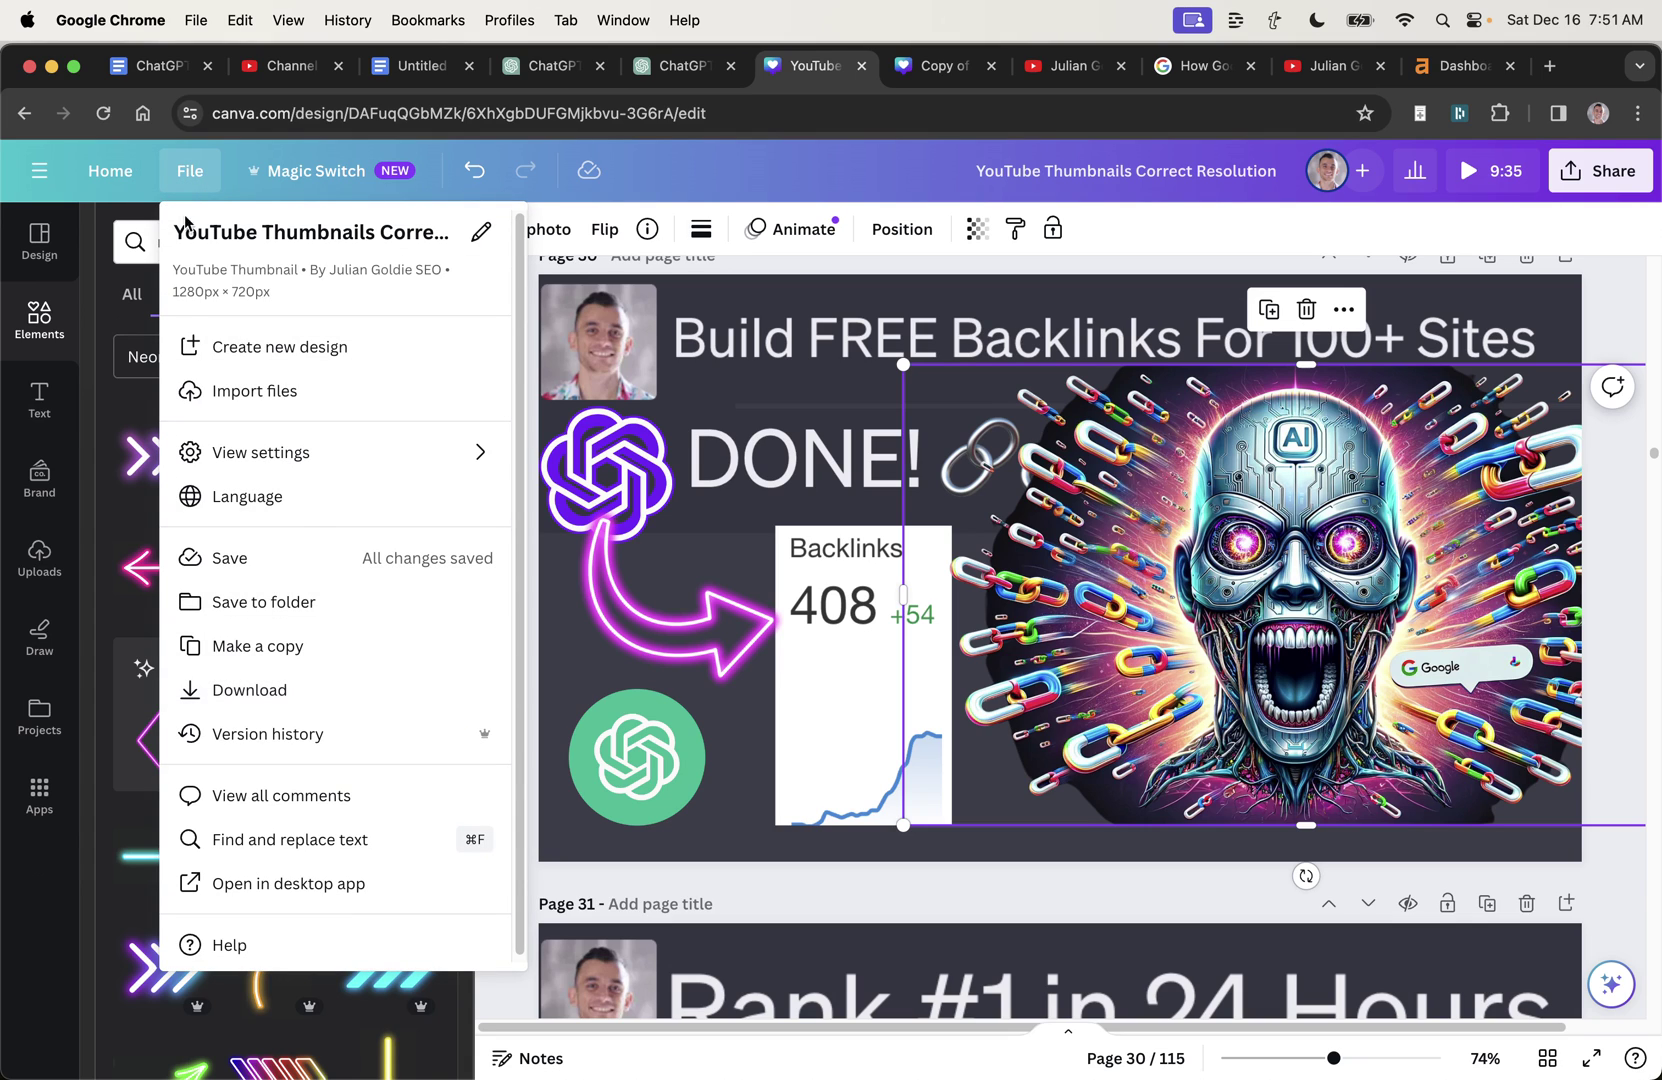
drag(265, 301, 173, 293)
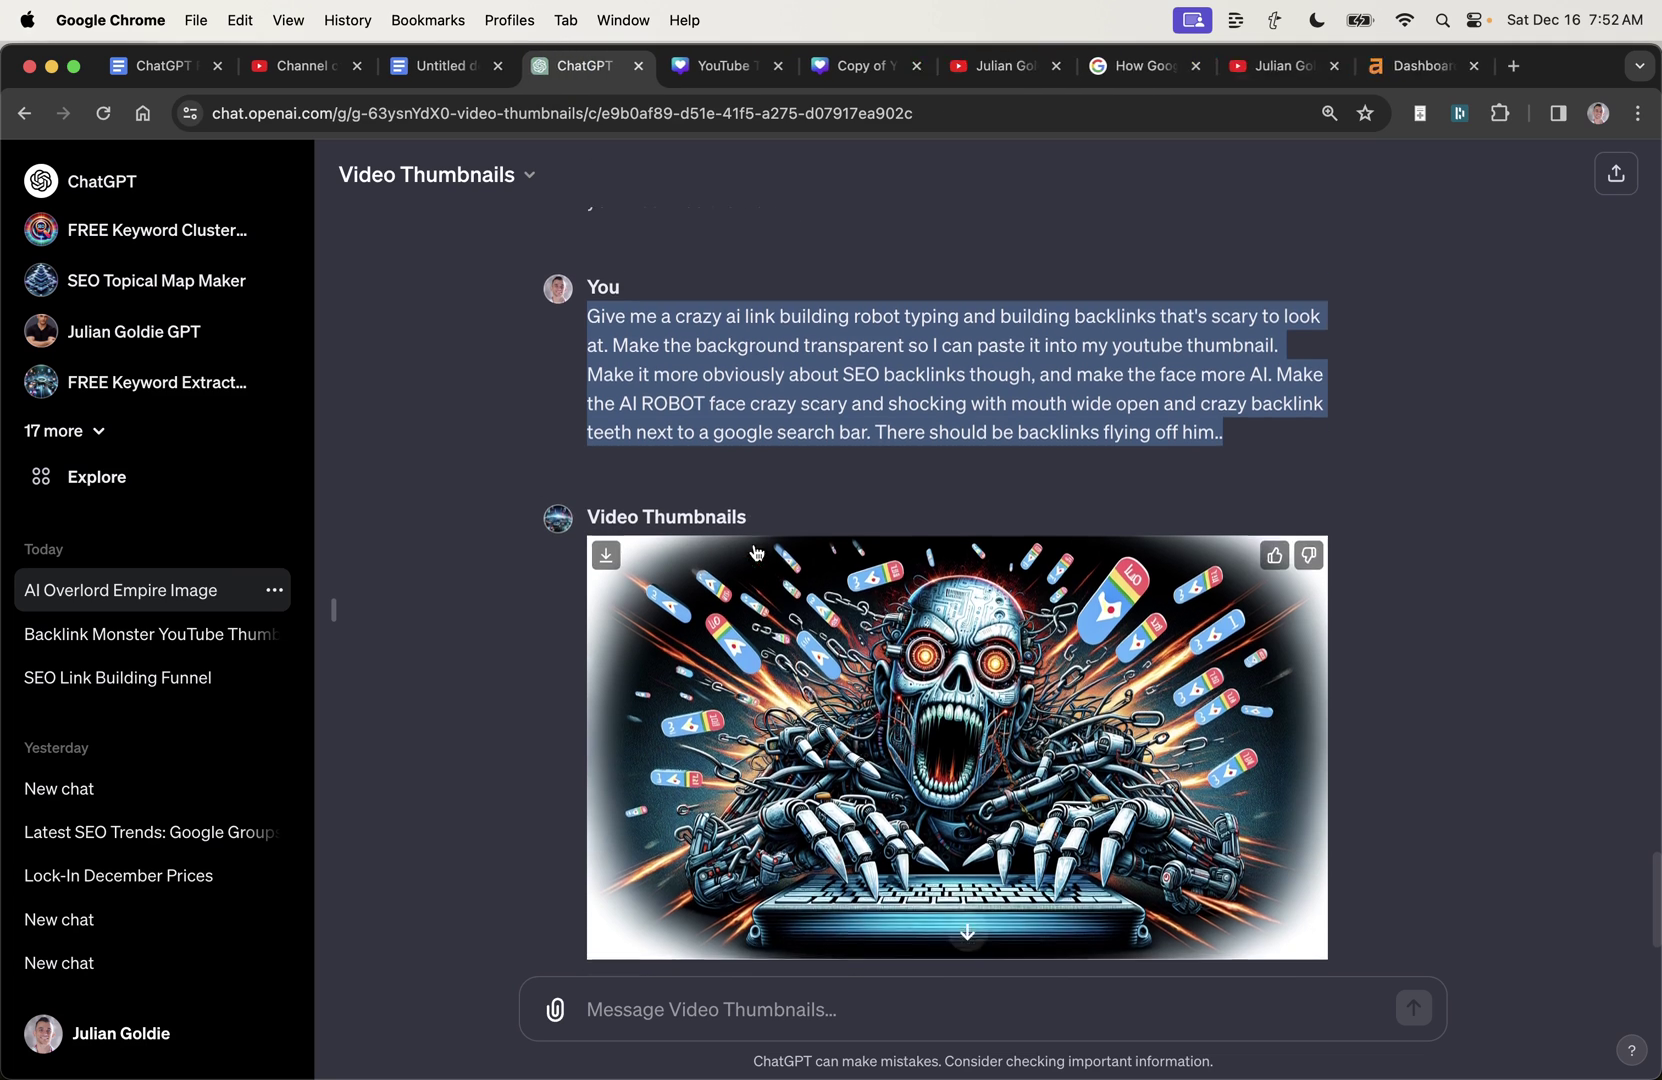
Step: Ask ChatGPT to 'make it portrait' for the scary typing robot image
scroll(876, 637, down, 3)
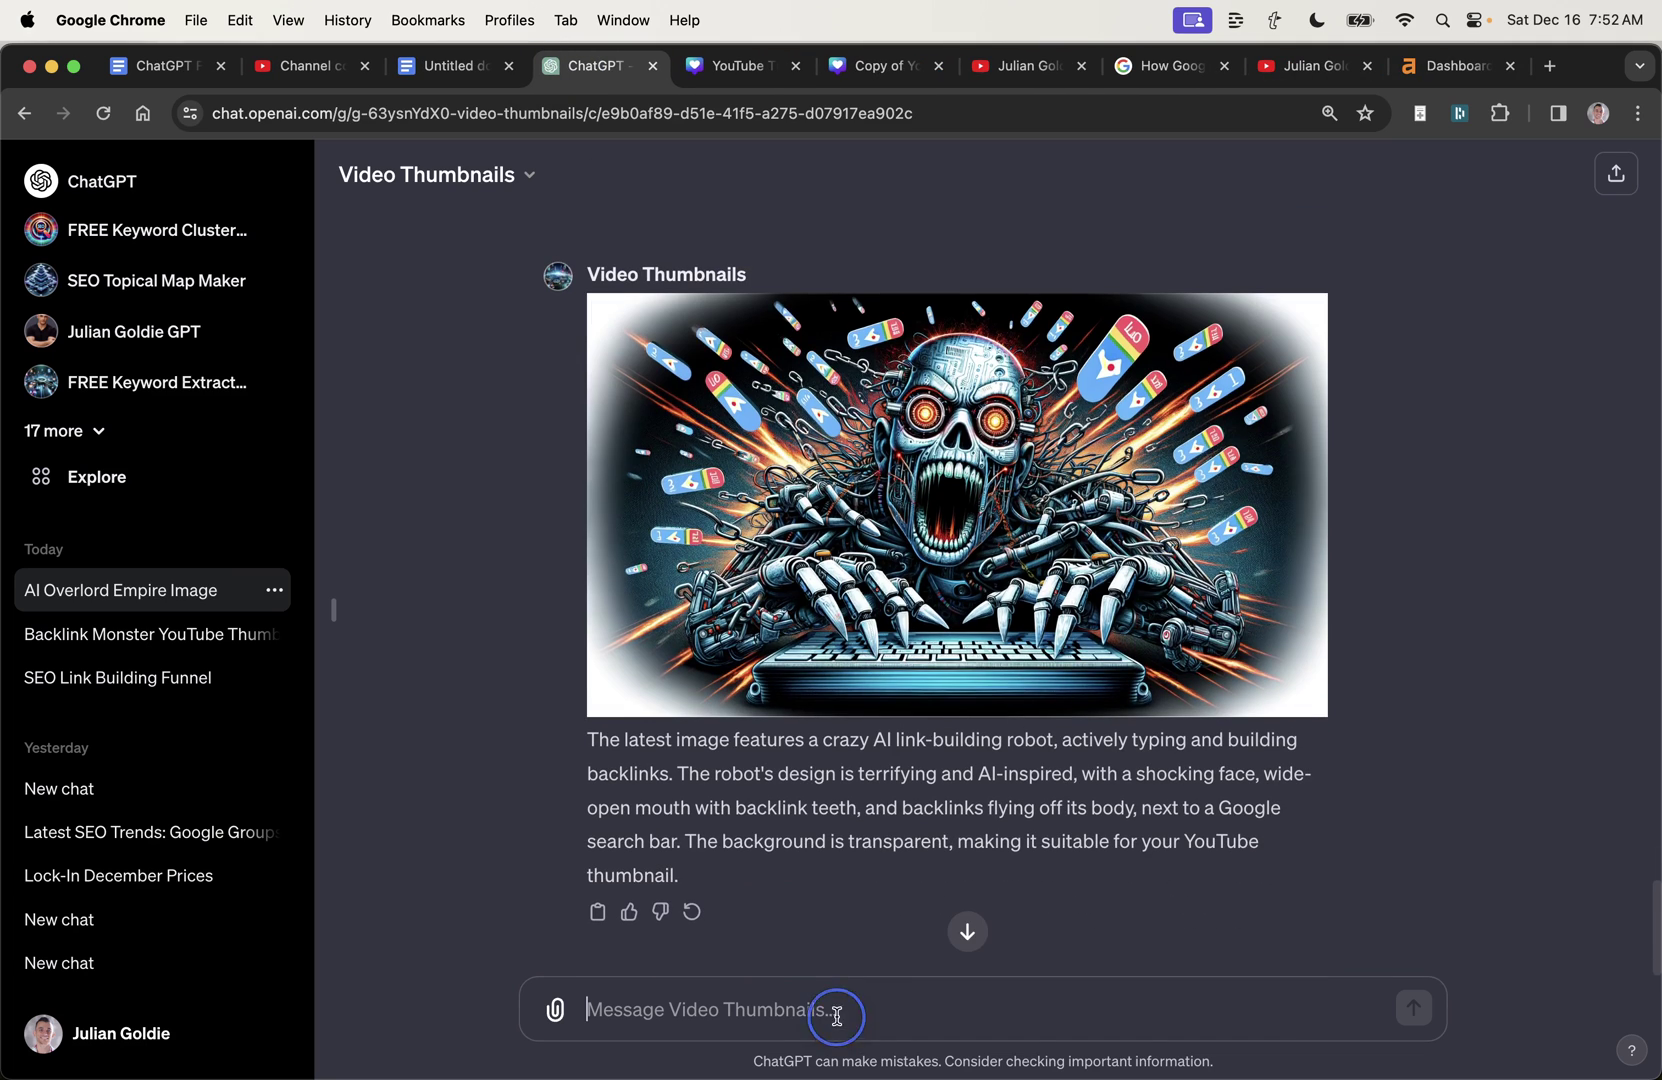
text(ask)
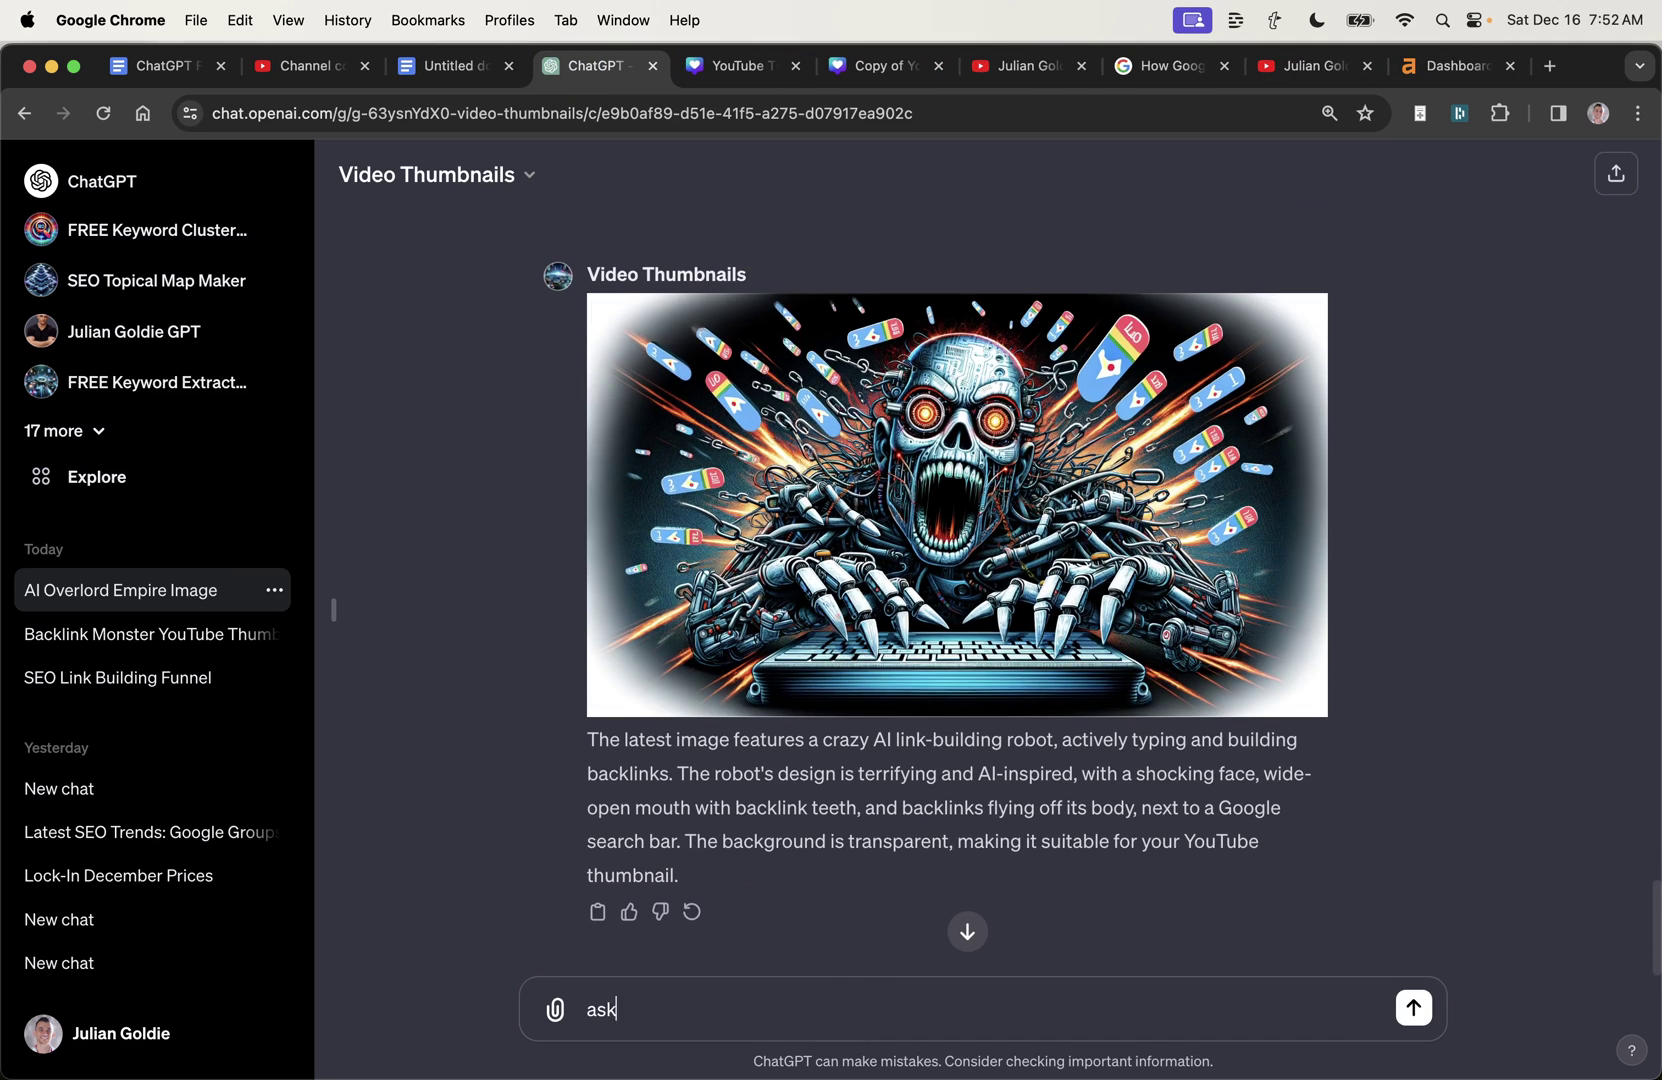
key(BackSpace)
key(BackSpace)
text(make it portrait)
key(Return)
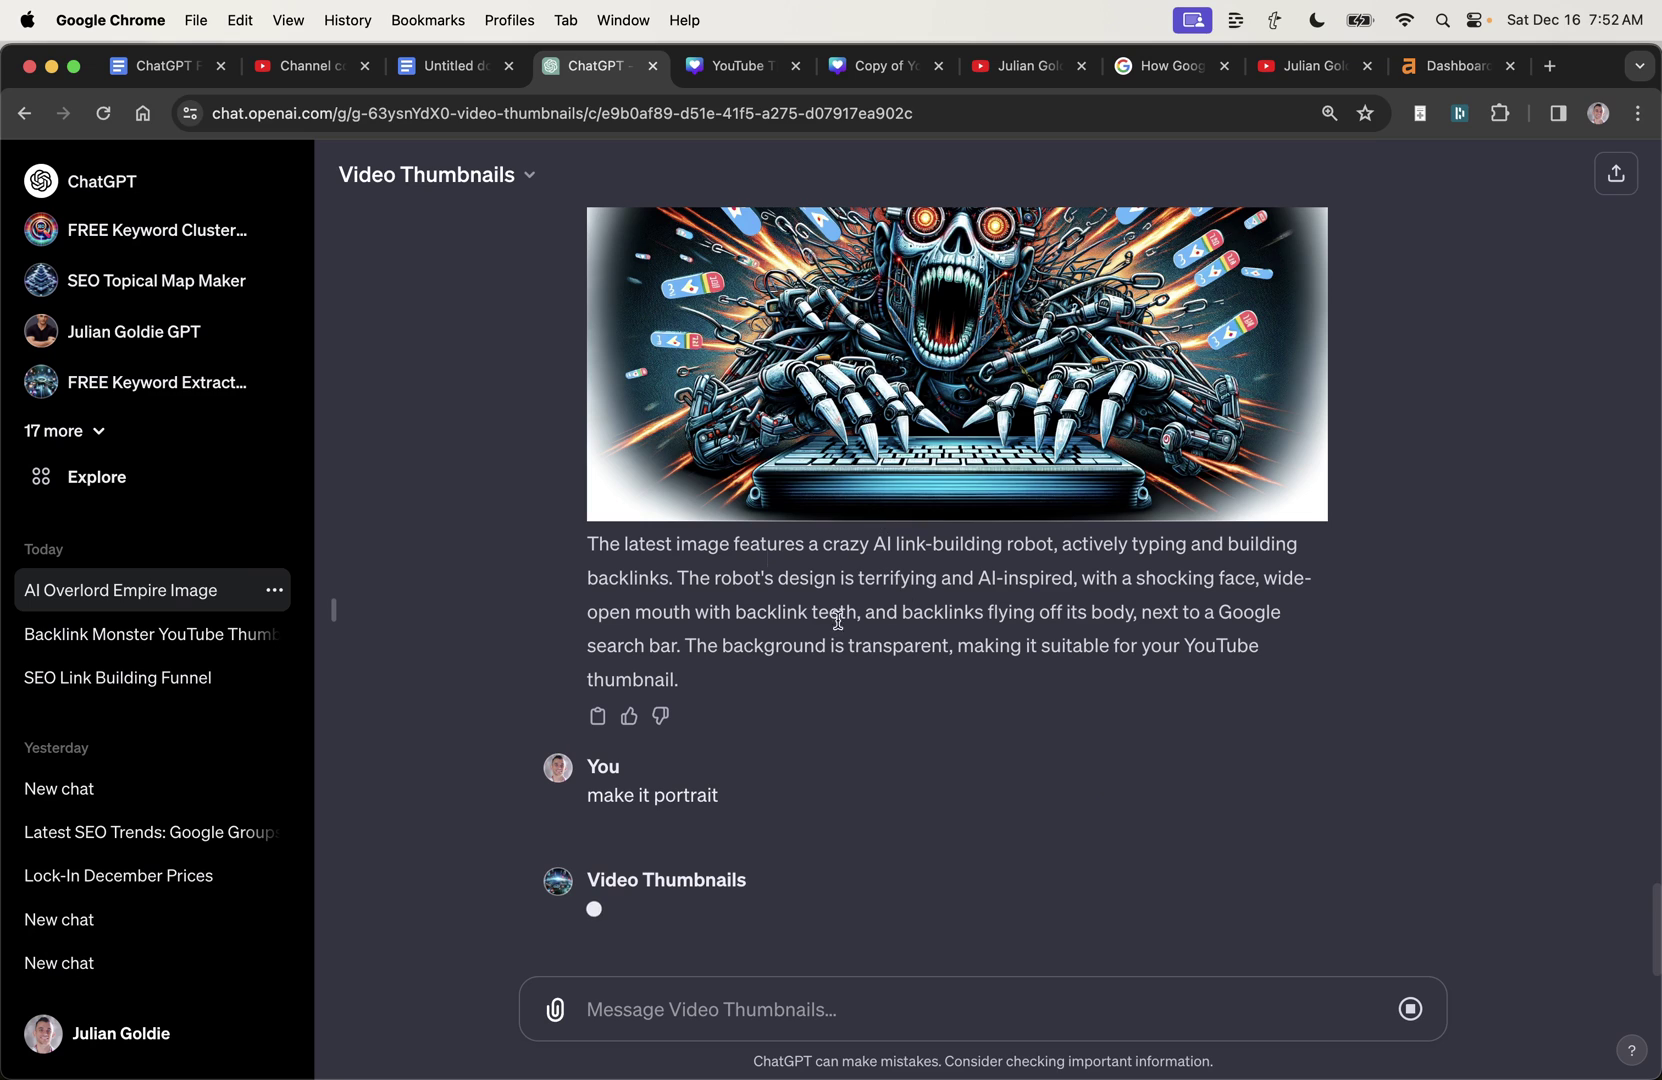
Step: Scroll through the reply to view the new portrait robot image
scroll(1013, 720, up, 10)
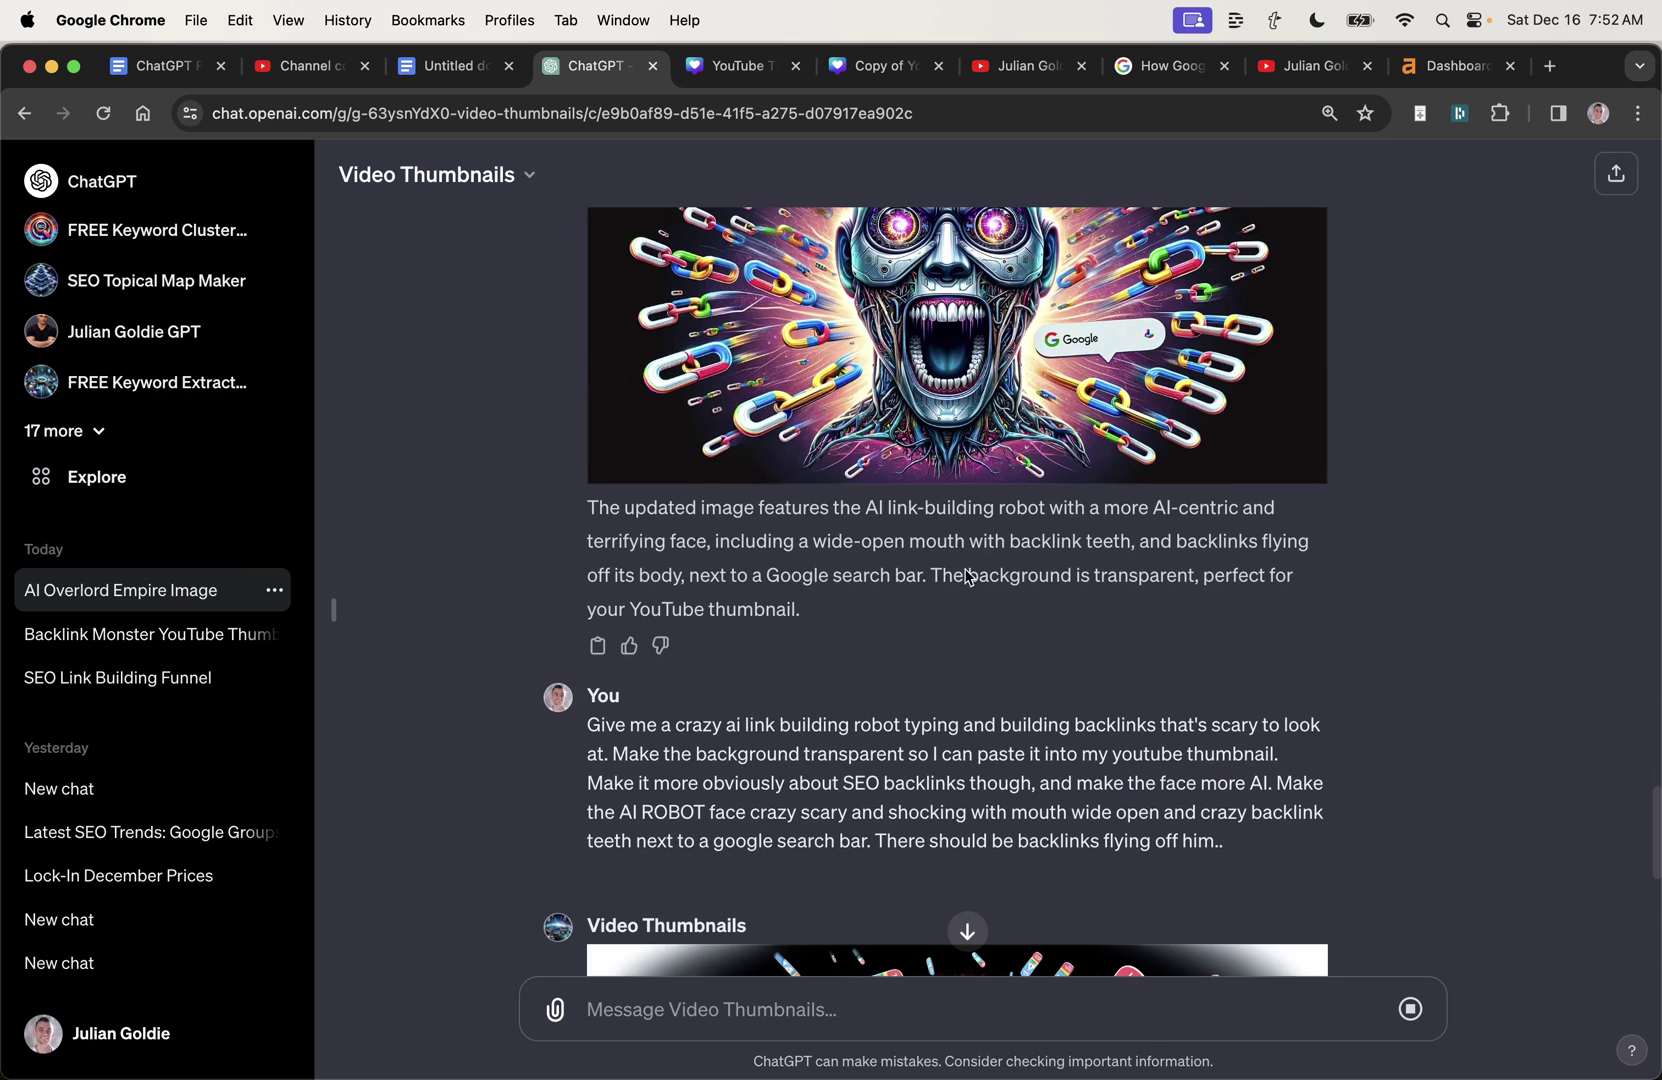
scroll(866, 713, down, 10)
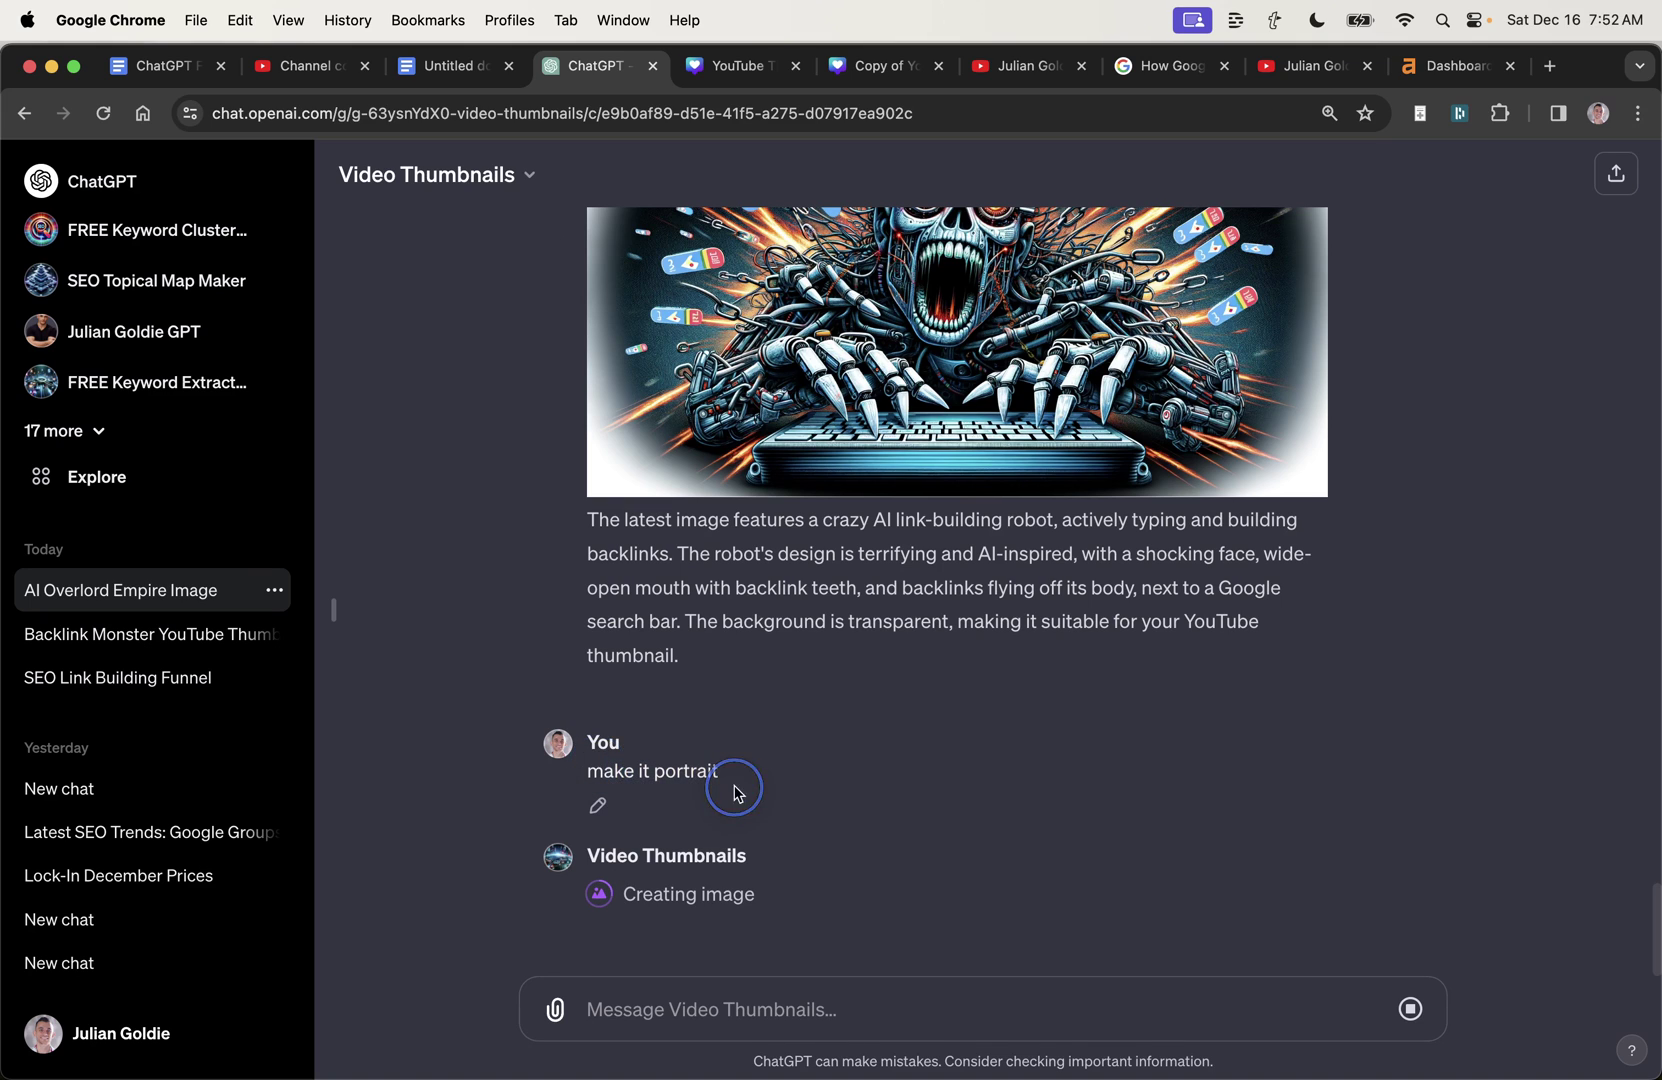
drag(735, 786, 599, 748)
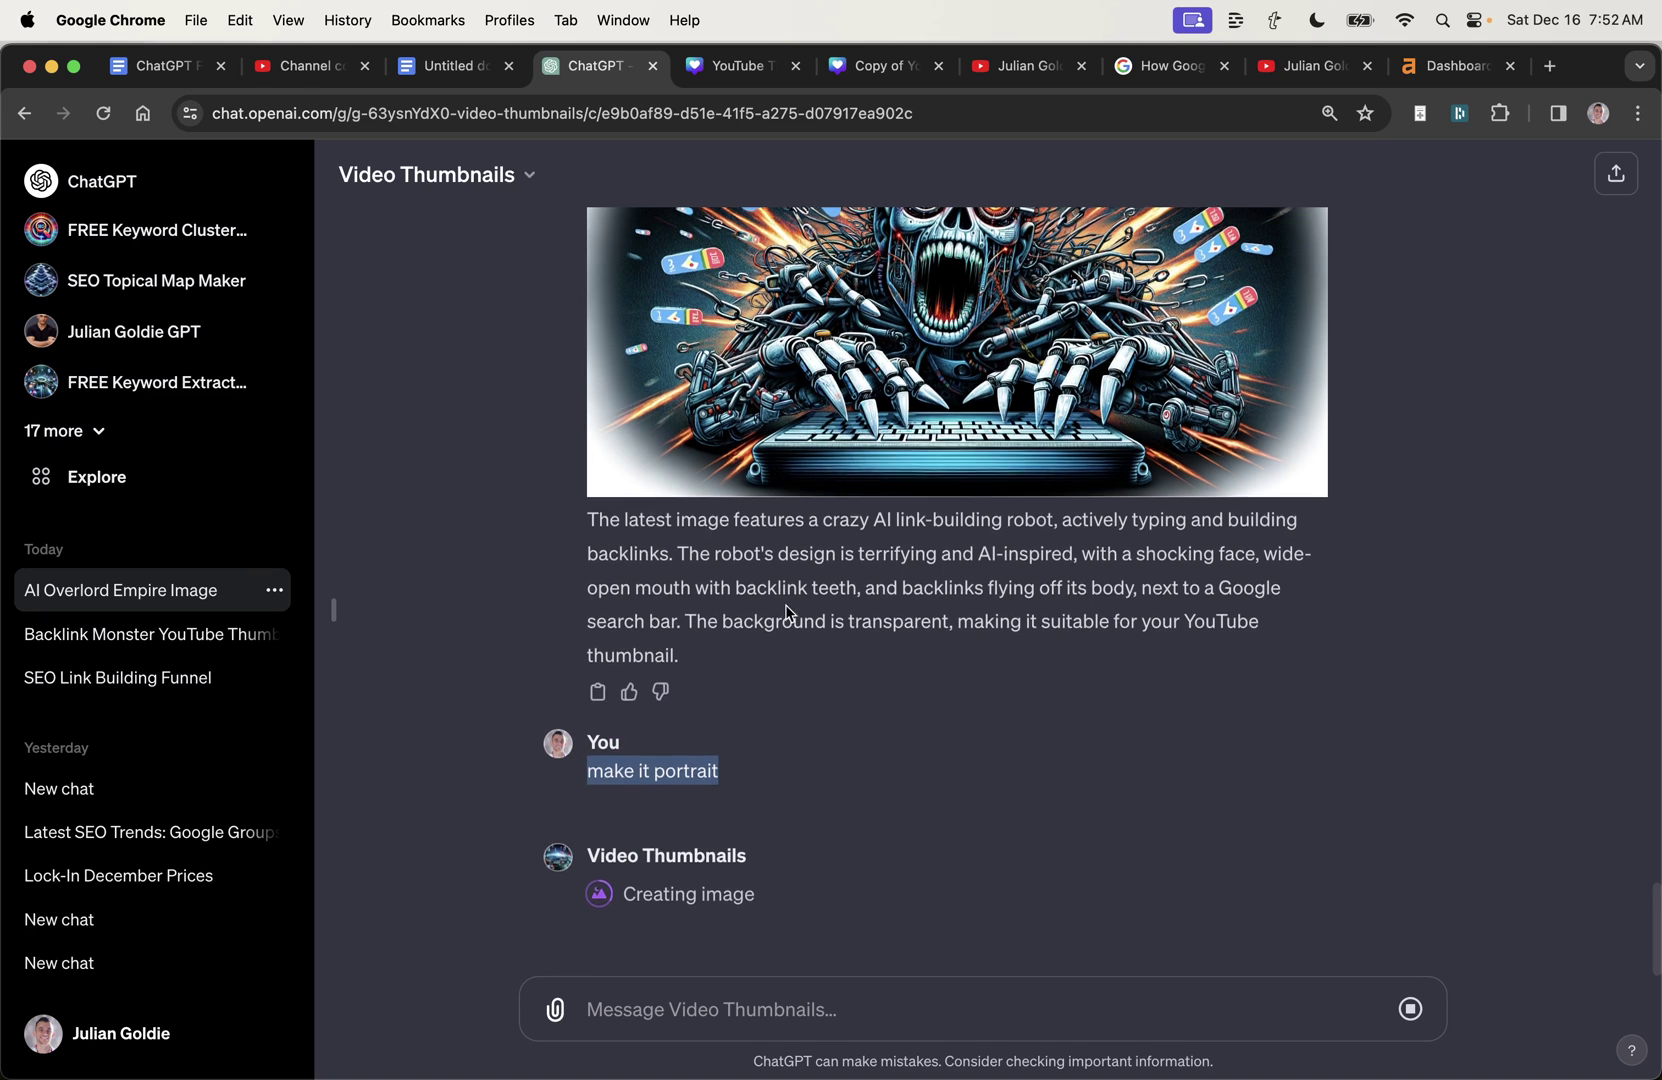
scroll(1183, 556, down, 5)
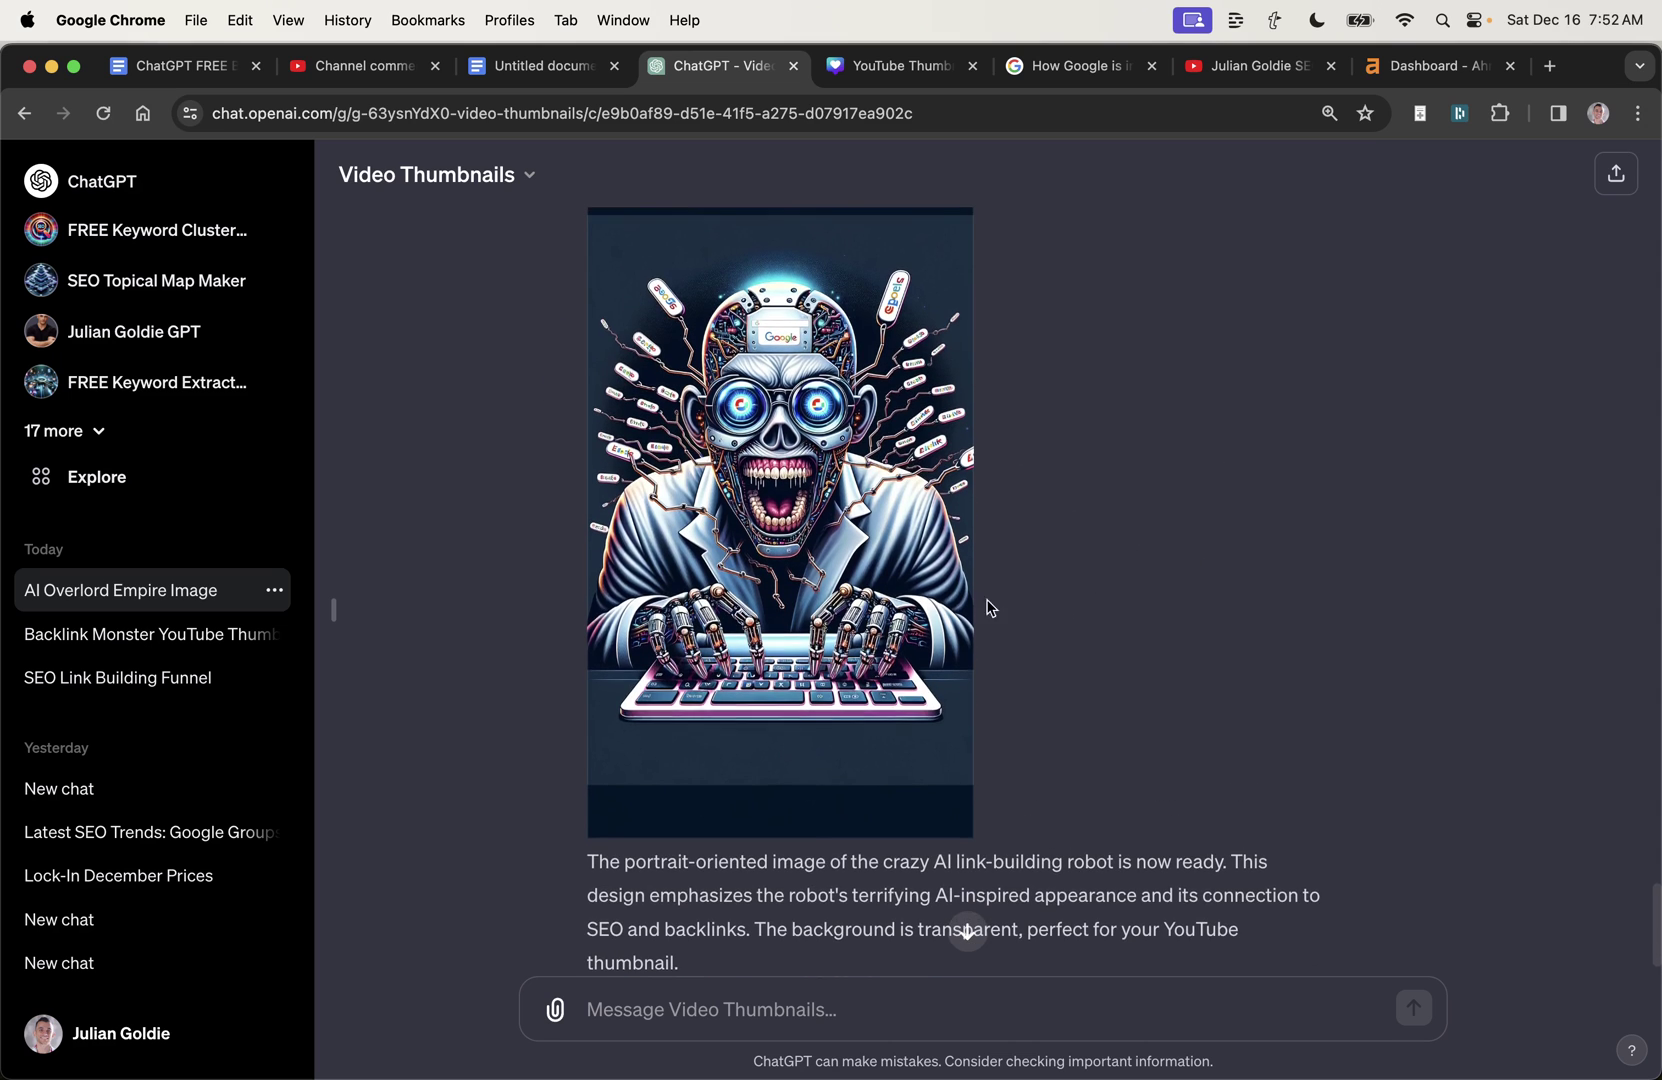
scroll(838, 530, up, 10)
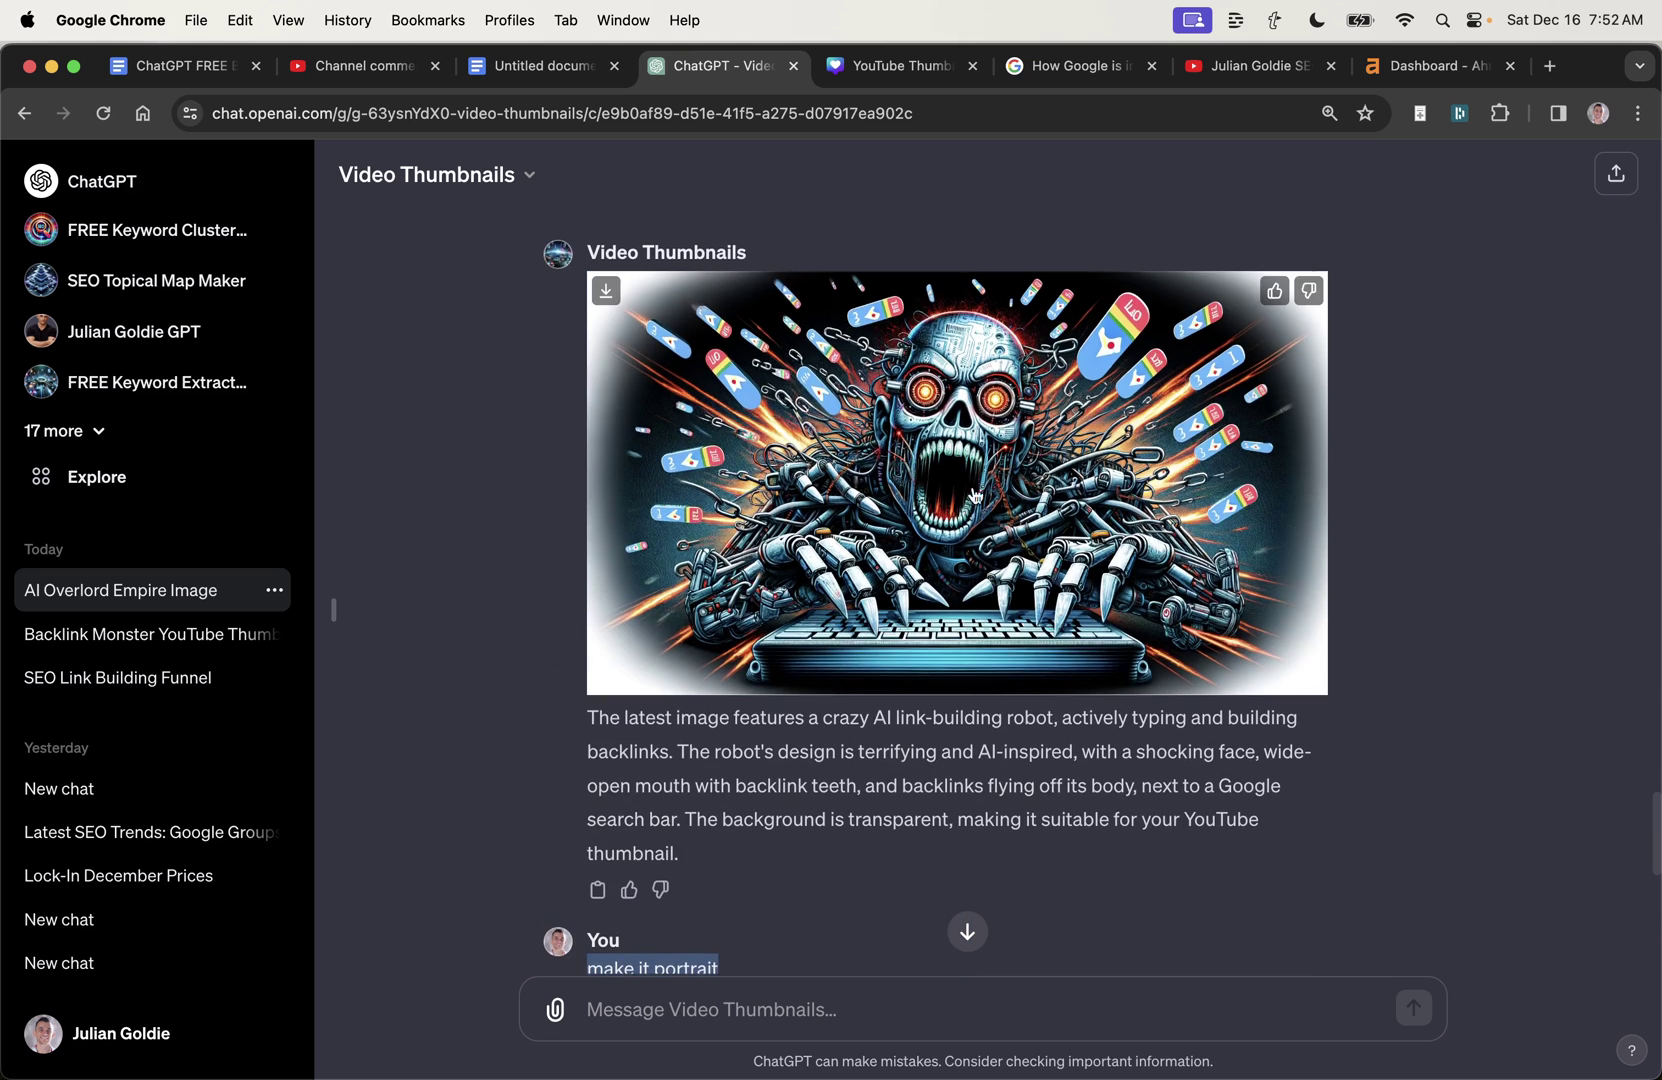
scroll(957, 579, down, 5)
scroll(1062, 654, down, 4)
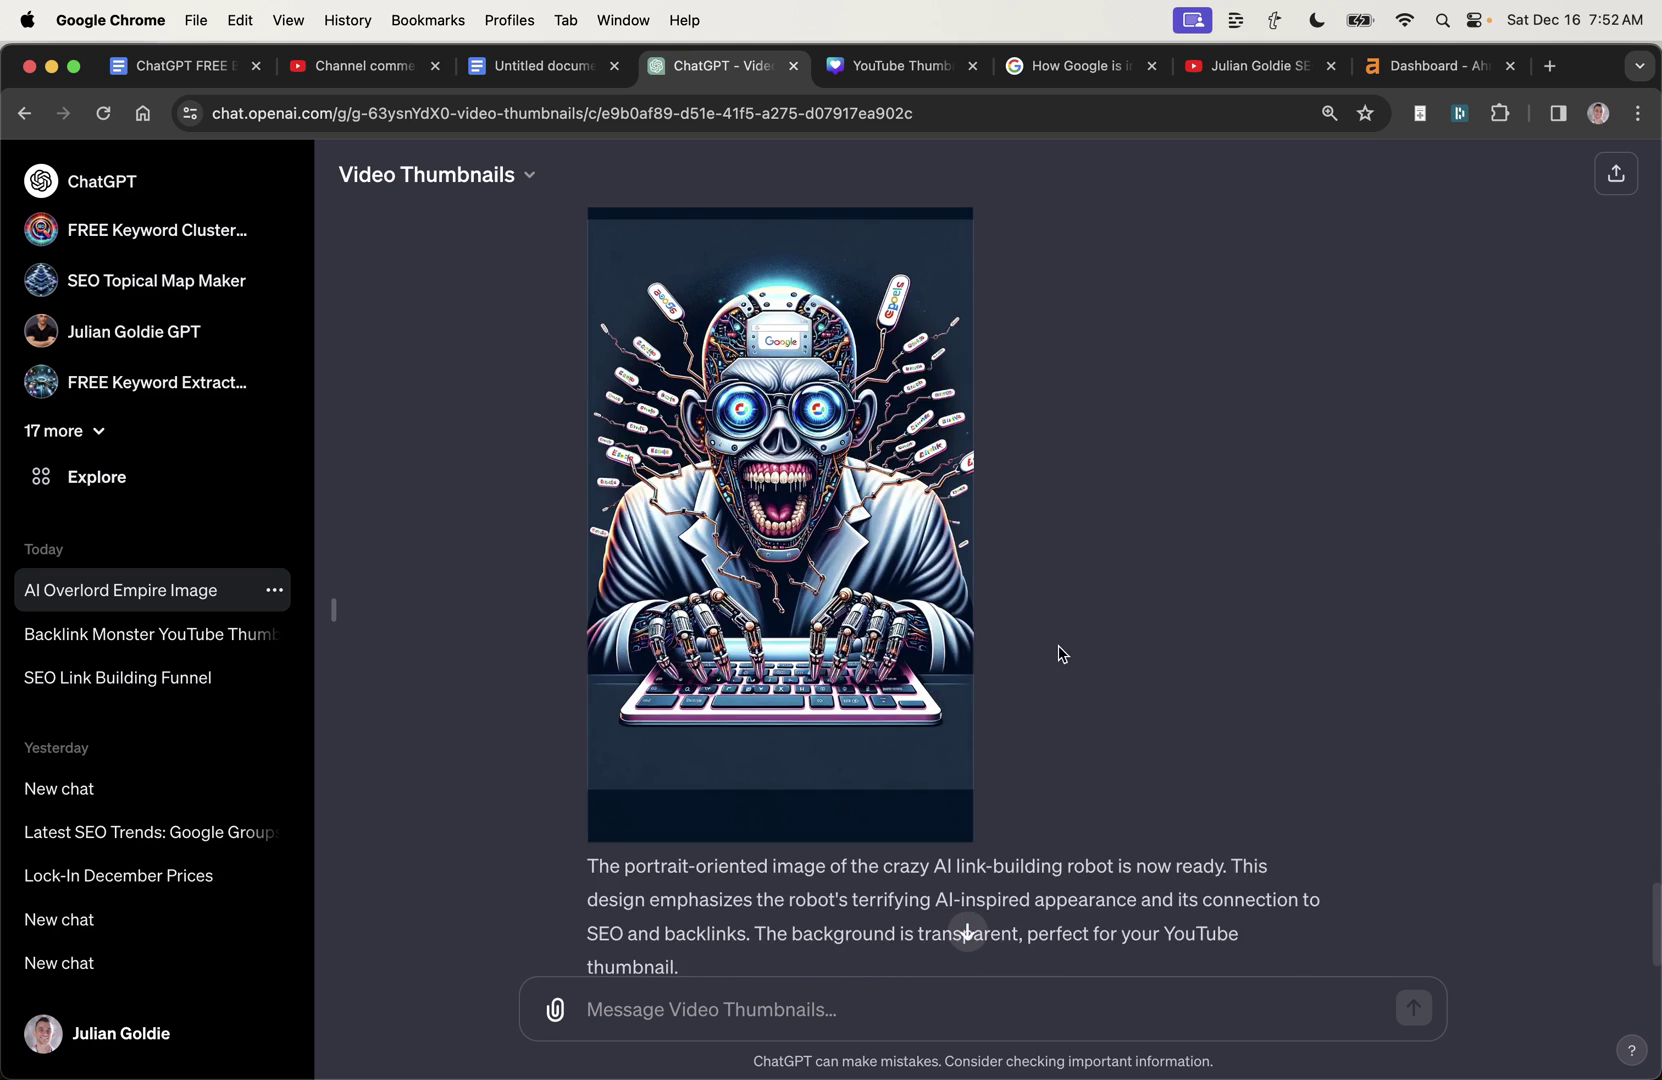
scroll(781, 514, up, 1)
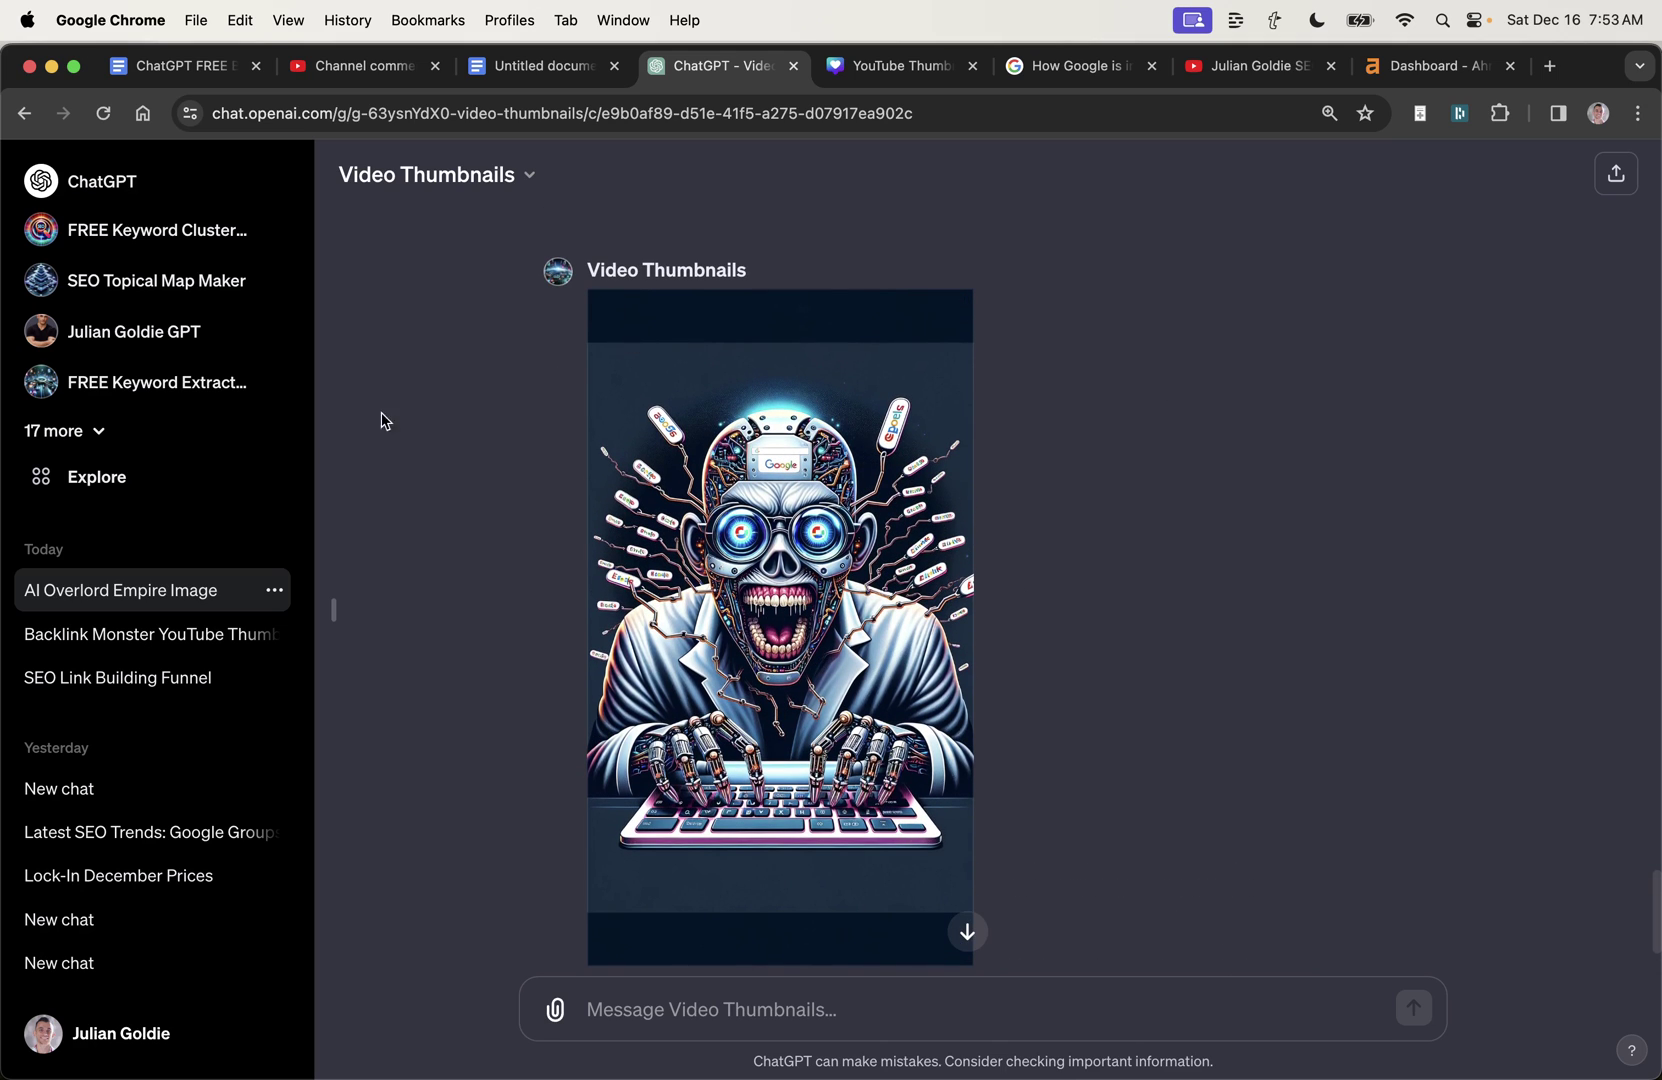
click(523, 66)
Step: Load poe.com and browse its Explore page of official bots
click(697, 78)
key(super+l)
text(poe.com)
key(Return)
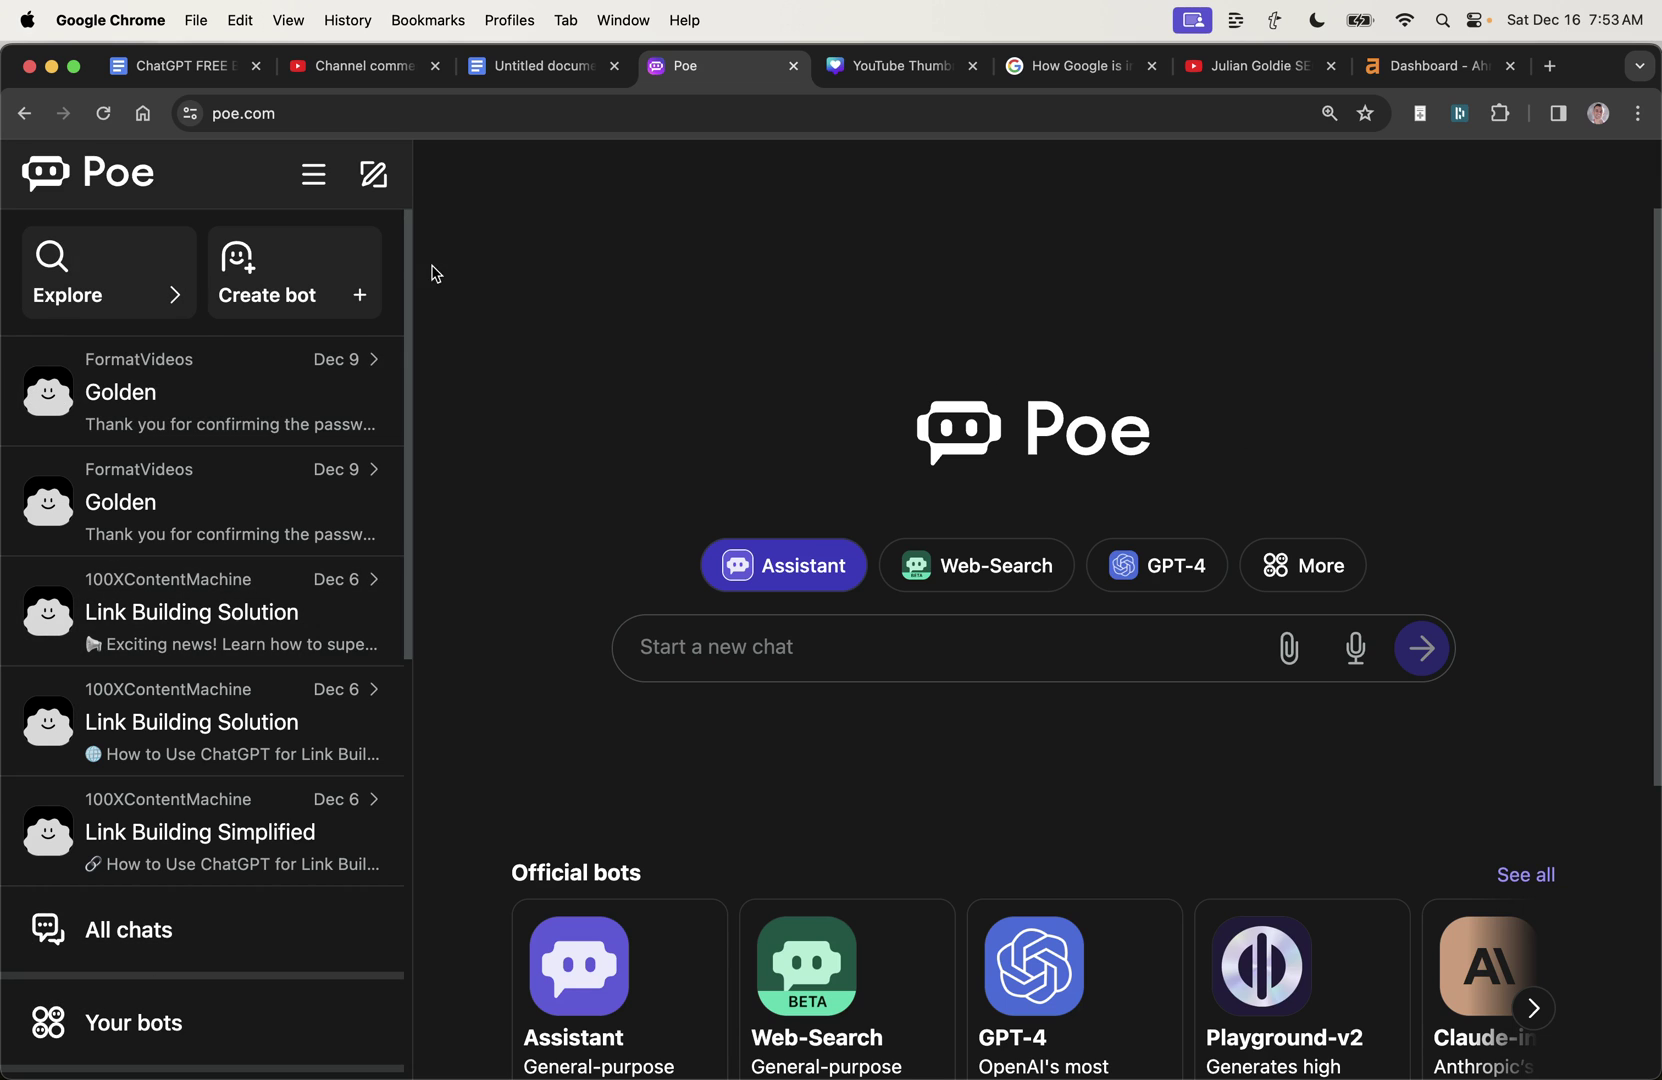
click(42, 316)
scroll(757, 683, down, 5)
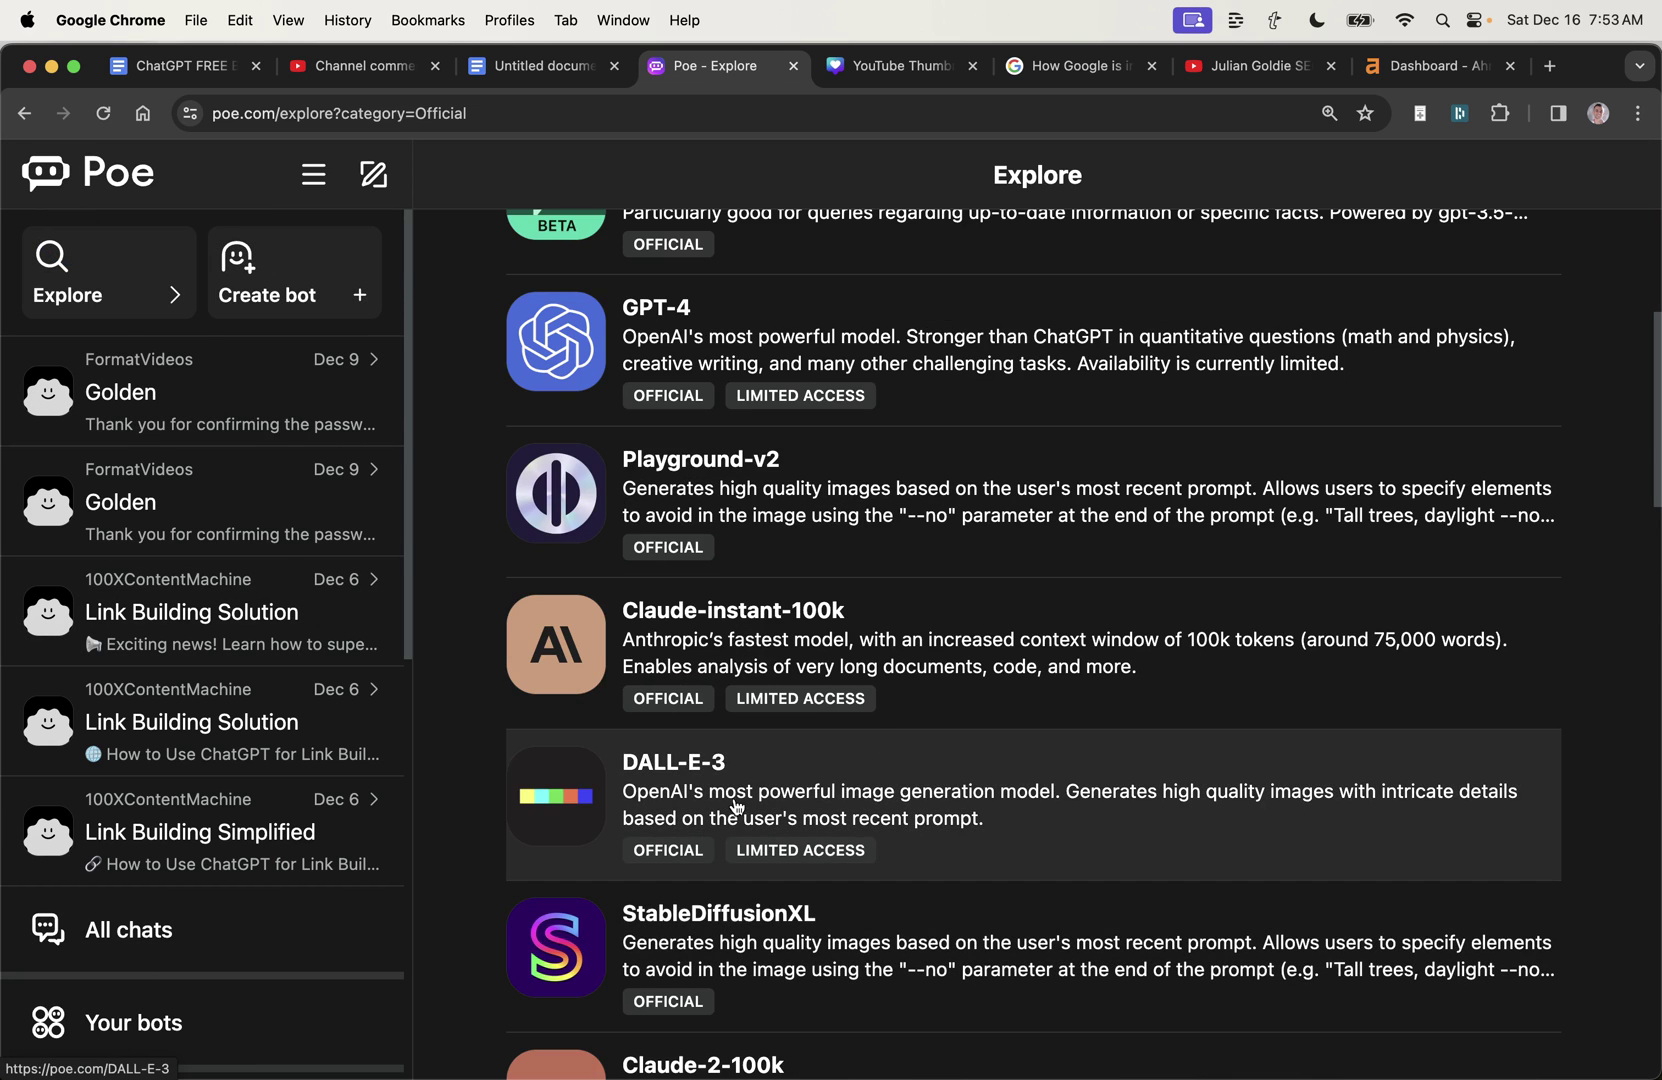
scroll(716, 842, down, 2)
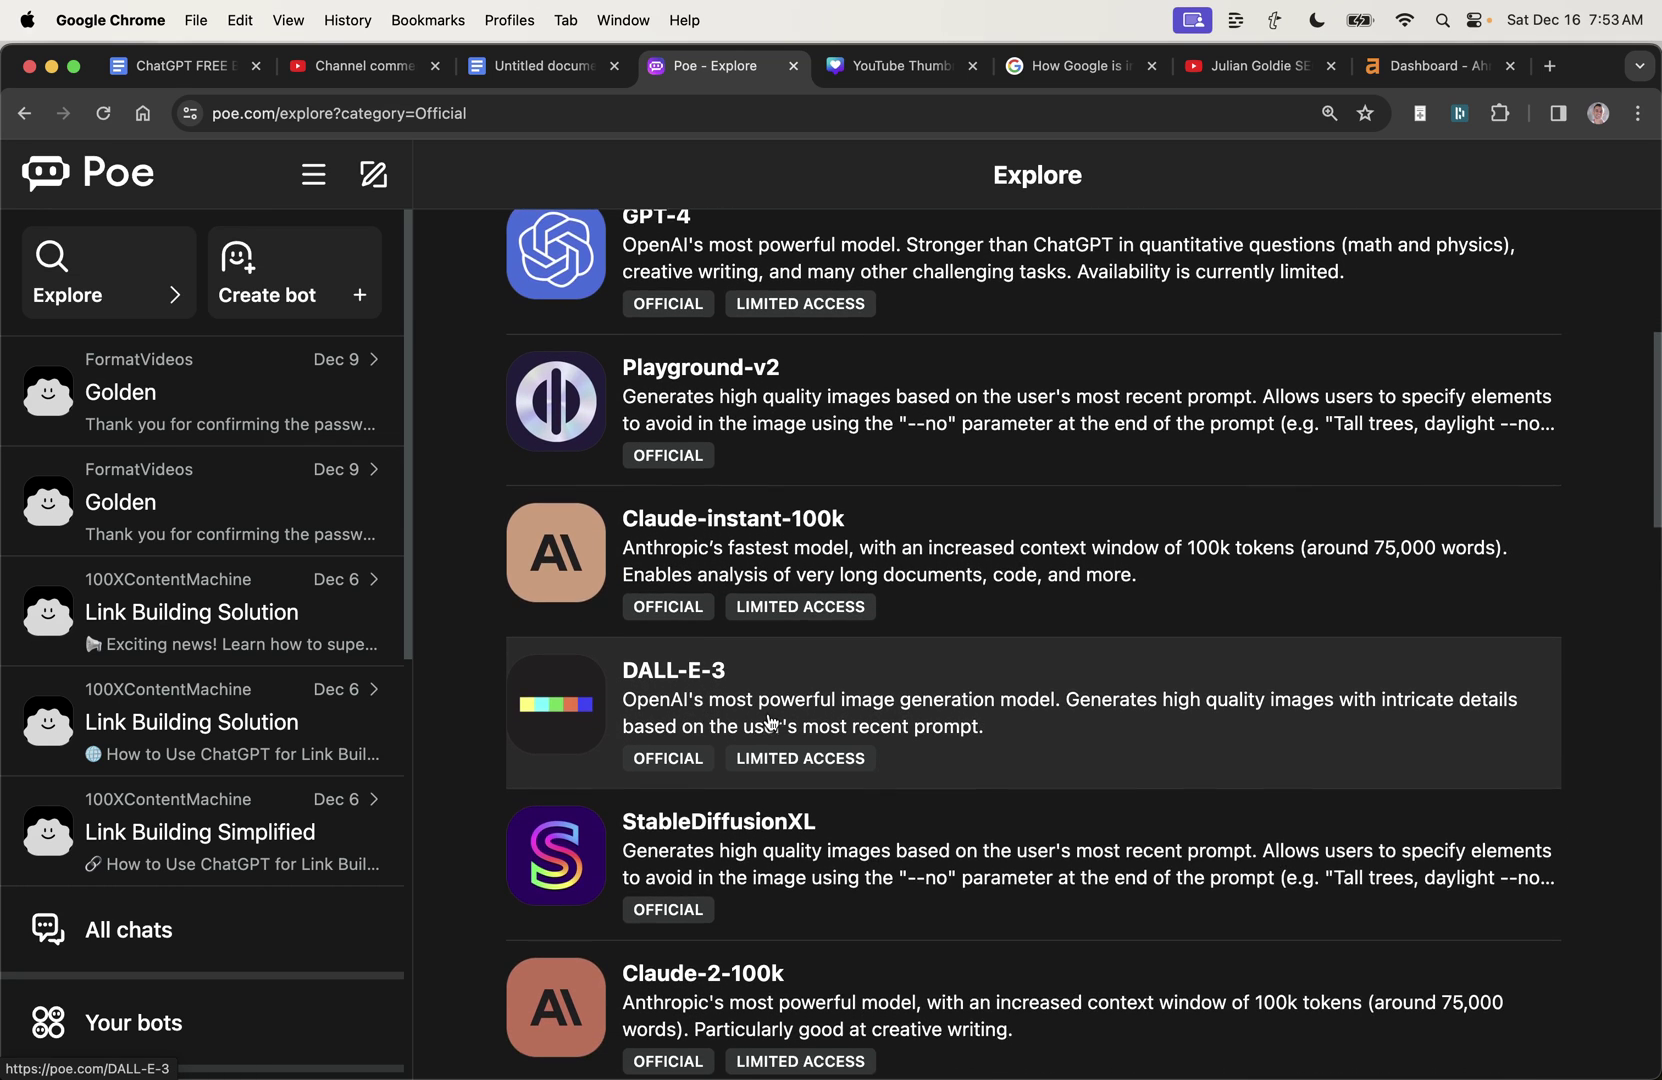
scroll(770, 722, down, 3)
Step: In the SOP document, select the BACKGROUND TRANSPARENT prompt text
click(498, 86)
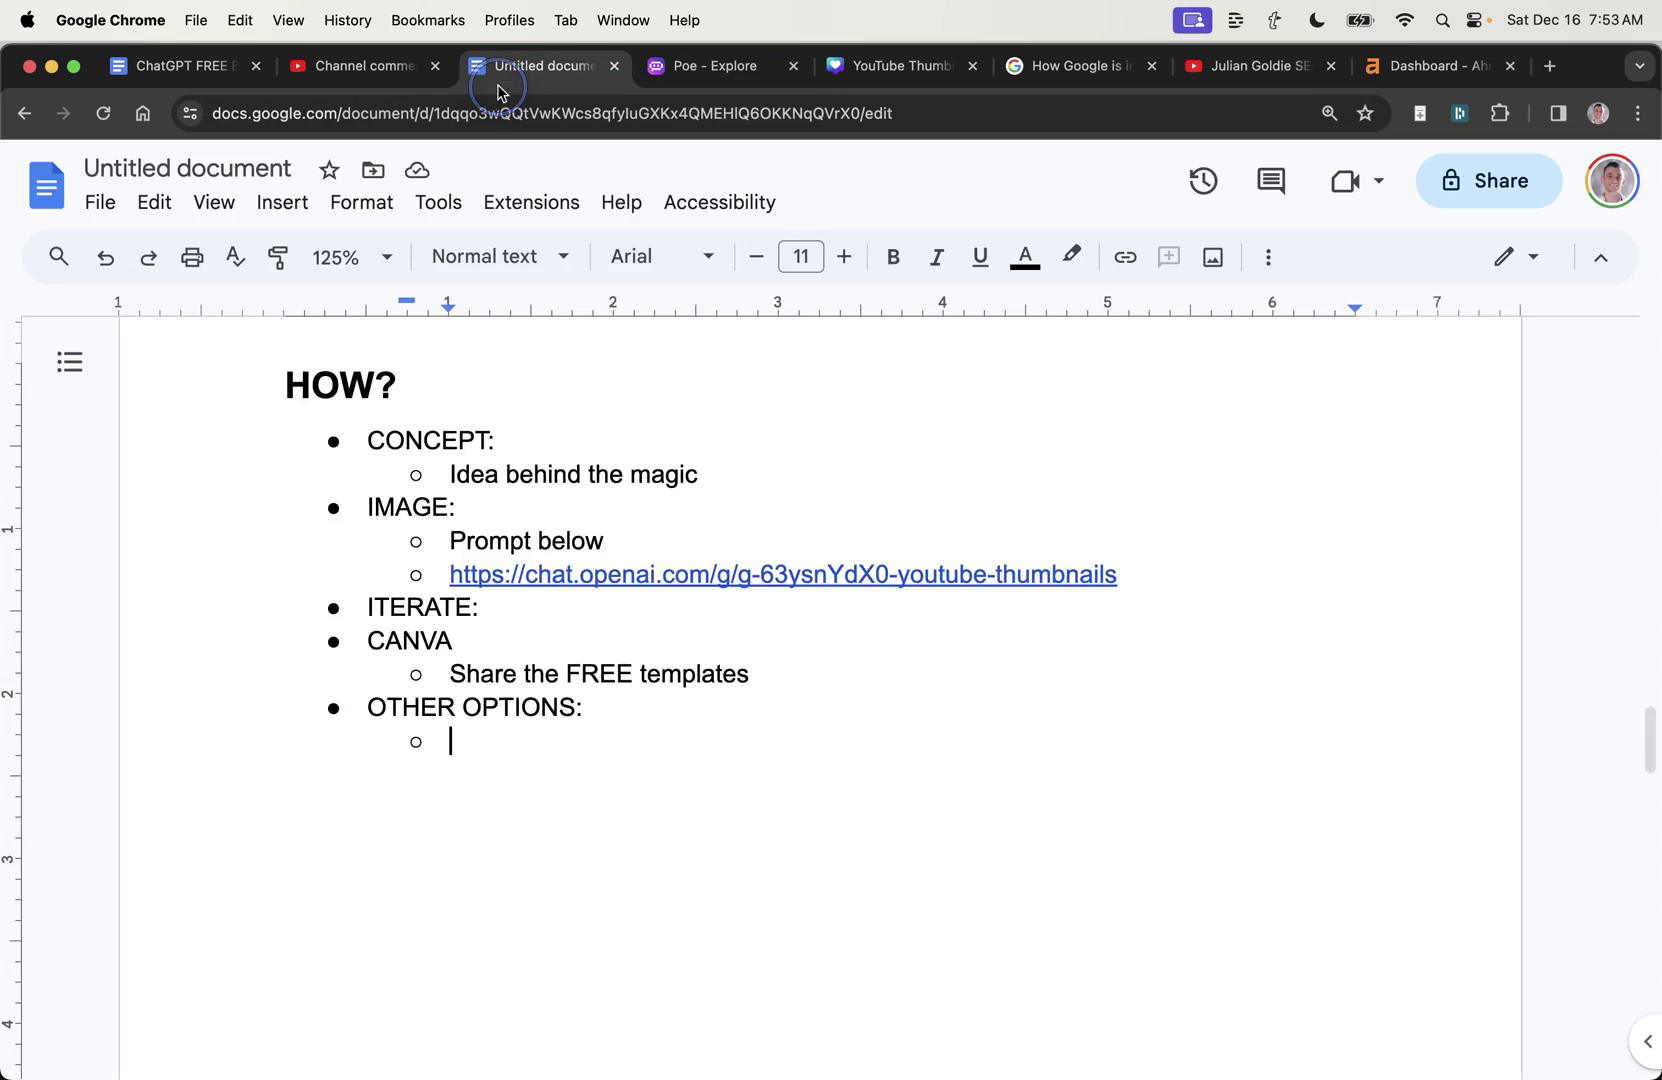
scroll(575, 686, down, 15)
scroll(490, 664, up, 8)
click(307, 657)
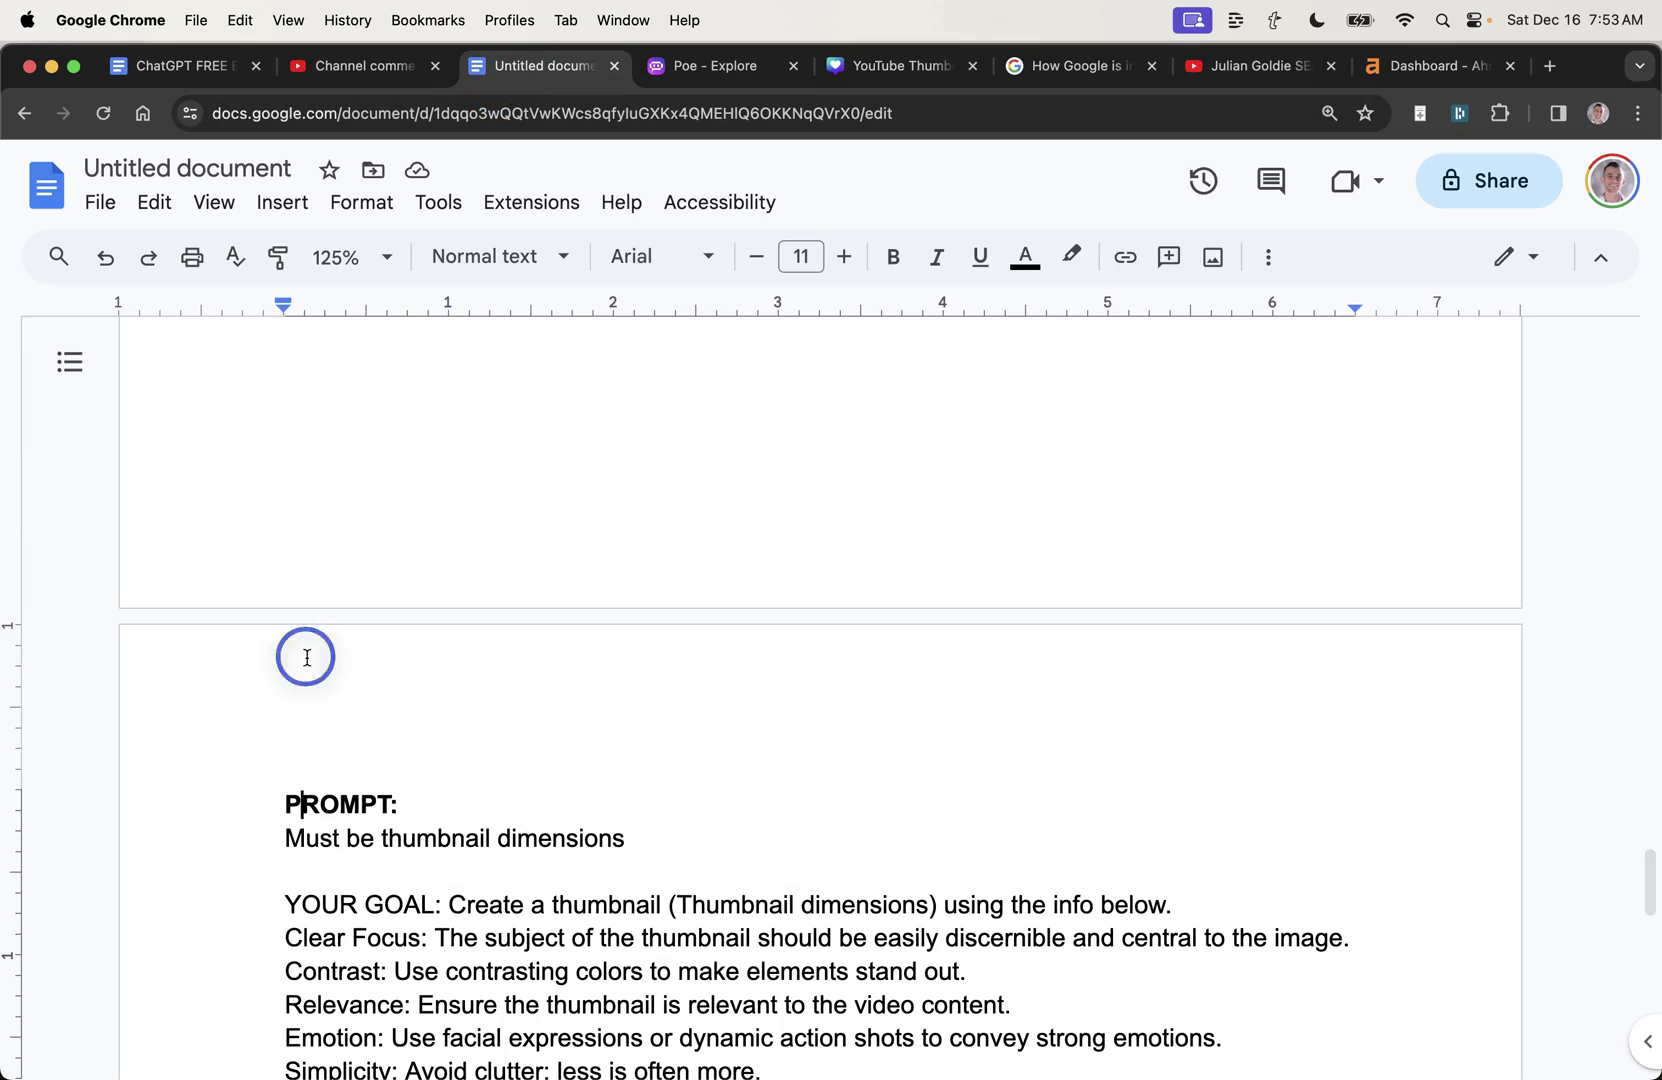
drag(307, 657, 630, 842)
scroll(805, 894, down, 5)
click(477, 562)
scroll(513, 747, down, 2)
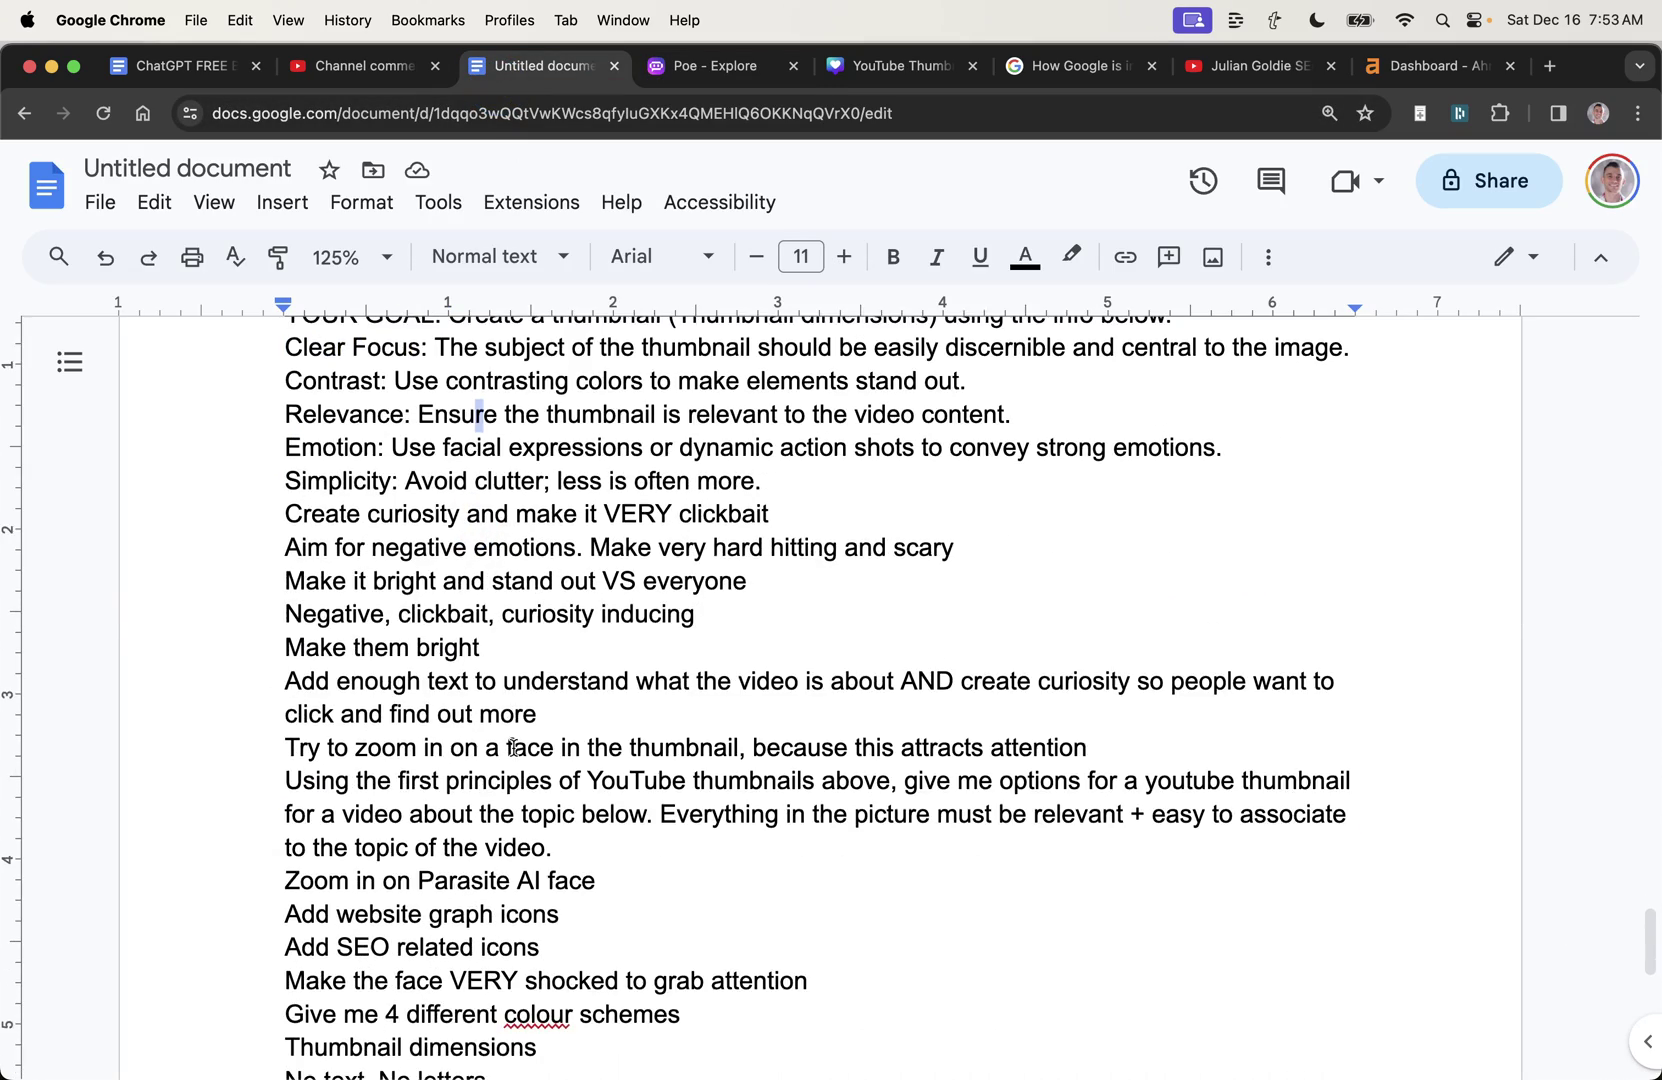
scroll(513, 747, down, 10)
scroll(315, 413, up, 2)
drag(268, 347, 930, 550)
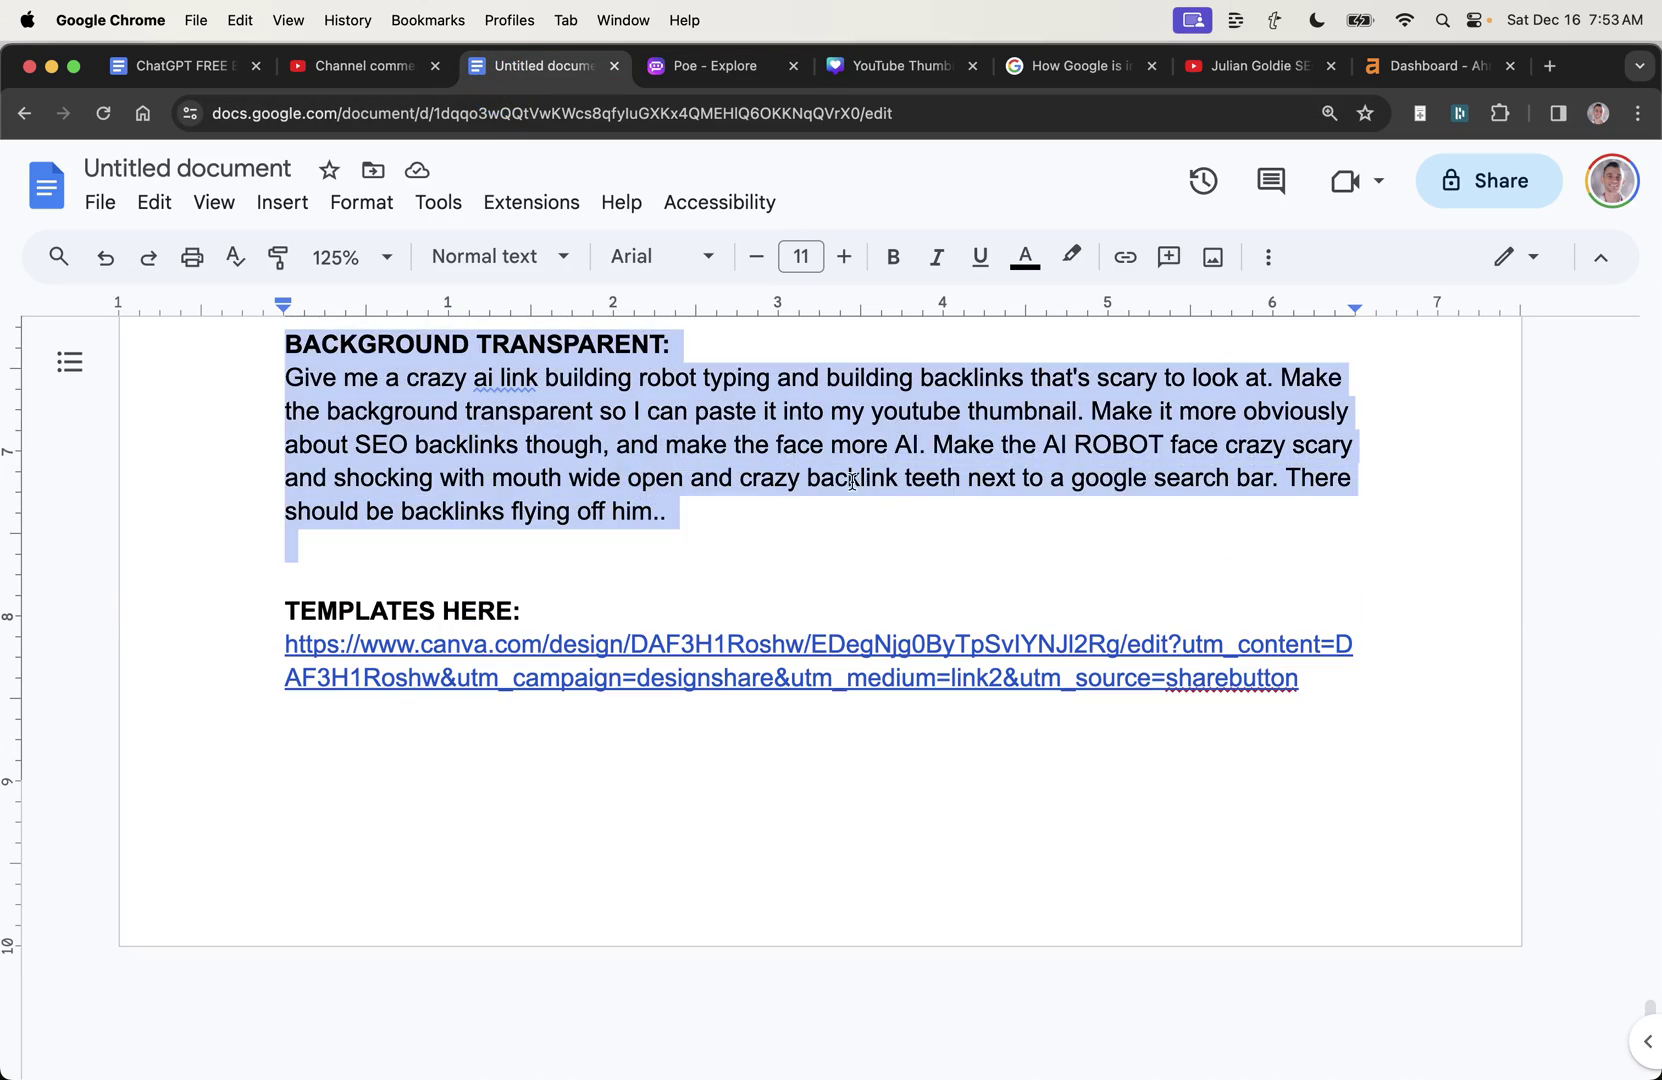
scroll(853, 480, up, 10)
Step: Generate an image in Bing Image Creator from the robot prompt paragraph copied out of the SOP
click(683, 80)
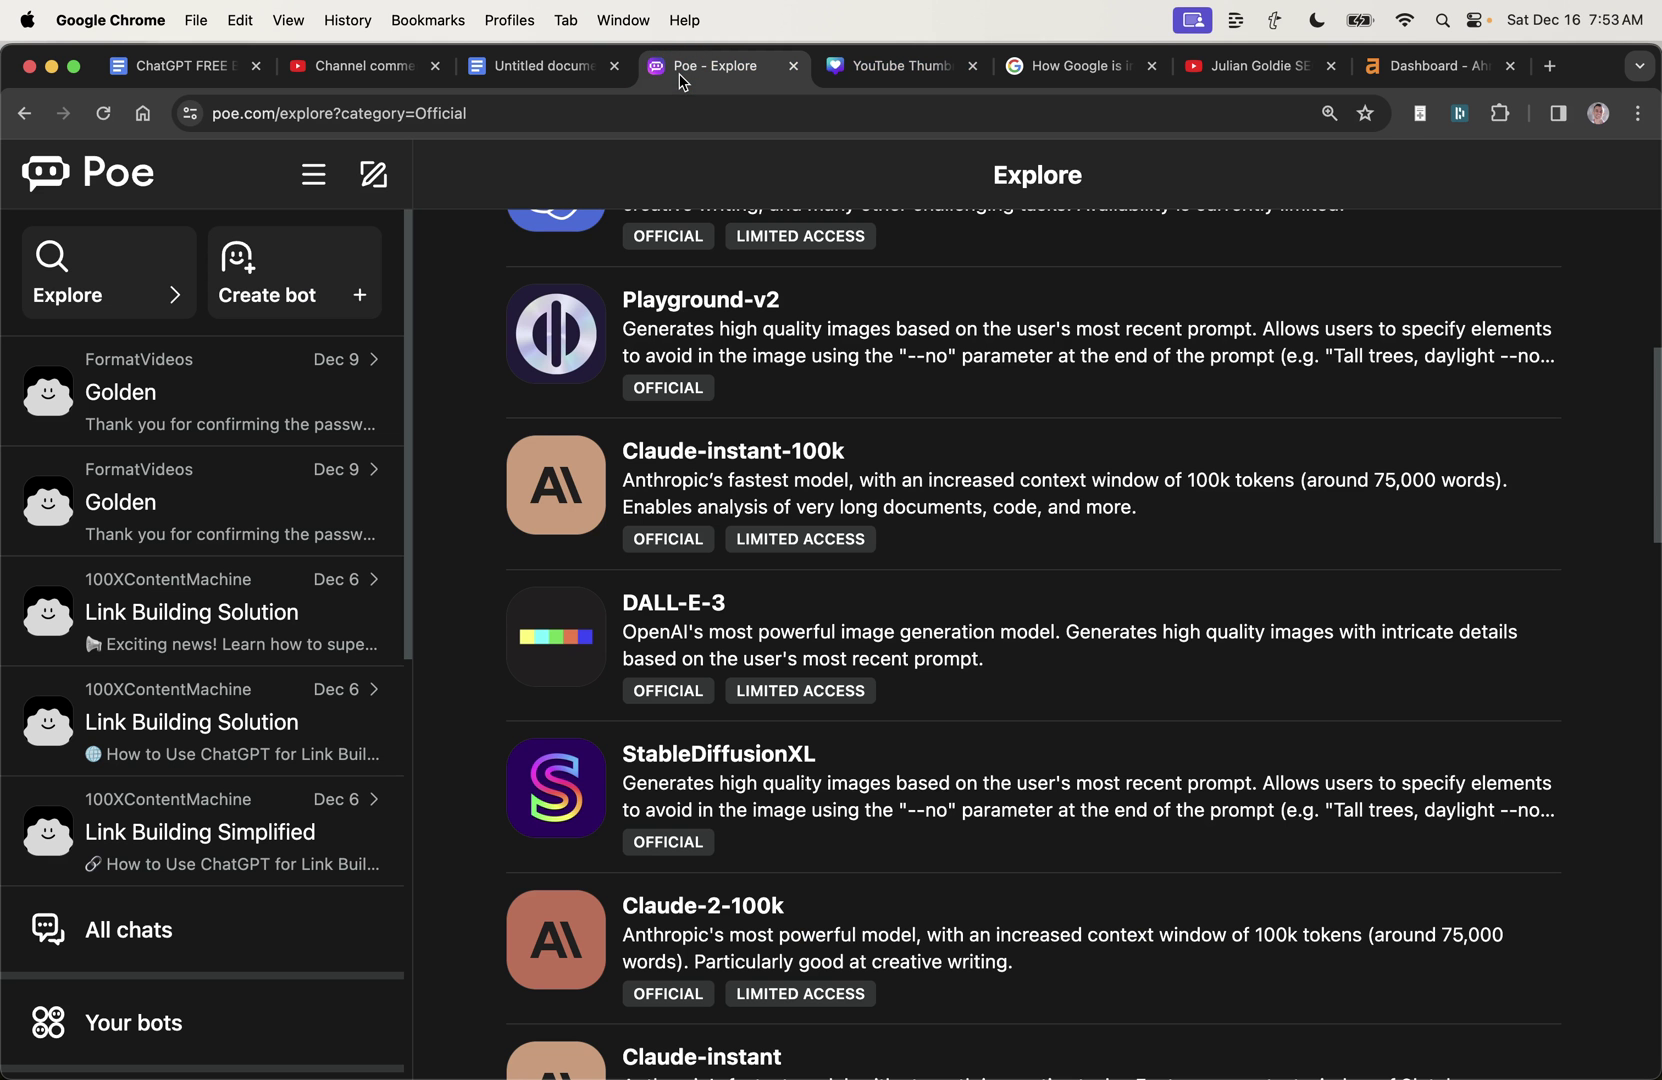
key(super+l)
text(bing.com/images/create)
key(Return)
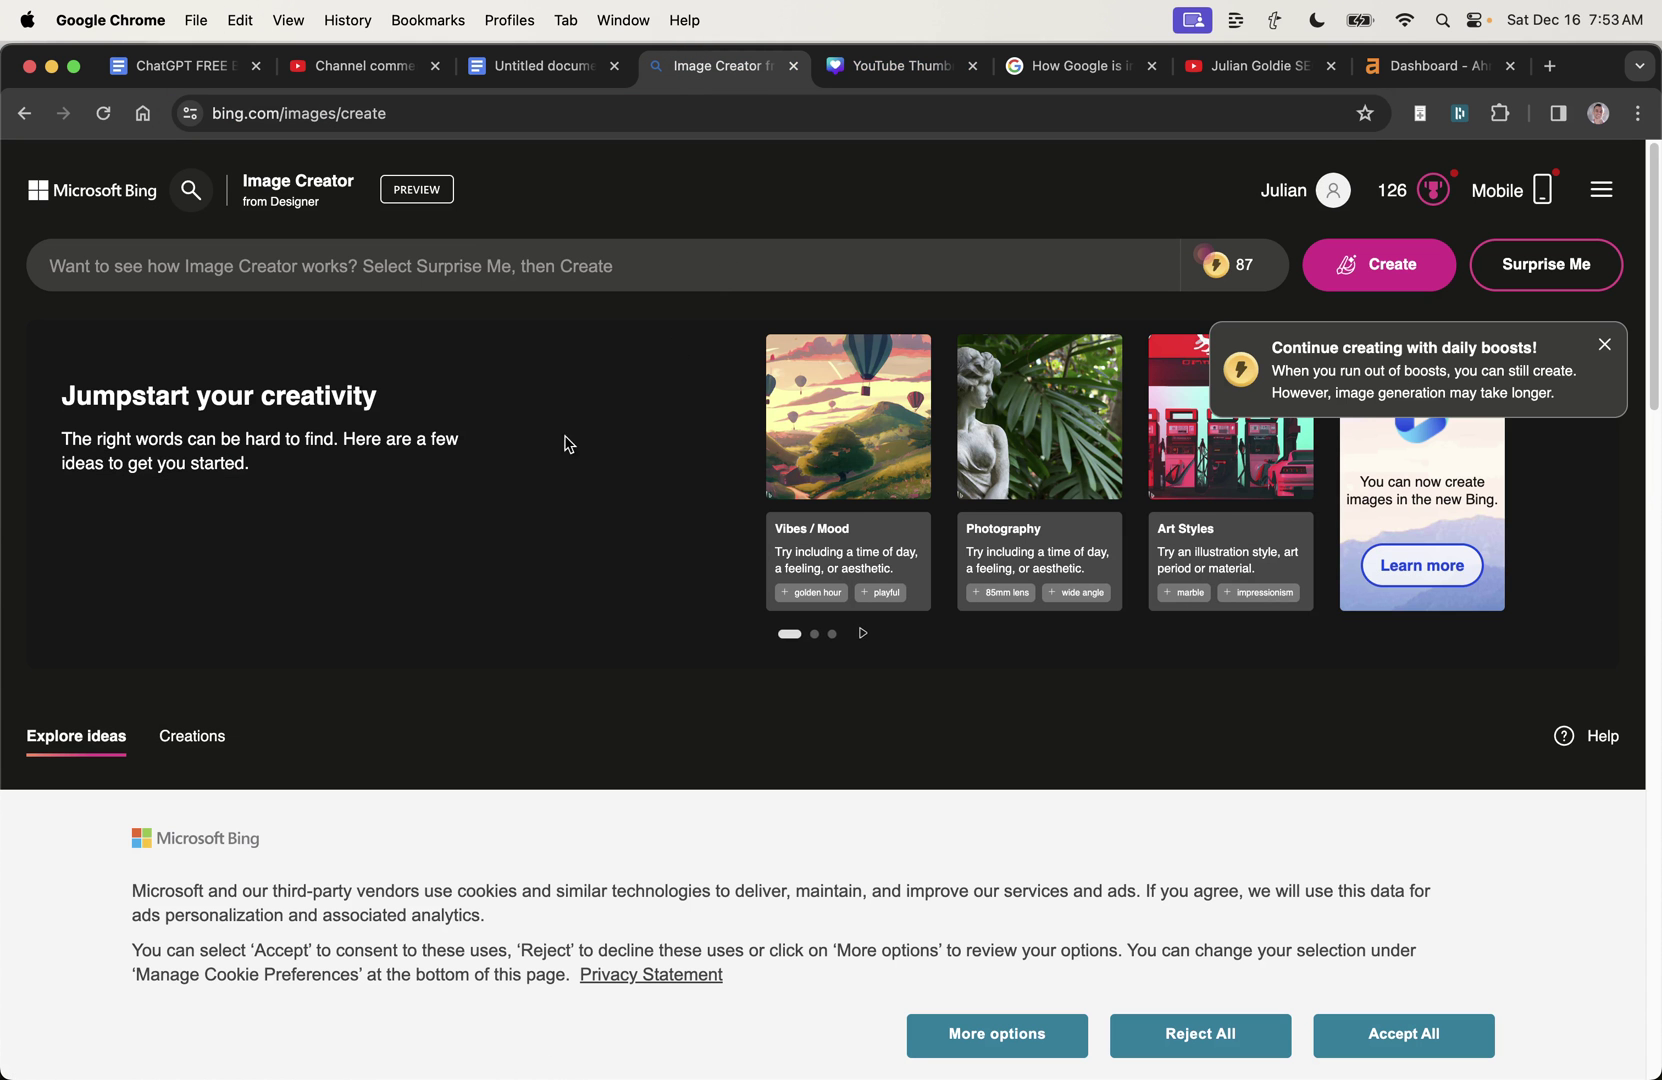
key(ctrl+shift+Tab)
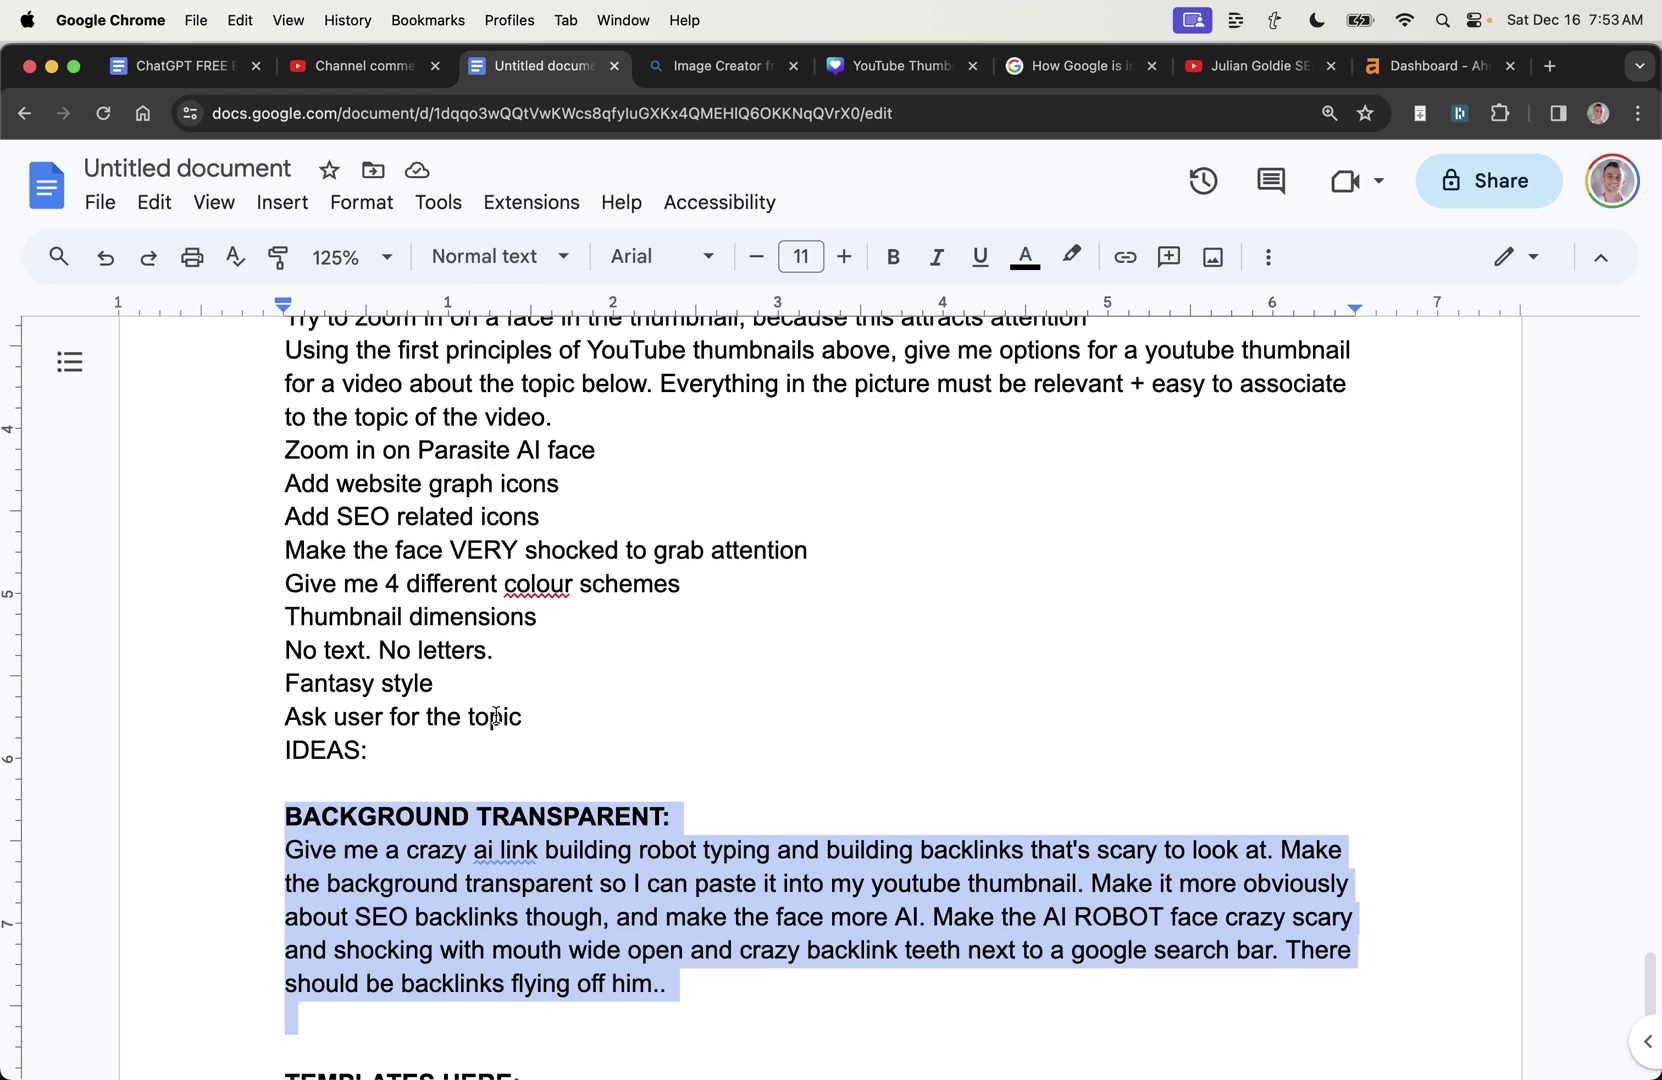
triple_click(401, 953)
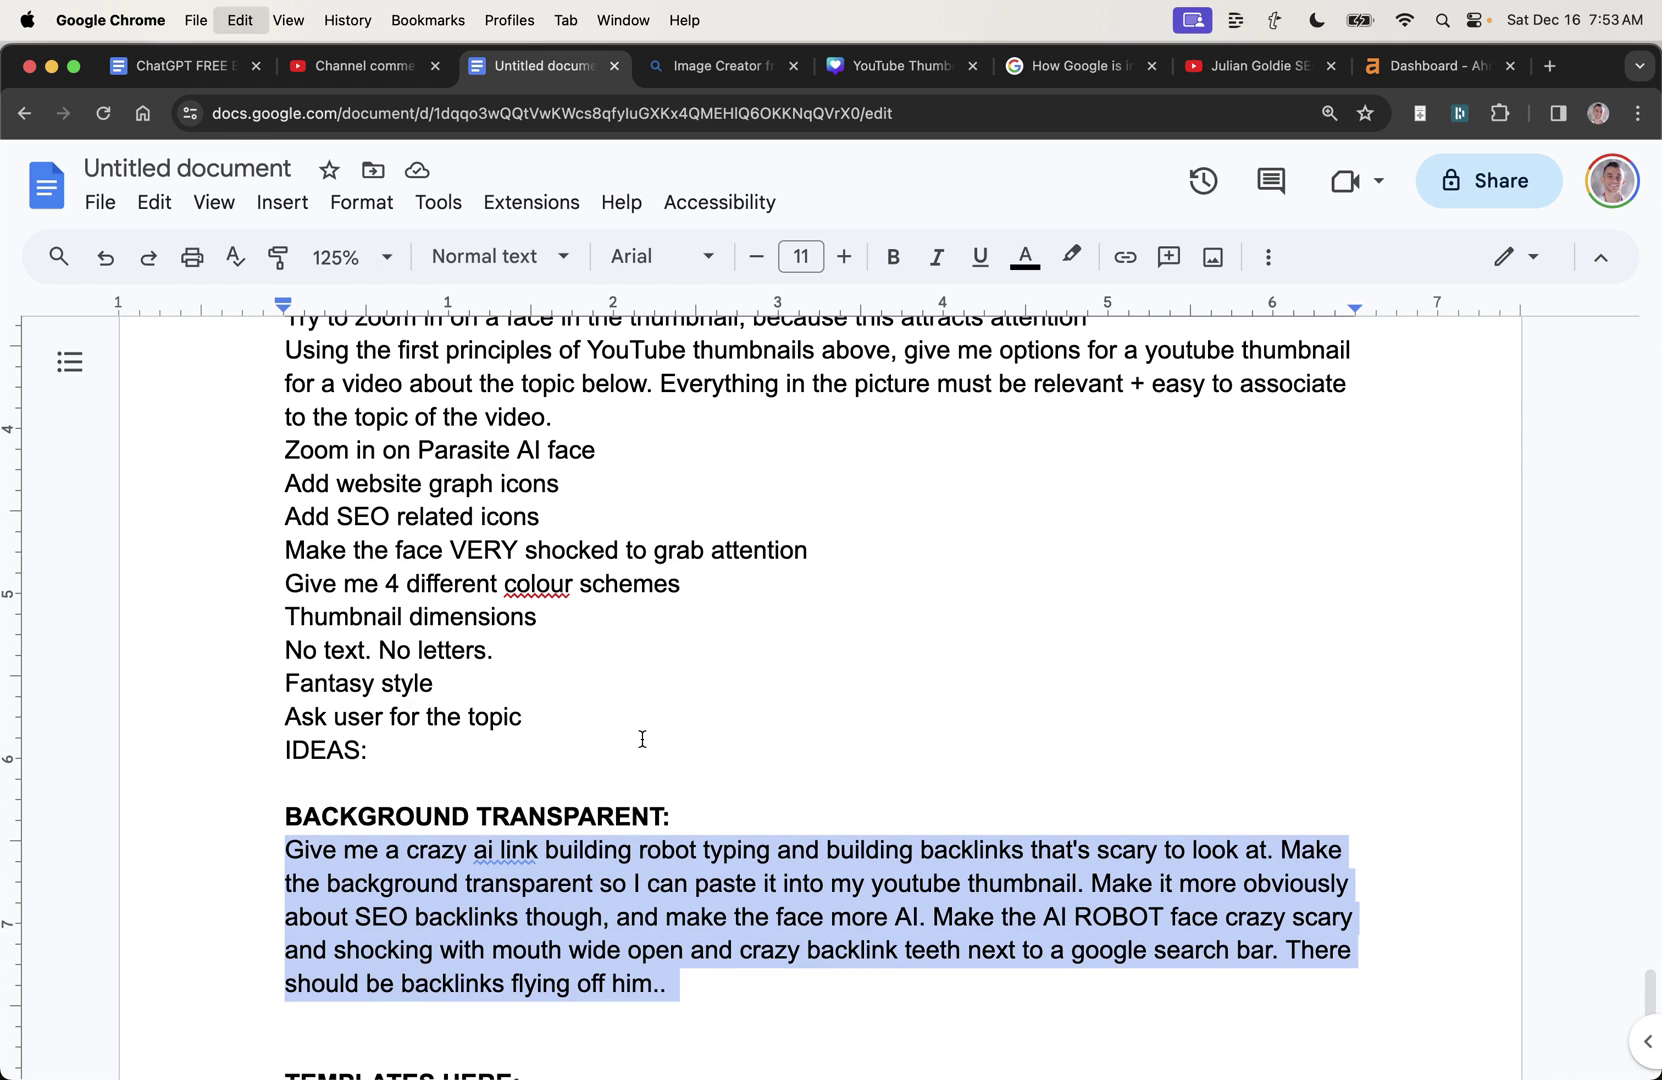
key(ctrl+c)
key(ctrl+Tab)
key(ctrl+v)
key(Return)
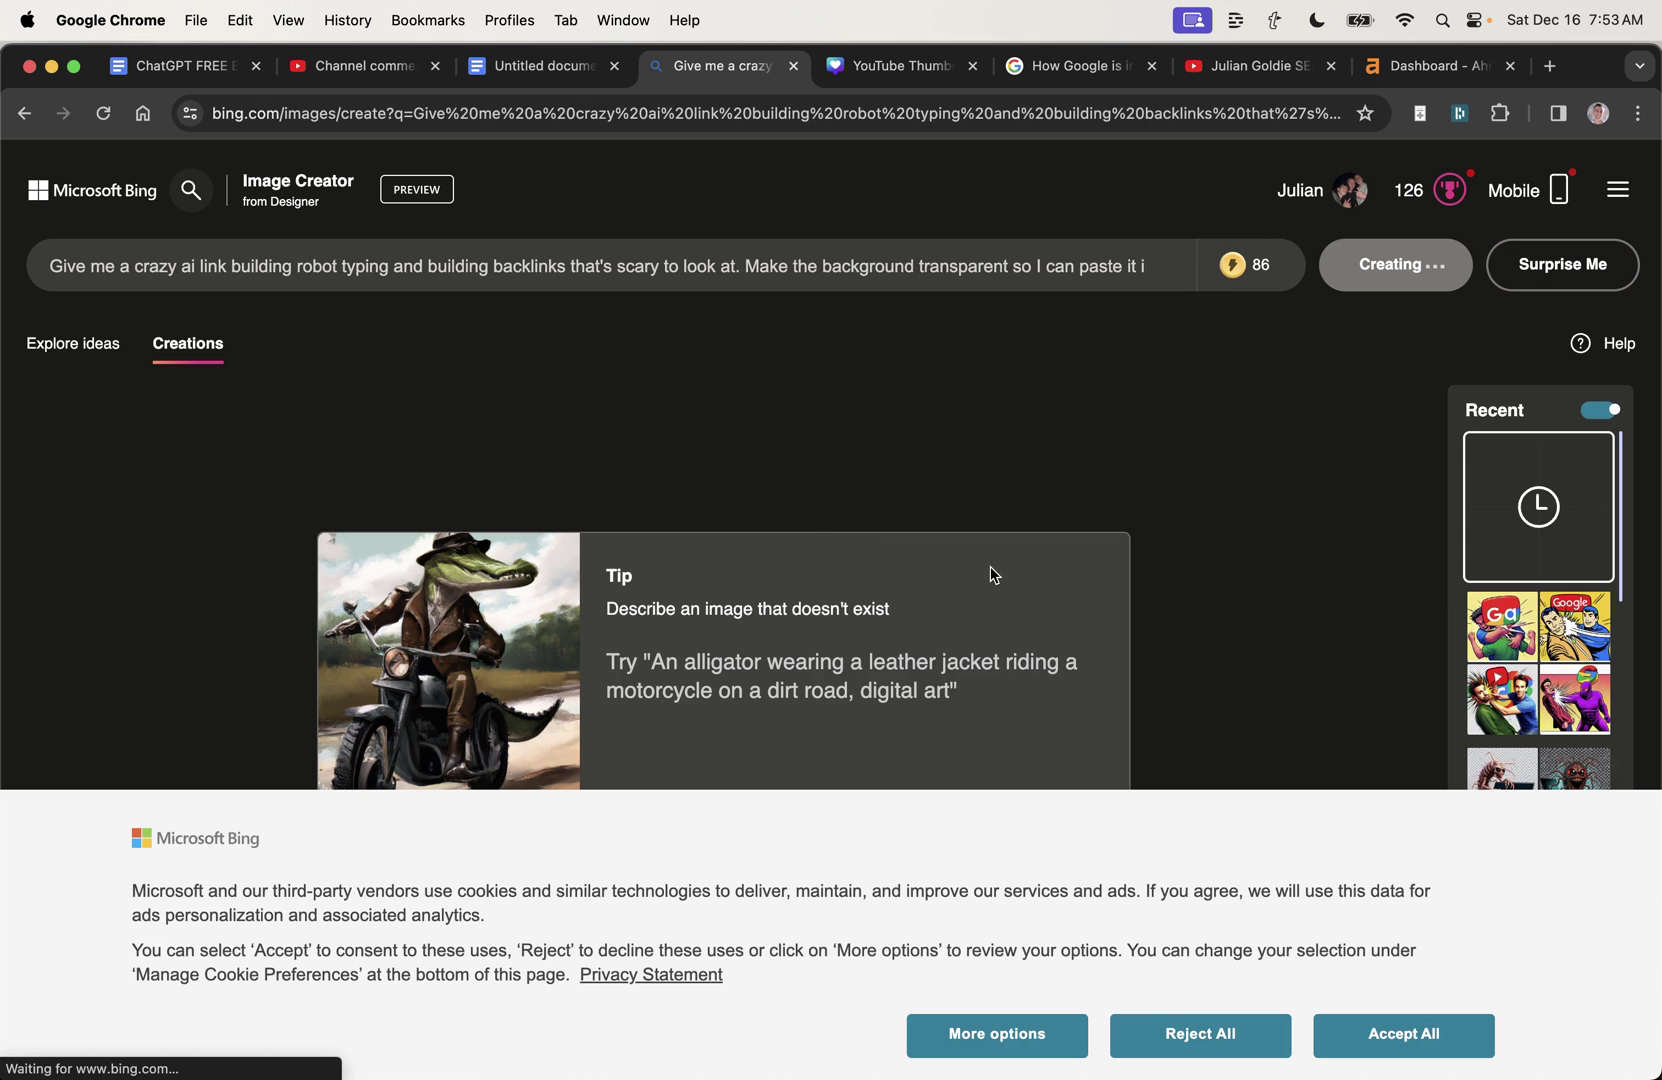
click(1488, 1028)
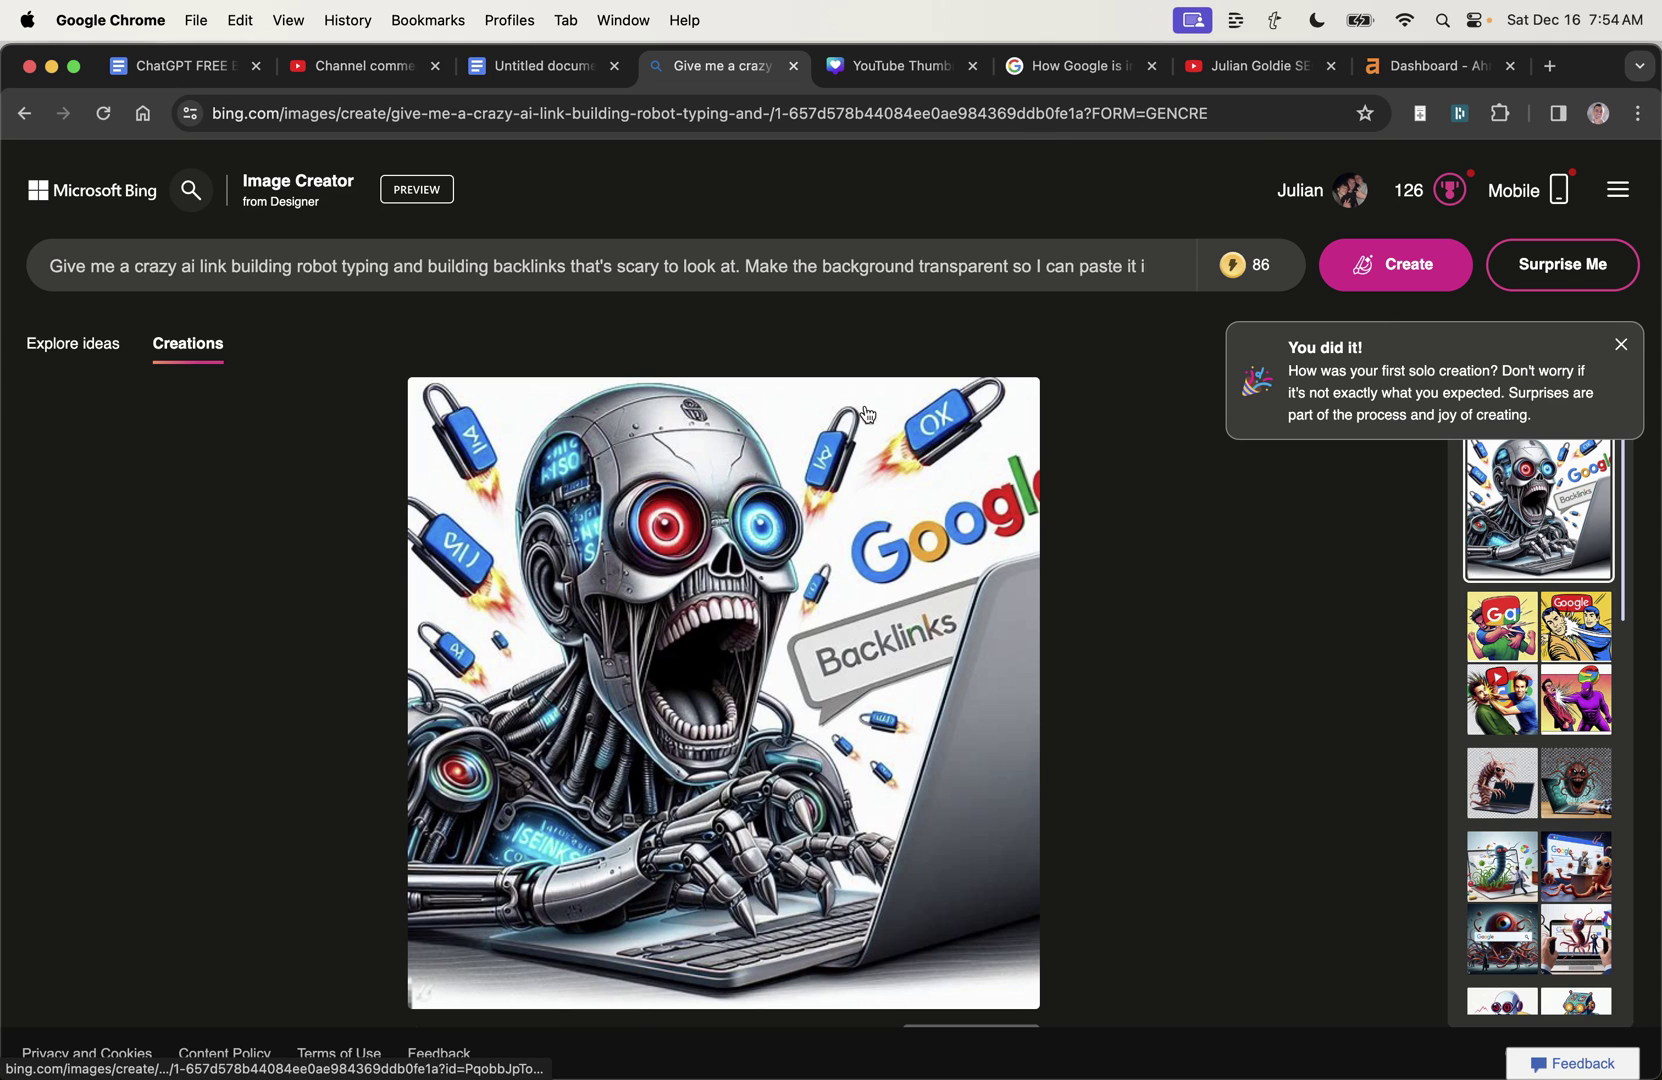
click(895, 65)
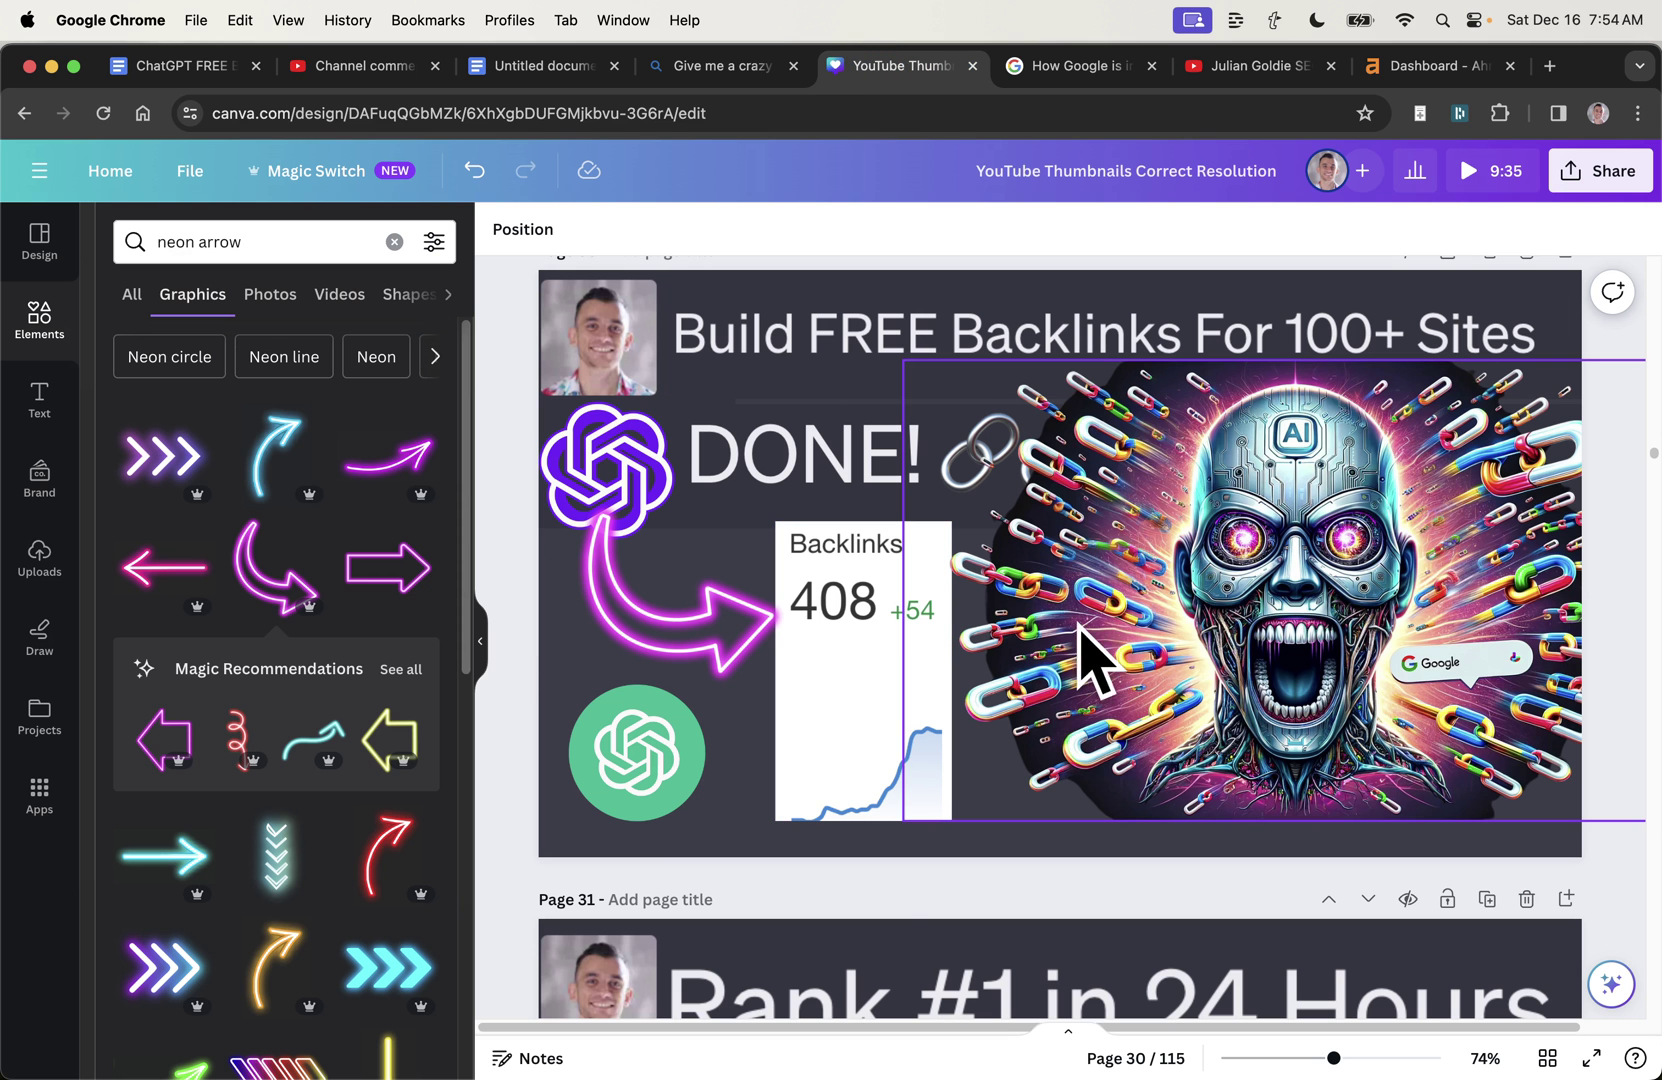
Step: Go from the Canva thumbnail back to the generated Bing robot image
click(682, 65)
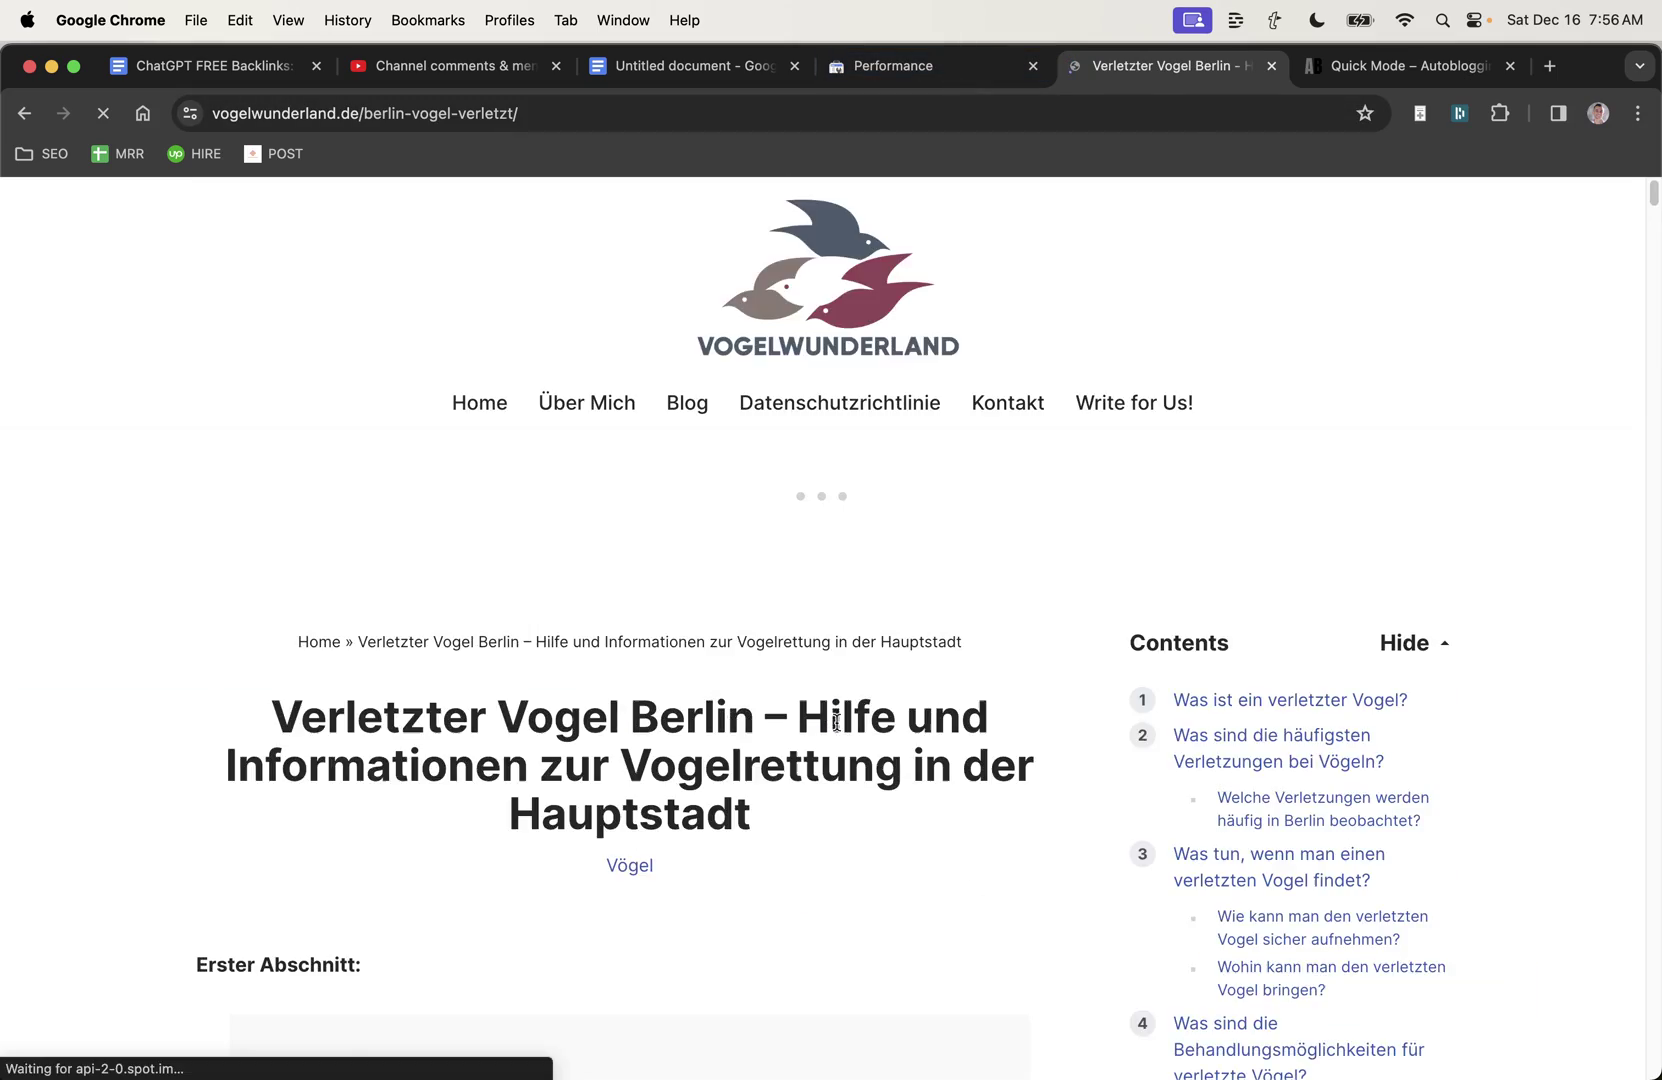
Step: Scroll through the German 'Verletzter Vogel Berlin' article on vogelwunderland.de
scroll(773, 655, down, 8)
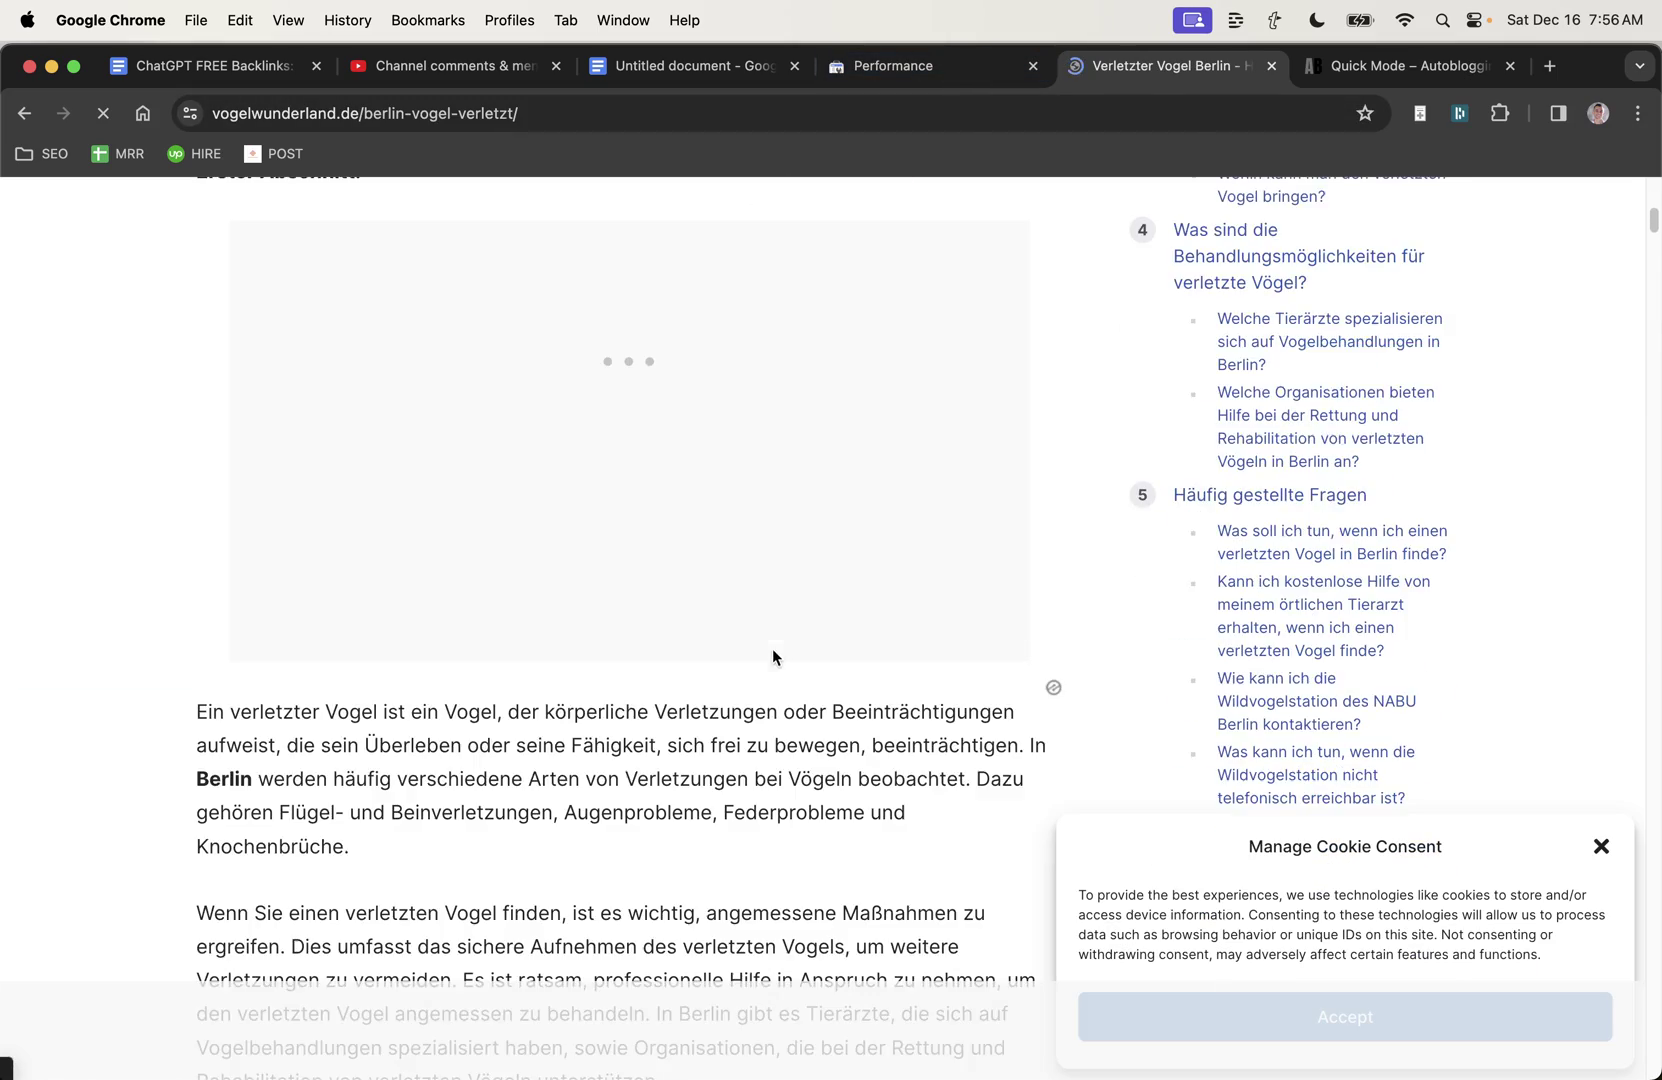
scroll(773, 650, down, 15)
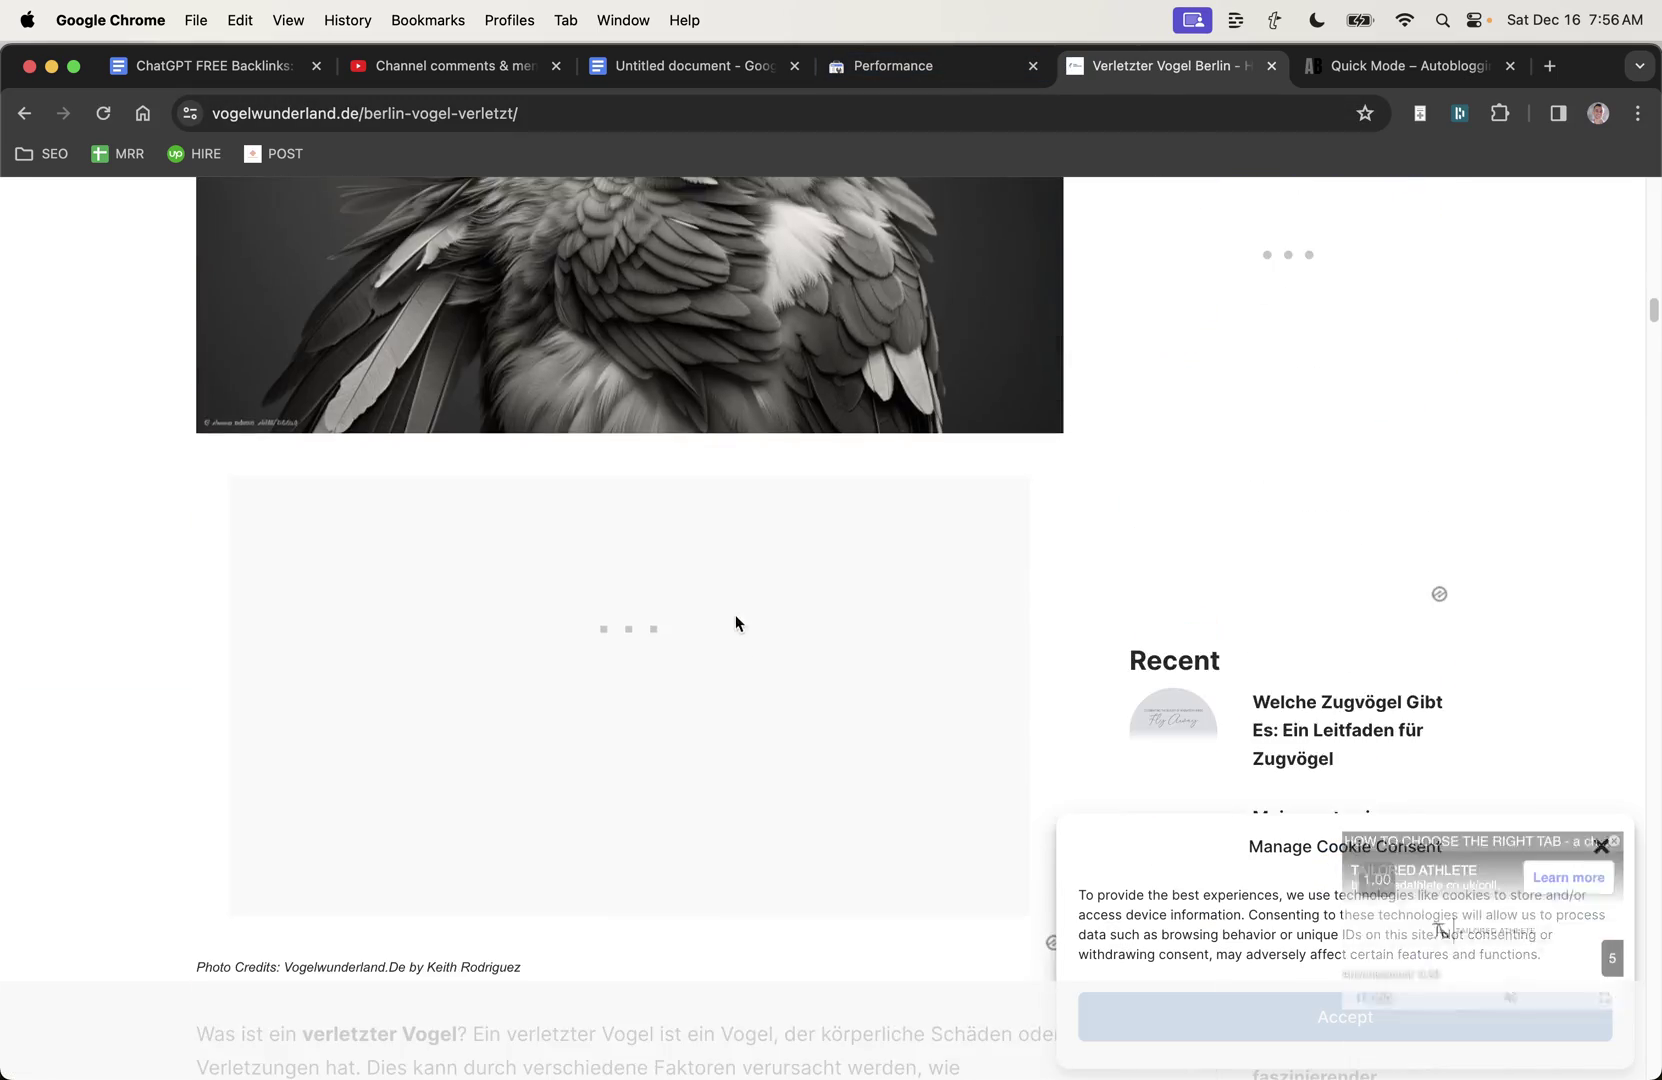
scroll(425, 618, down, 5)
scroll(445, 605, up, 10)
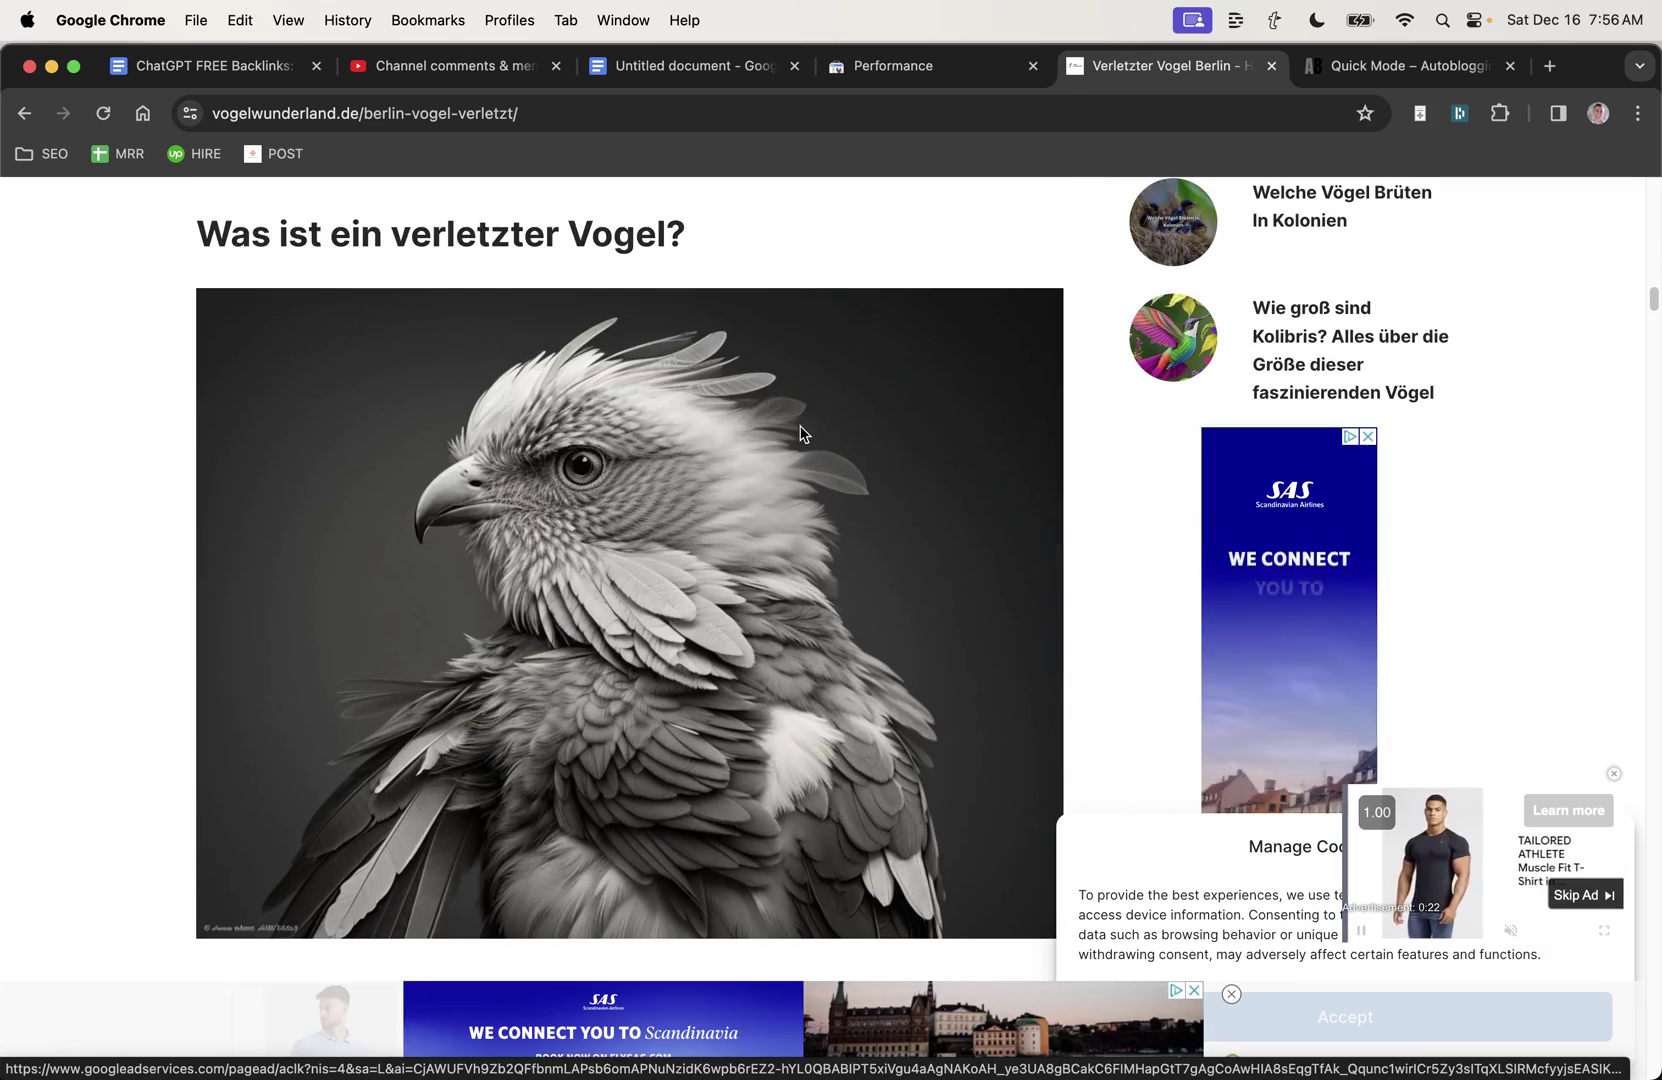
scroll(801, 434, down, 20)
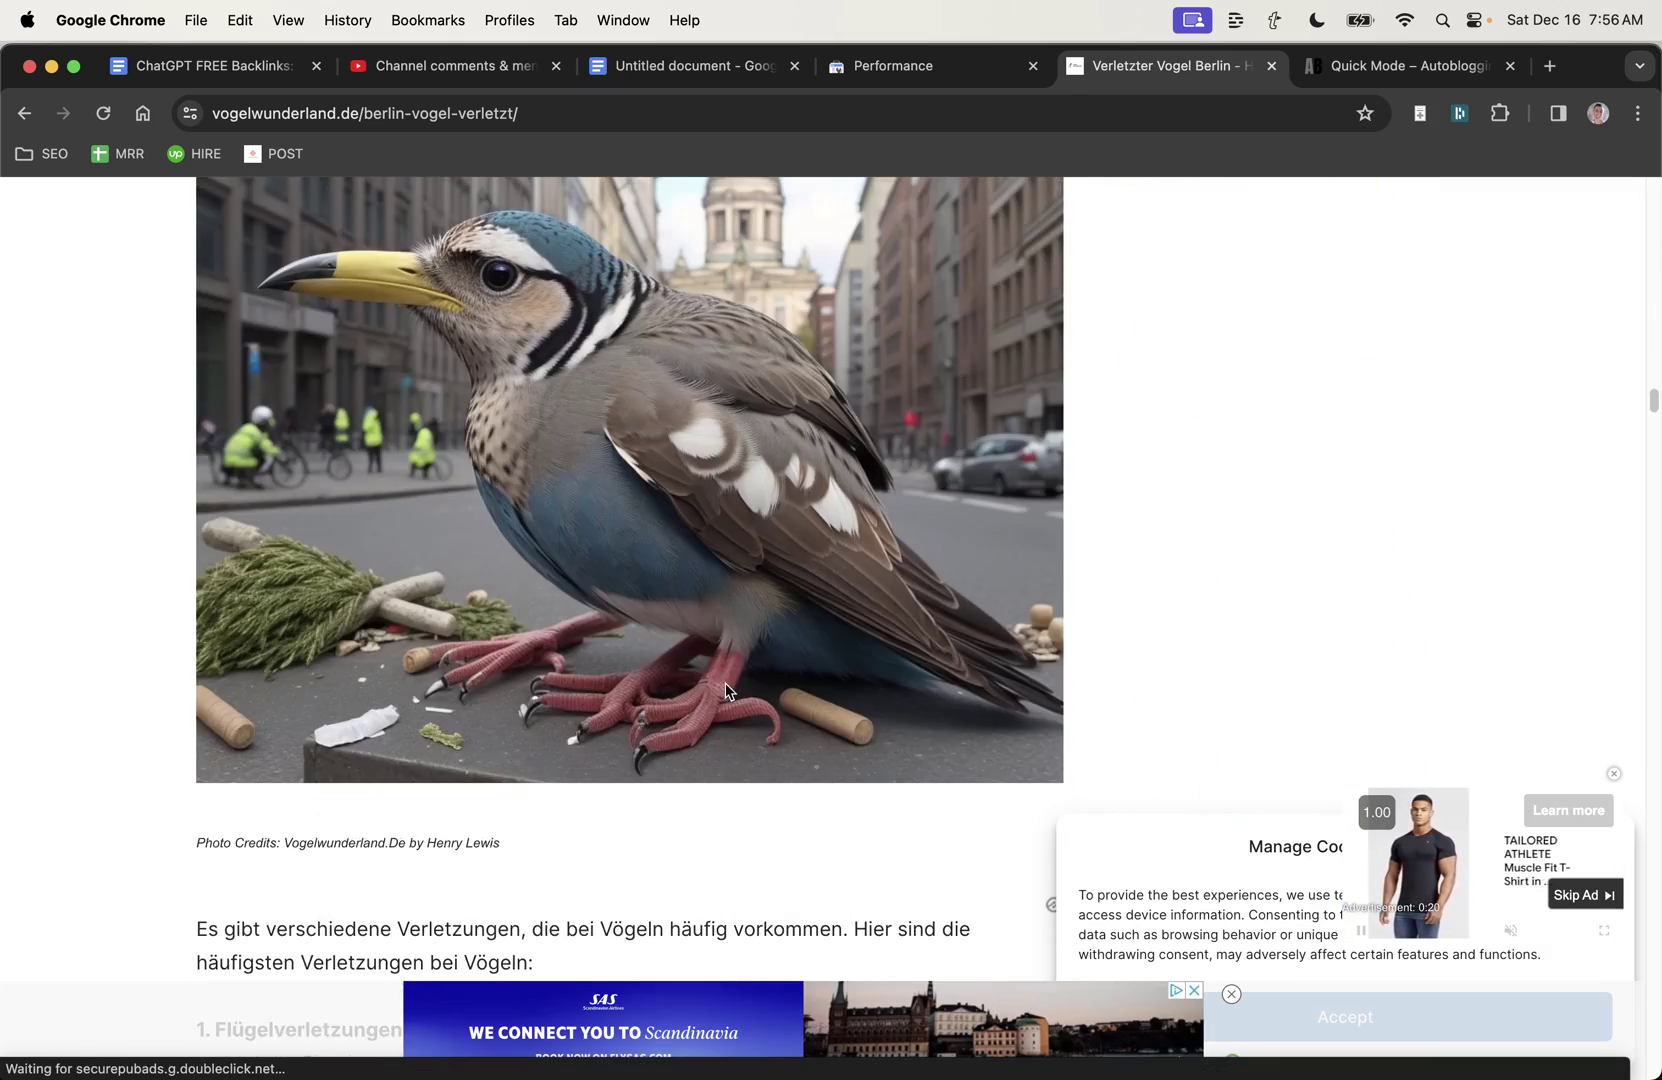
scroll(727, 690, up, 10)
scroll(818, 308, down, 3)
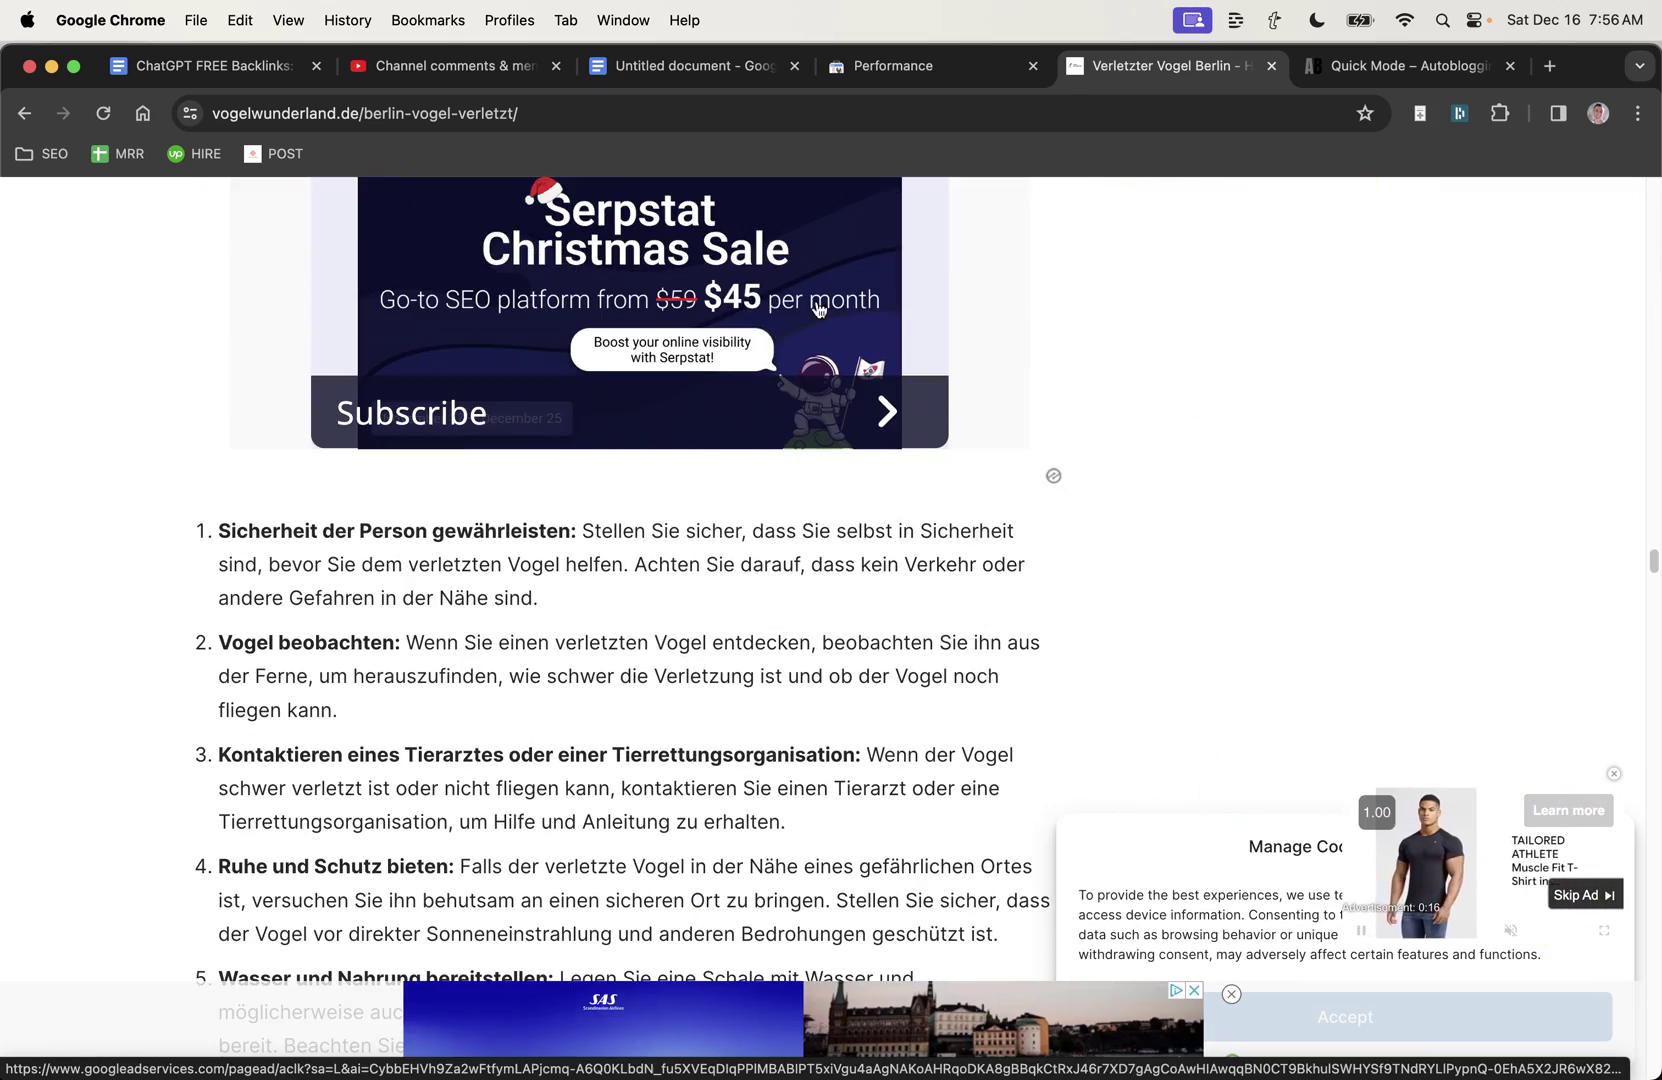
drag(212, 530, 575, 638)
scroll(341, 623, down, 15)
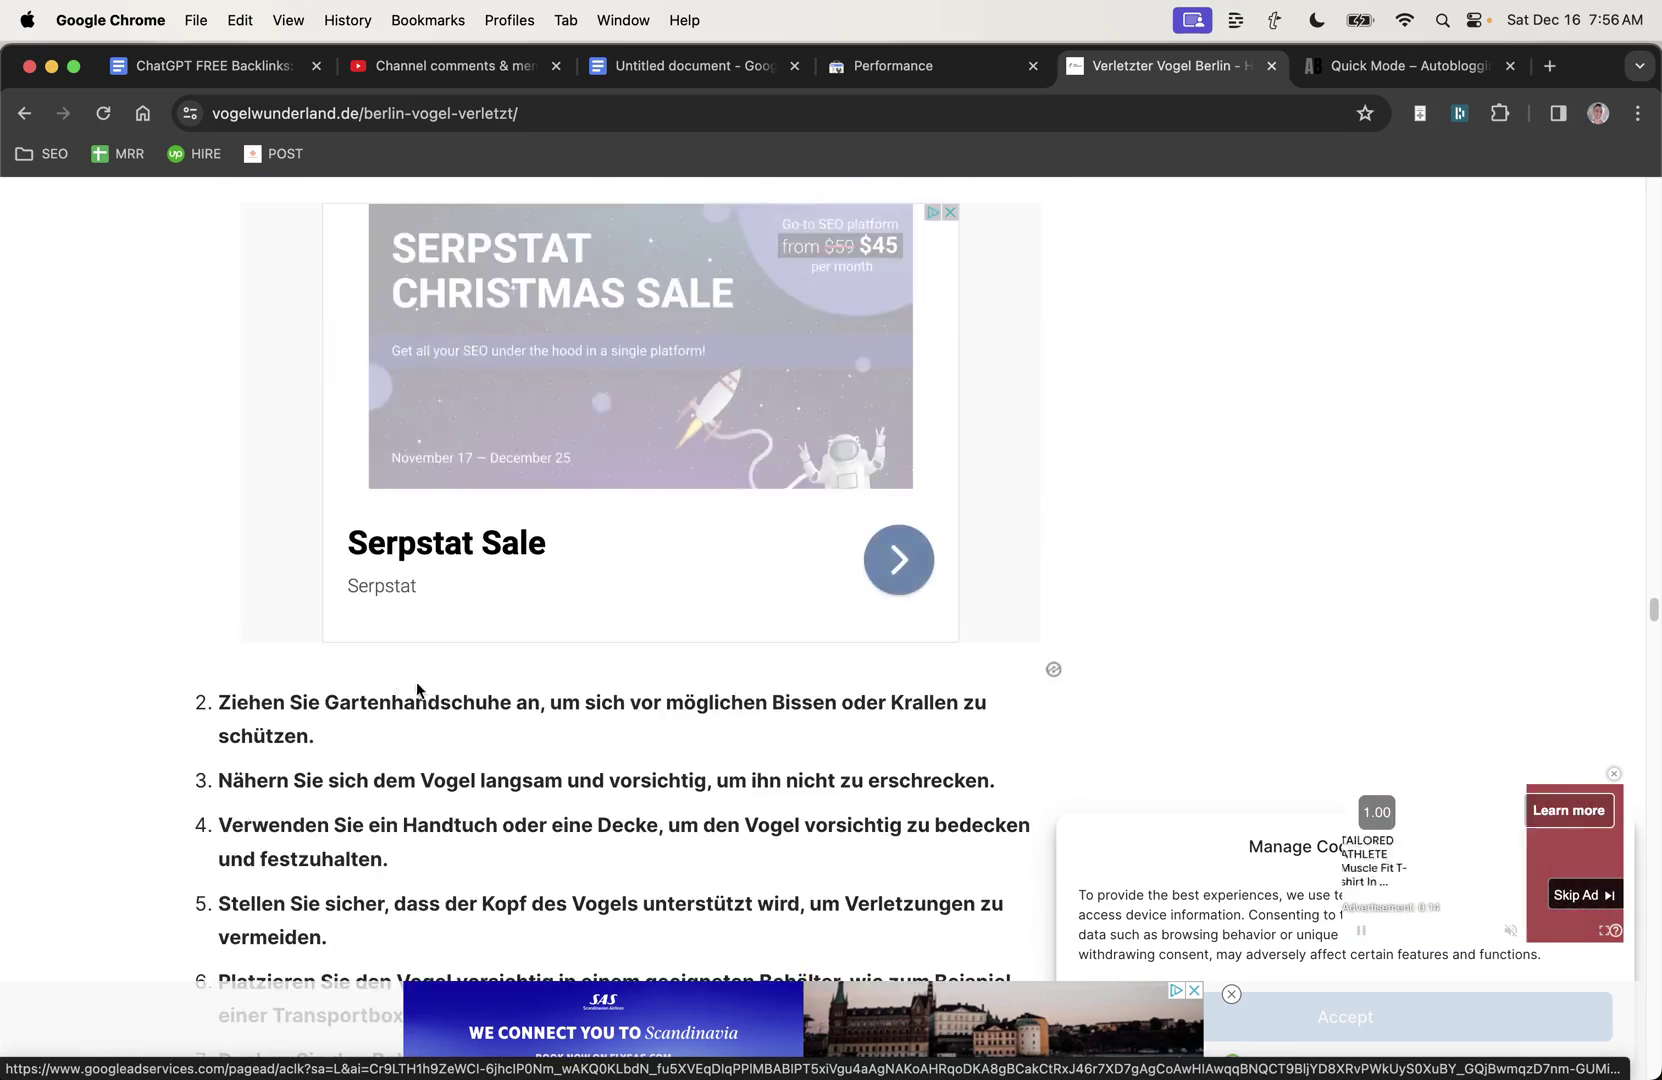
scroll(417, 689, down, 15)
scroll(437, 433, up, 20)
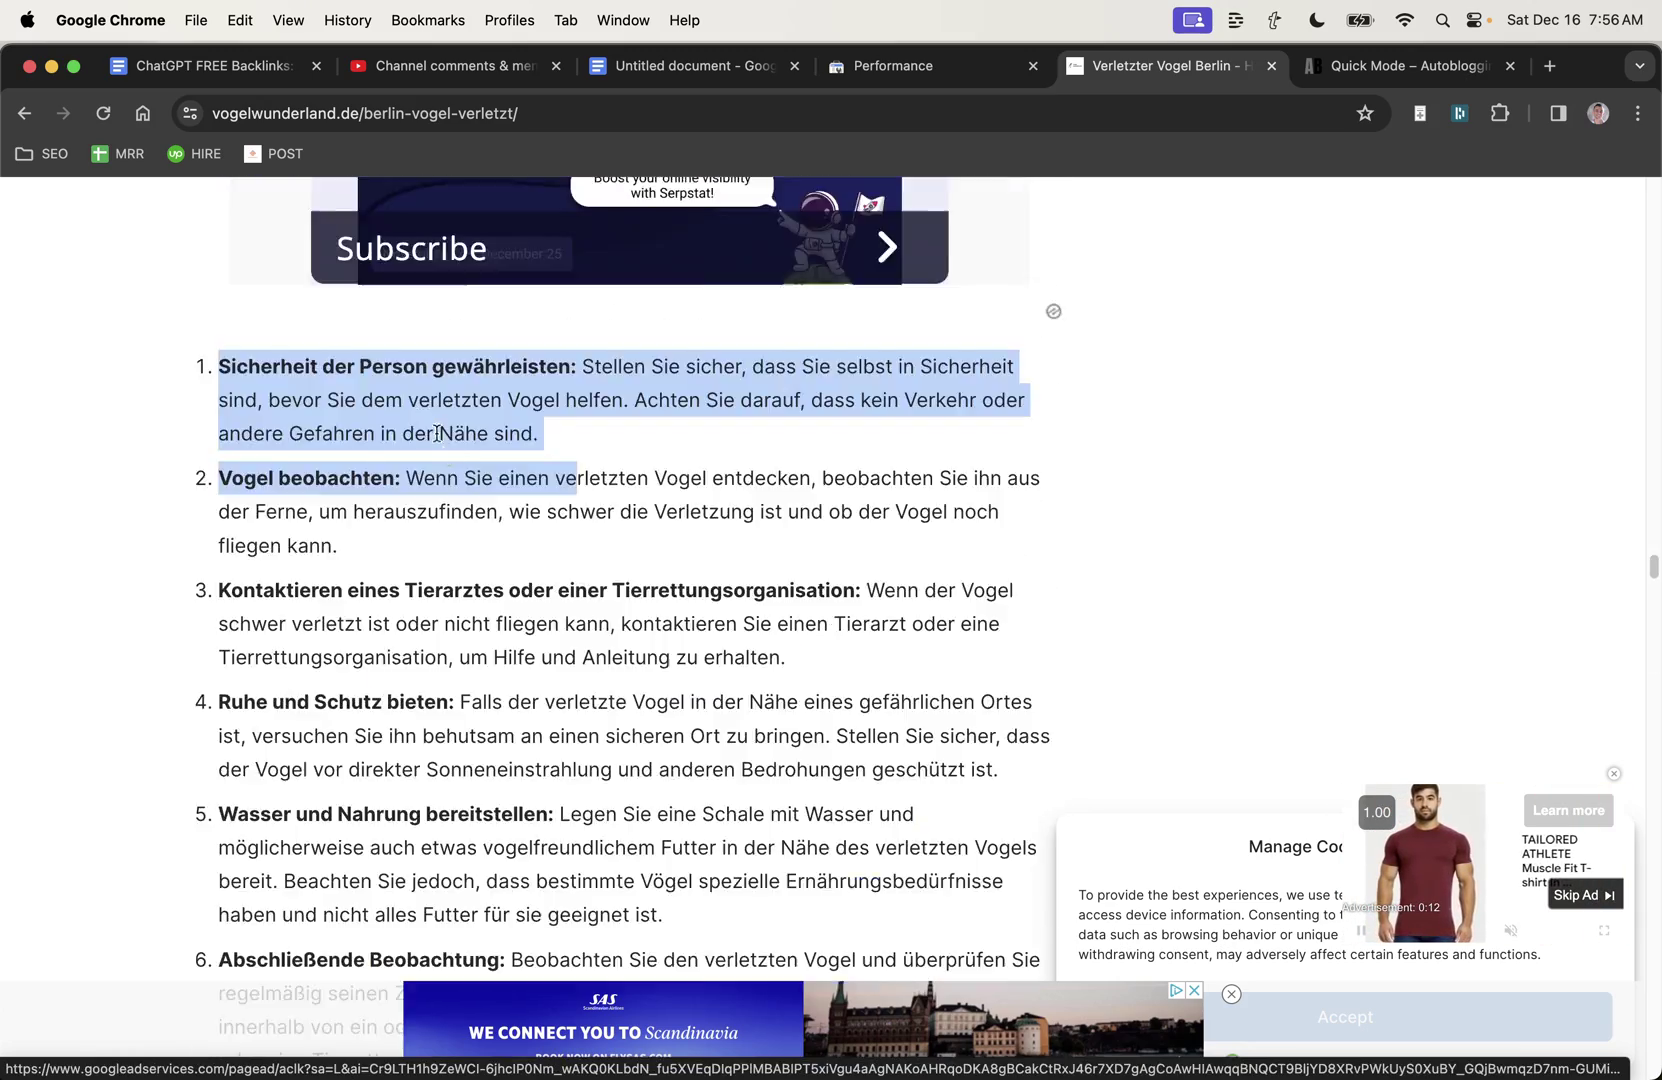
scroll(437, 433, up, 15)
click(1343, 62)
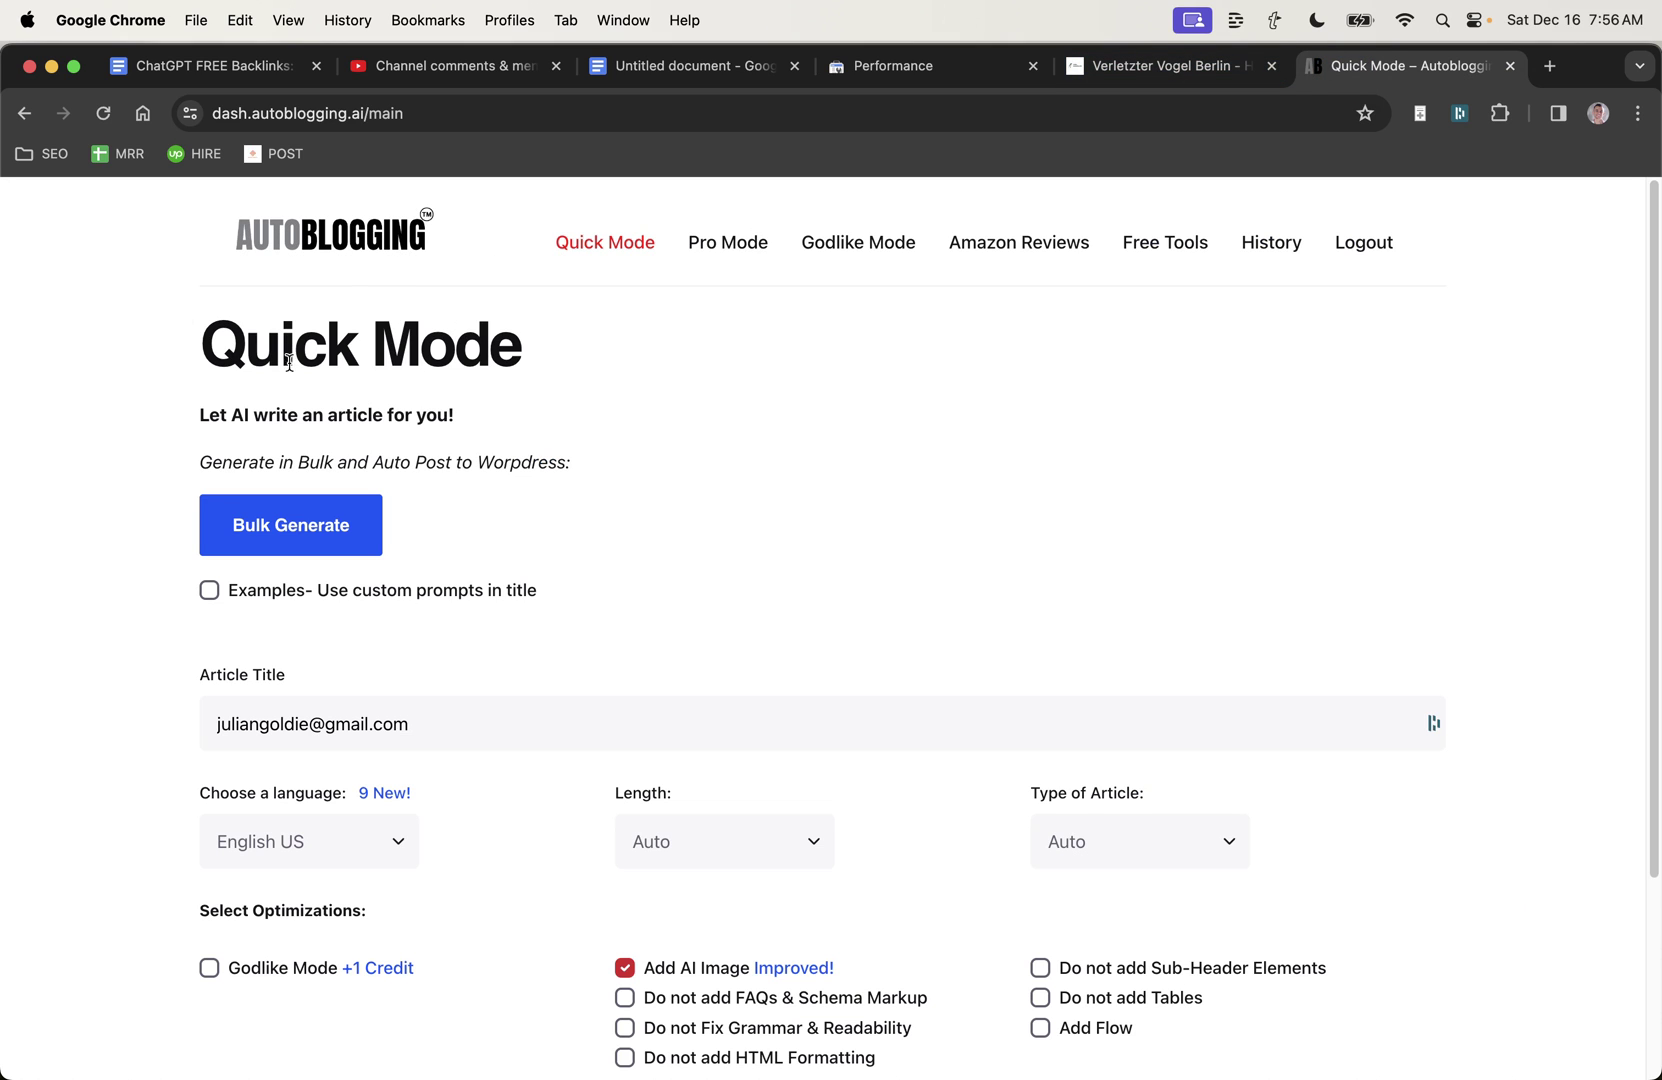
Step: Go through Pro Mode to the Godlike Mode article generator in Autoblogging AI
scroll(760, 571, down, 1)
scroll(757, 564, up, 1)
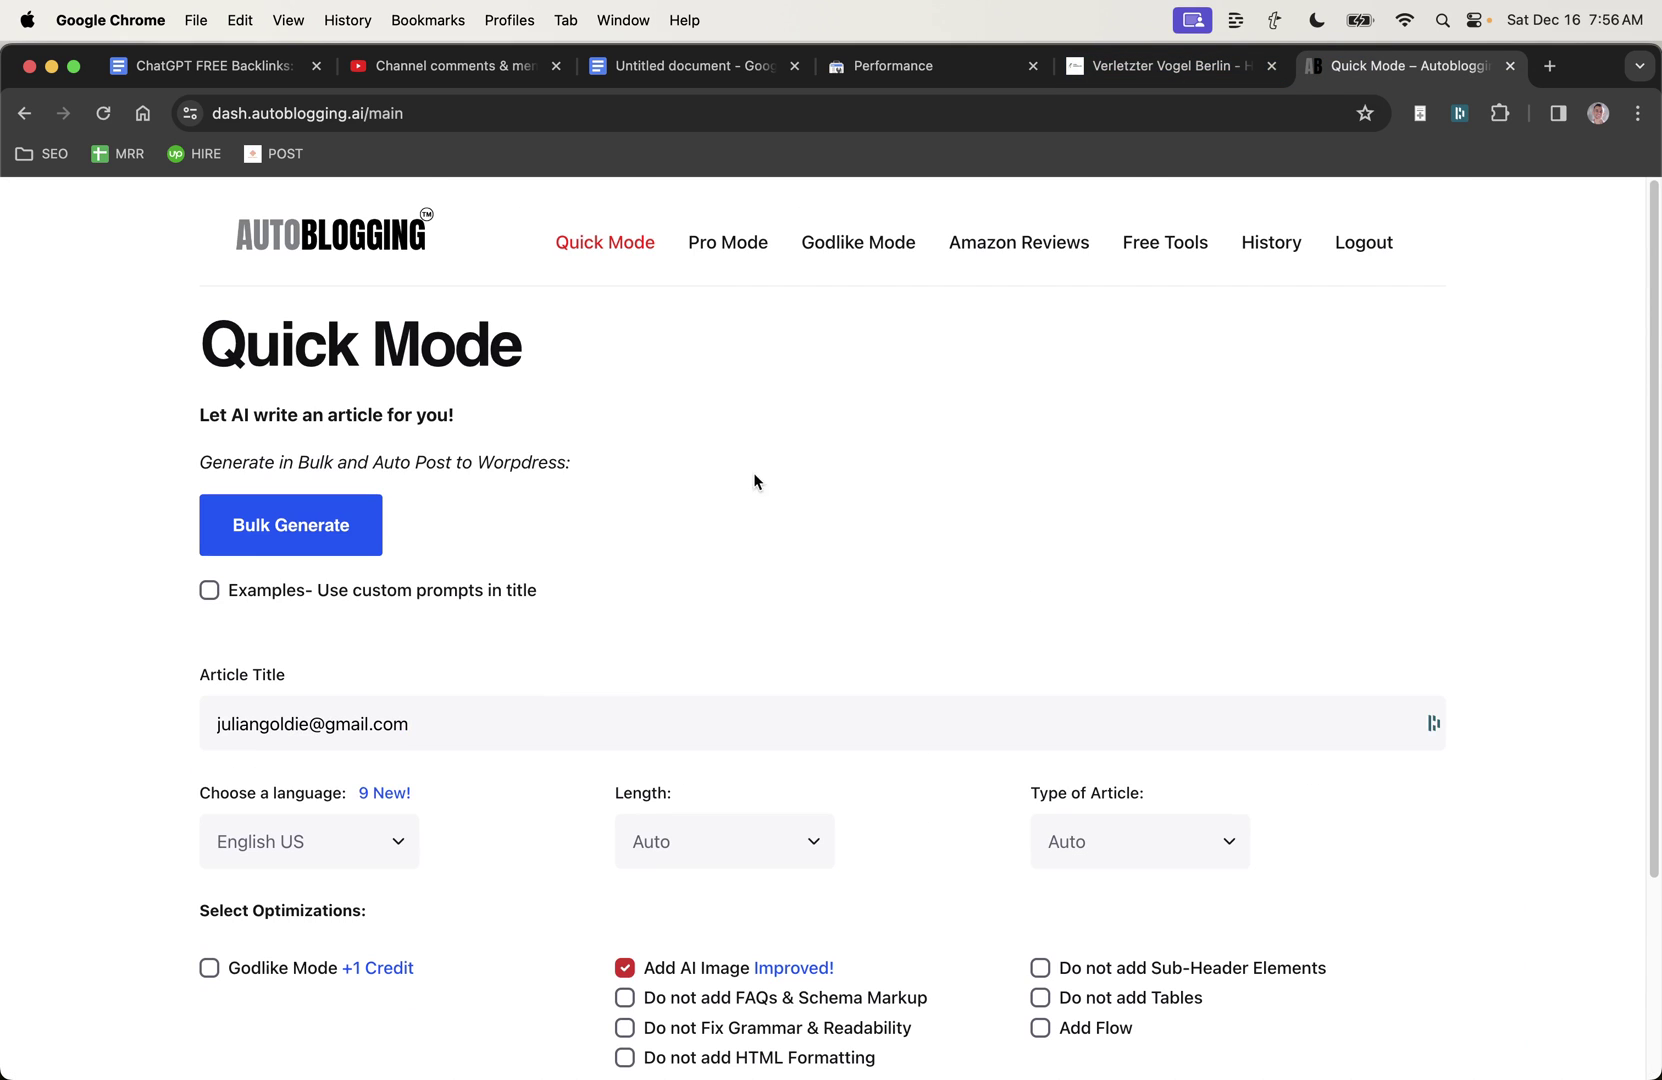
click(731, 245)
scroll(830, 450, down, 5)
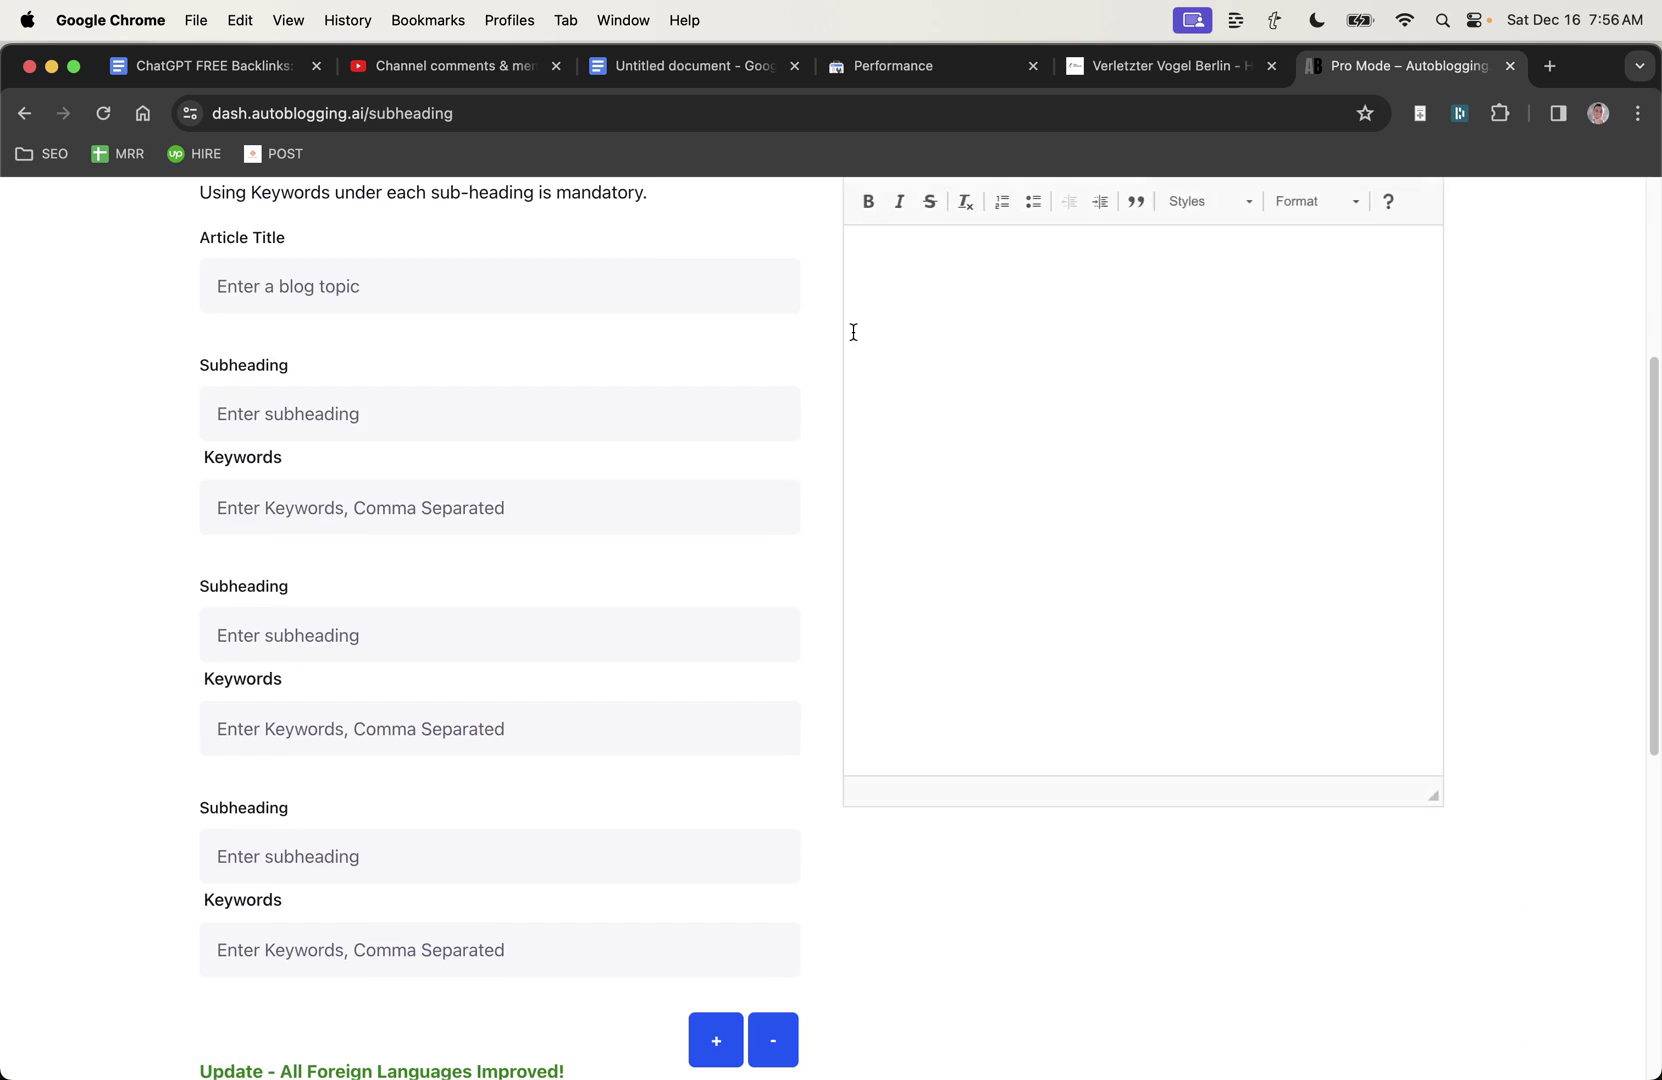
scroll(853, 332, up, 5)
click(855, 247)
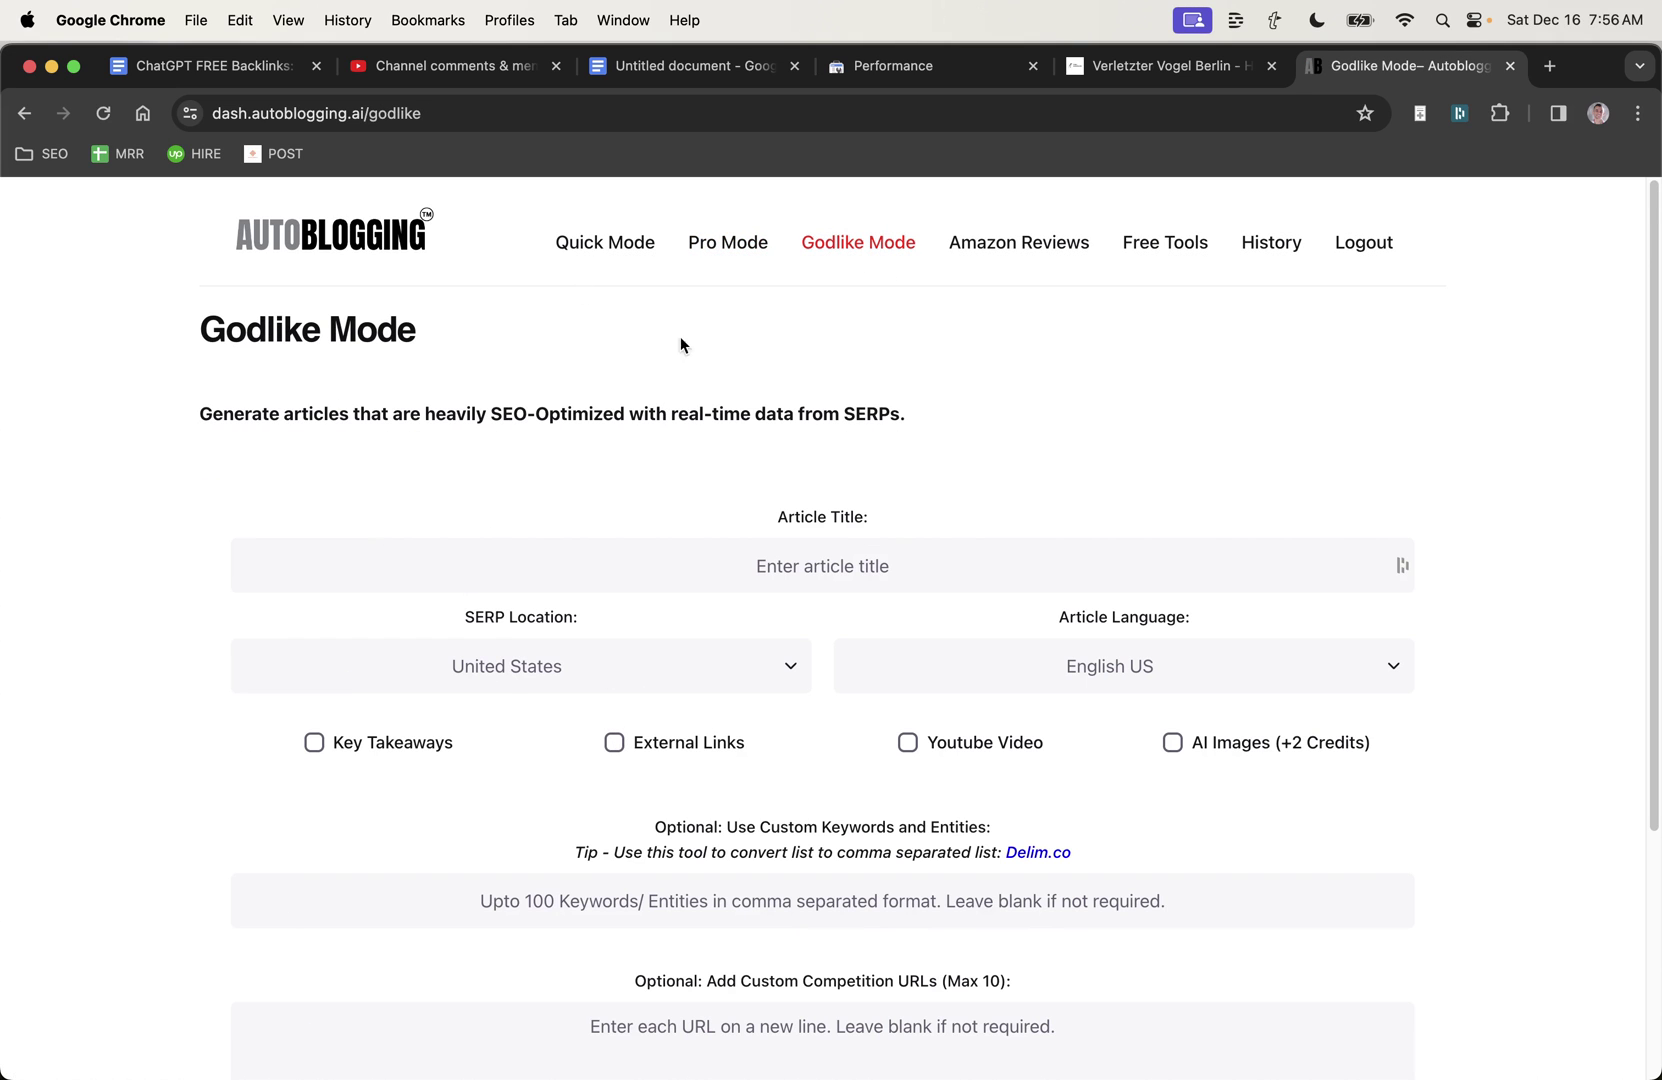
Step: Highlight the tagline about real-time SERP data and scroll down to the competition URLs box
drag(200, 413, 375, 410)
click(530, 412)
drag(527, 413, 713, 428)
scroll(849, 461, down, 2)
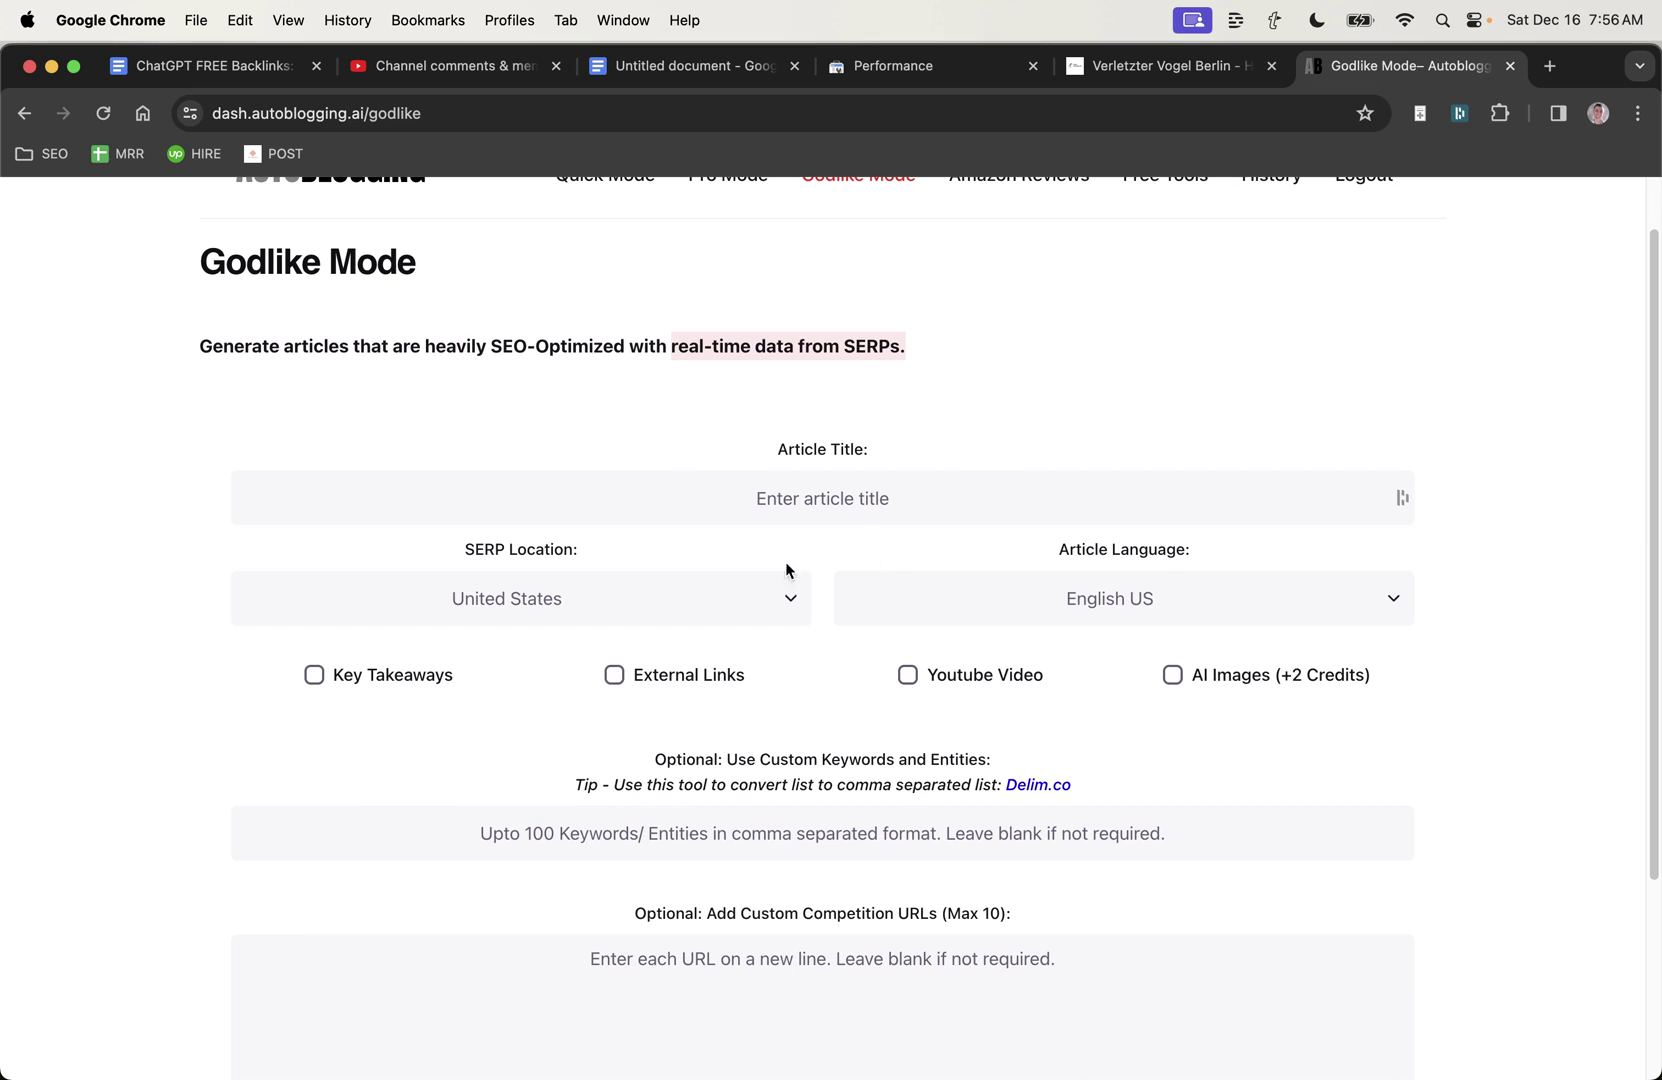
scroll(935, 605, down, 5)
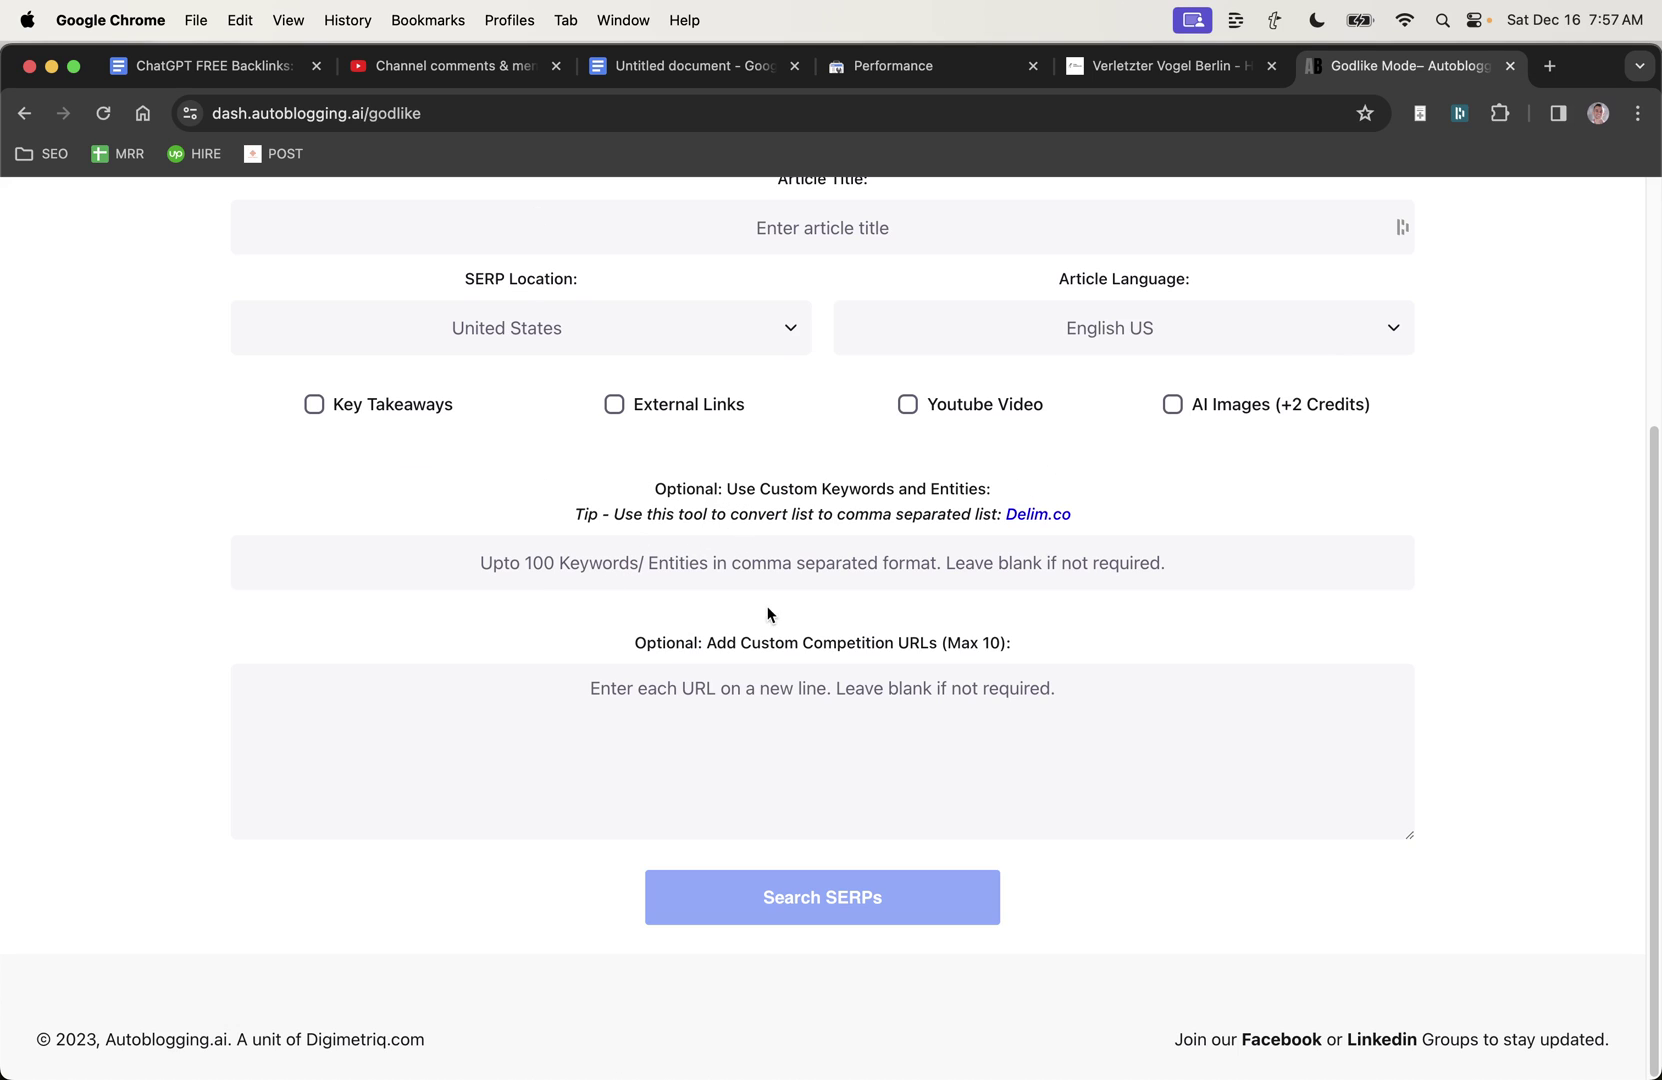
click(608, 674)
scroll(820, 563, up, 3)
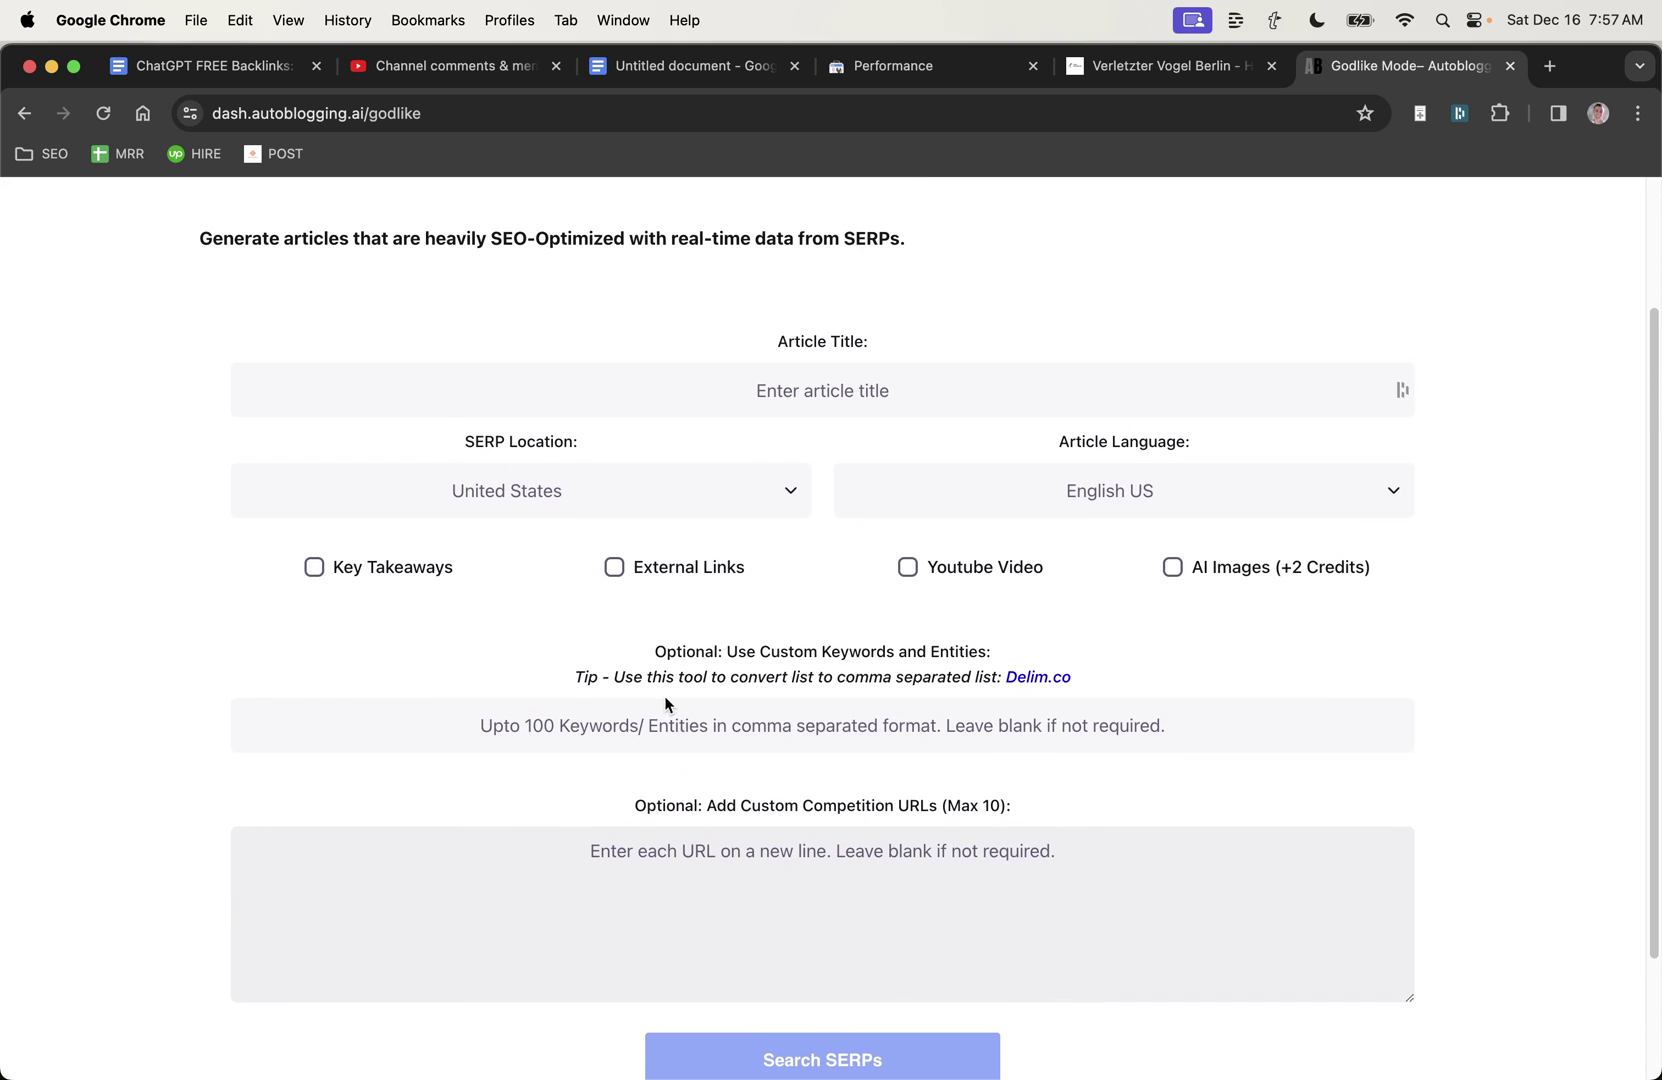
scroll(846, 731, up, 3)
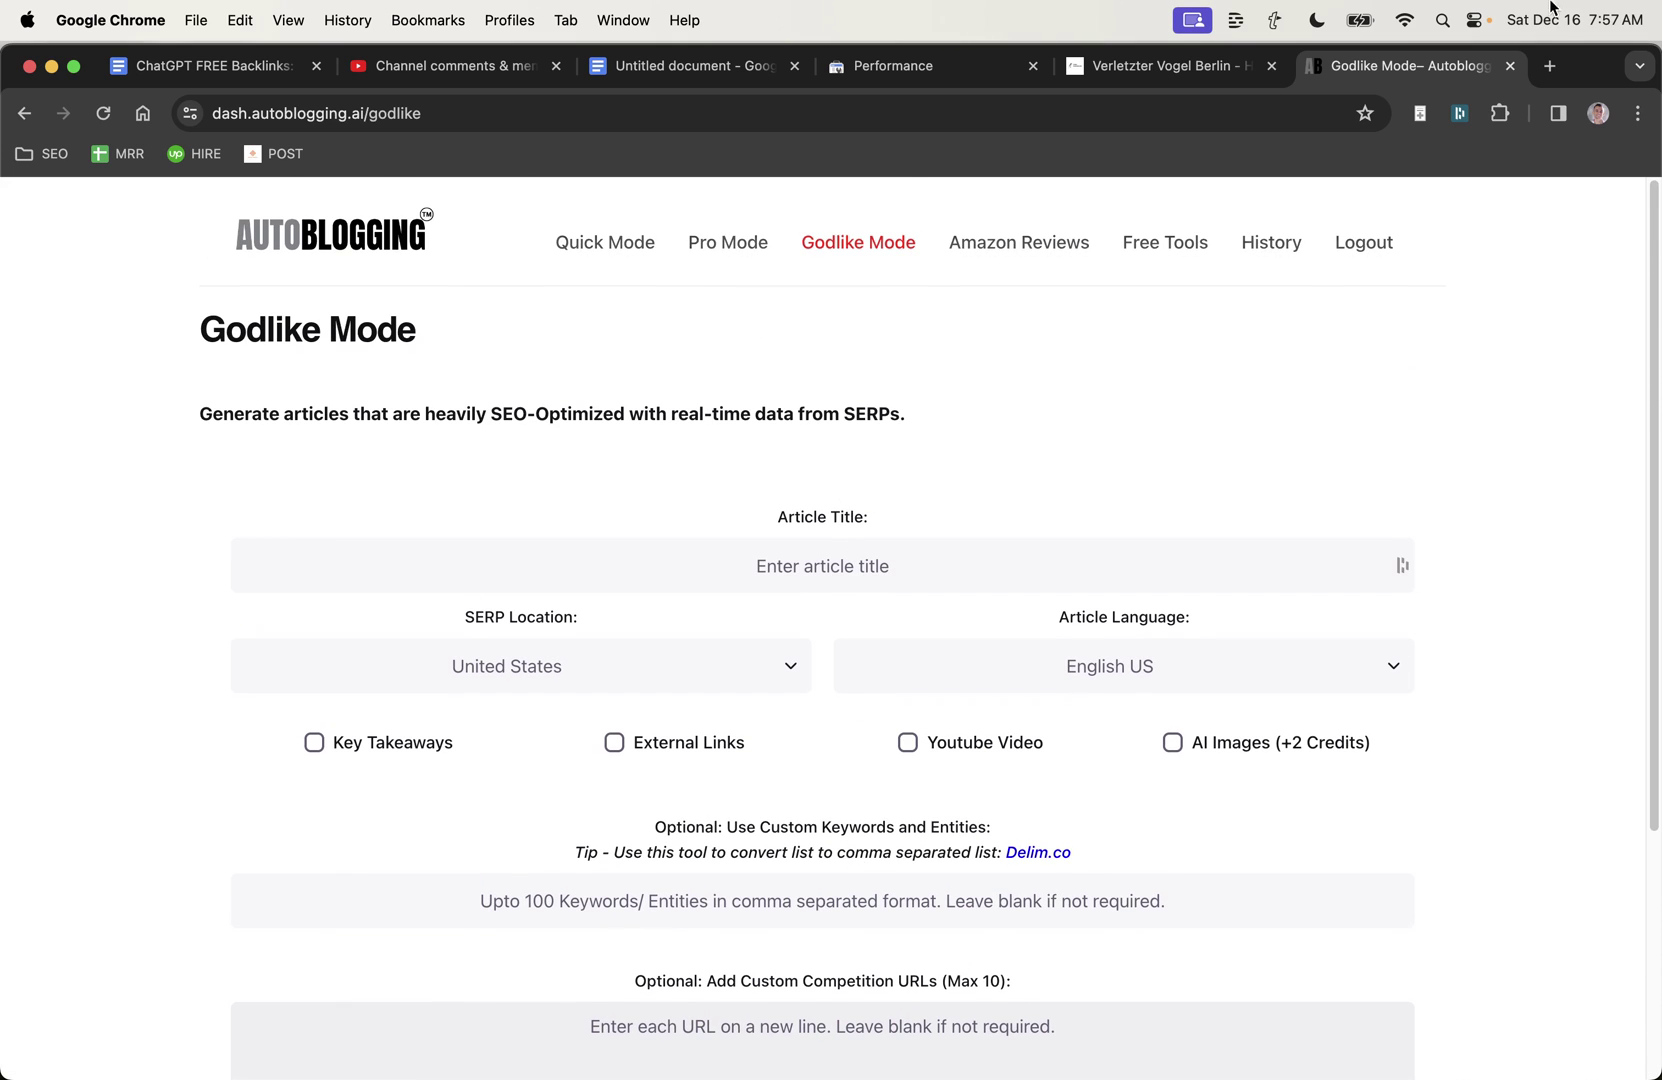
Step: Scroll through the Verletzter Vogel Berlin article again
click(1160, 90)
scroll(816, 482, down, 10)
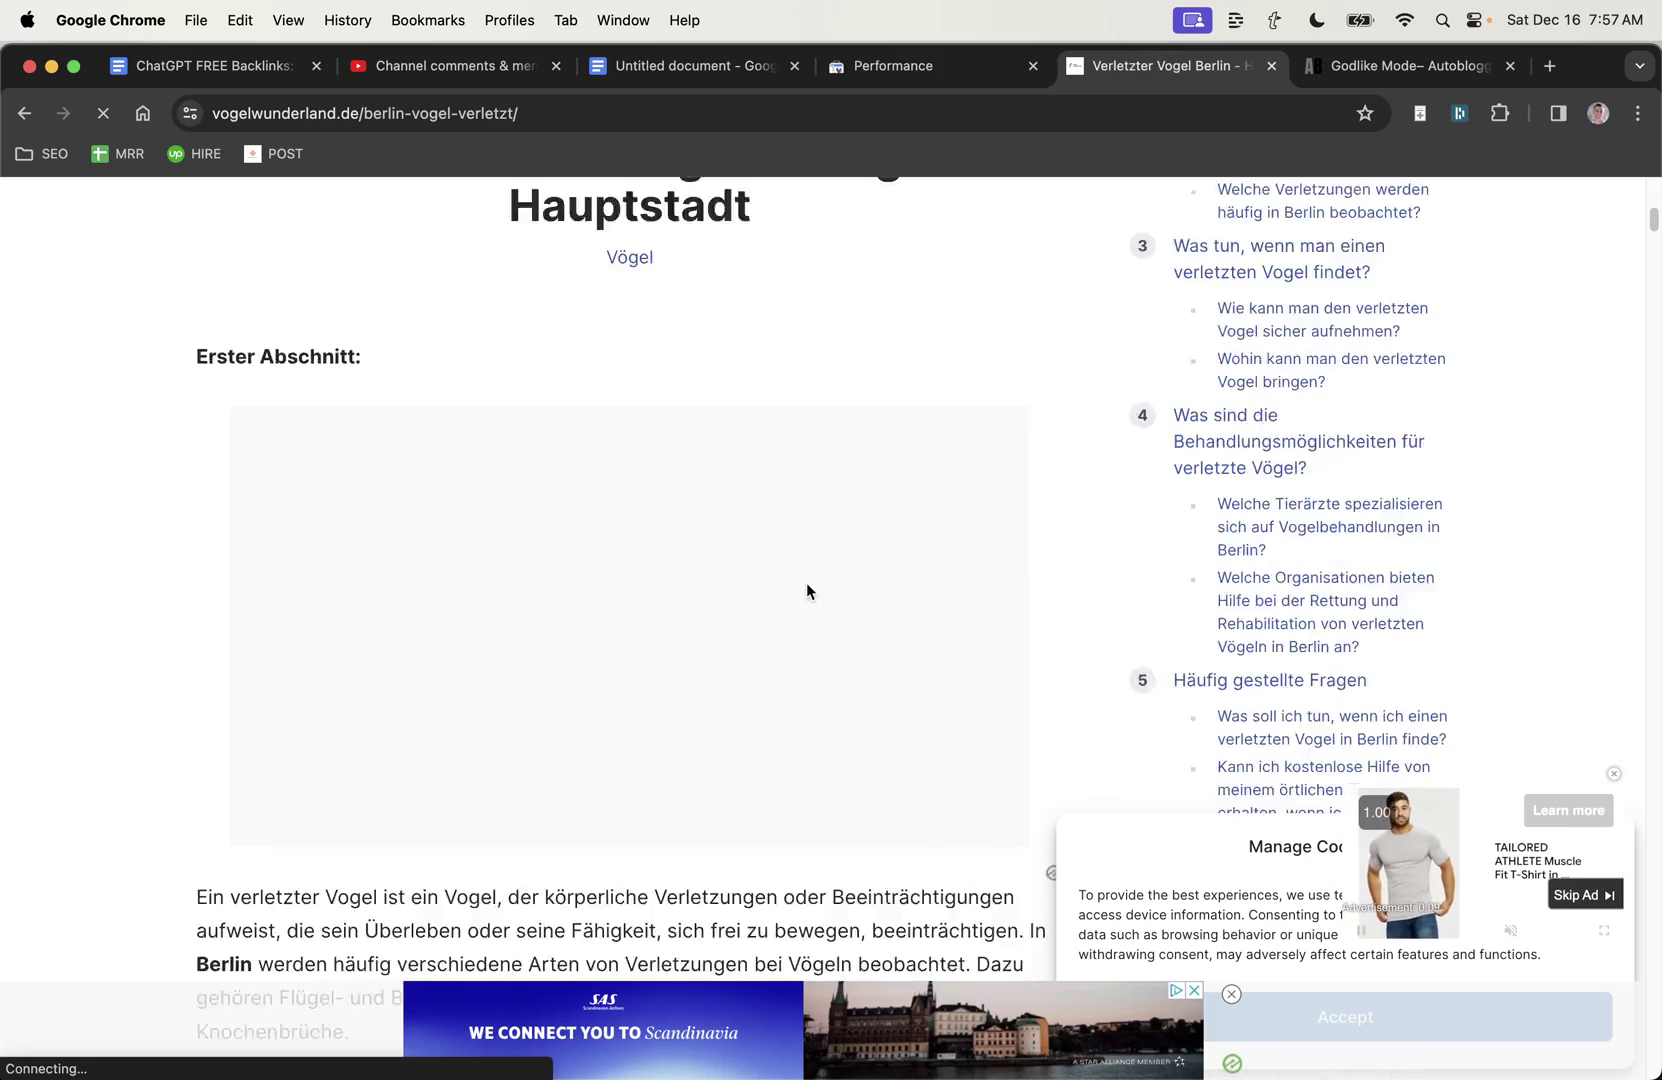
scroll(828, 706, down, 15)
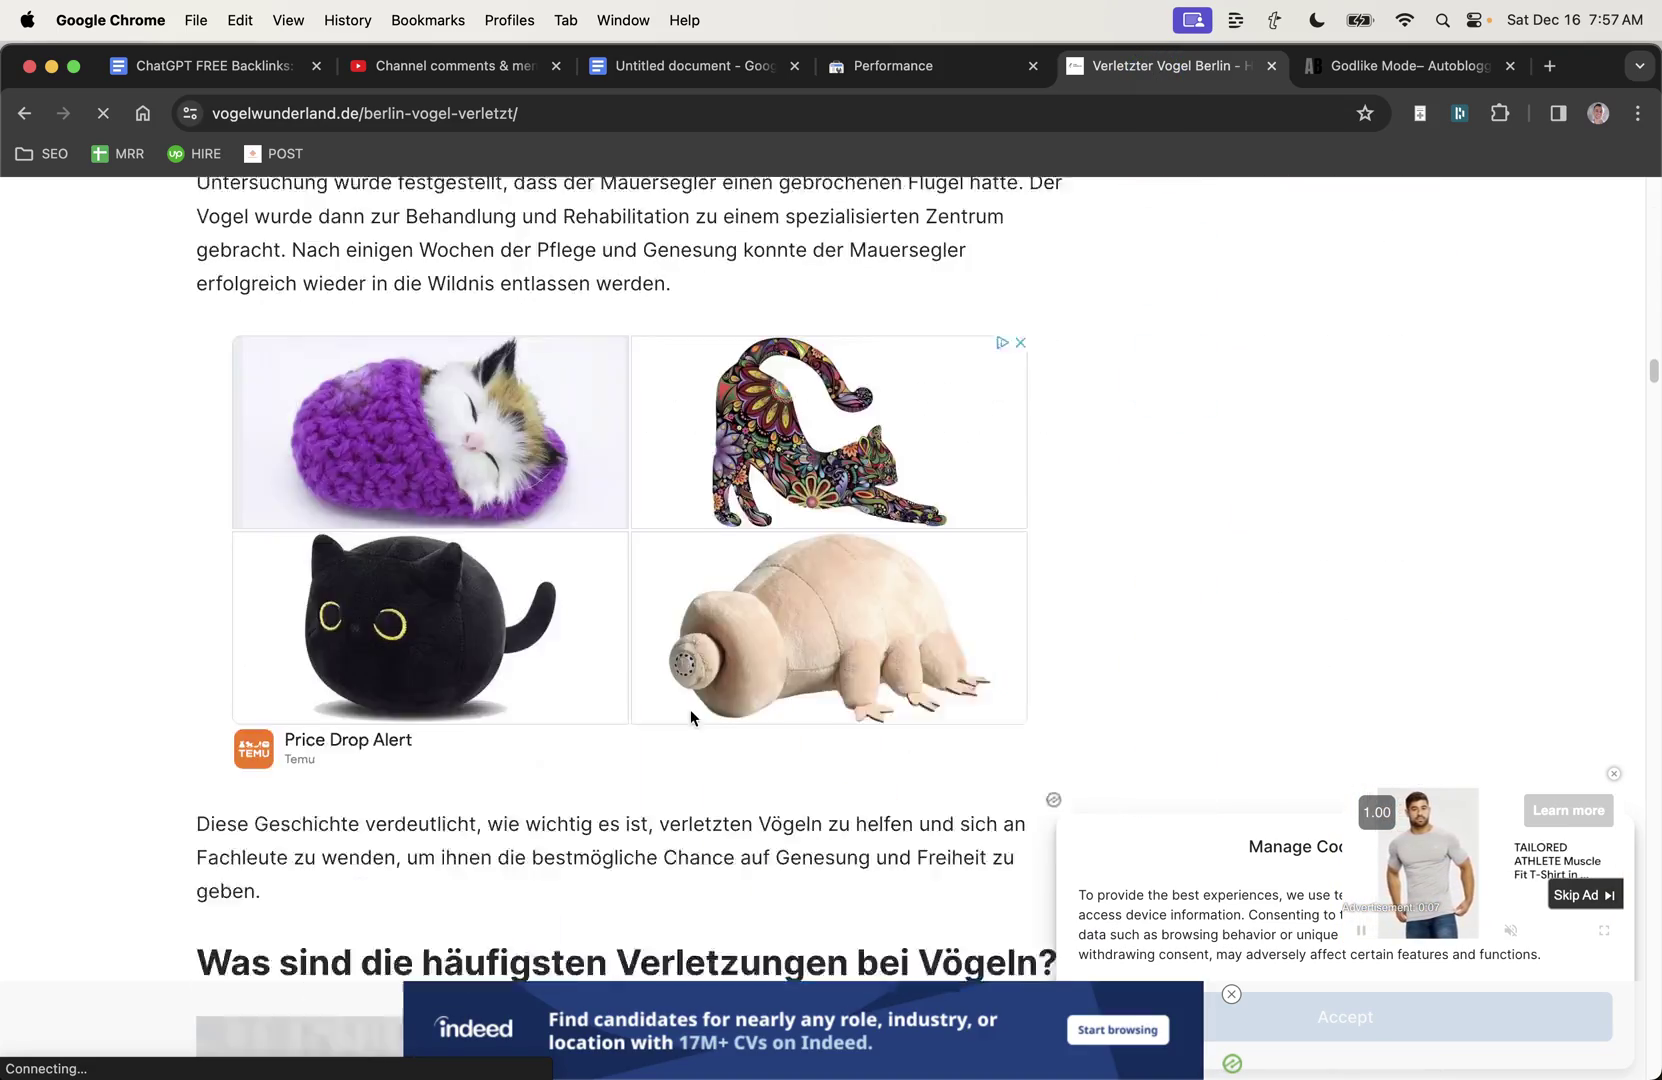
scroll(728, 735, down, 8)
Step: In the SOP doc, select the WHAT YOU'LL LEARN heading and place the caret after ChatGPT
key(super+3)
scroll(450, 600, down, 4)
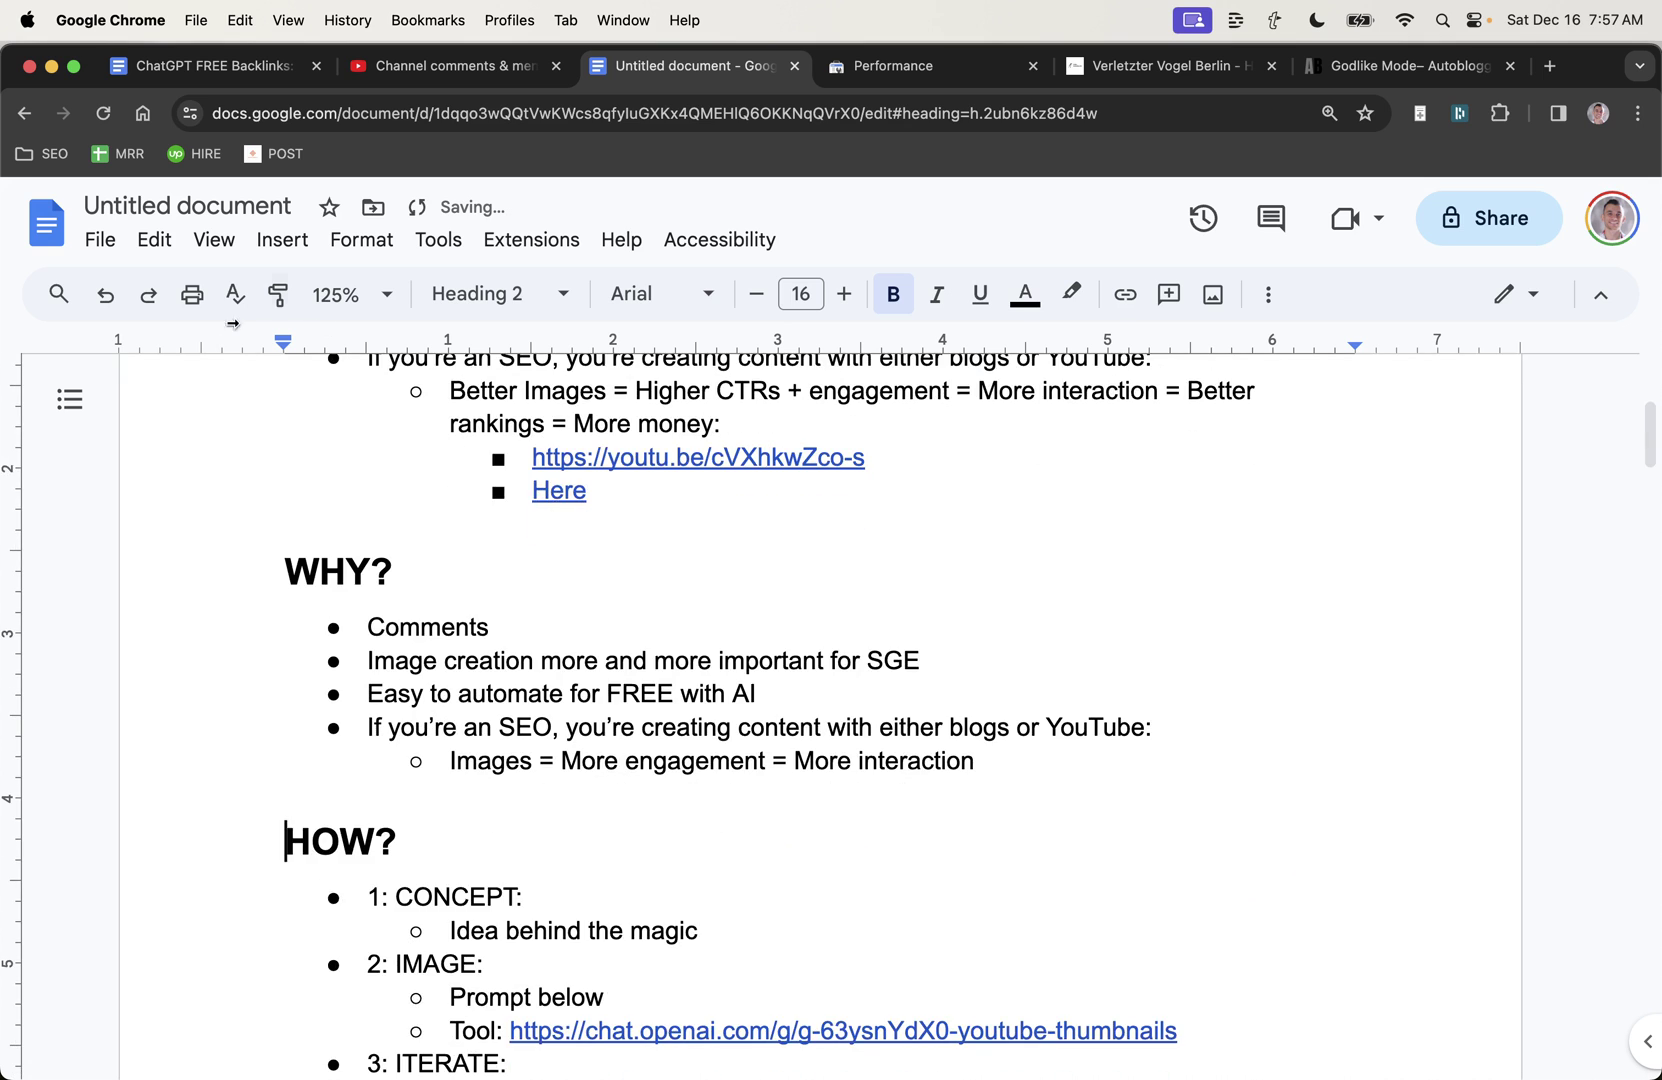
scroll(394, 555, up, 4)
drag(264, 571, 288, 676)
click(972, 660)
Step: Visit and close the vogelwunderland.de homepage, then review and close the Search Console Performance report
click(1168, 65)
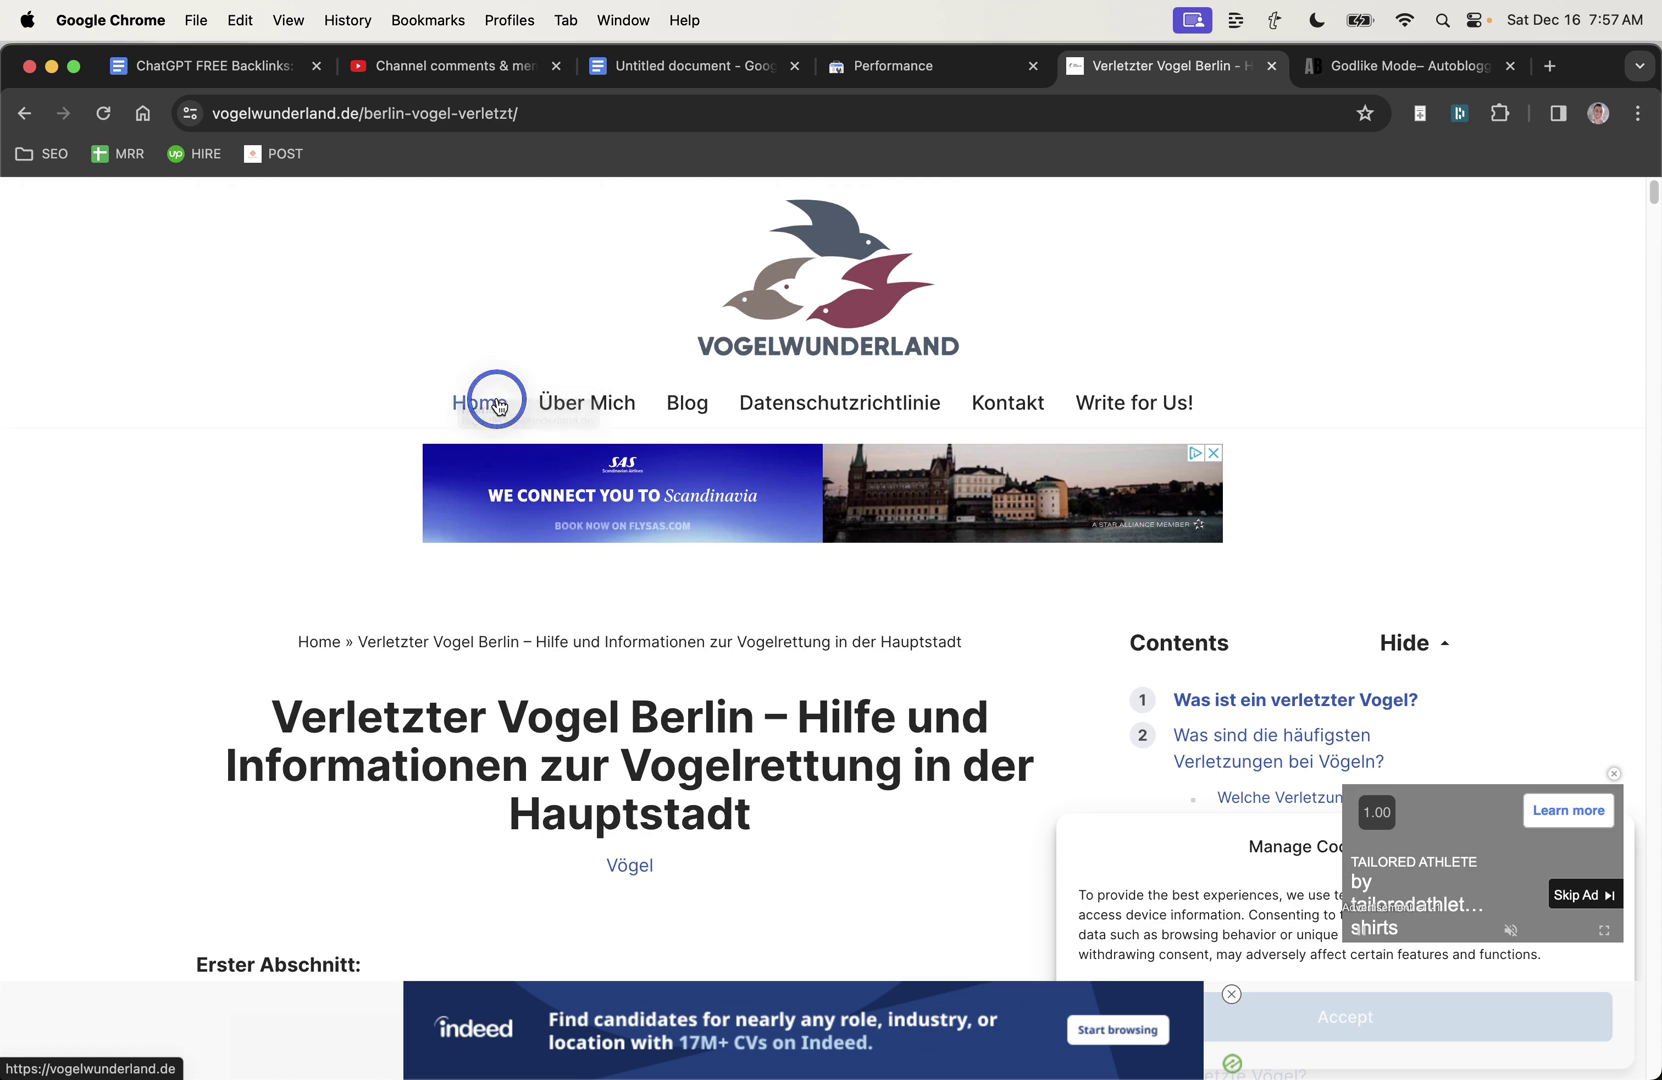
click(980, 196)
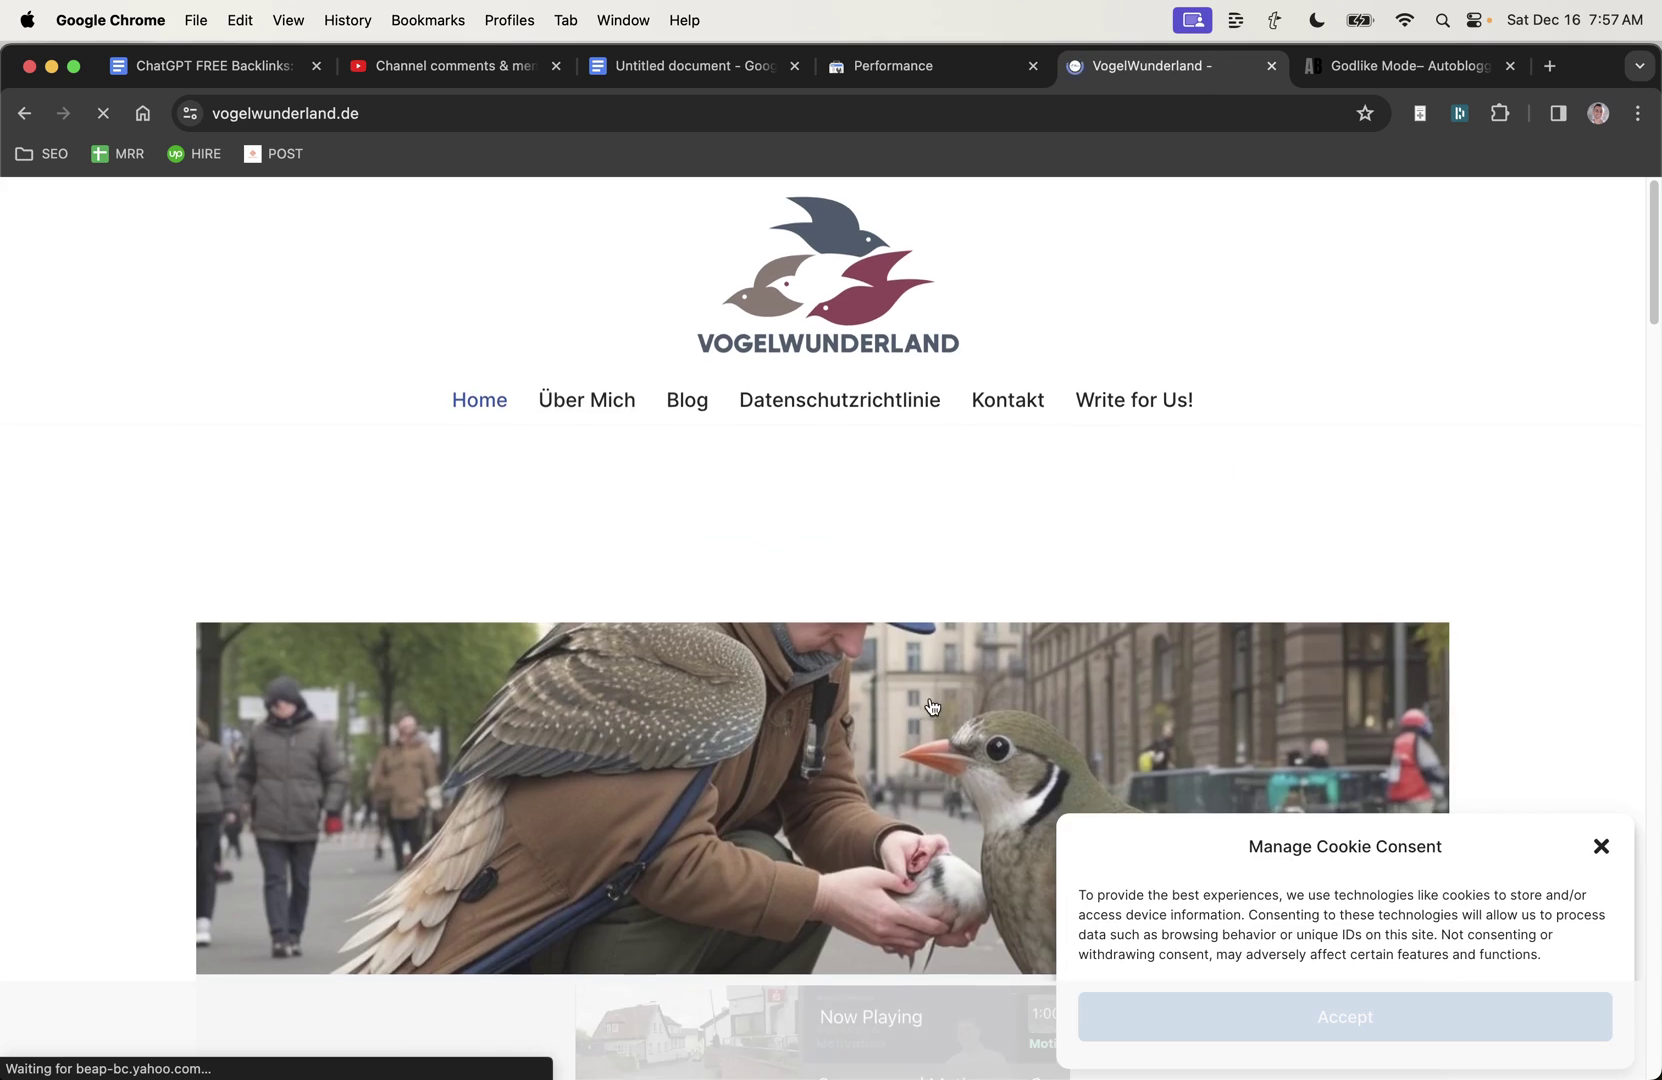
scroll(931, 707, down, 15)
scroll(822, 640, up, 9)
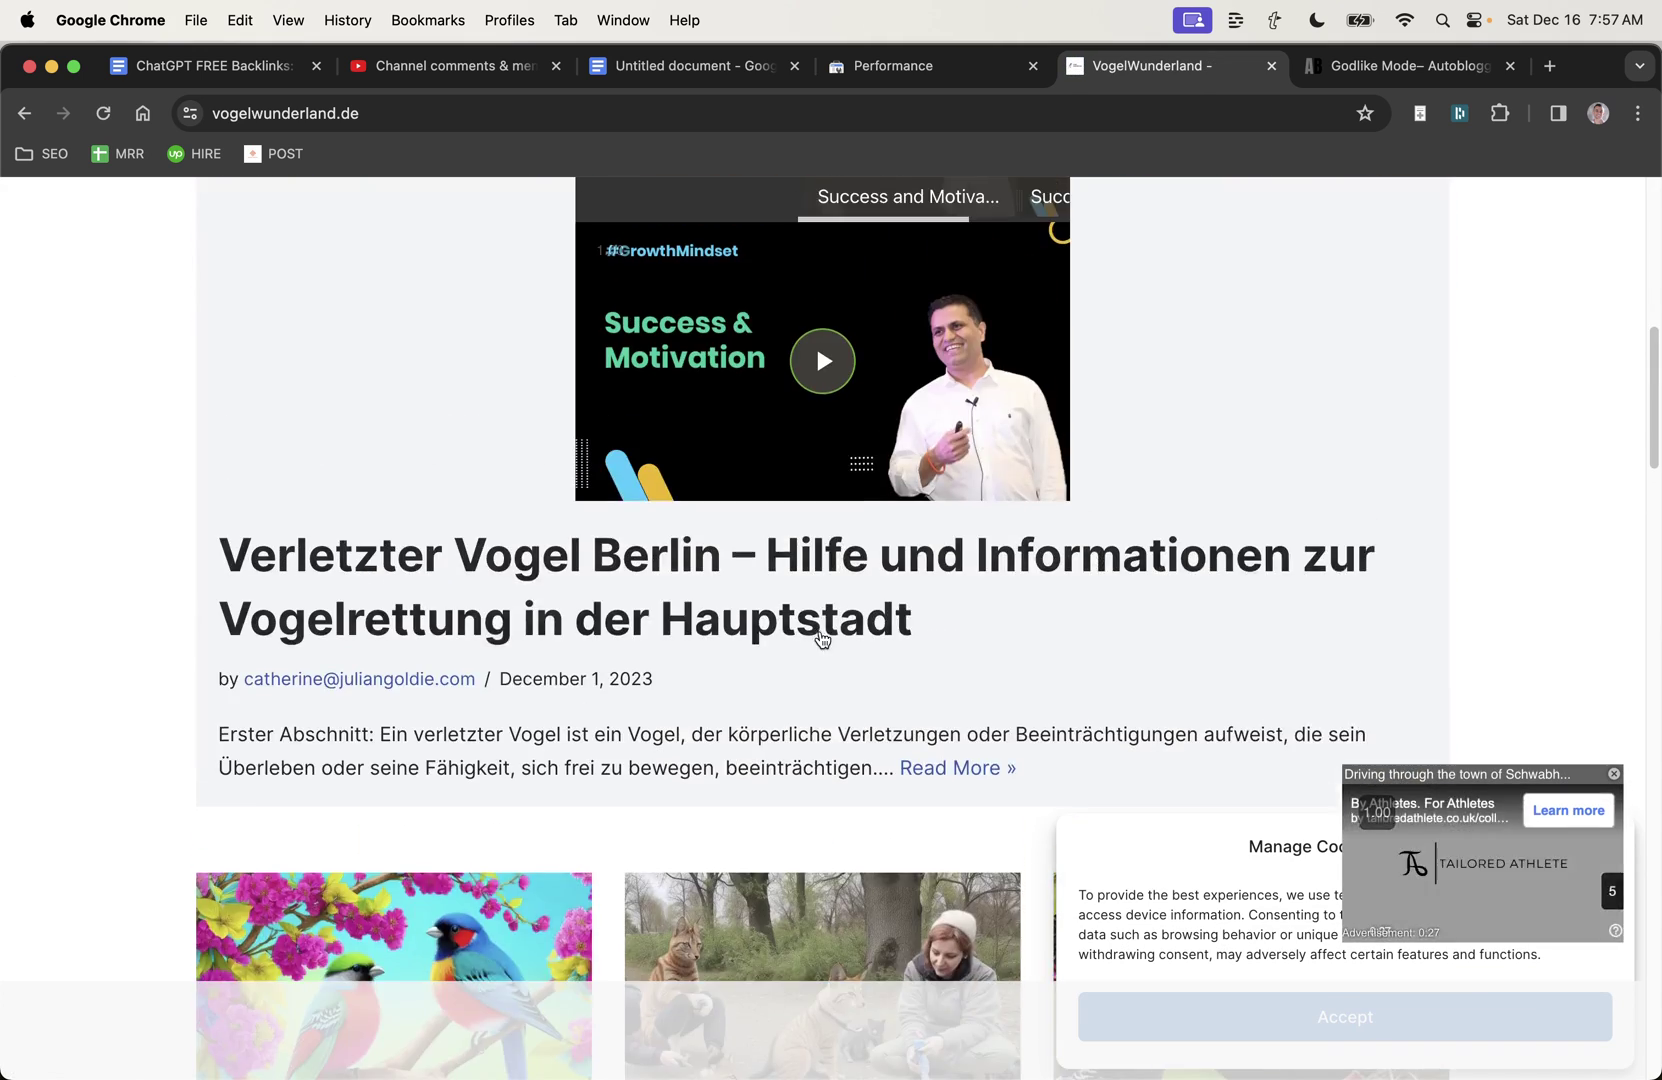
scroll(822, 640, up, 6)
click(1272, 66)
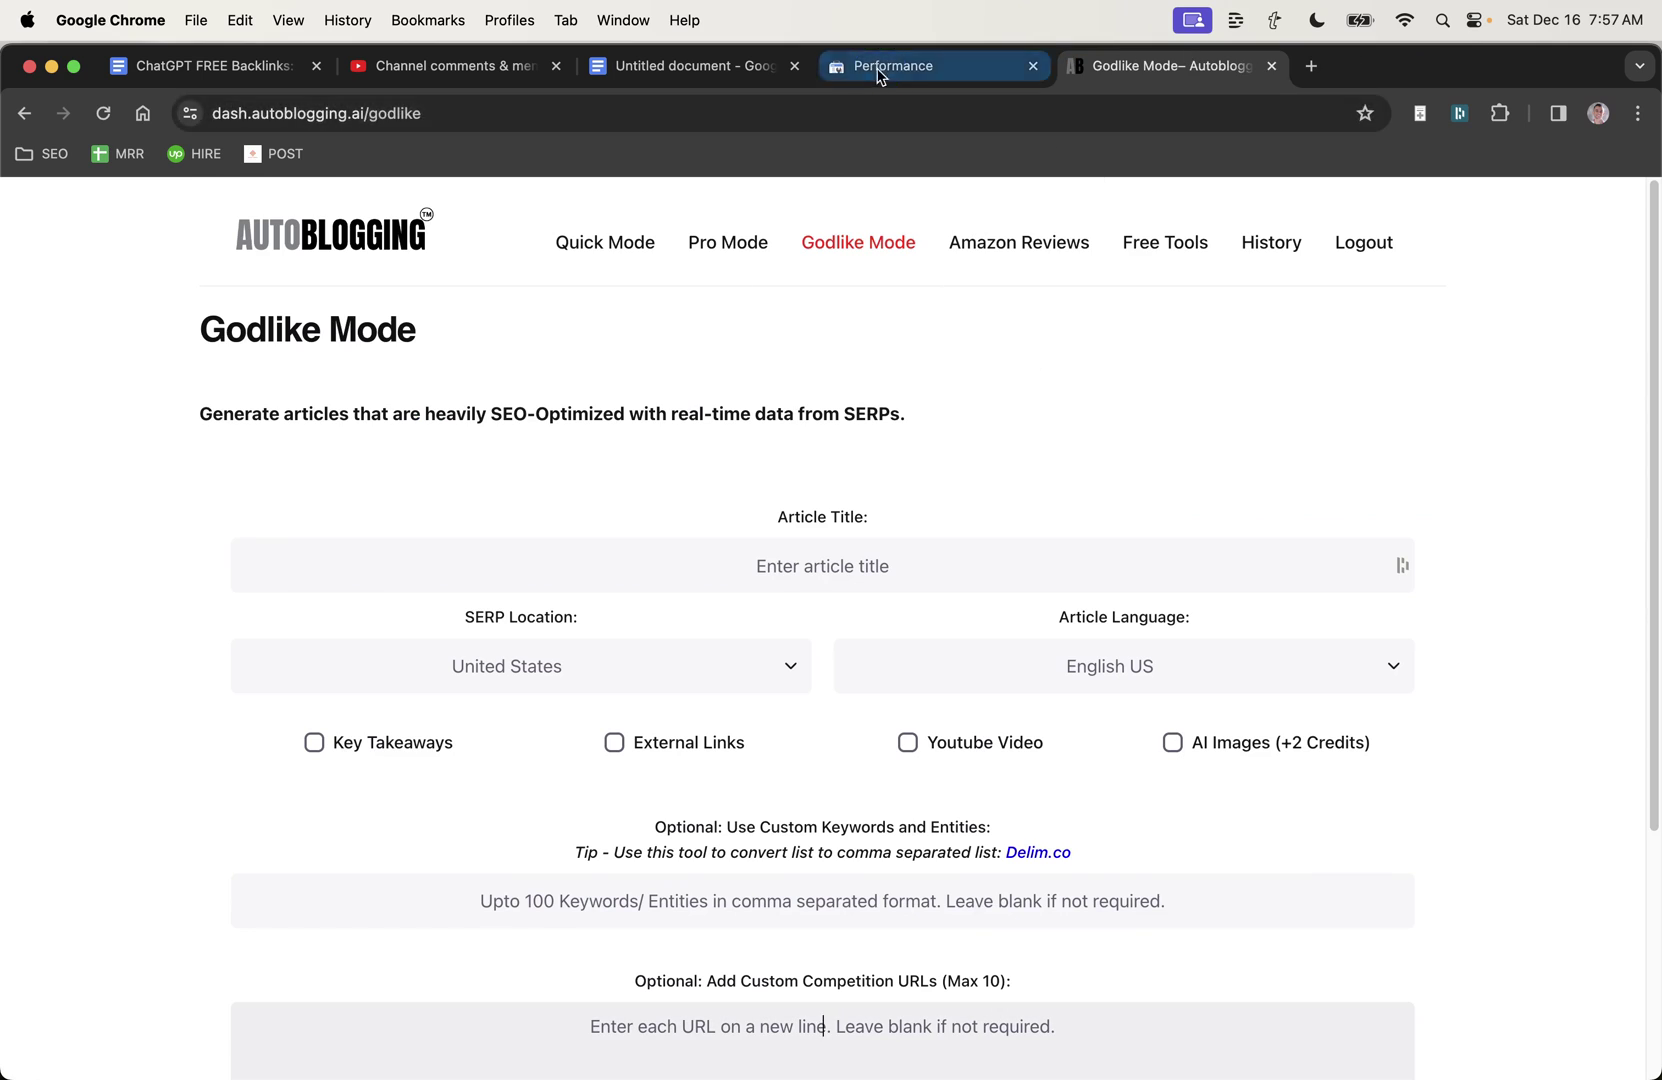
click(960, 66)
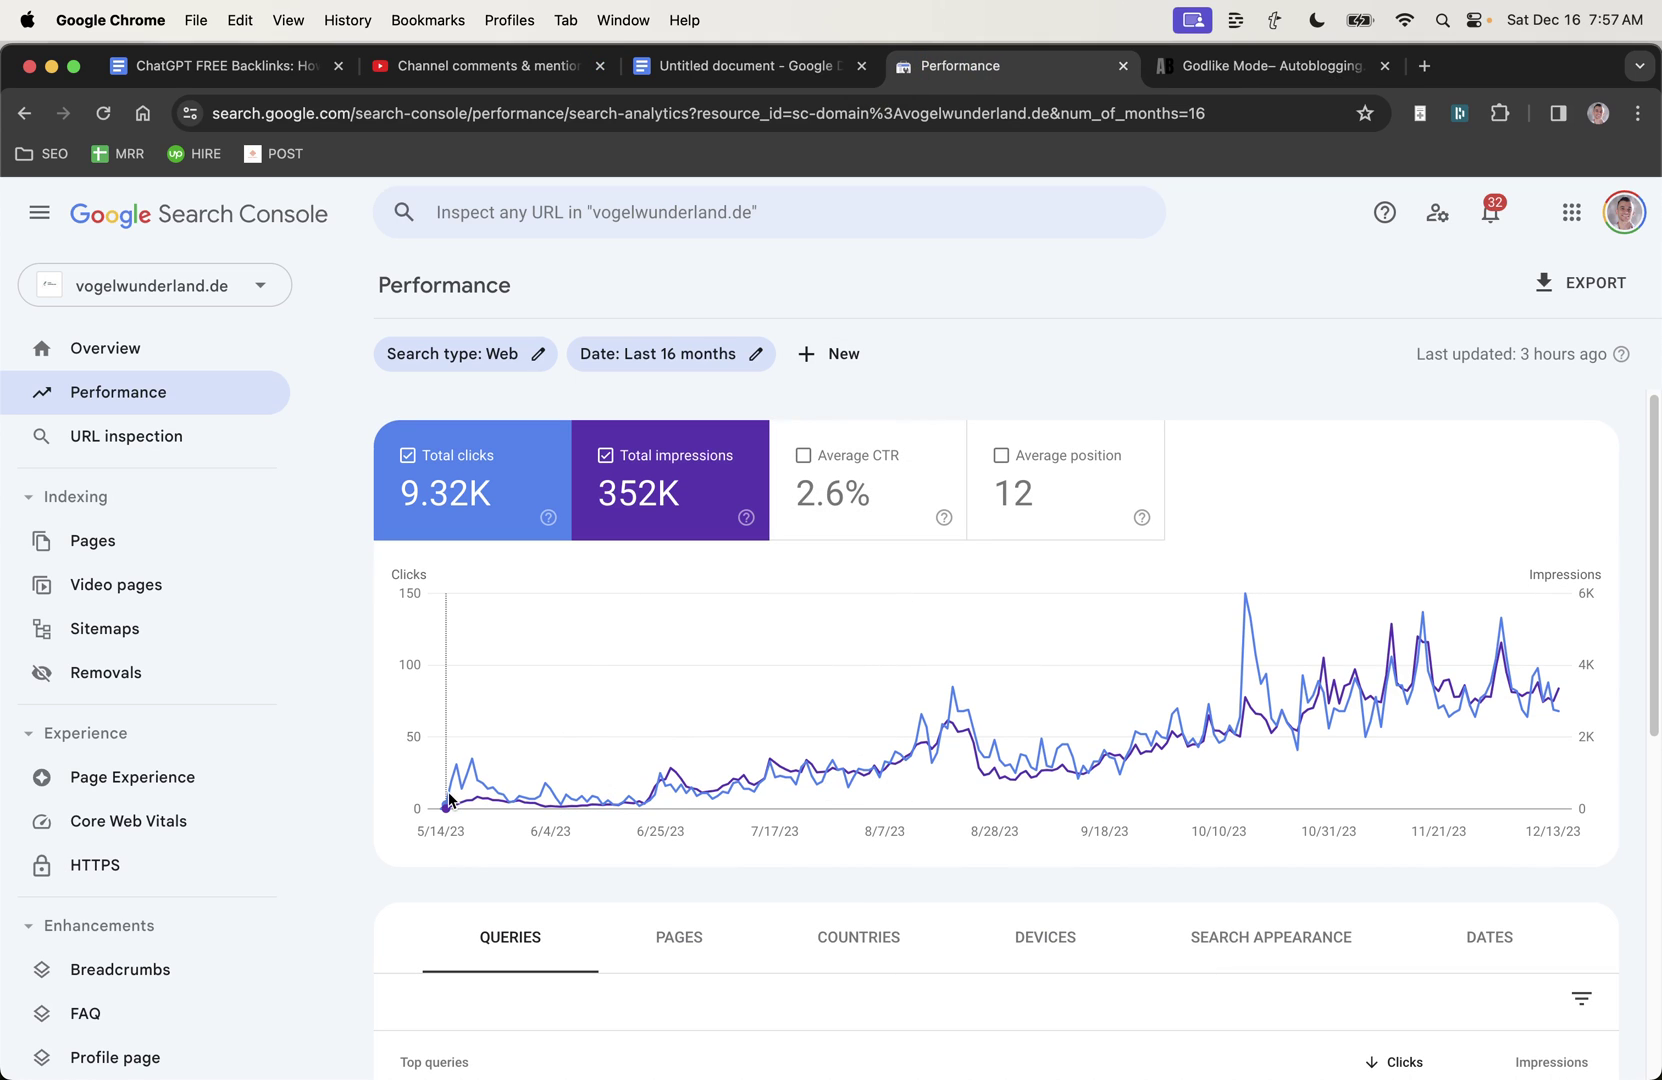
mouse_move(449, 800)
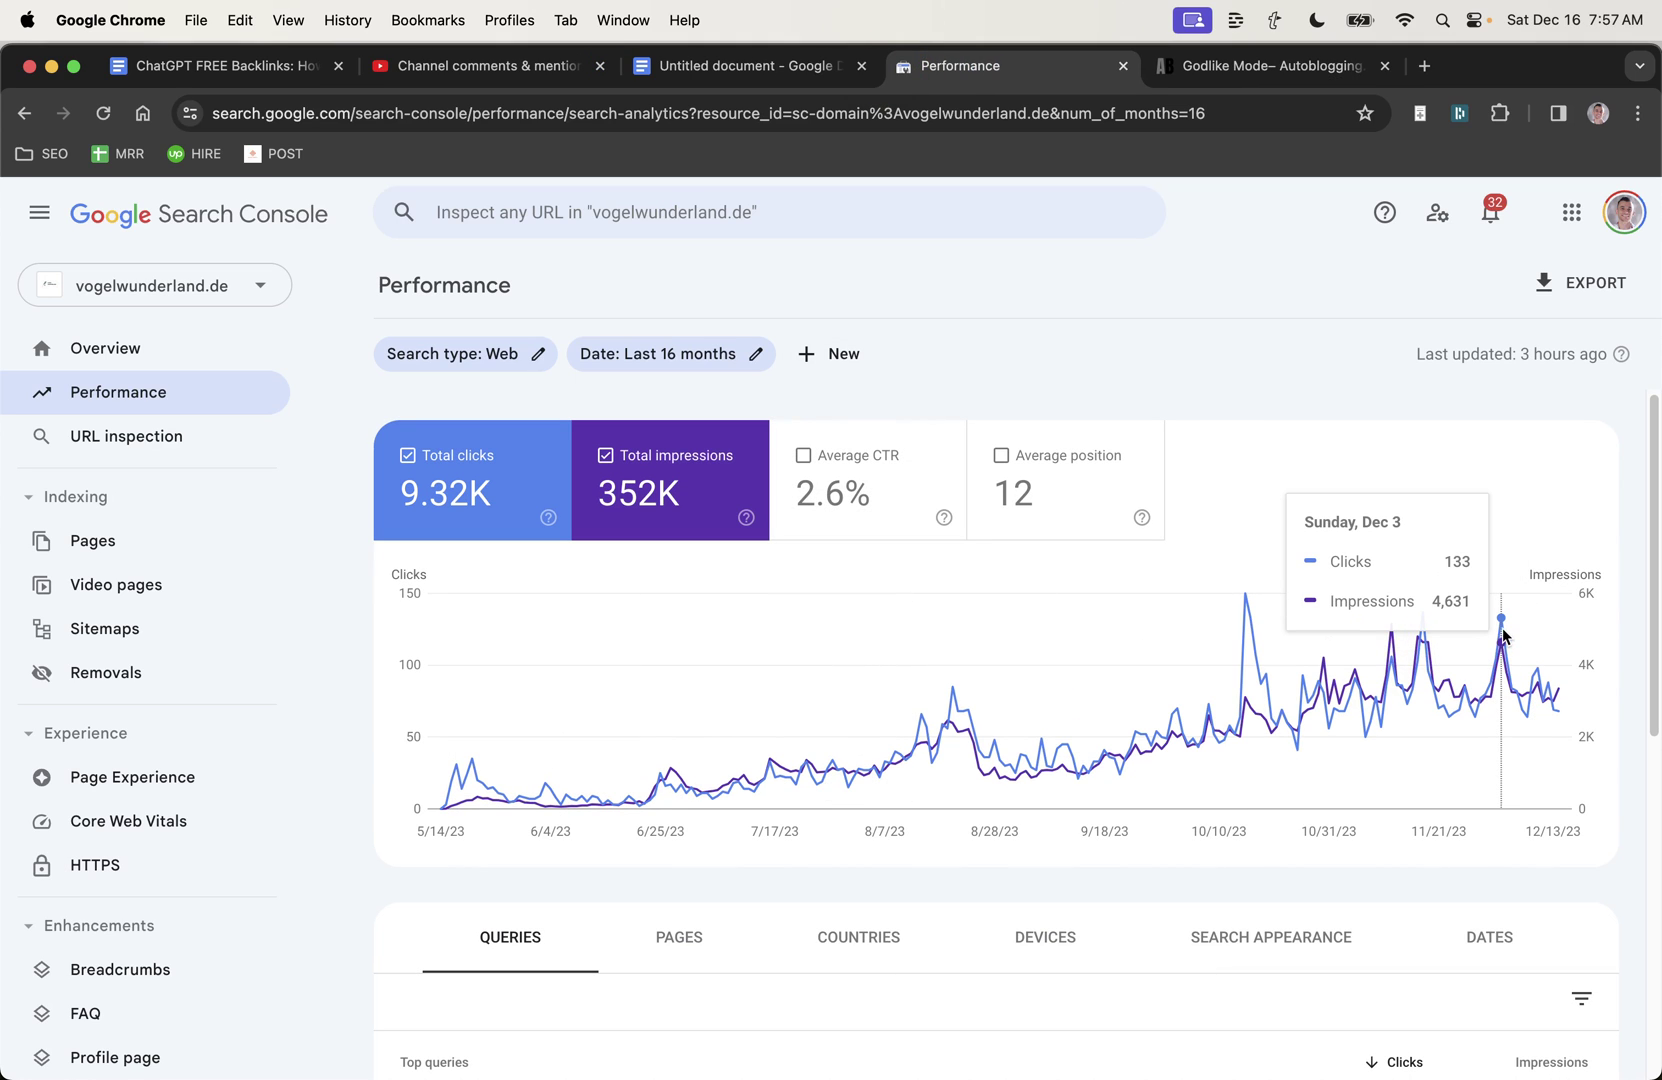
click(1123, 65)
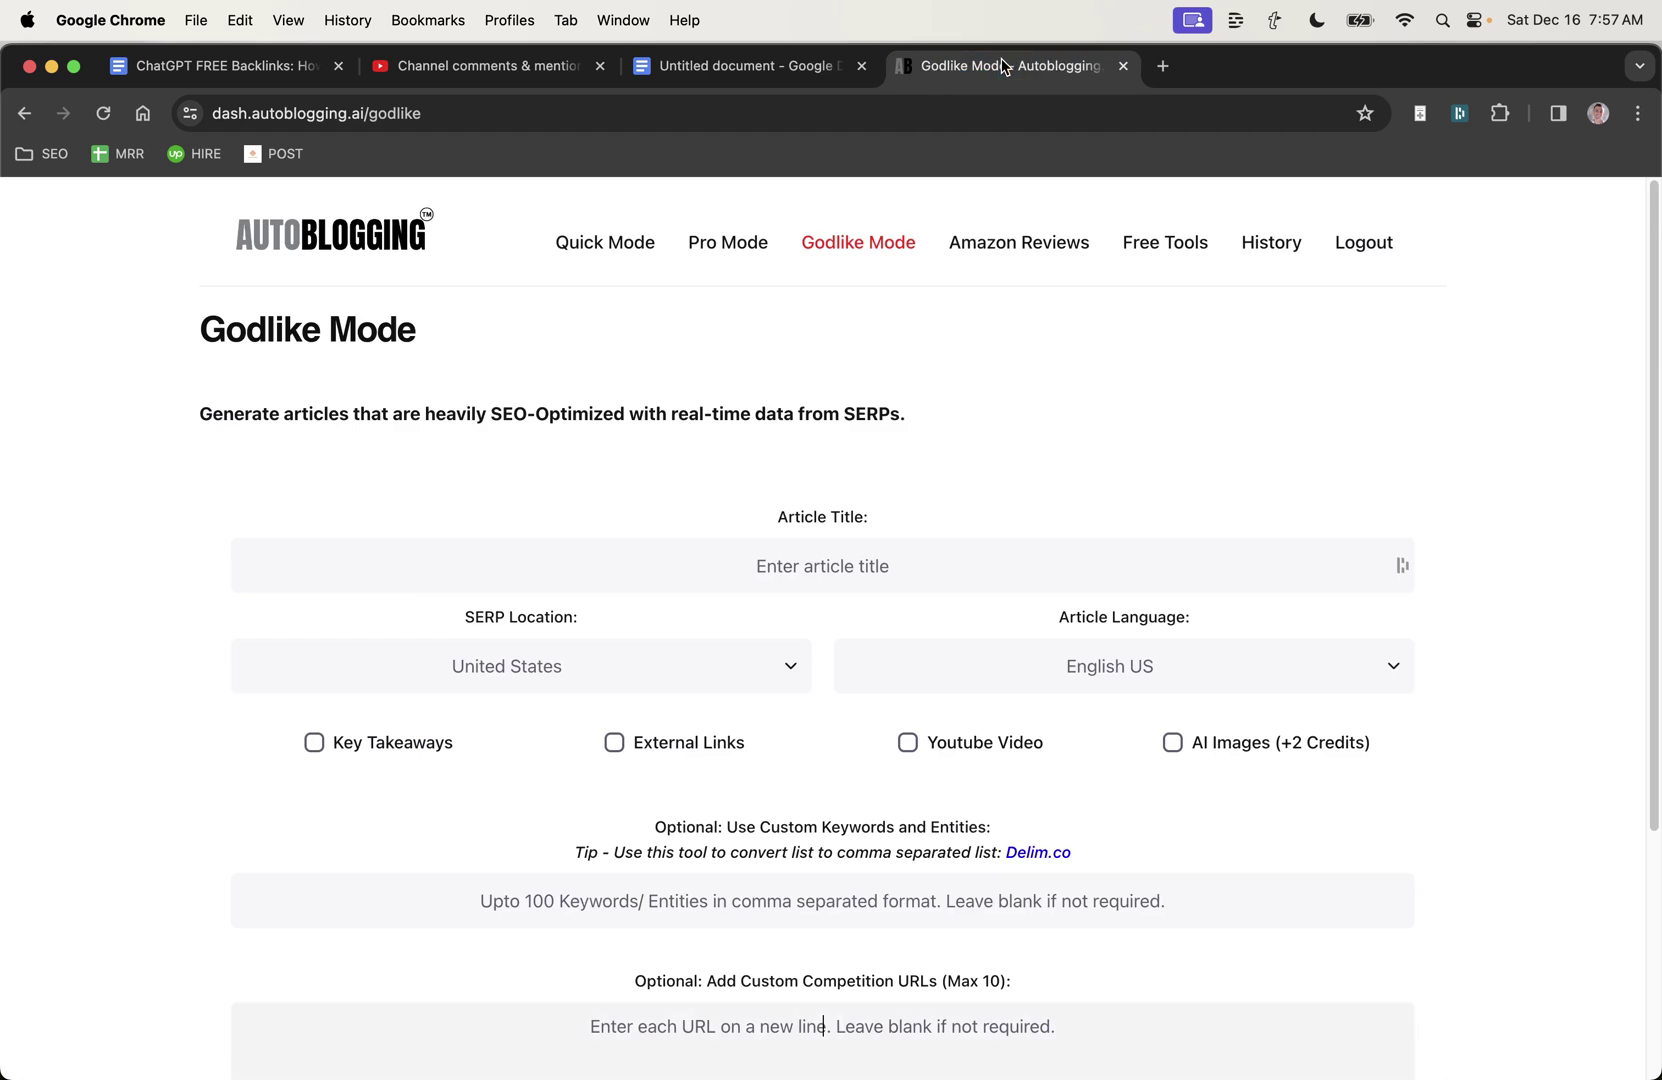
Step: Close the Godlike Mode tab and look over the SOP's HOW section and its templates line with the Canva link
click(1123, 65)
drag(367, 761, 1060, 824)
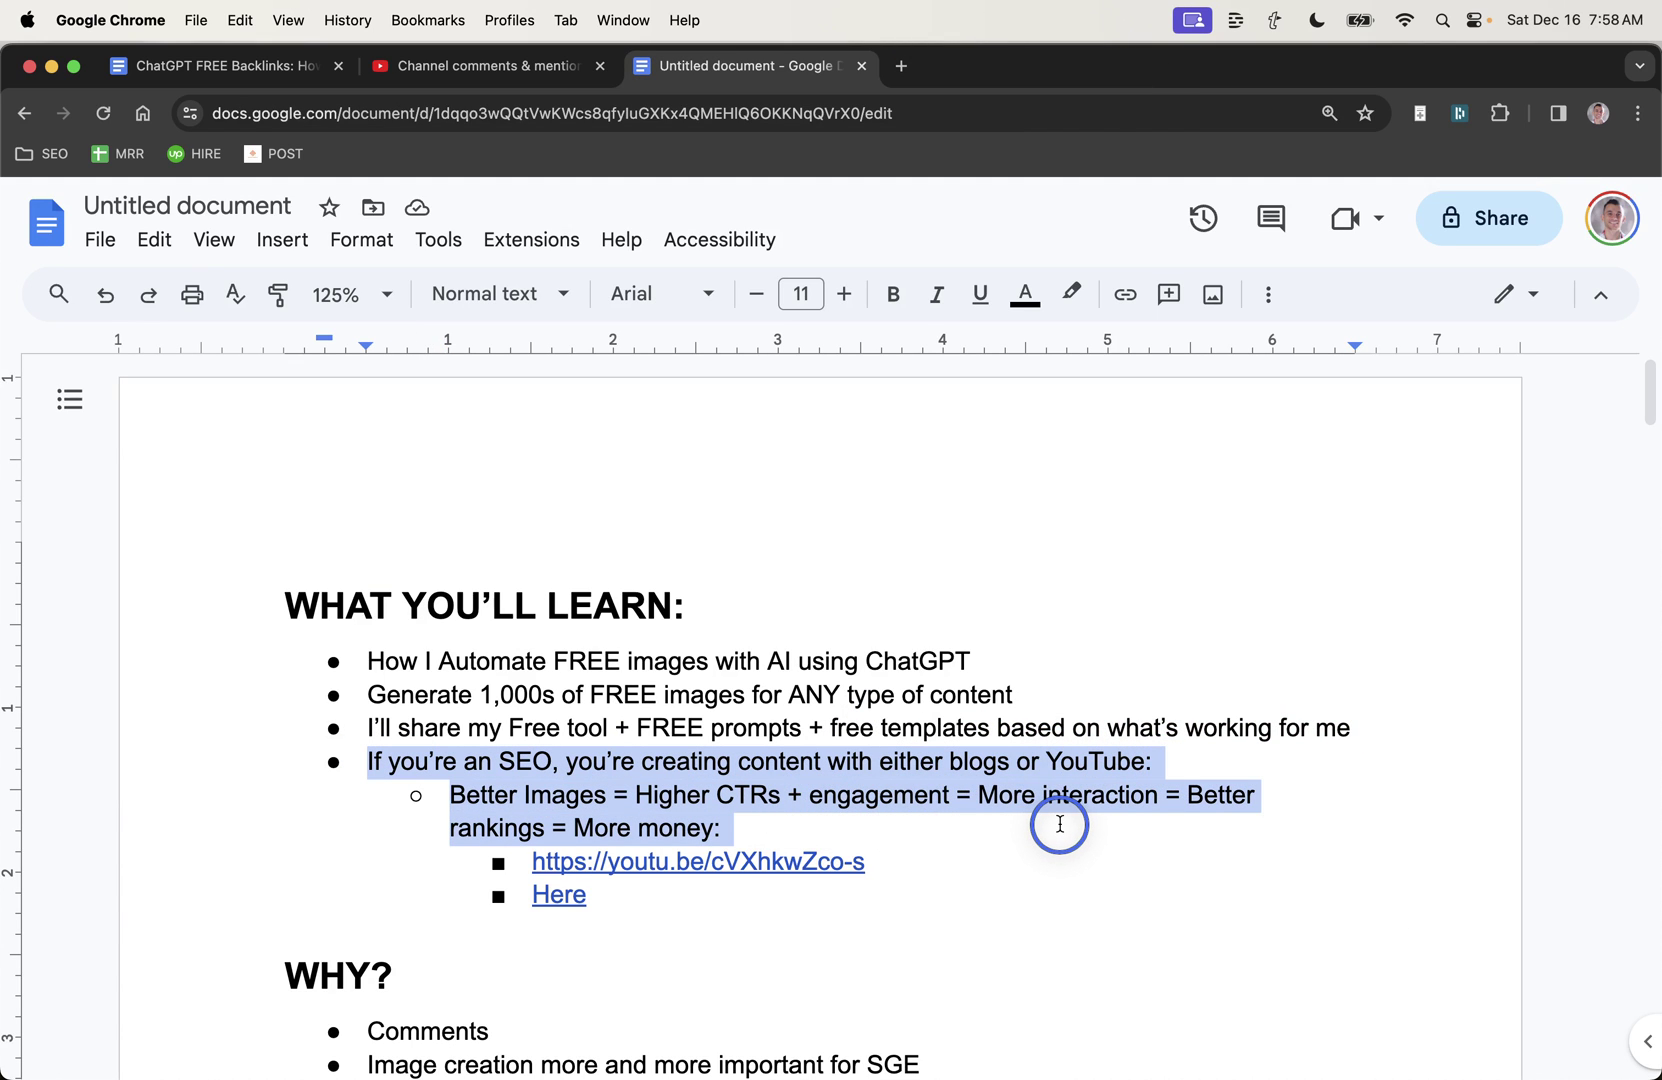
scroll(1061, 825, down, 3)
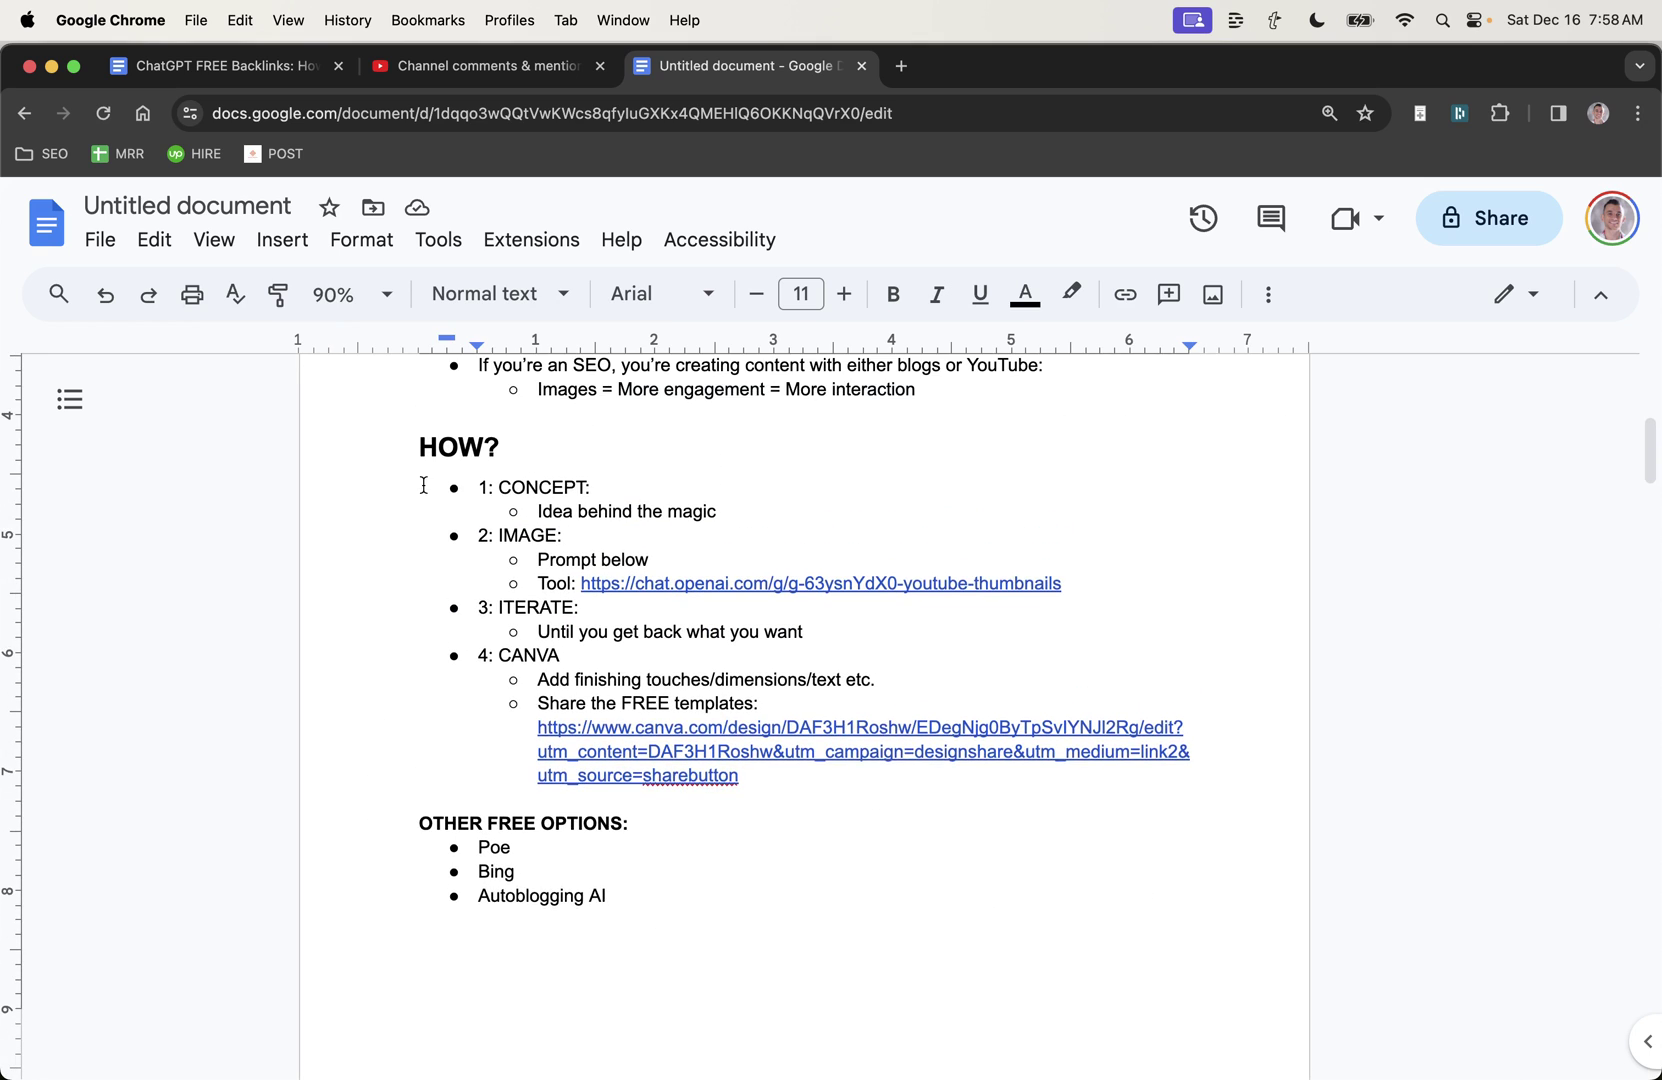
scroll(423, 485, down, 2)
drag(419, 392, 904, 713)
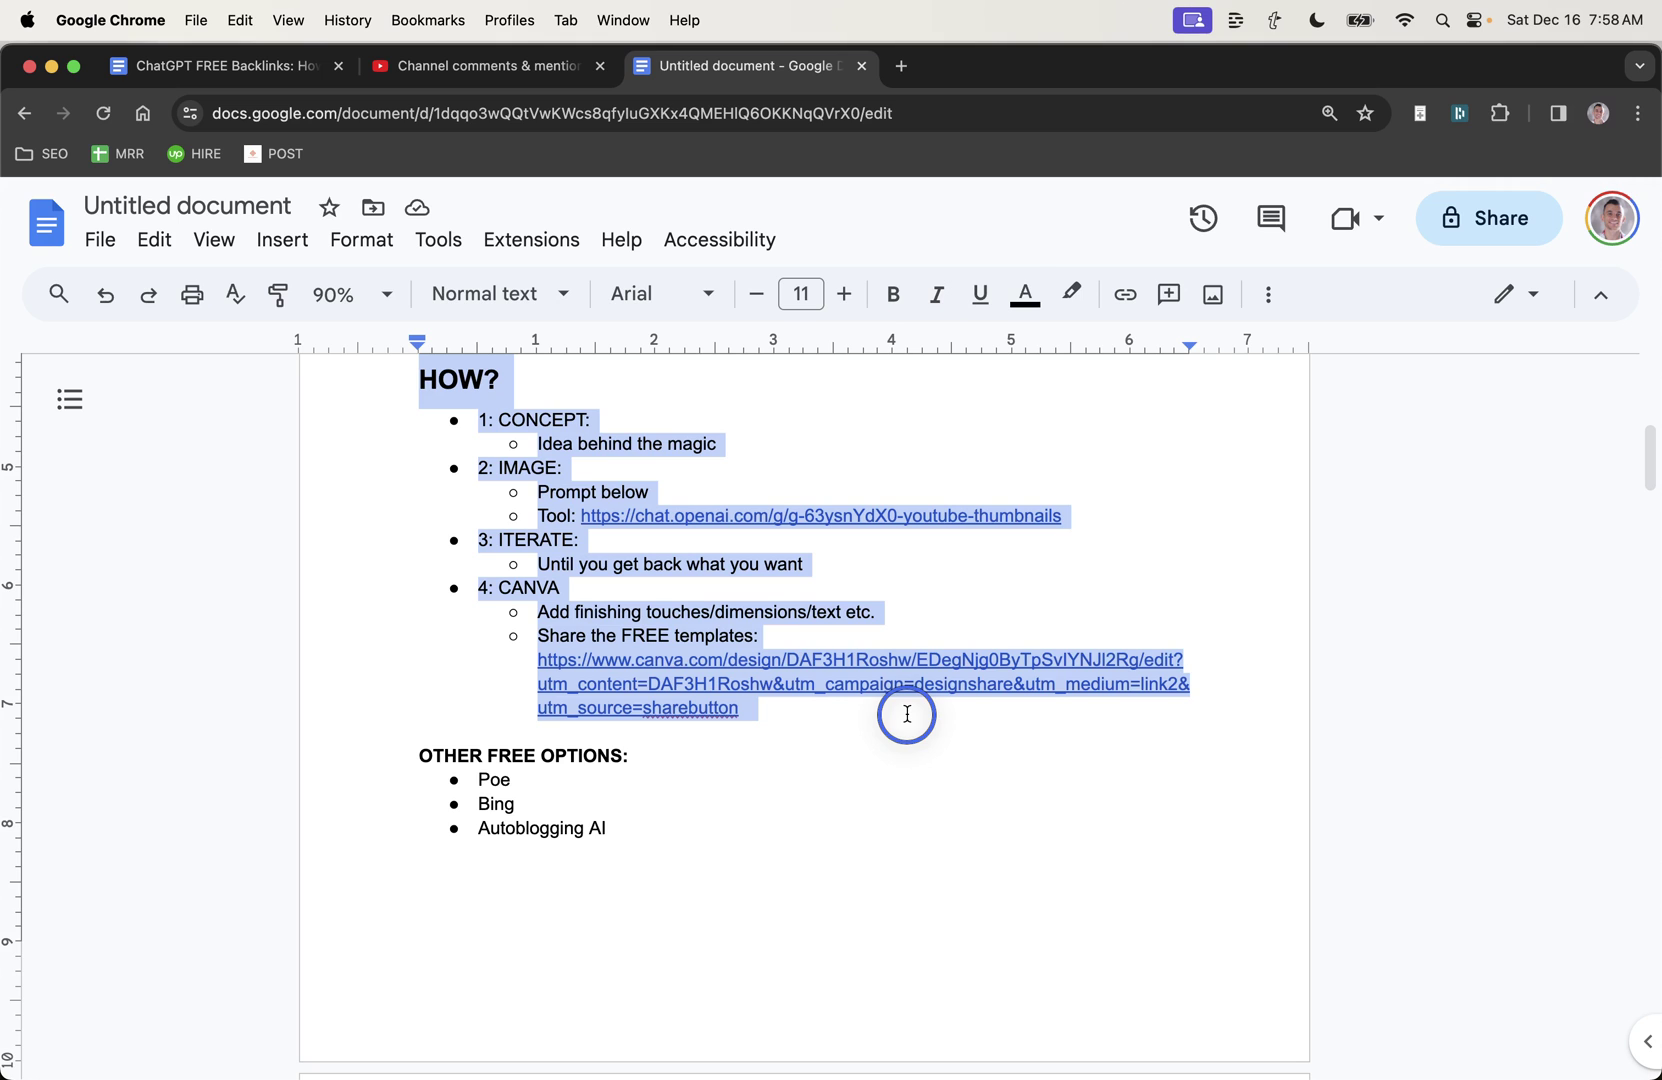
drag(906, 714, 906, 714)
click(906, 714)
drag(522, 631, 827, 708)
scroll(520, 650, down, 3)
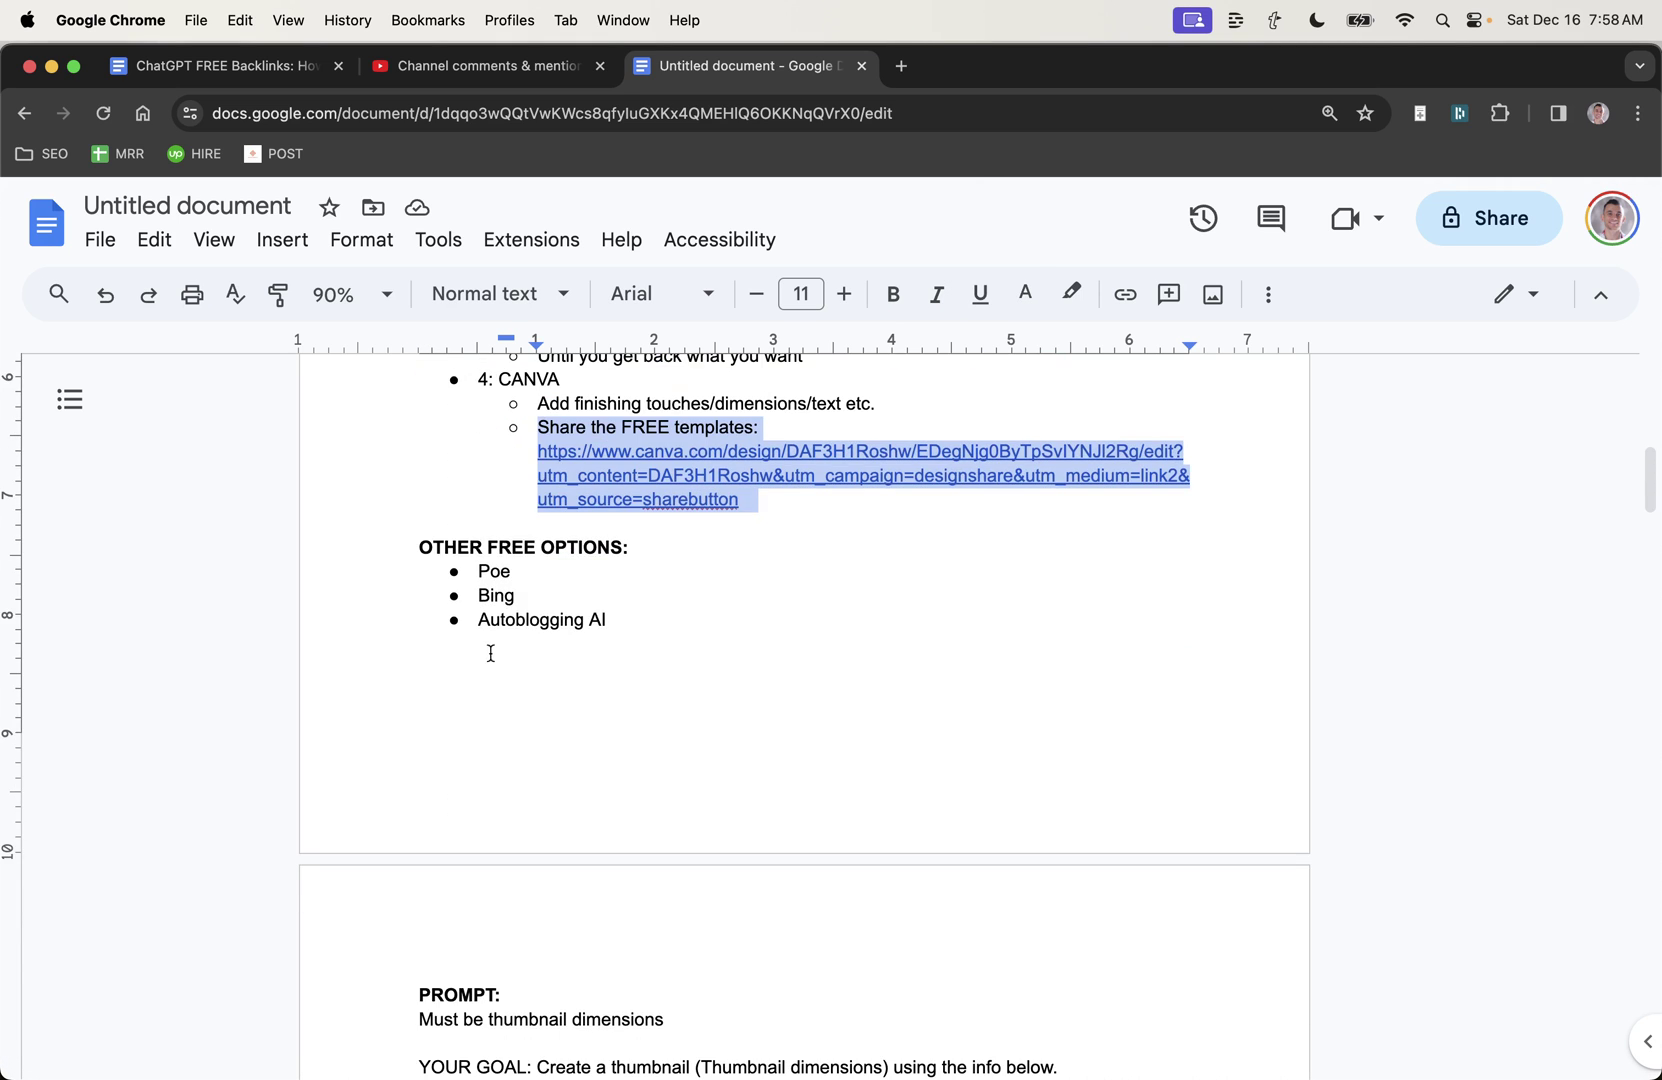
Step: Delete FREE from the OTHER FREE OPTIONS heading, then remove that heading and its three bullets
double_click(500, 547)
key(BackSpace)
click(384, 550)
drag(384, 550, 854, 619)
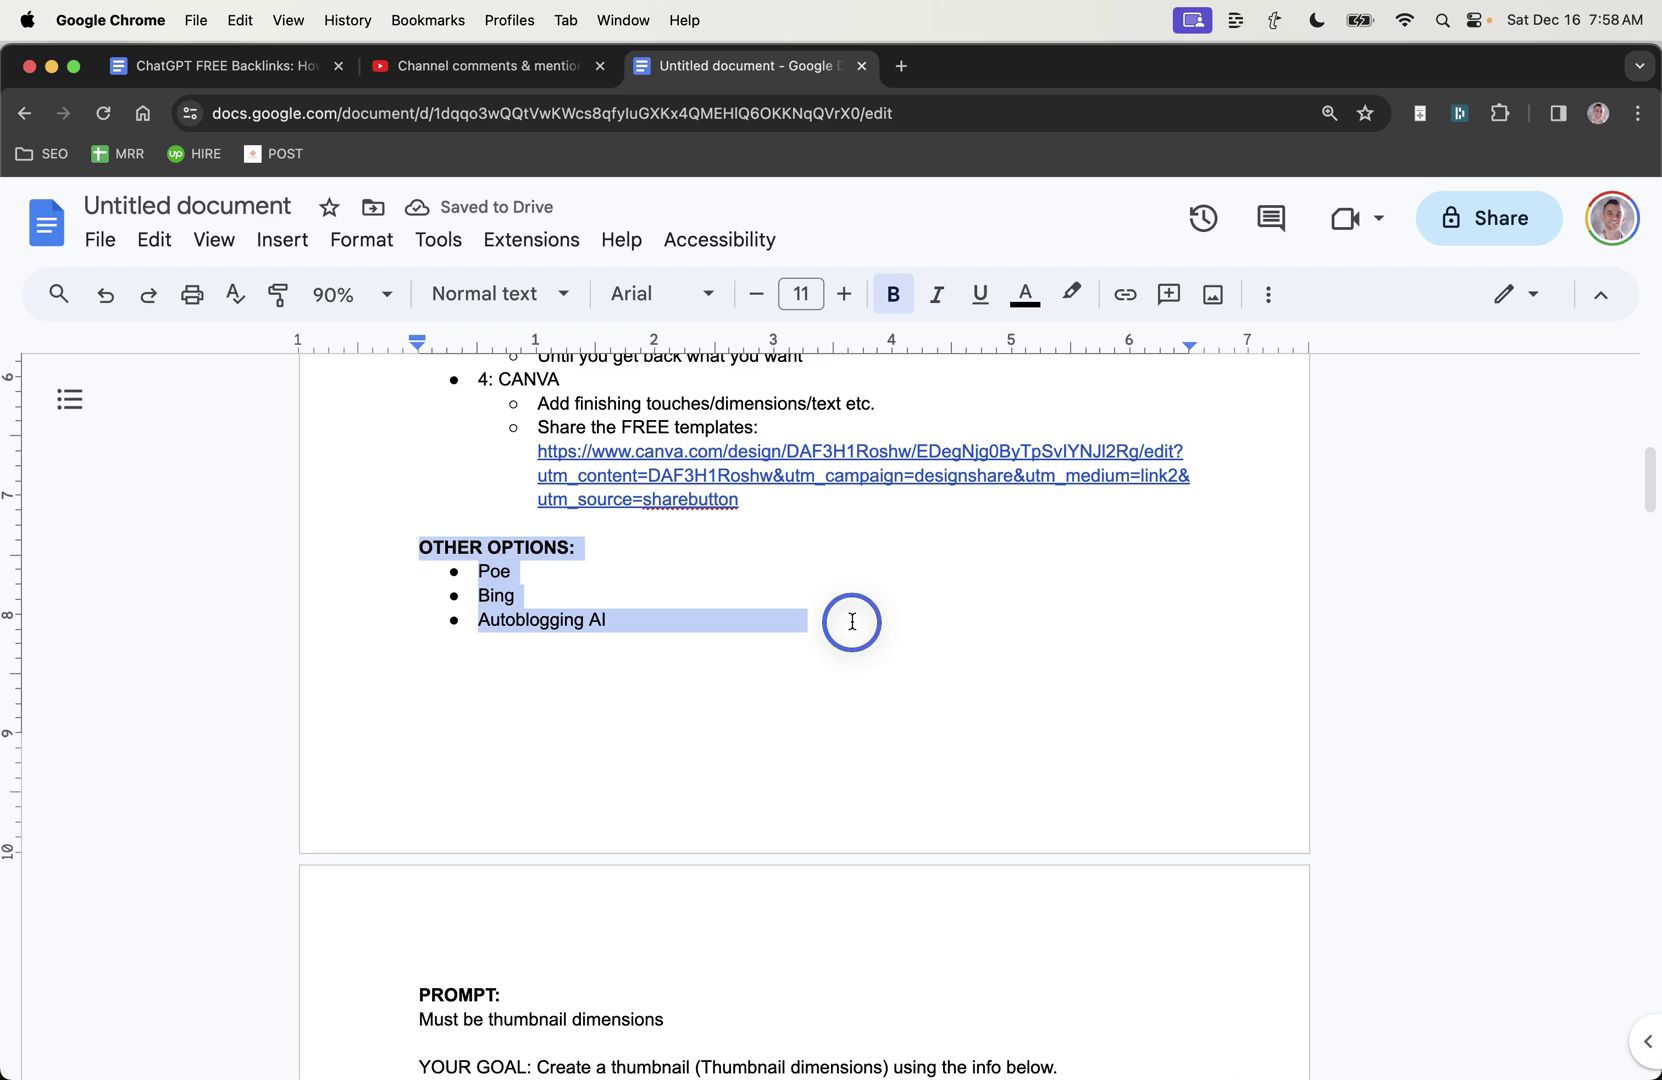
key(BackSpace)
Step: Review the prompt text and open the YouTube thumbnails GPT tool link in step 2
scroll(282, 595, down, 5)
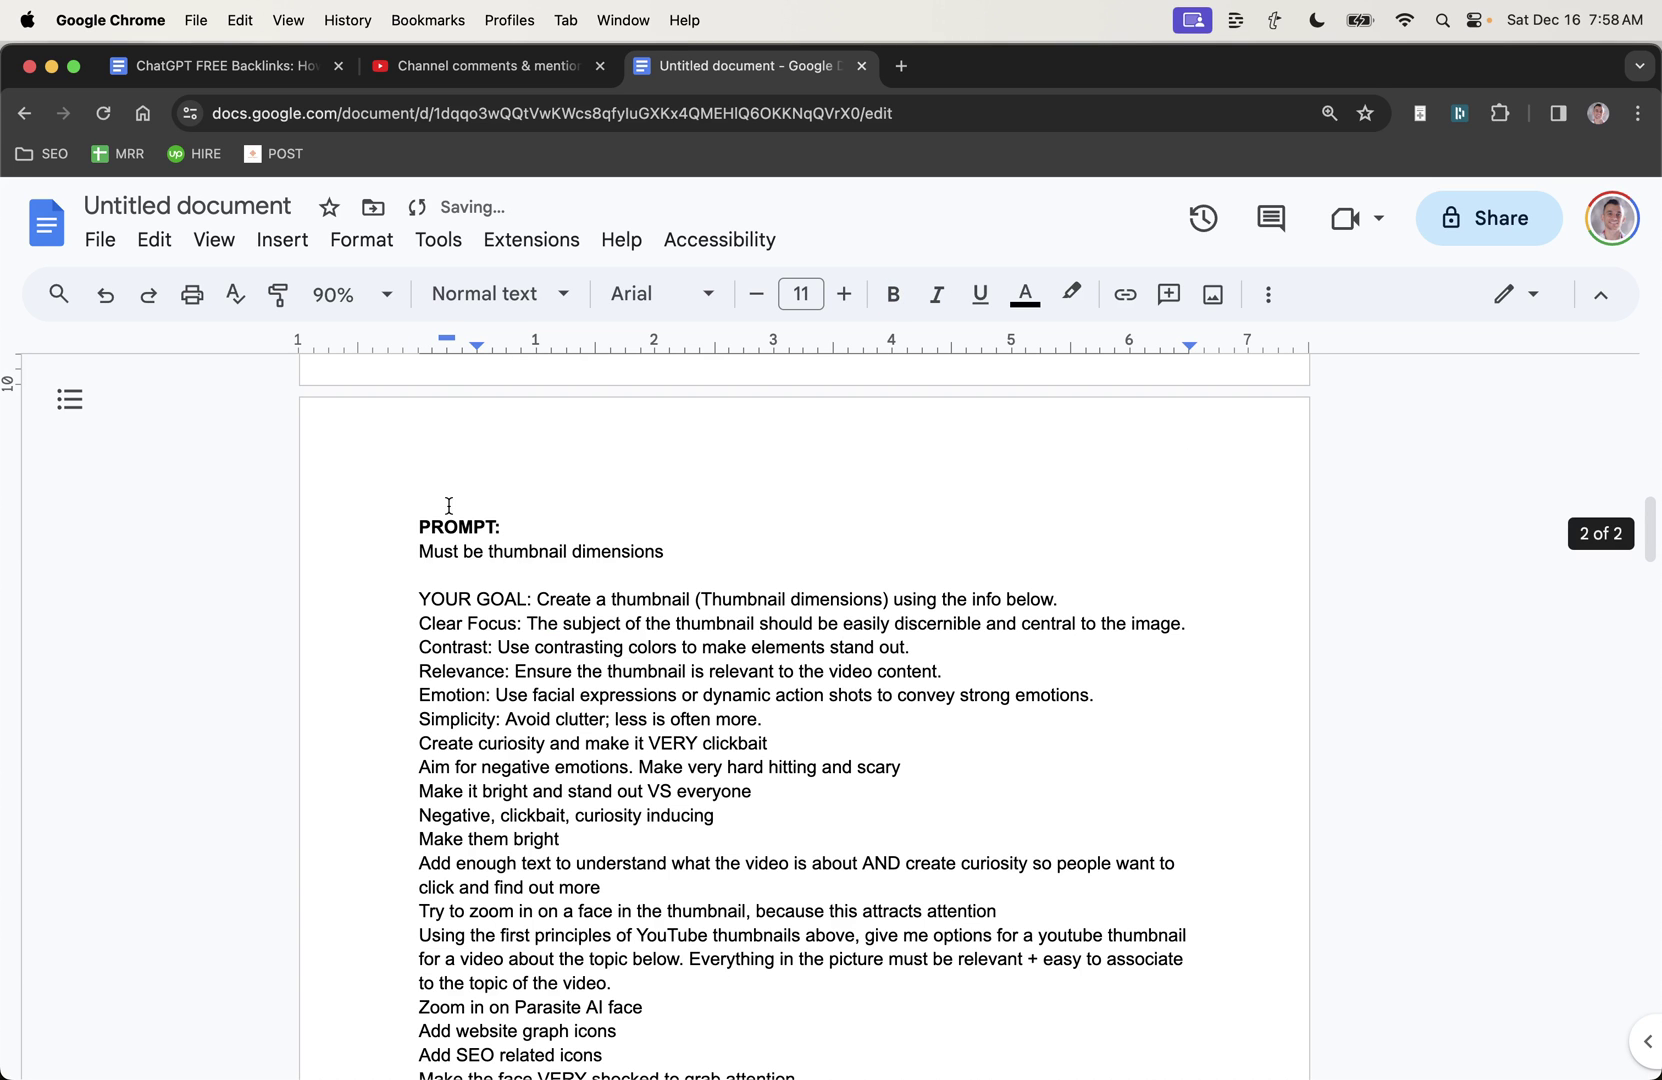
drag(449, 505, 753, 738)
scroll(753, 738, down, 5)
right_click(765, 806)
click(439, 742)
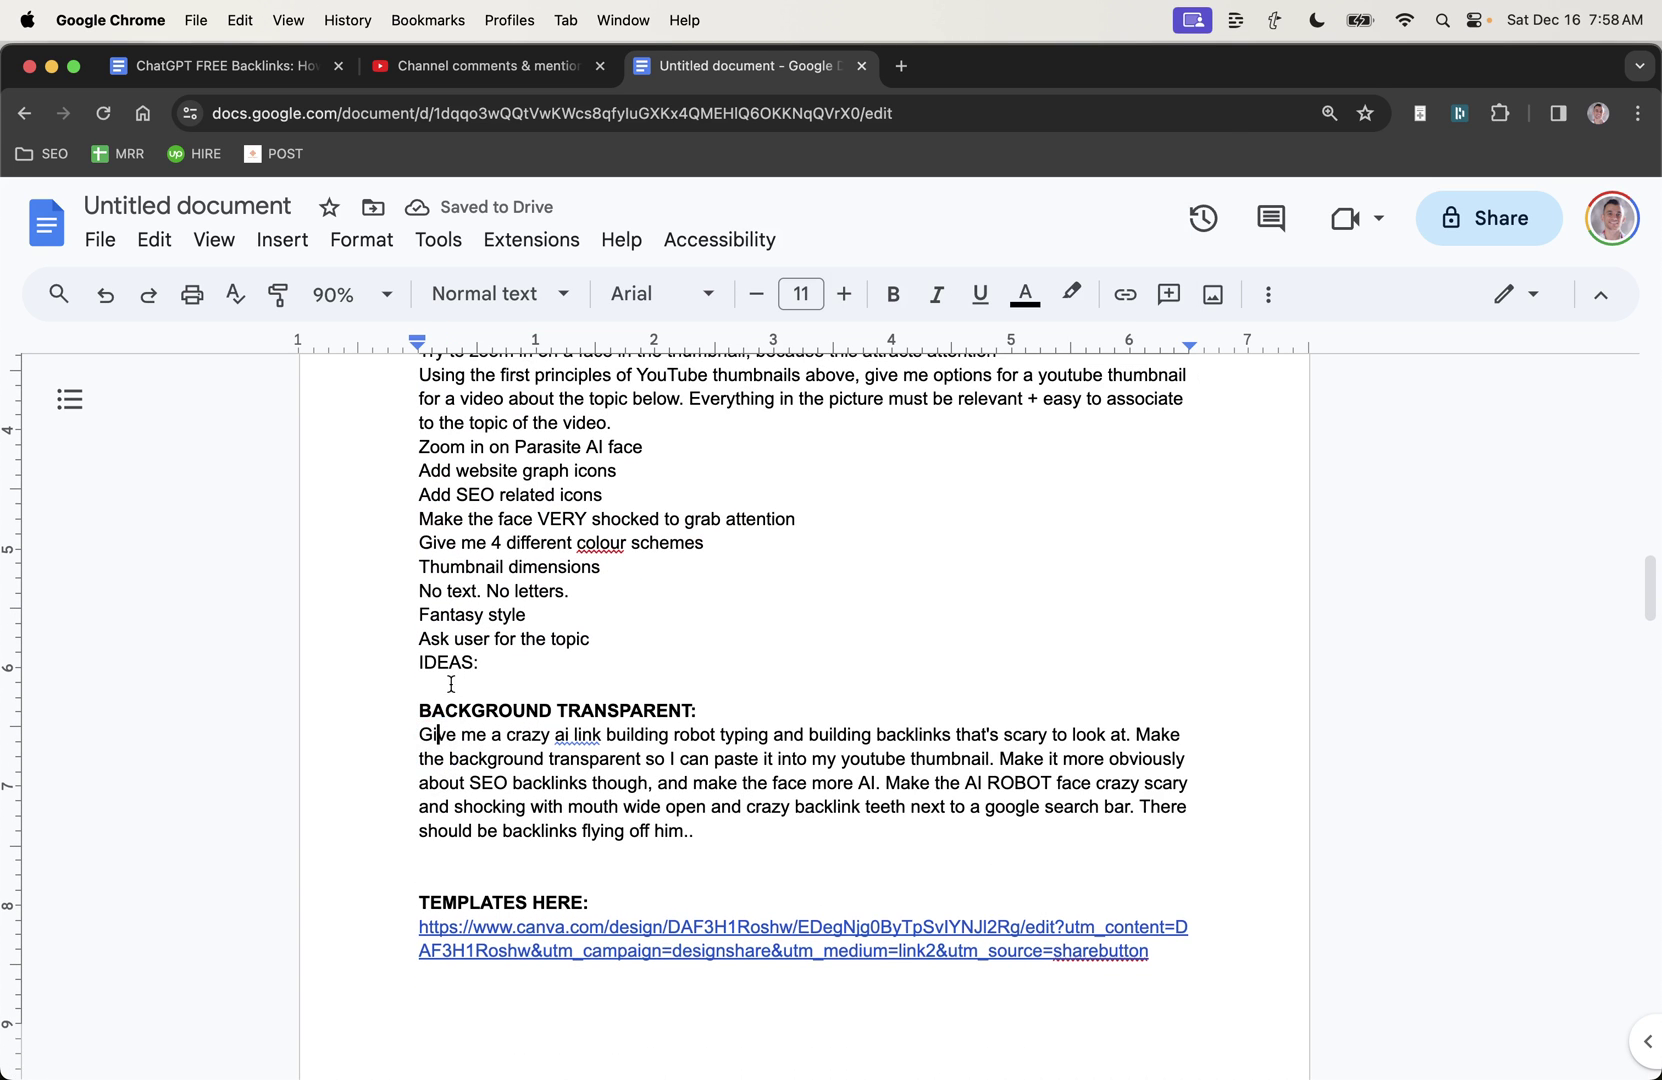
drag(399, 795, 1208, 983)
scroll(657, 737, up, 20)
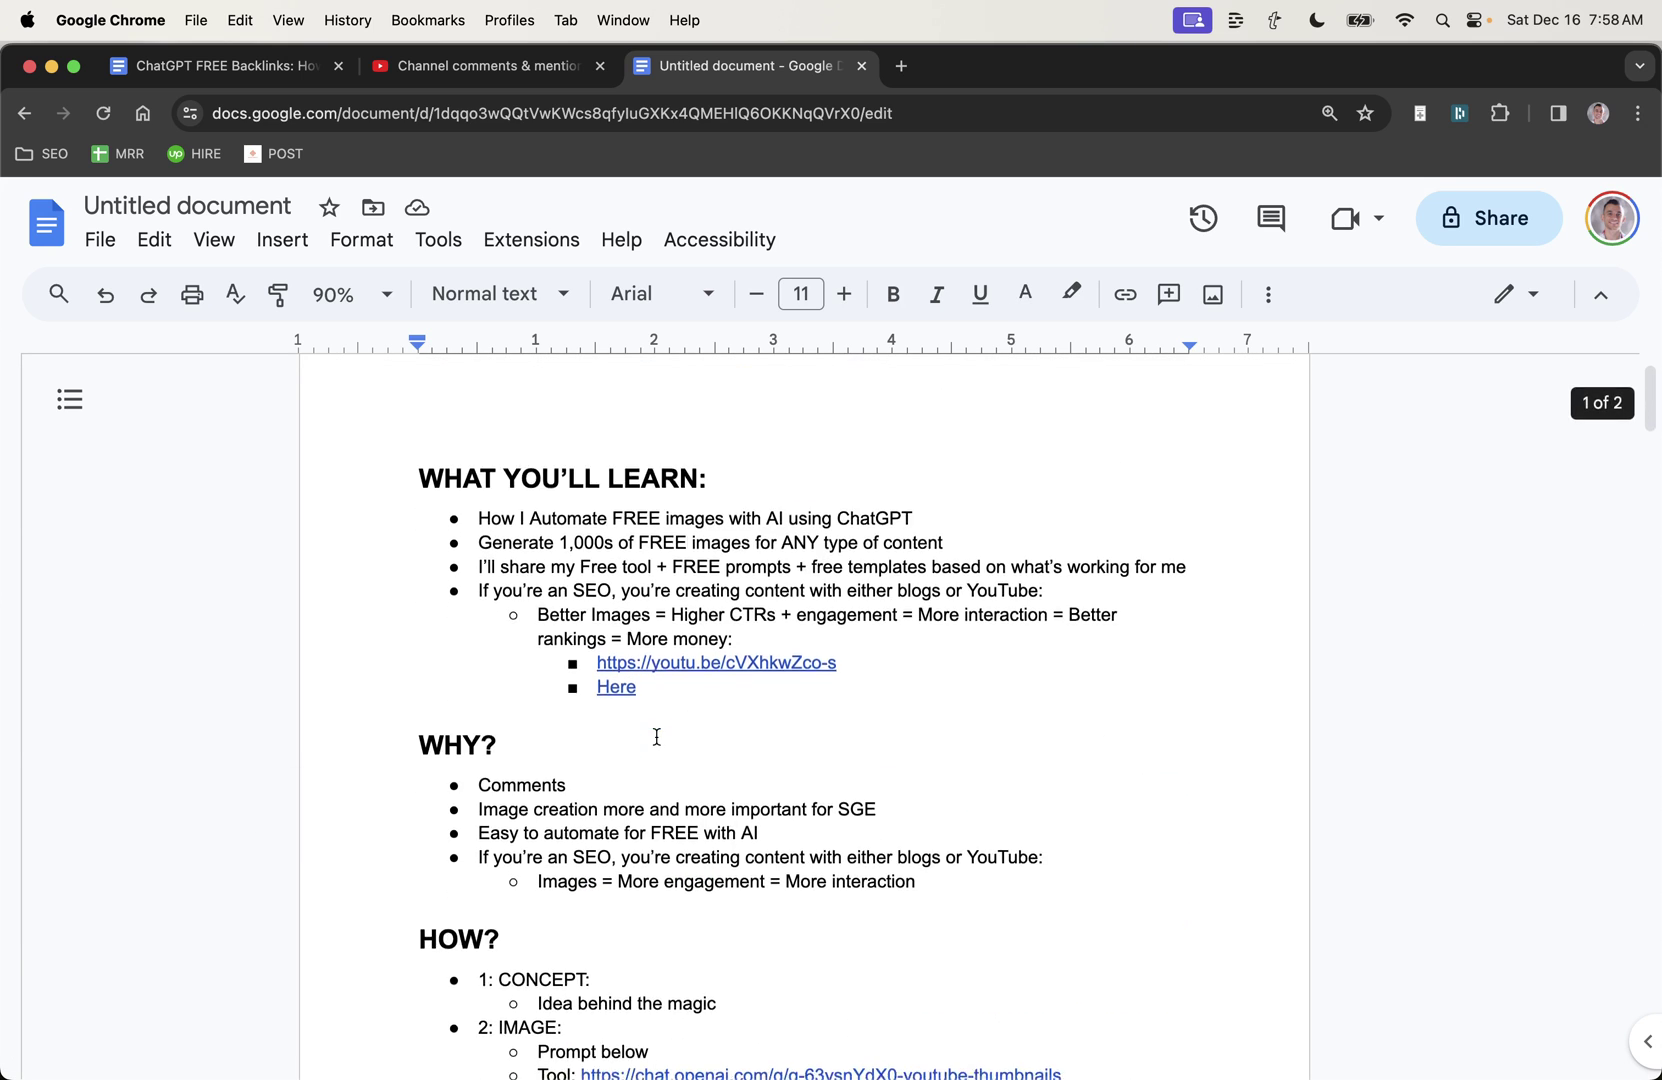
scroll(657, 737, down, 3)
click(980, 790)
click(816, 823)
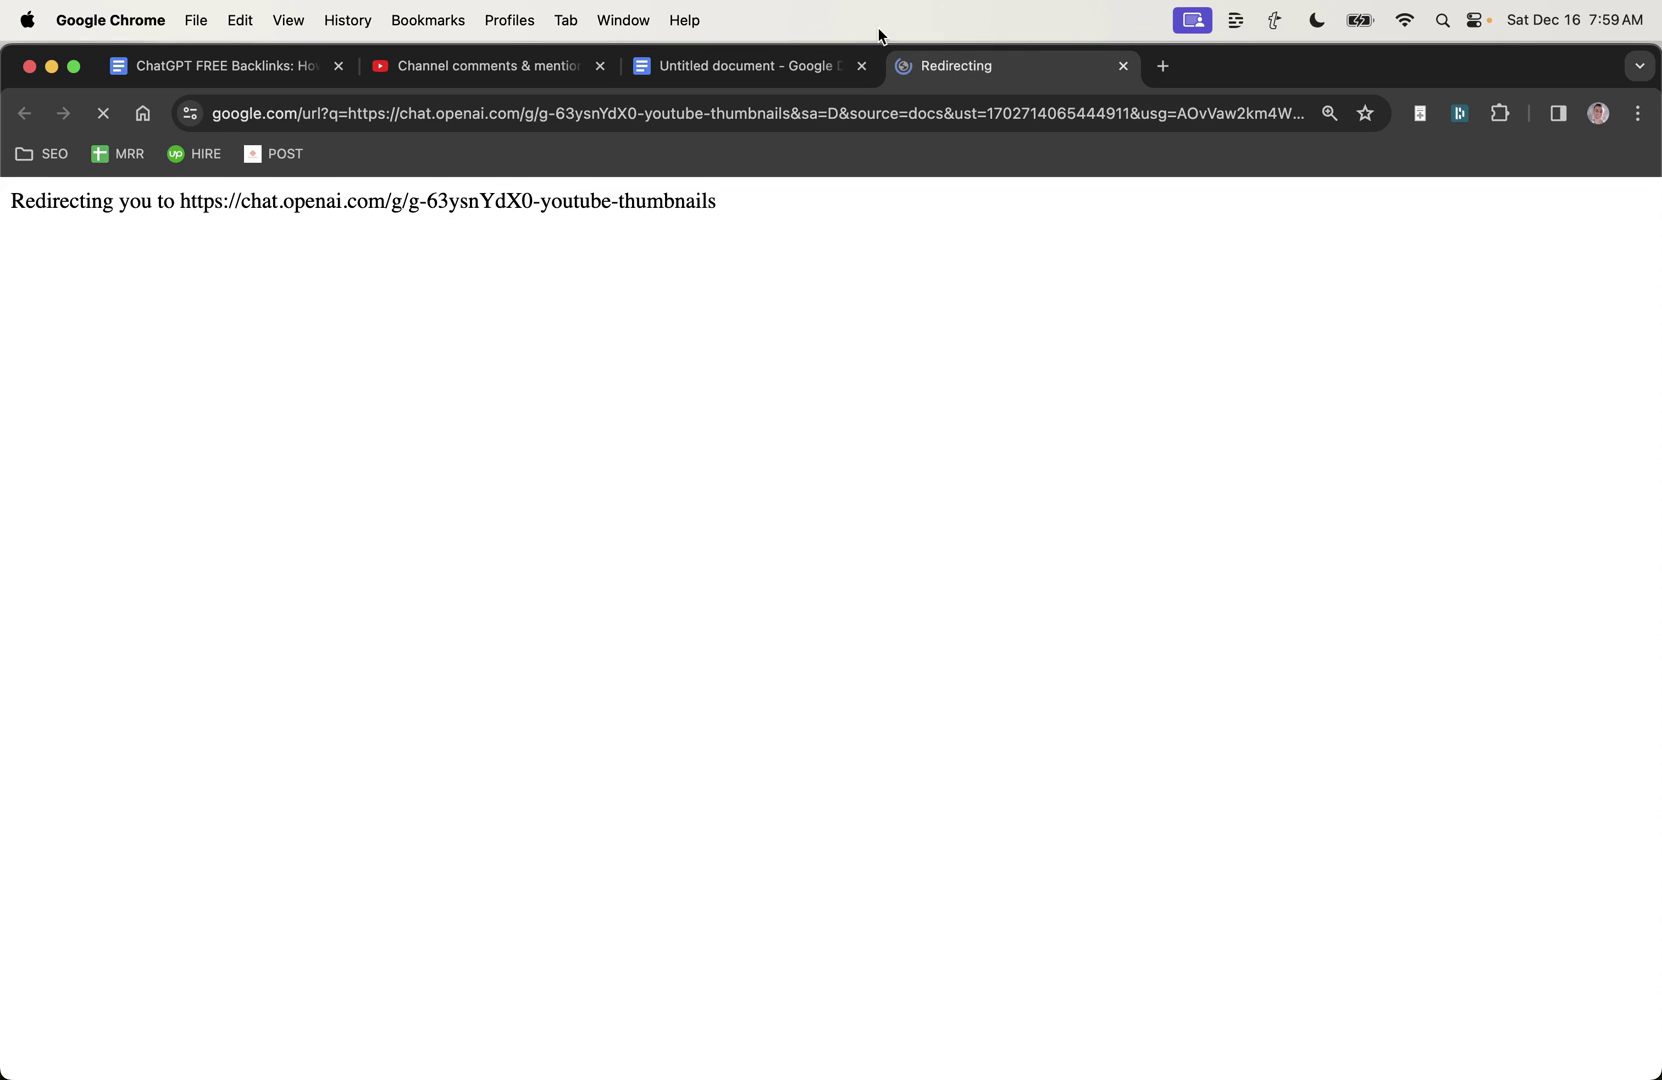
Step: Bring up the THUMBNAIL SOP: Create FREE AI Images doc with the bookmarks bar hidden
key(super+grave)
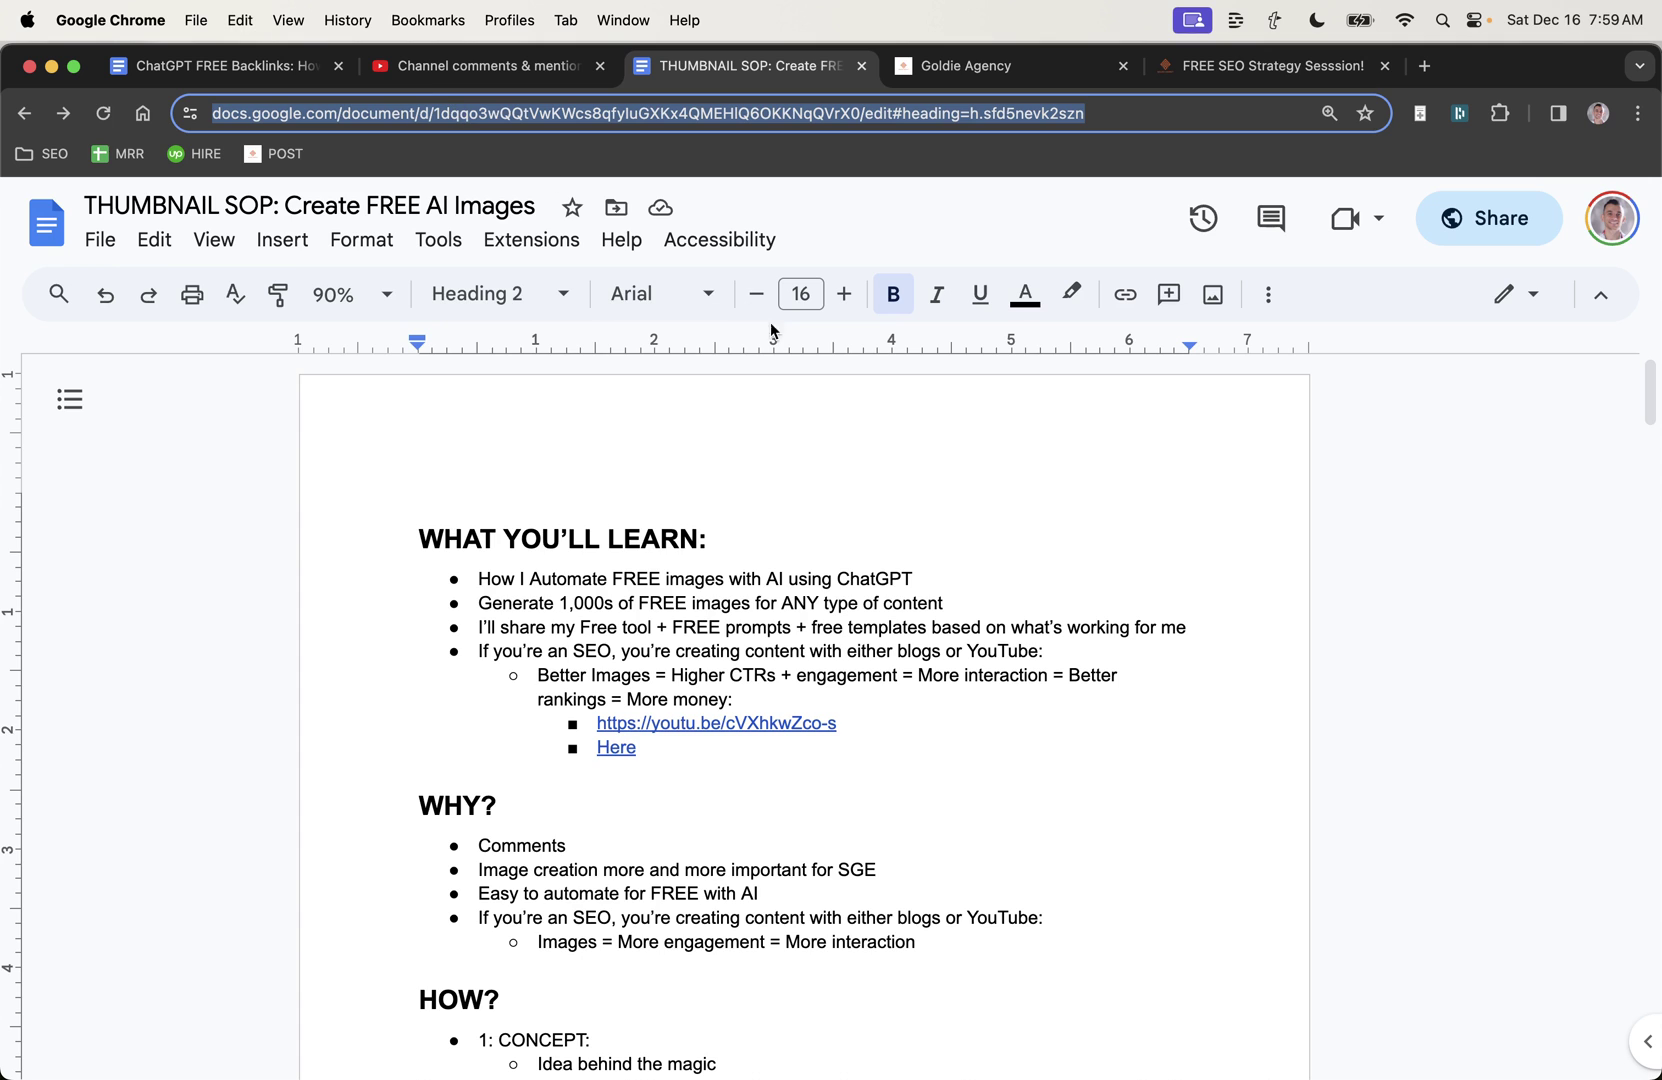
key(super+shift+b)
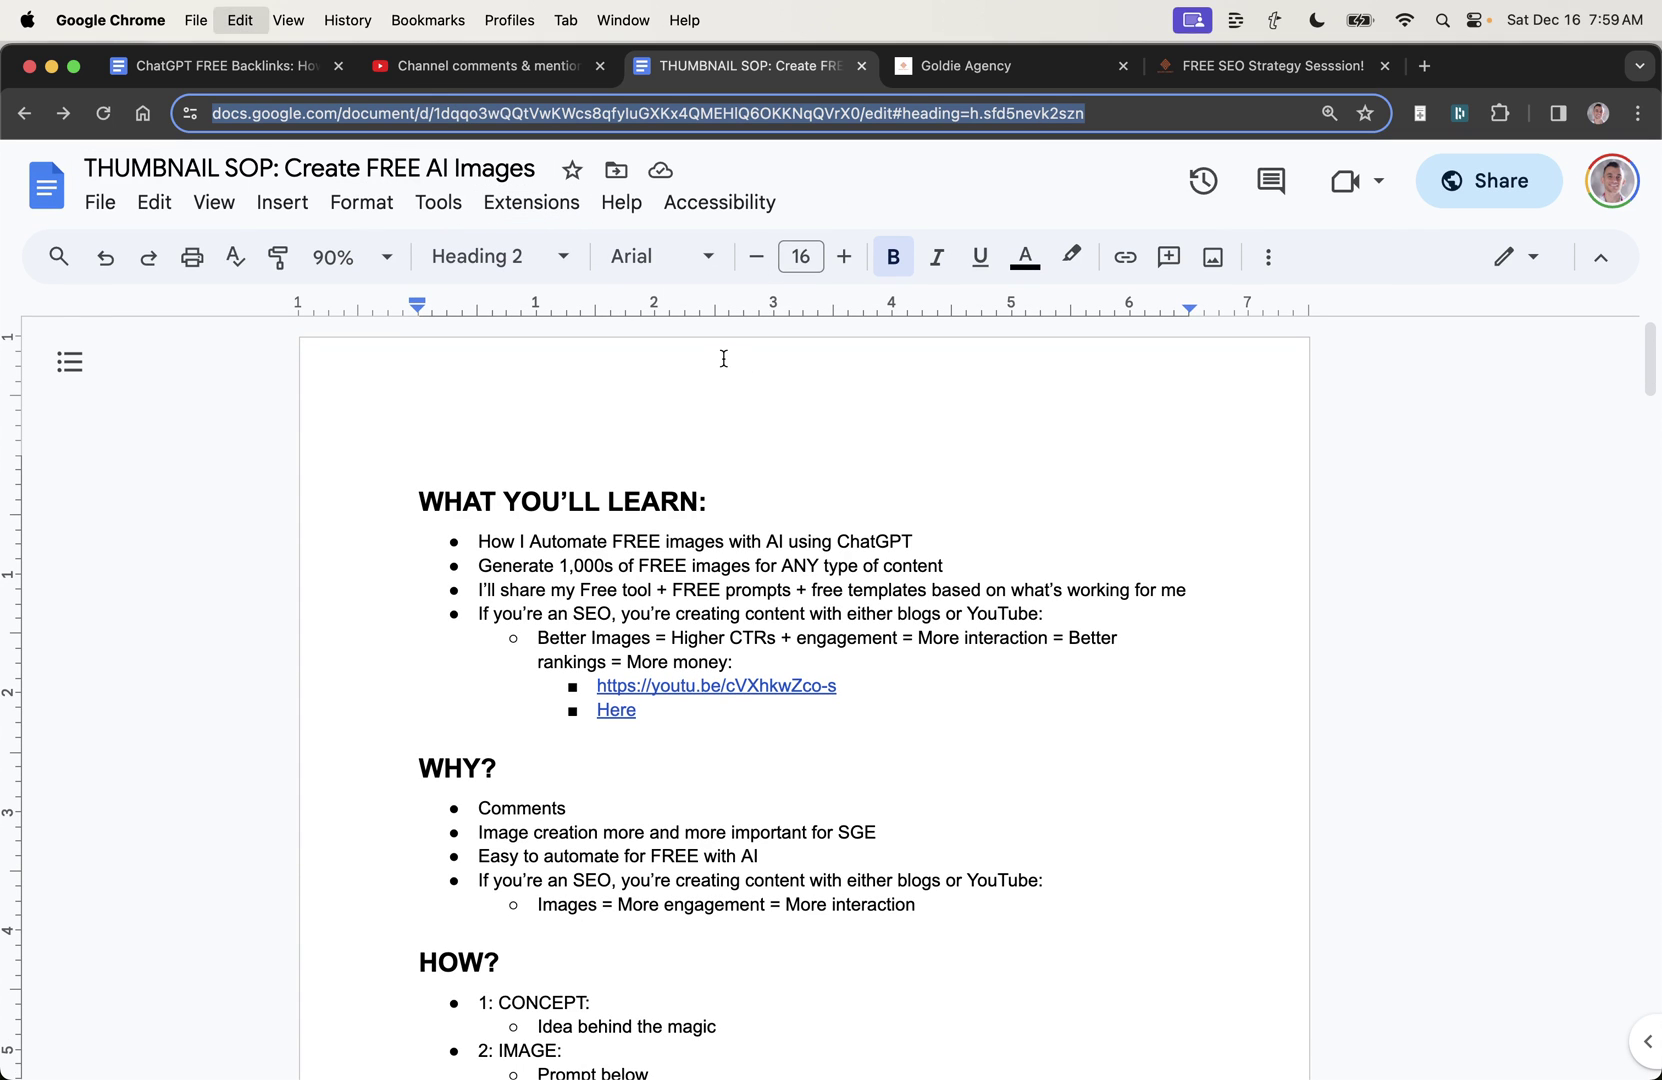
scroll(737, 711, down, 3)
scroll(400, 550, up, 3)
Step: Add and save a lesson titled 'THUMBNAIL SOP: Create FREE AI Images' under AI SEO Automations
click(985, 66)
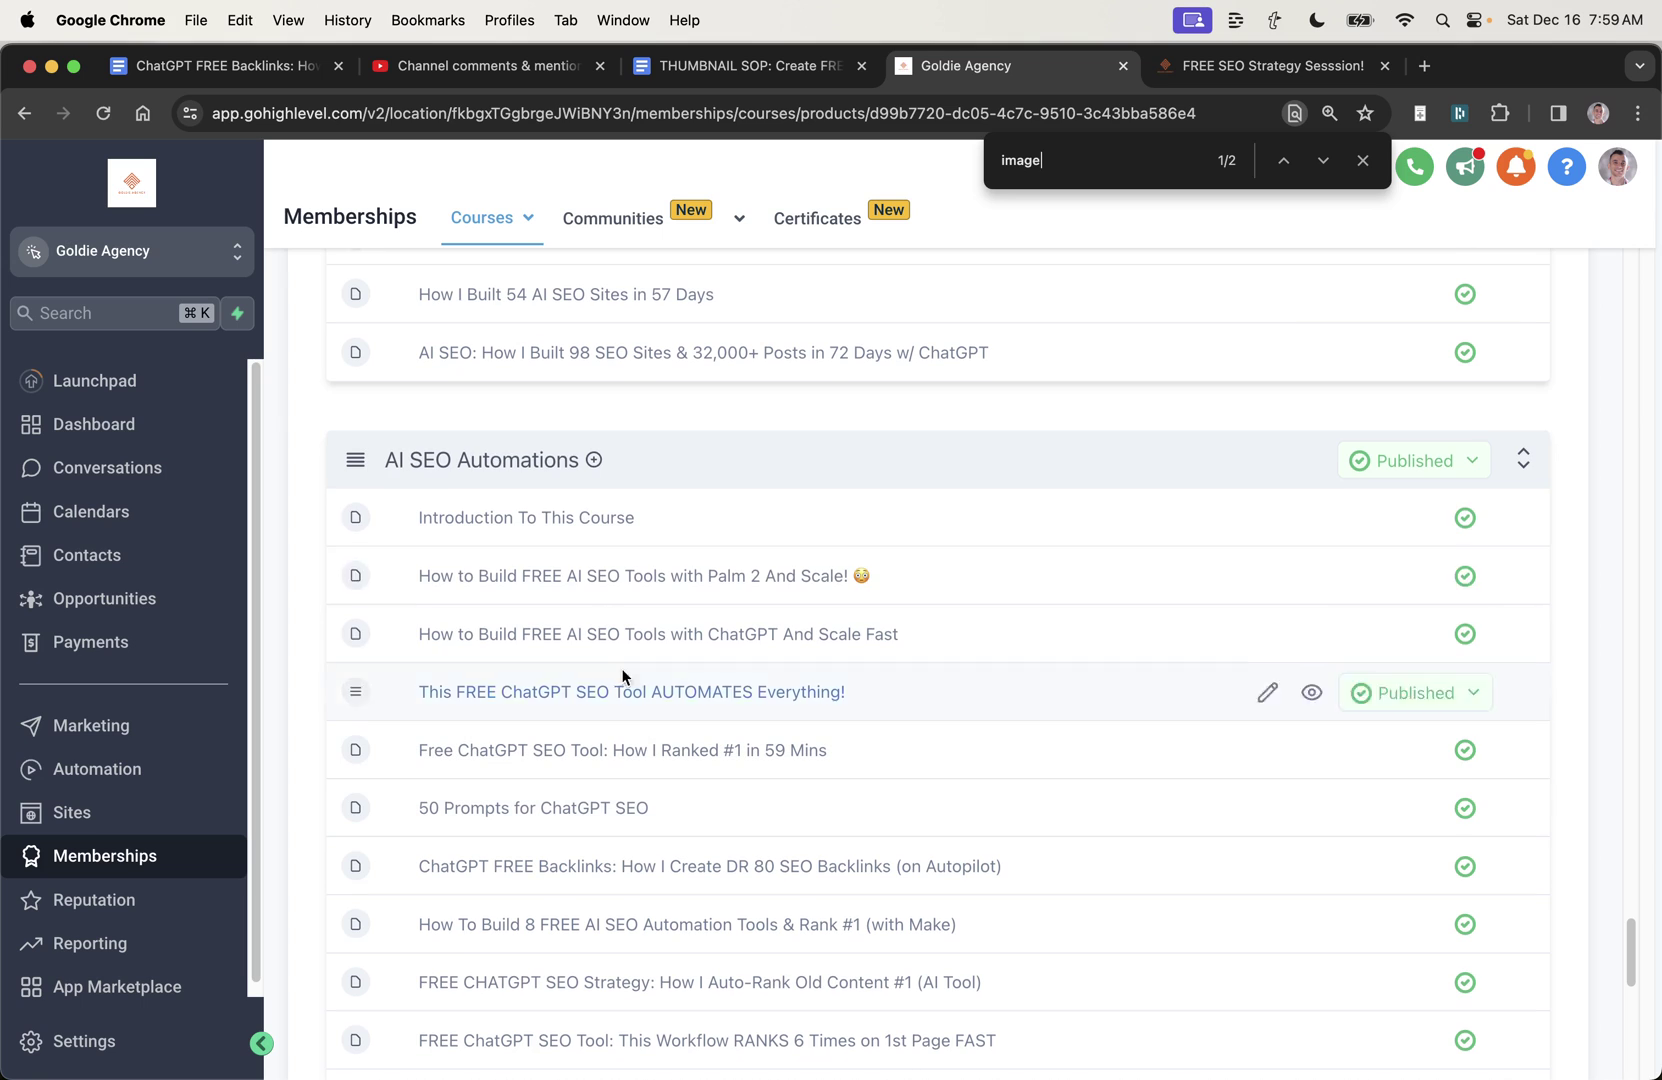
click(596, 462)
click(590, 503)
text(THUMBNAIL SOP: Create FREE AI Images)
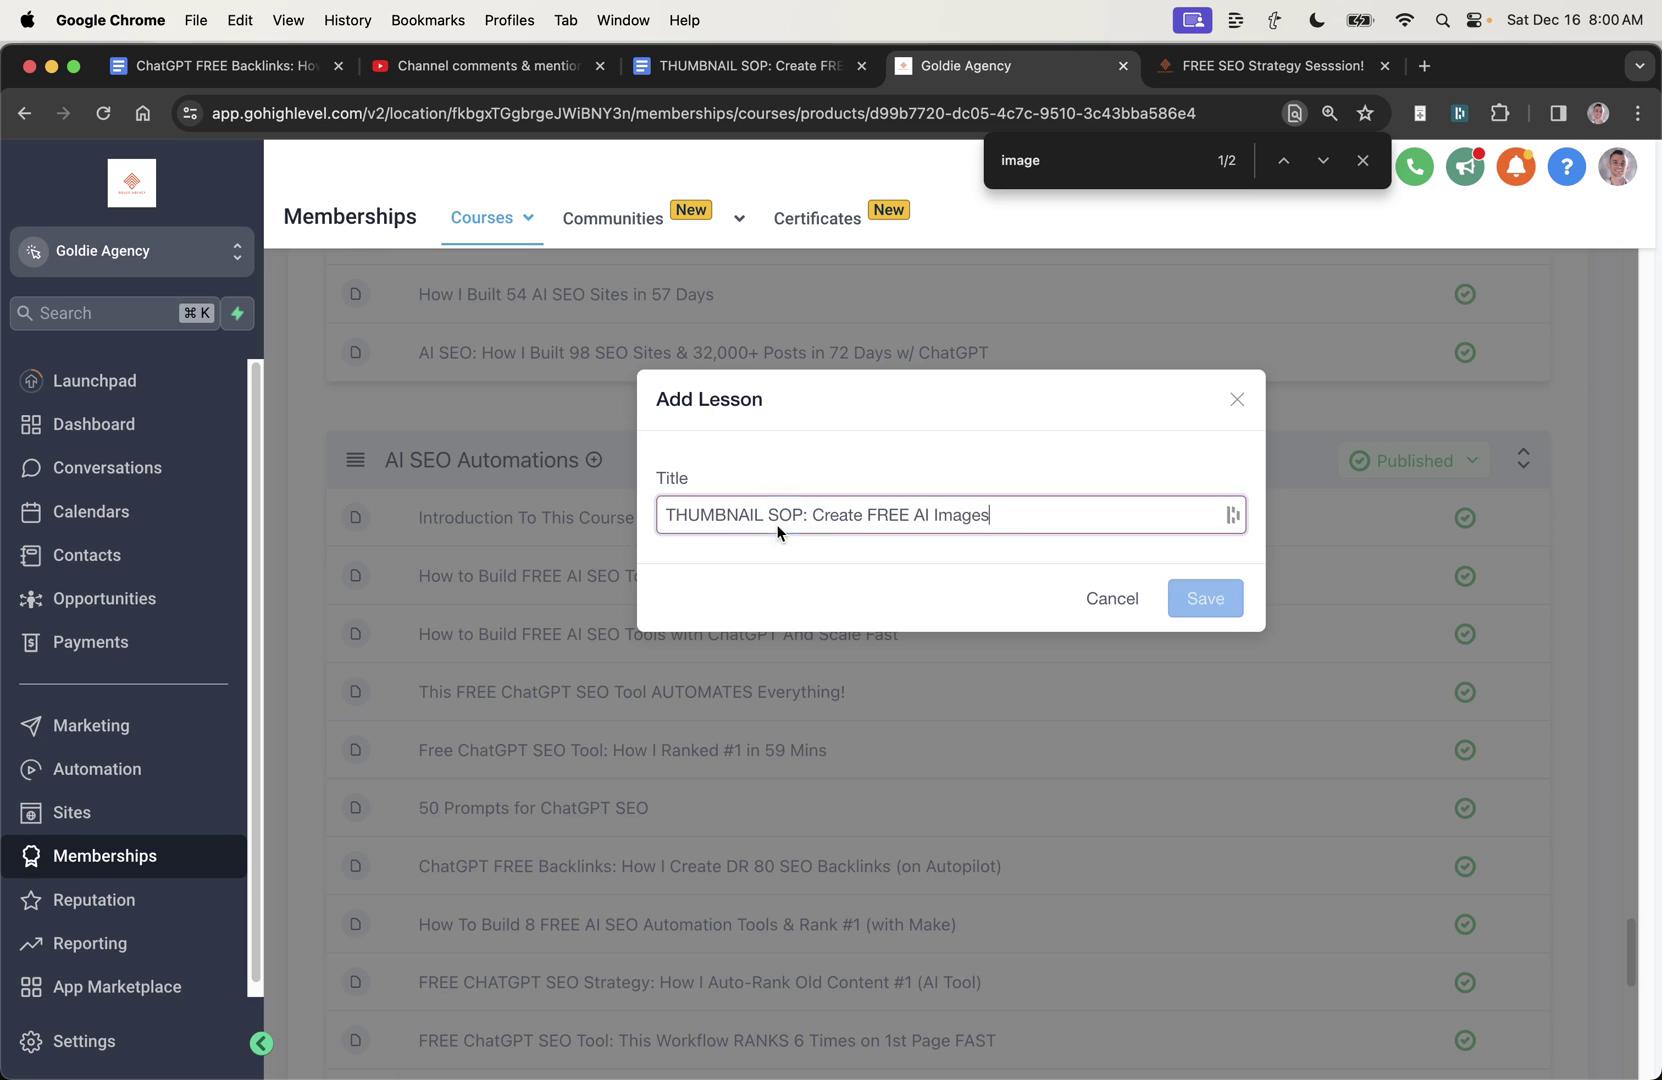
click(1184, 590)
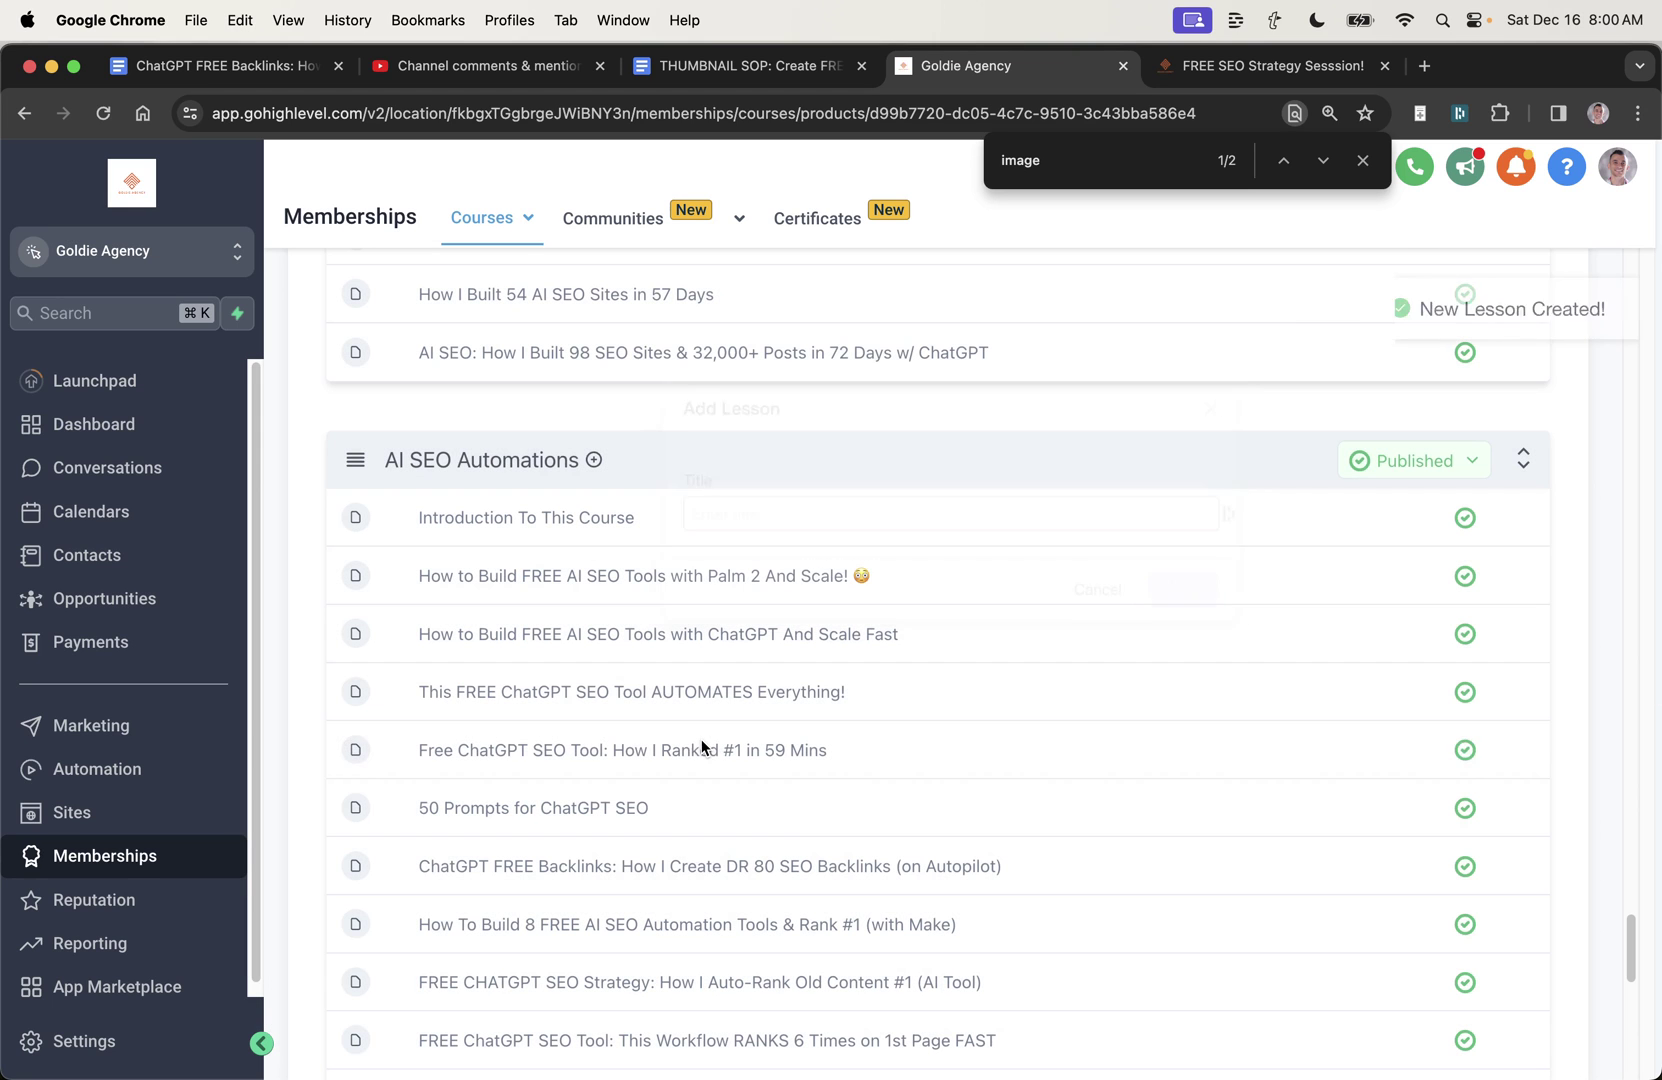
Step: Write 'SOP:' followed by the SOP document link in the lesson body and save
scroll(812, 680, down, 7)
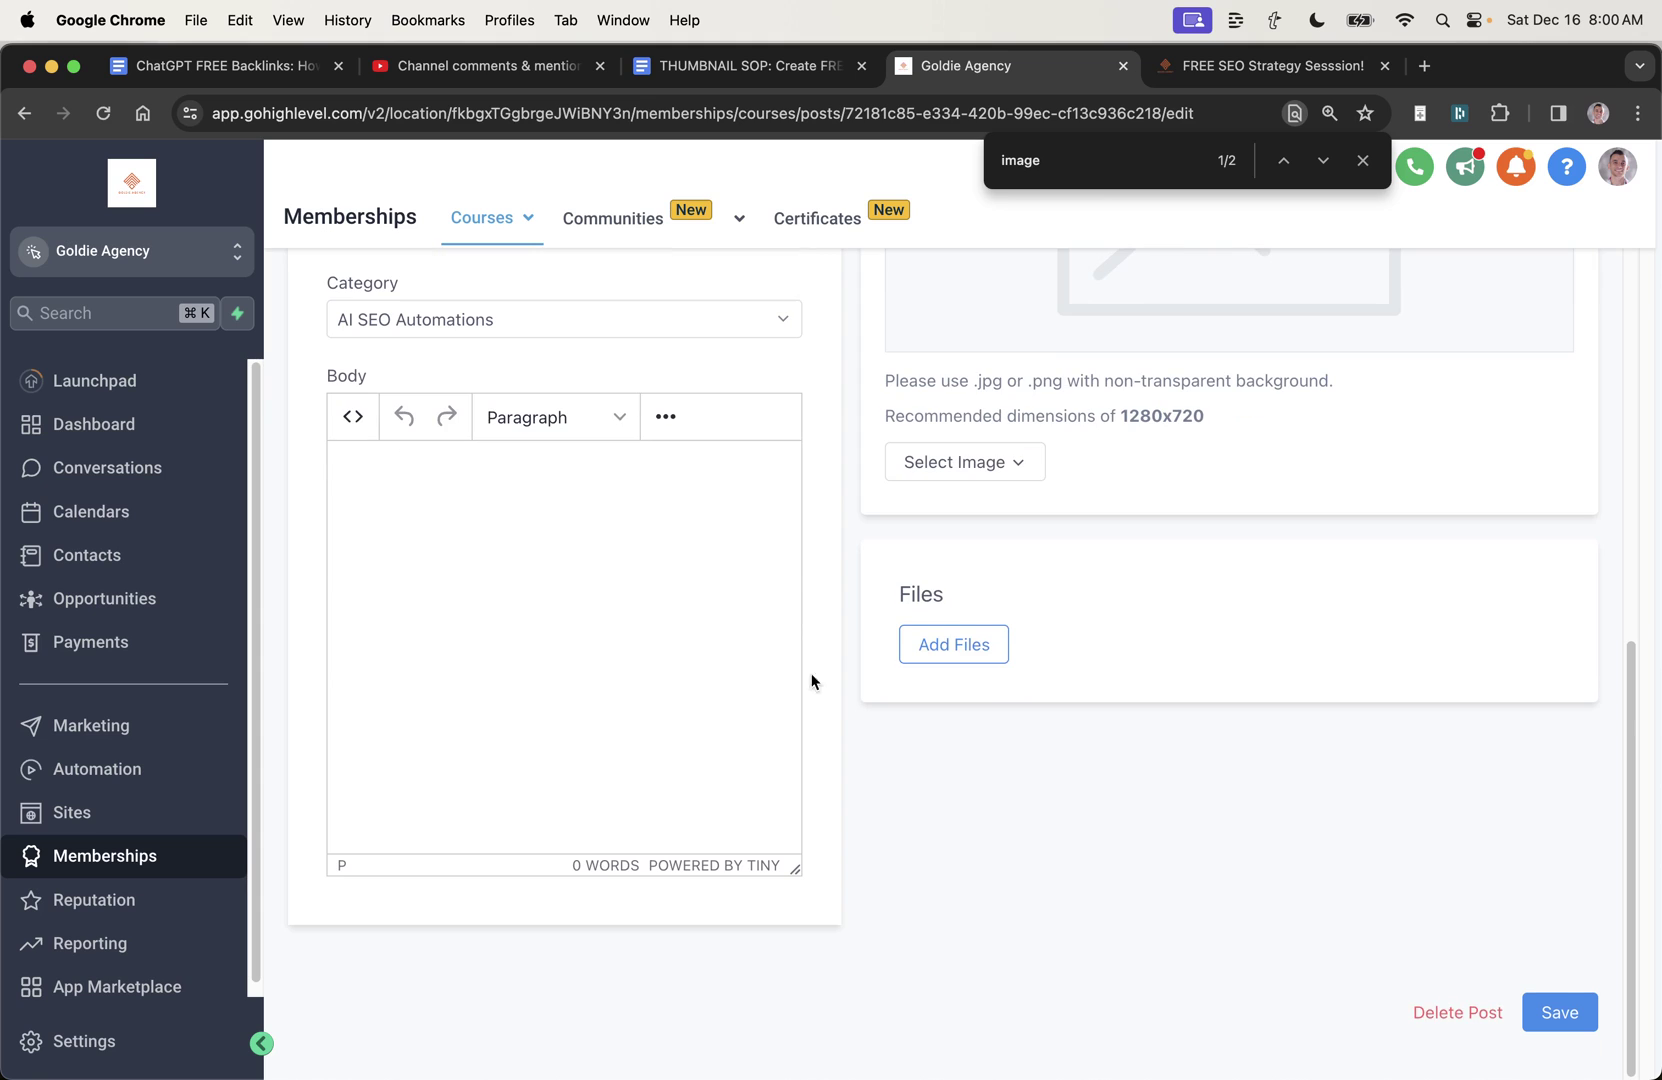
click(438, 612)
text(SOP:)
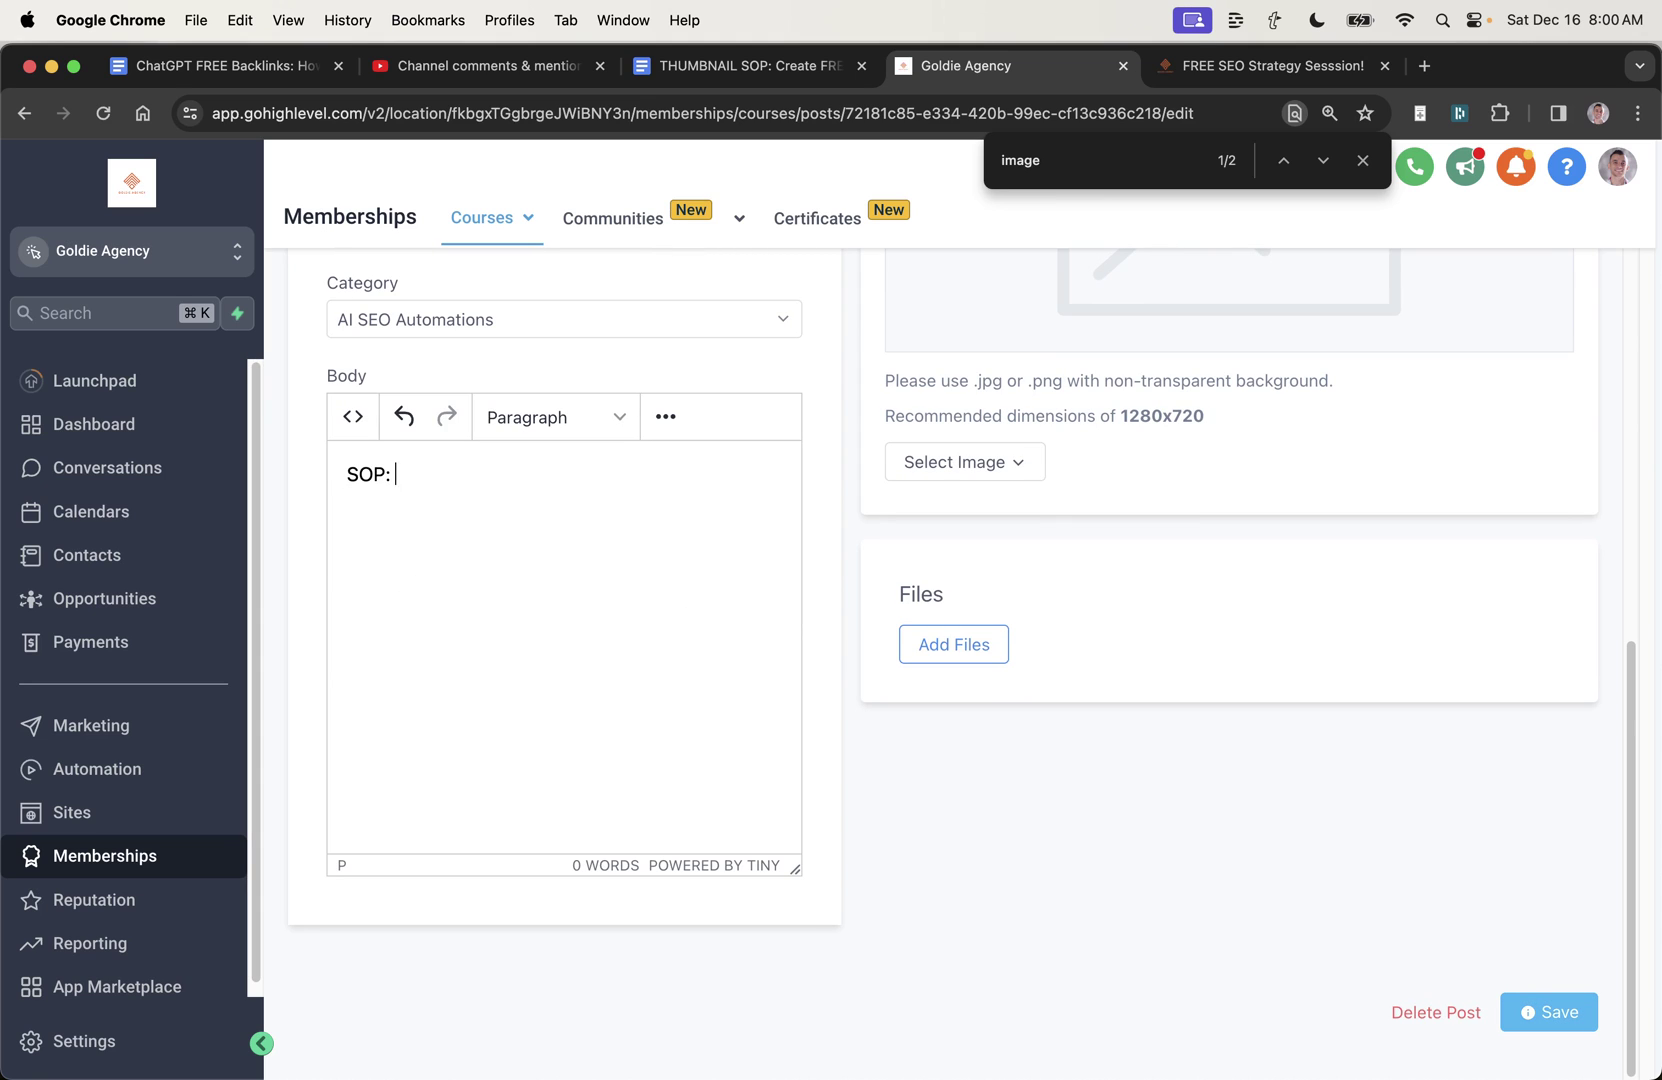
key(super+v)
key(super+r)
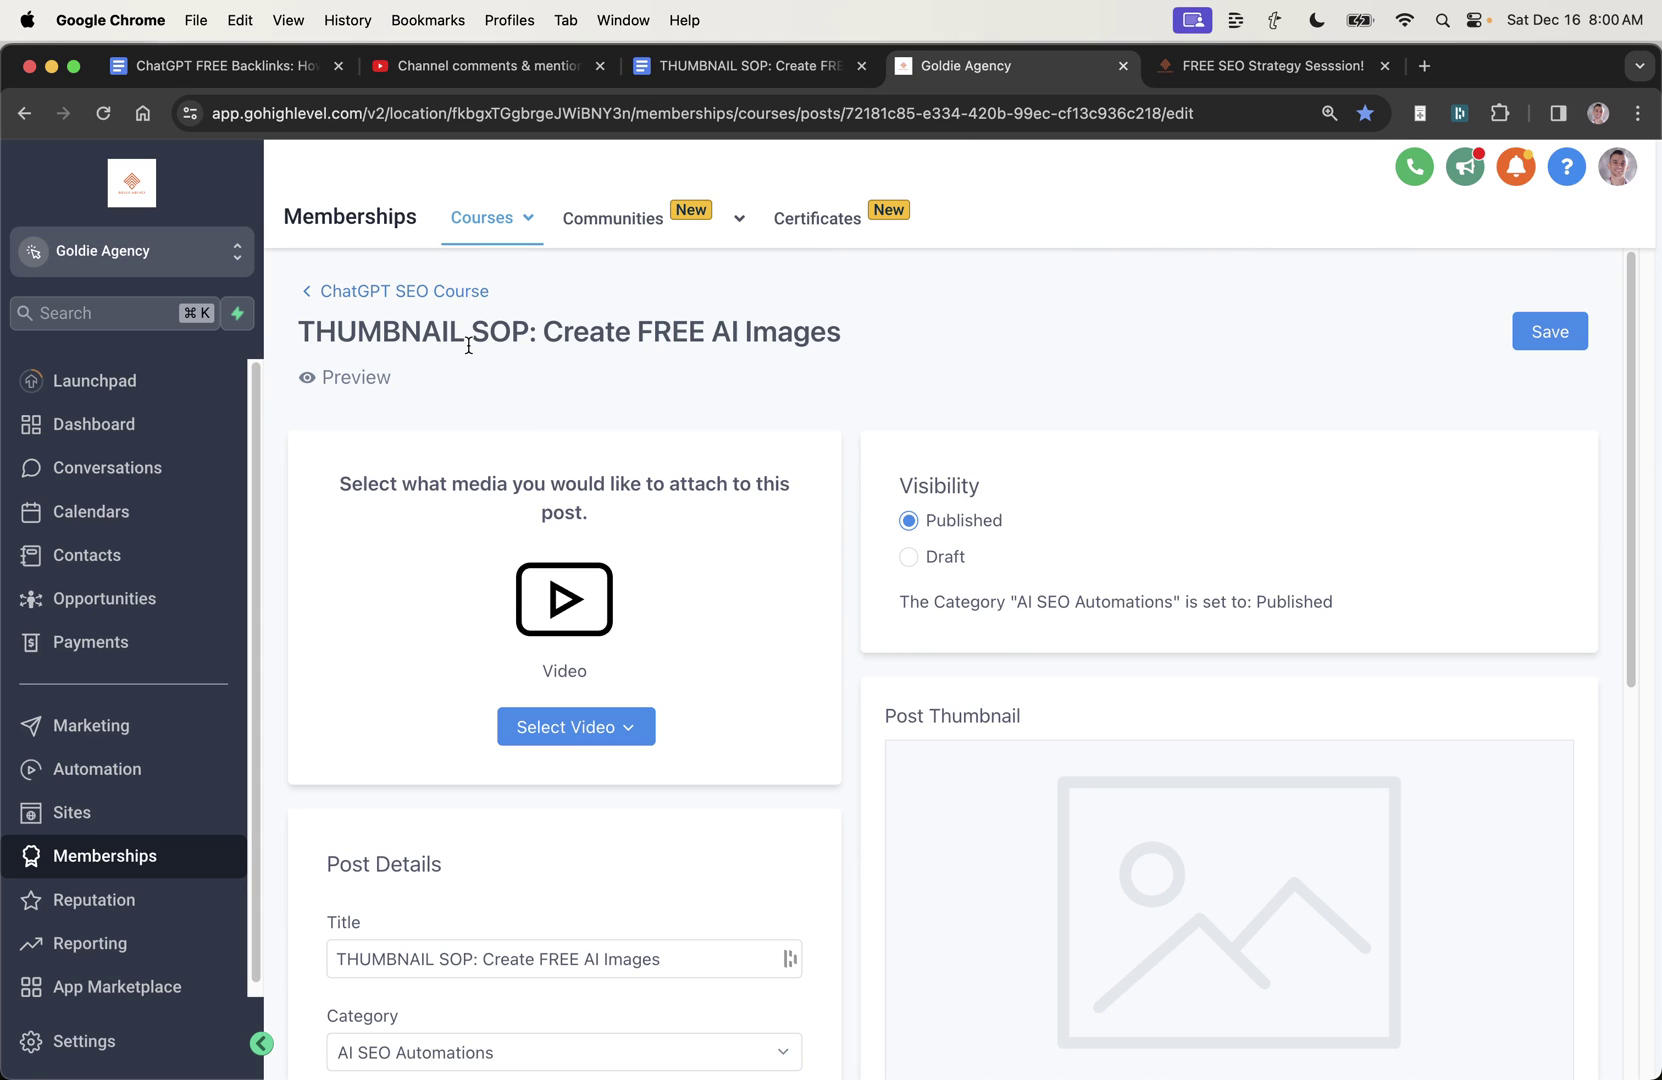
Step: Switch to the FREE SEO Strategy Session landing page and select, then deselect, a benefit card heading
click(1148, 63)
drag(75, 185, 702, 706)
scroll(702, 706, down, 1)
scroll(702, 706, down, 10)
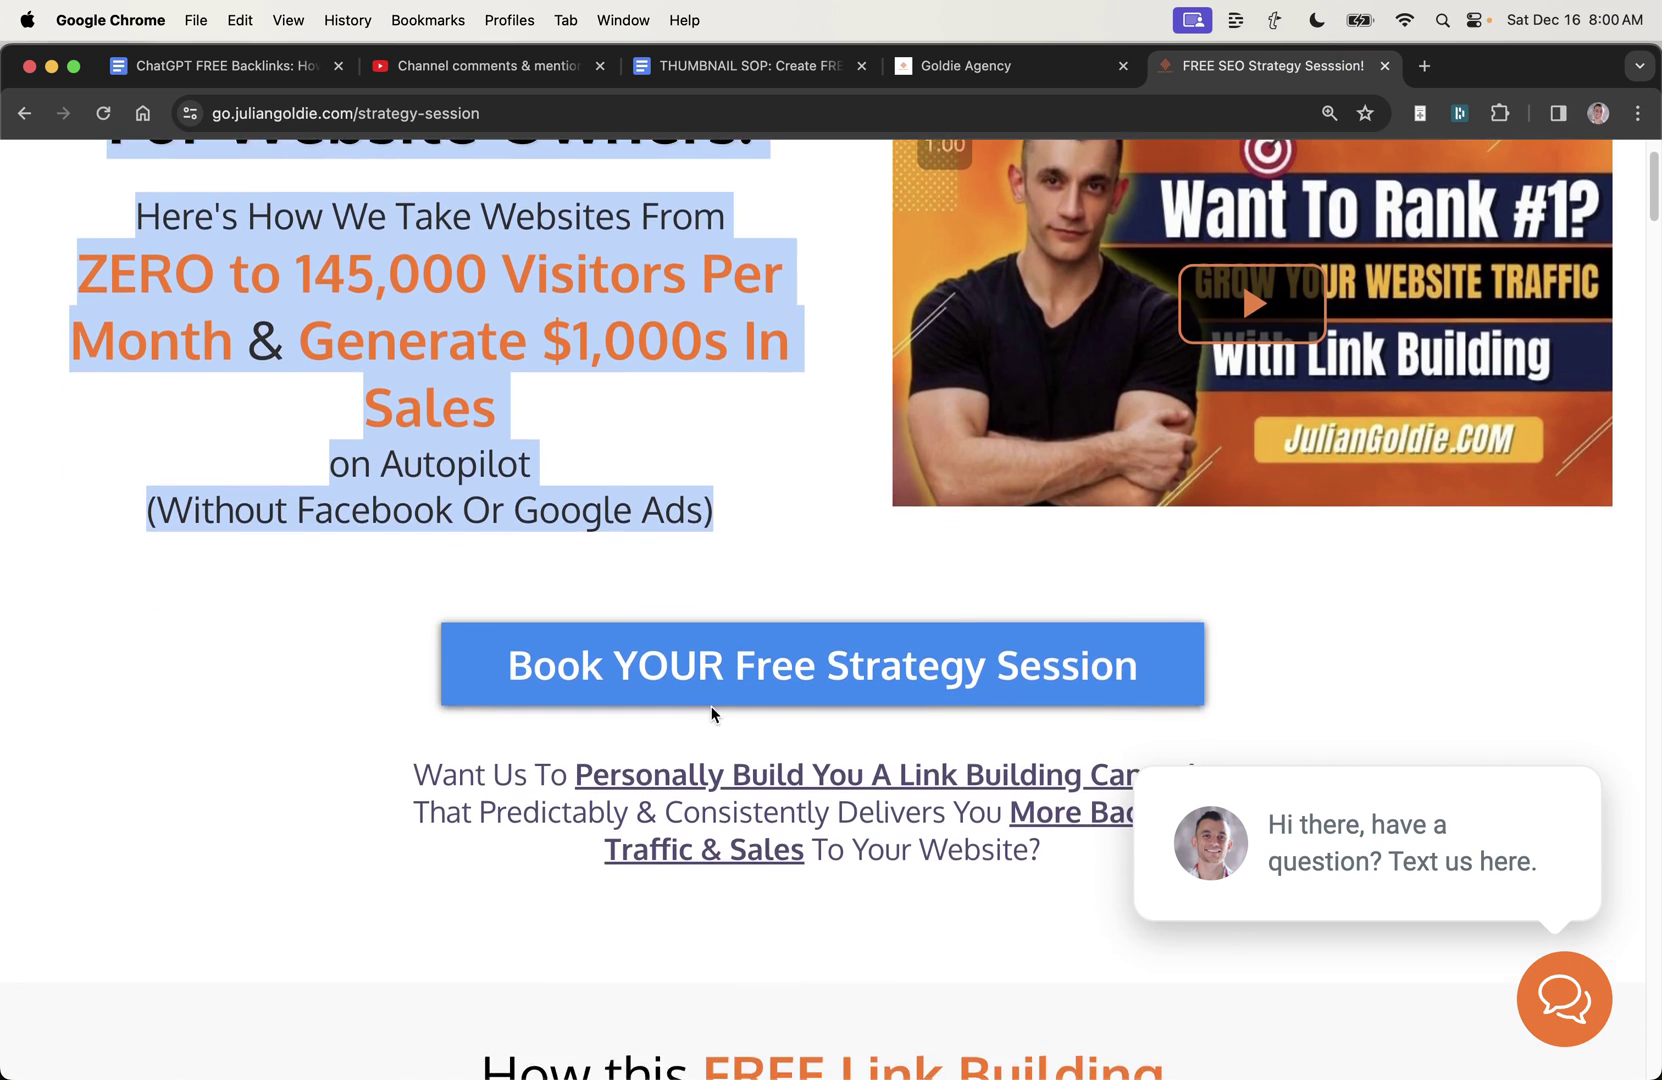
click(110, 380)
drag(110, 380, 484, 472)
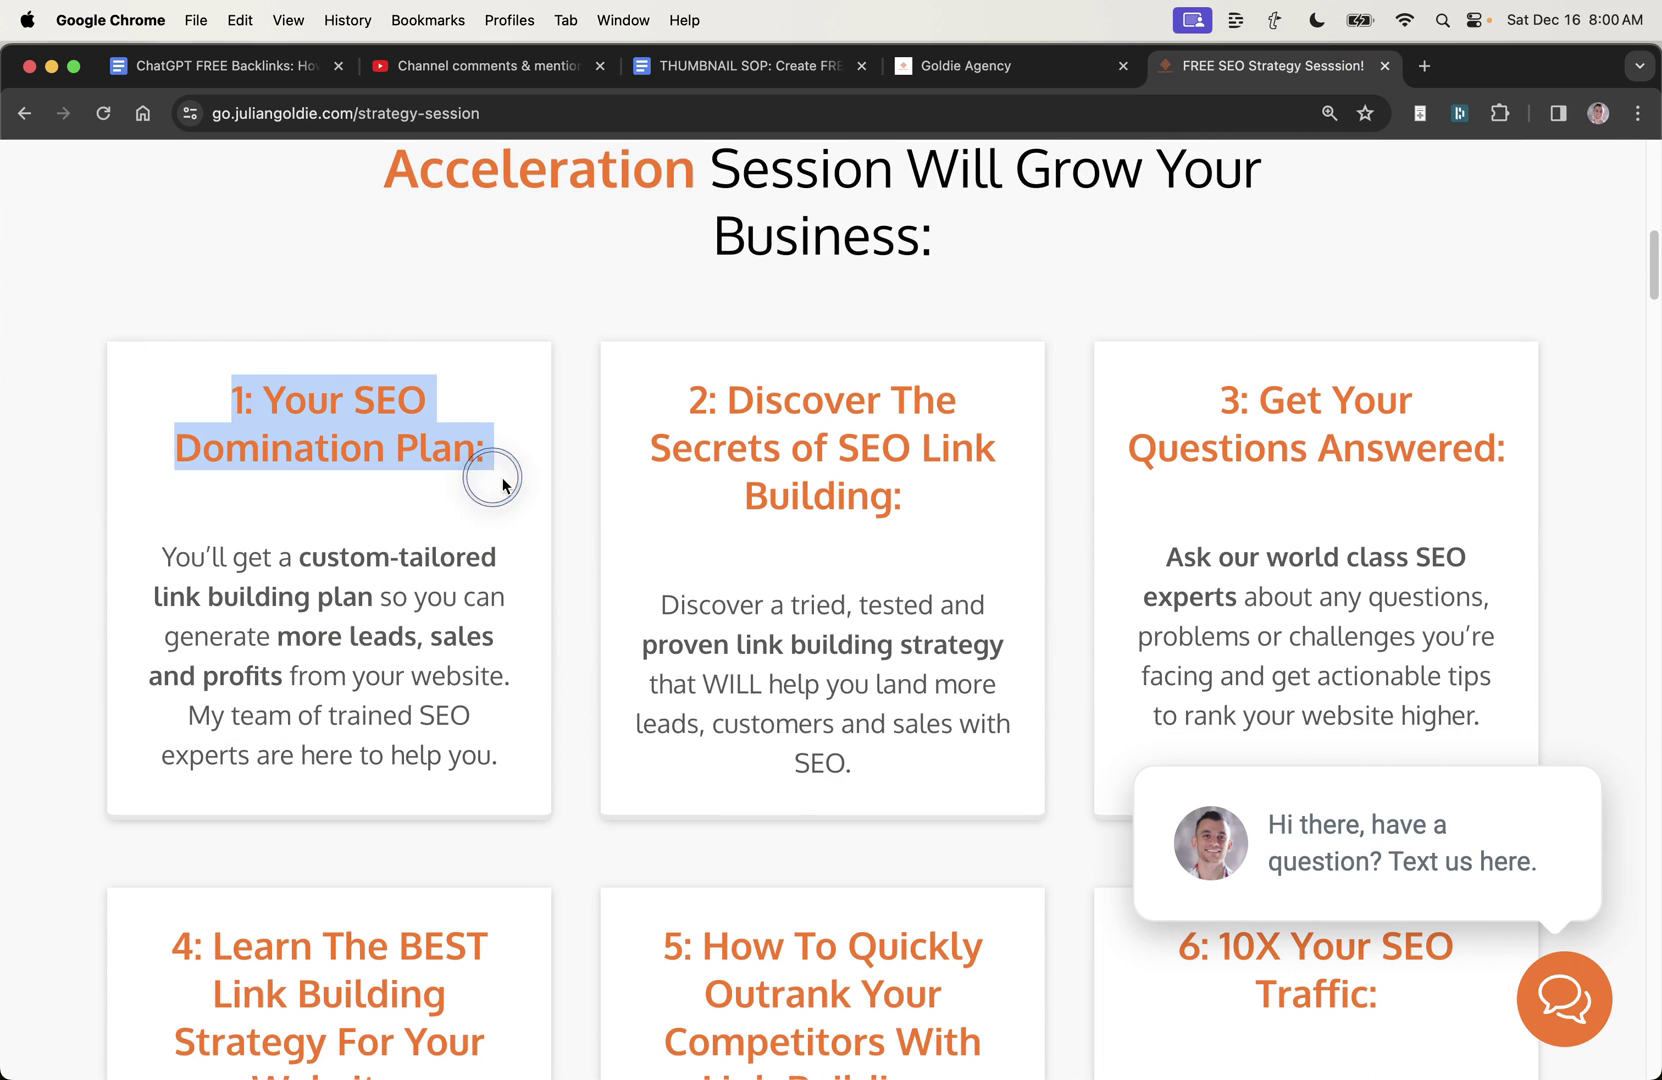
click(1262, 452)
Step: Scroll through the six numbered benefit cards, including 'Your SEO Domination Plan'
scroll(1190, 520, down, 2)
scroll(1184, 527, down, 2)
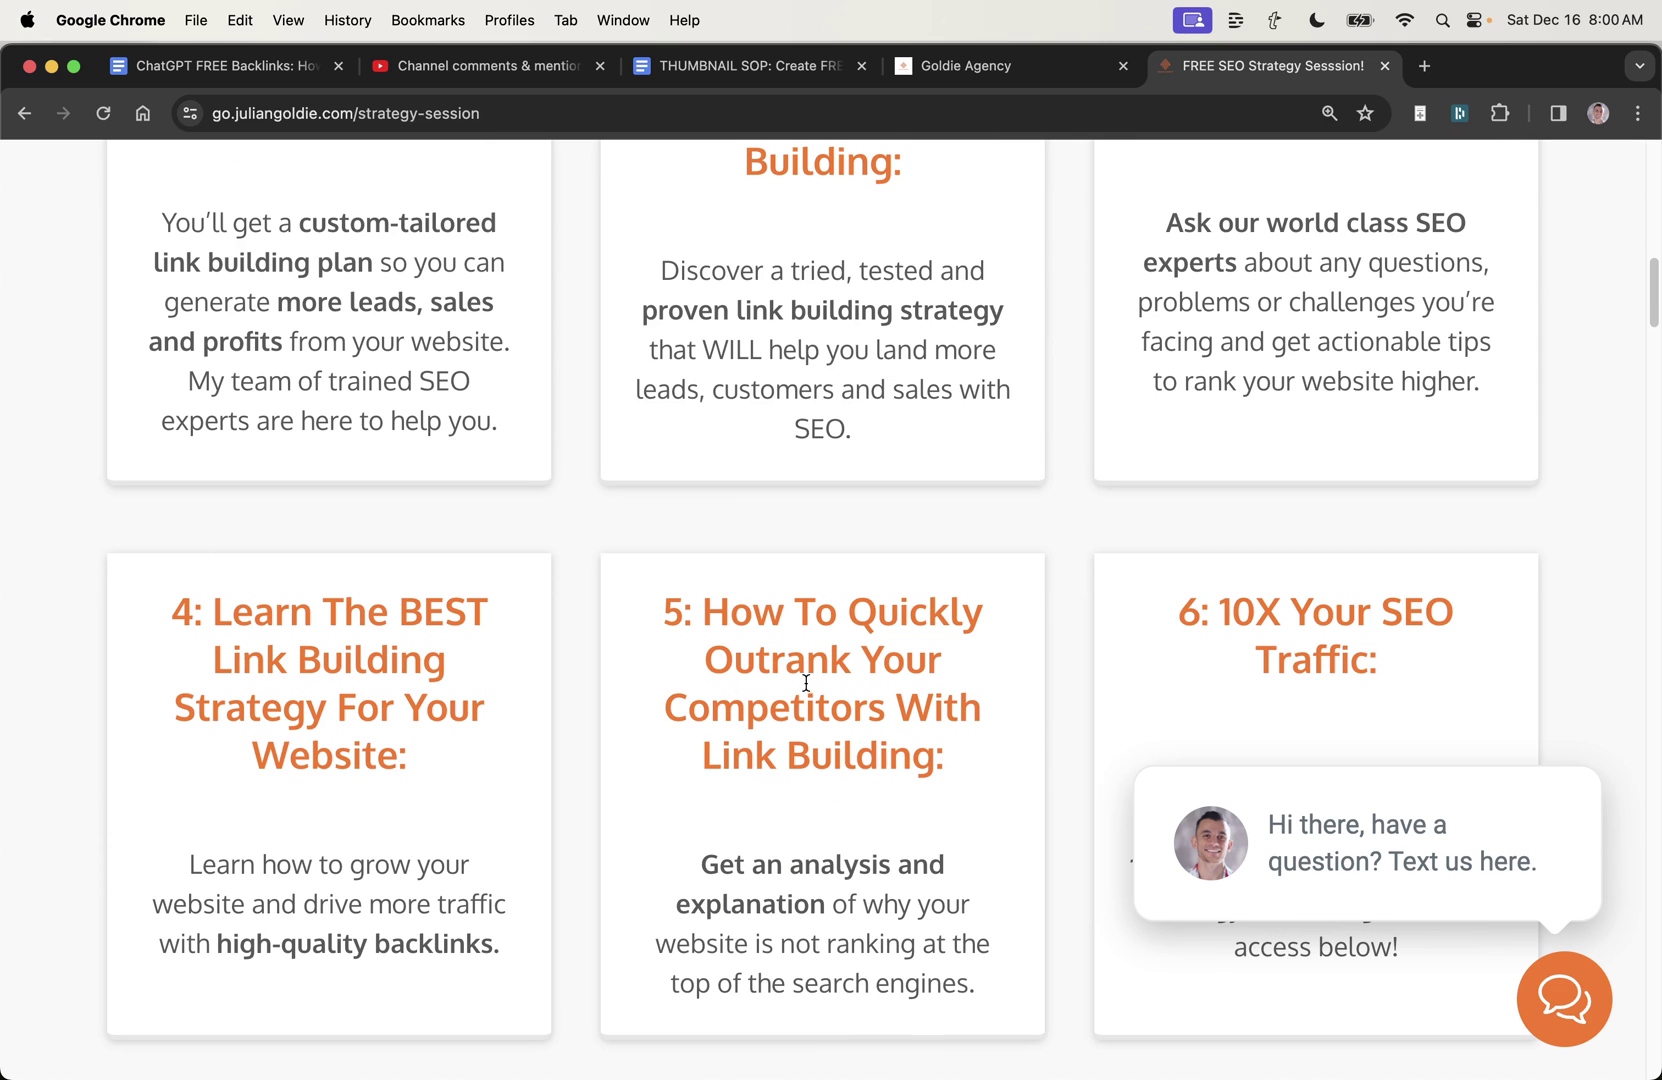
scroll(806, 683, down, 1)
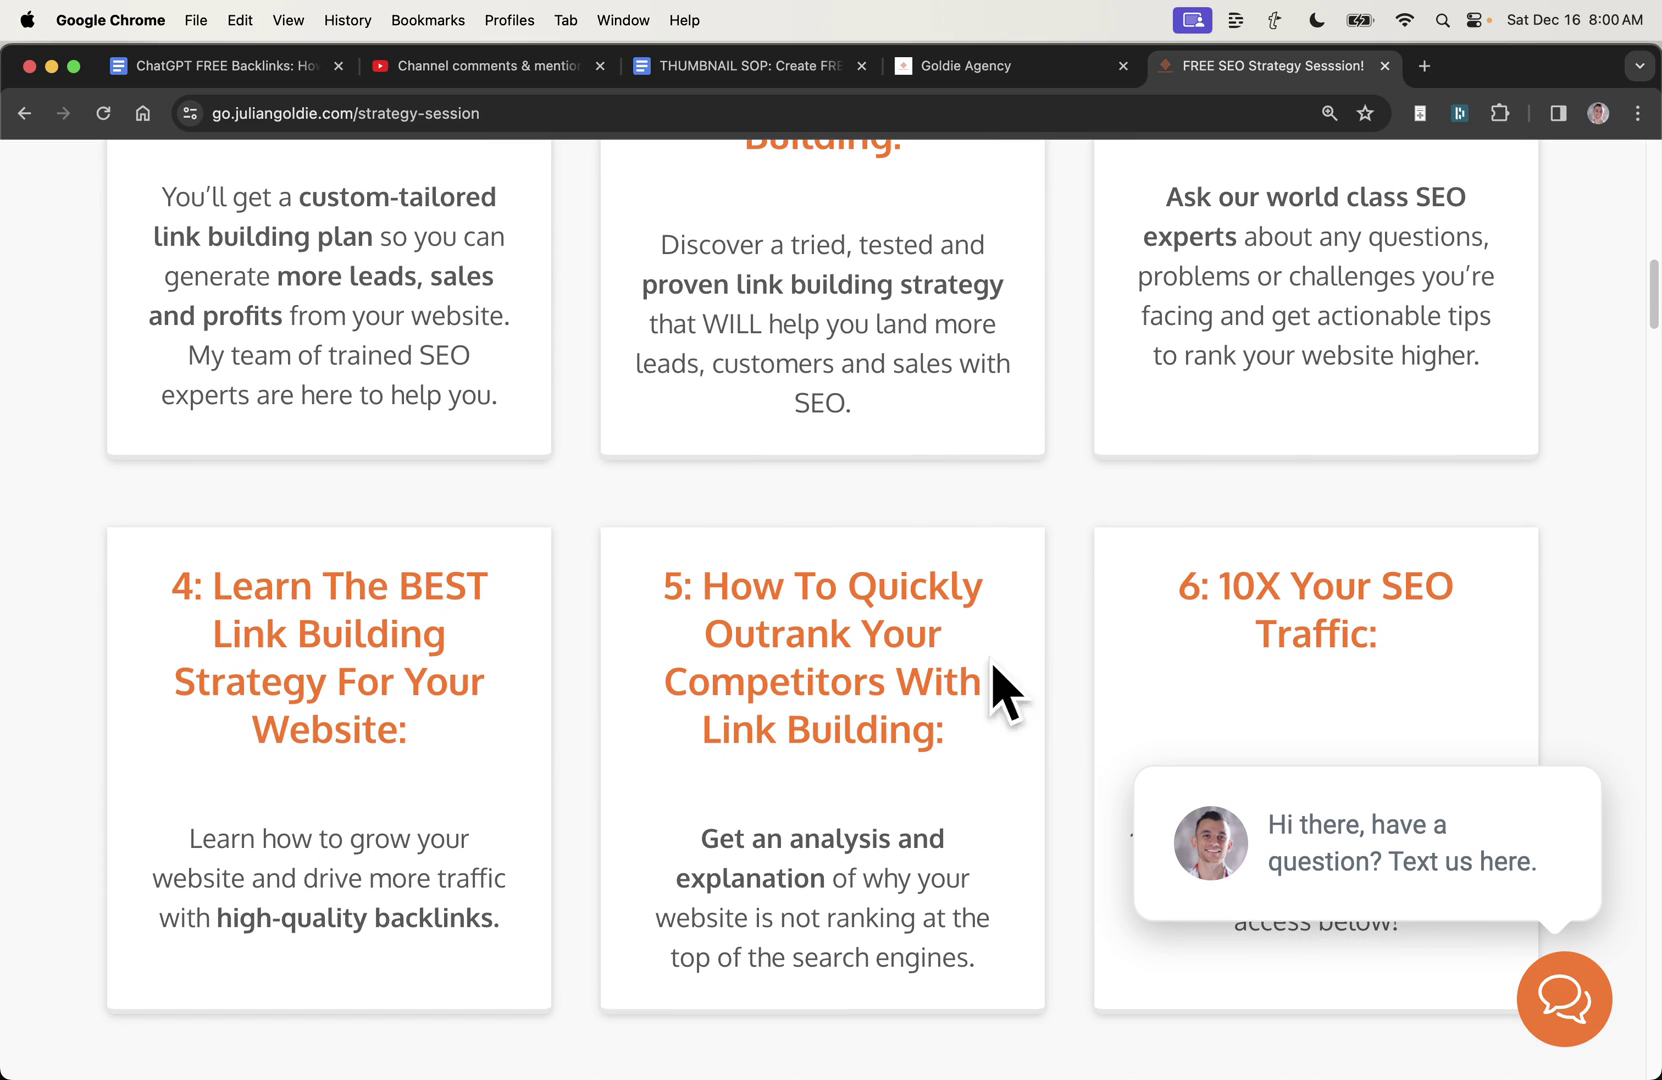
scroll(994, 686, up, 3)
scroll(1007, 690, down, 2)
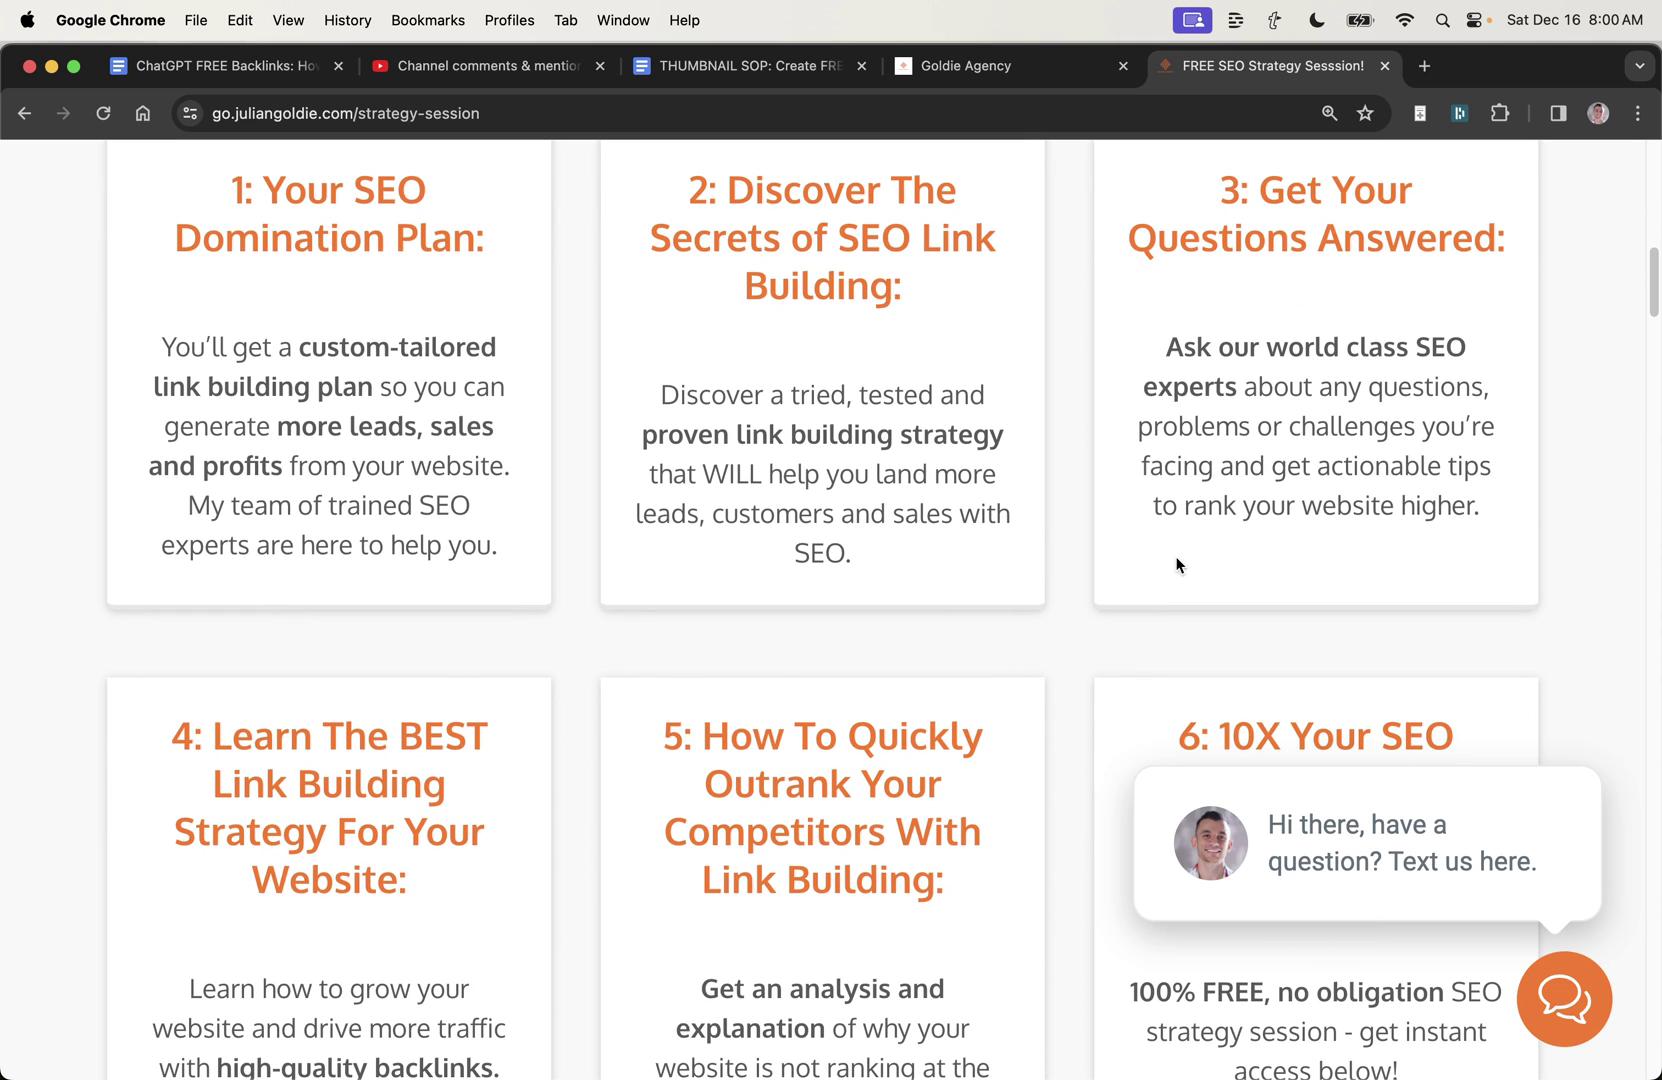